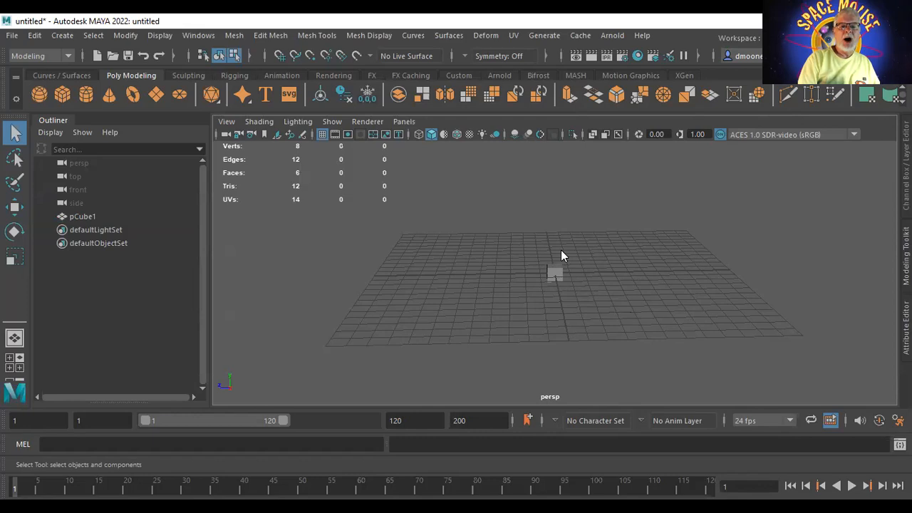
Switch to object selection and delete the cube from the scene
right_click_drag(561, 255, 627, 115)
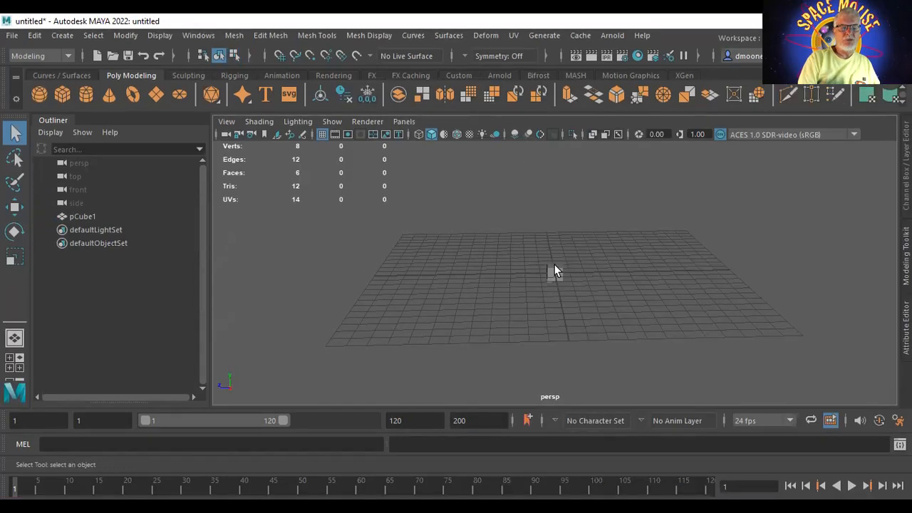
left_click(554, 257)
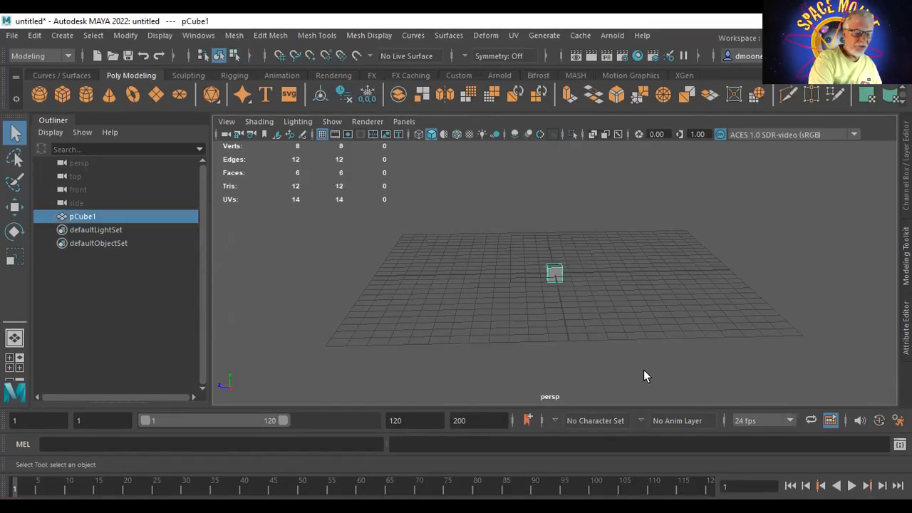
key("Delete")
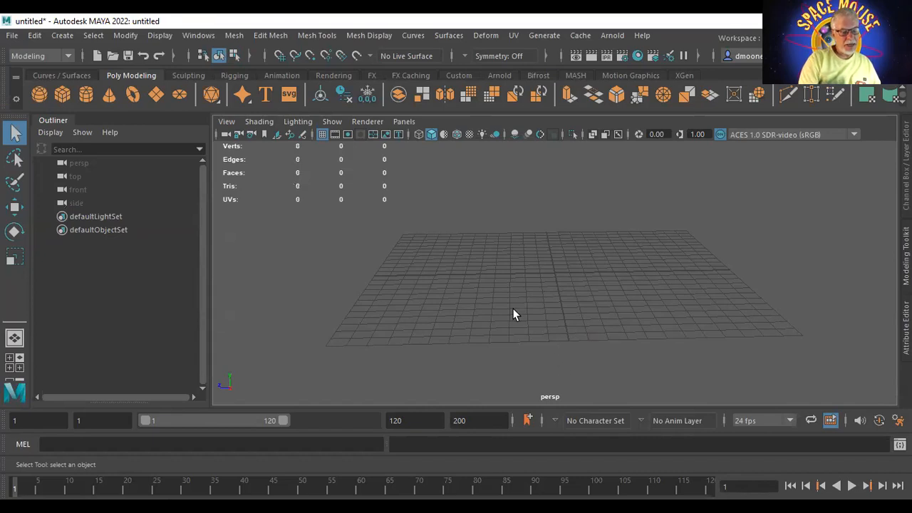
Bring up the hotbox and choose the perspective view from its view options
key("space")
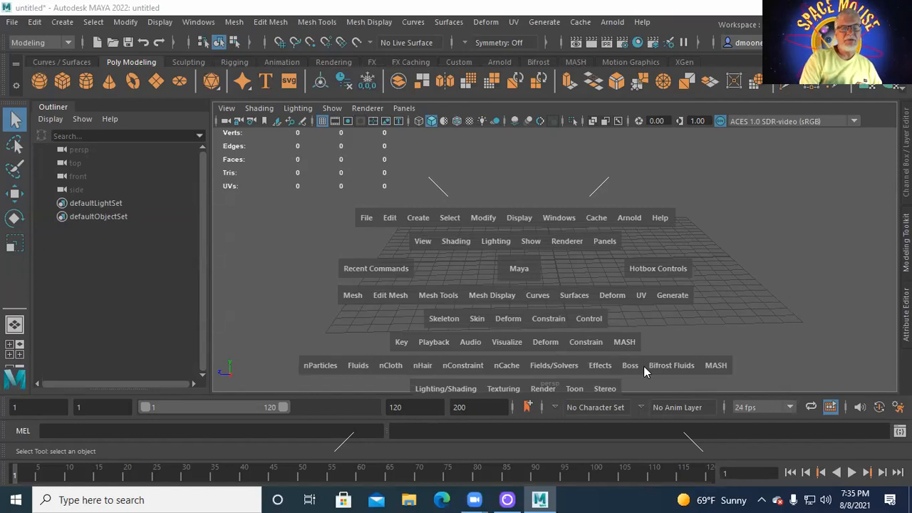
left_click(517, 271)
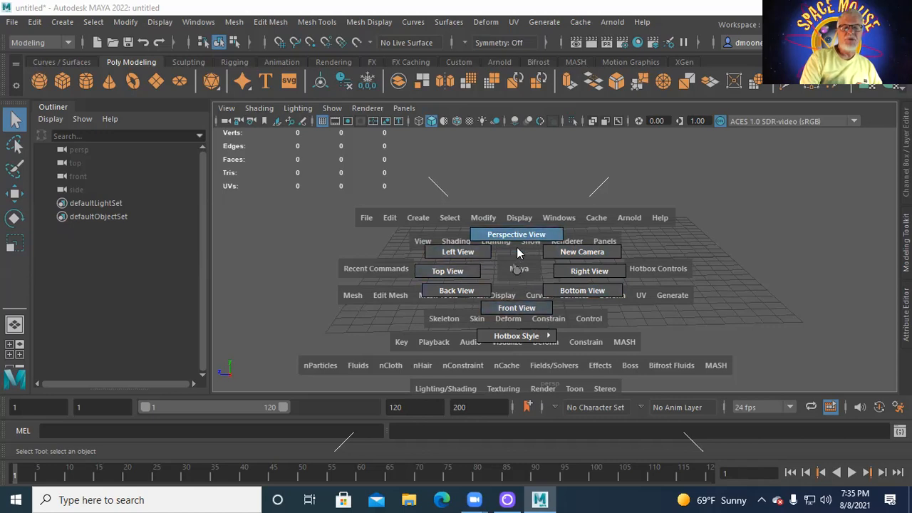
left_click_drag(517, 271, 521, 254)
key("space")
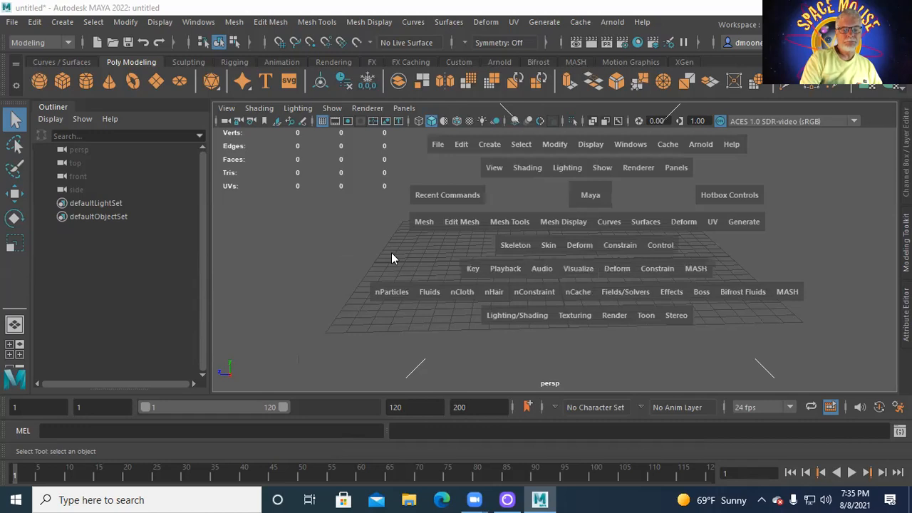
Hide all menu sets in the hotbox
key("space")
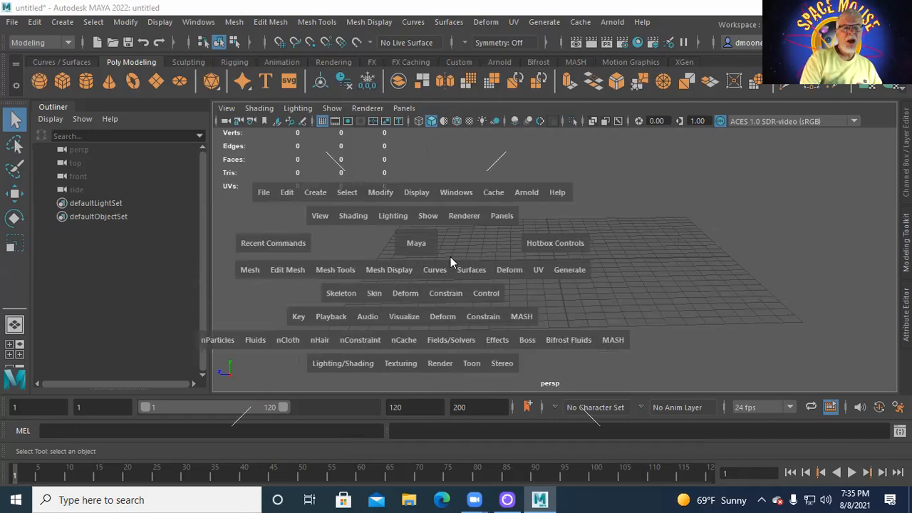
left_click(559, 242)
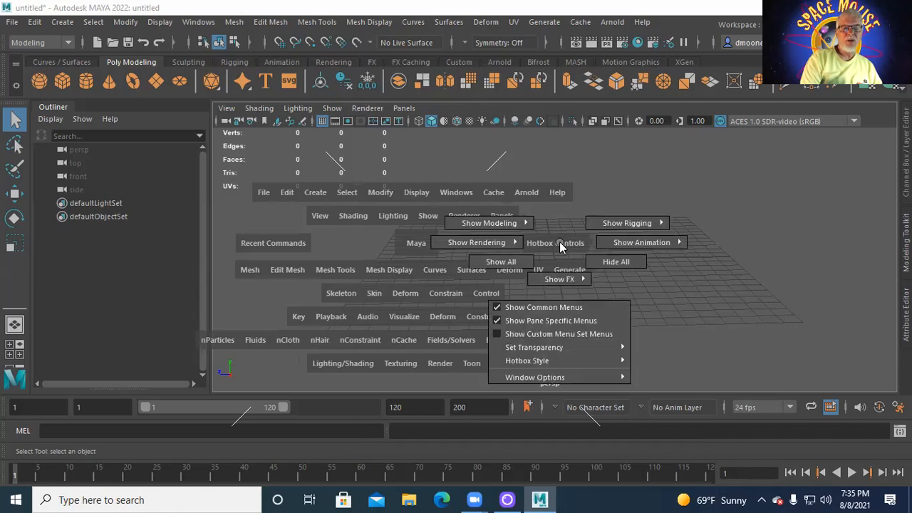
left_click(631, 262)
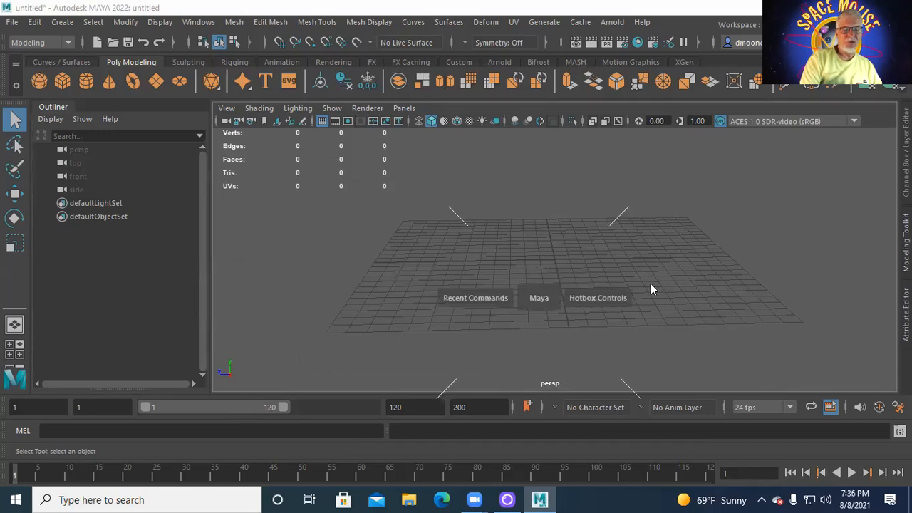
Create a new perspective camera from the hotbox's view options and switch the viewport to the bottom view
left_click(537, 303)
left_click_drag(537, 303, 571, 295)
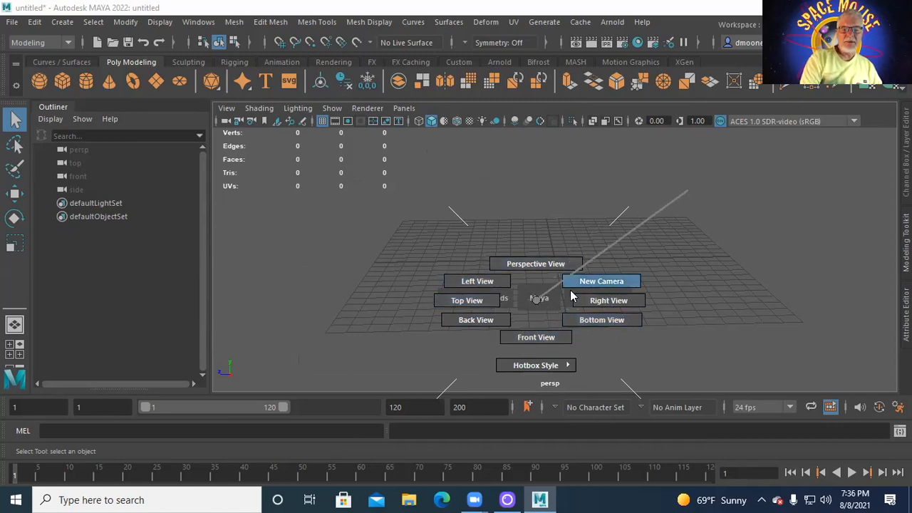
left_click(576, 282)
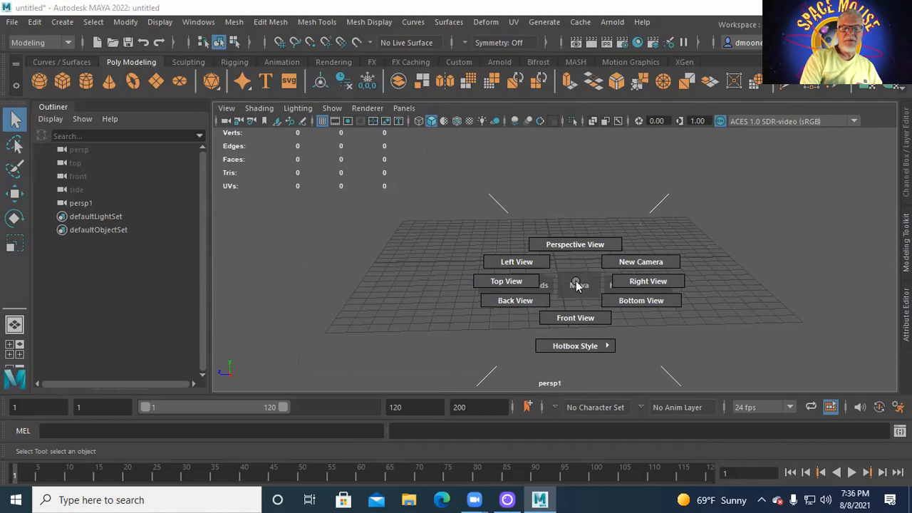
left_click_drag(577, 286, 628, 285)
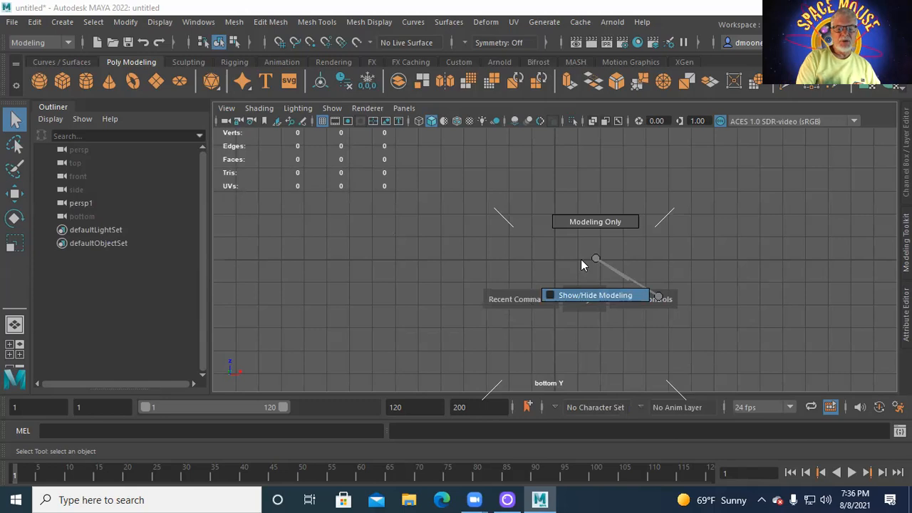
Turn the modeling menus back on in the hotbox, followed by all the other menu sets
key("space")
left_click_drag(595, 268, 642, 318)
key("space")
left_click_drag(742, 319, 741, 317)
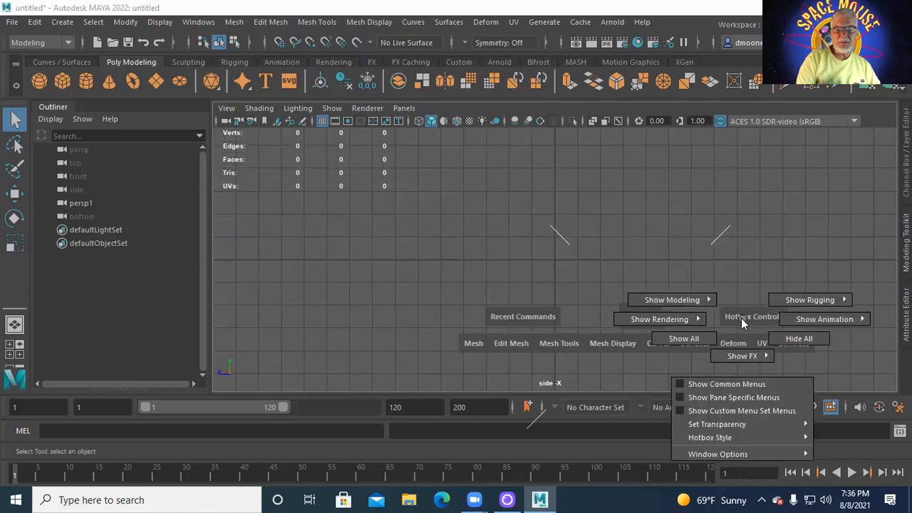
left_click_drag(741, 317, 696, 341)
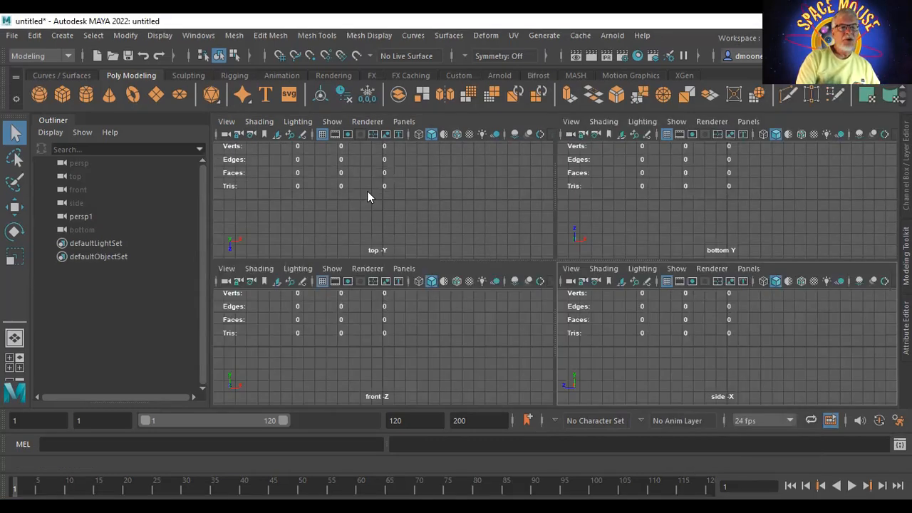
Create a polygon helix primitive using the hotbox
key("space")
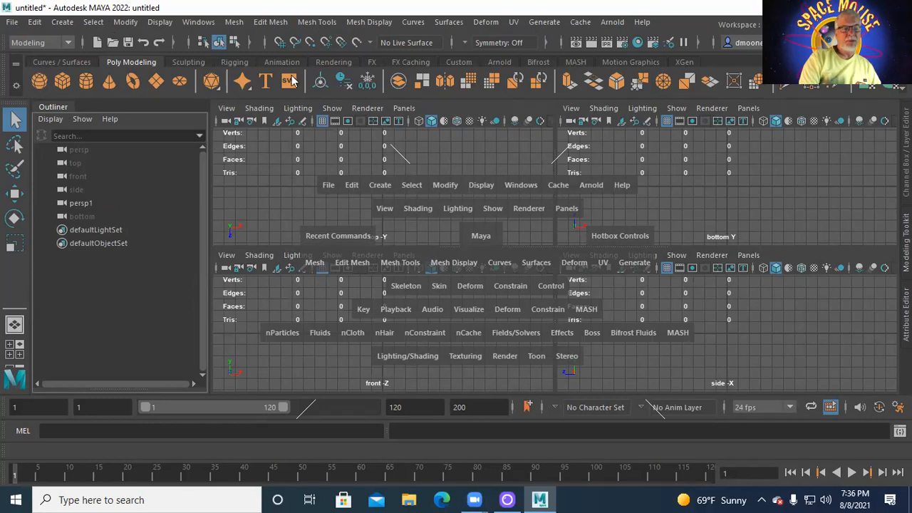
left_click(387, 186)
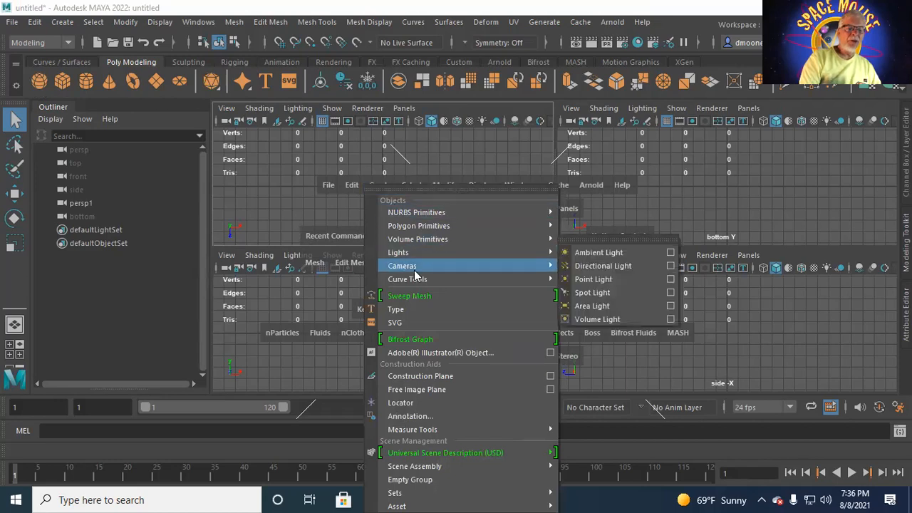
mouse_move(422, 227)
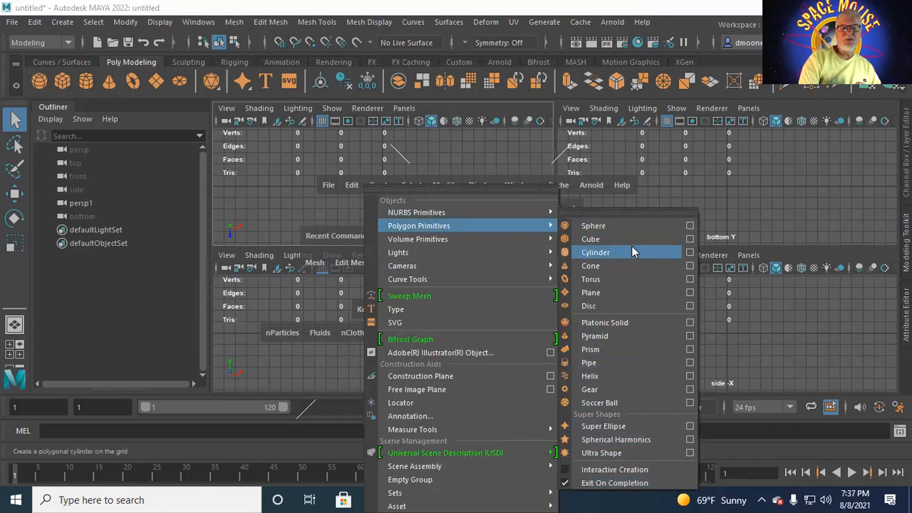
left_click(590, 375)
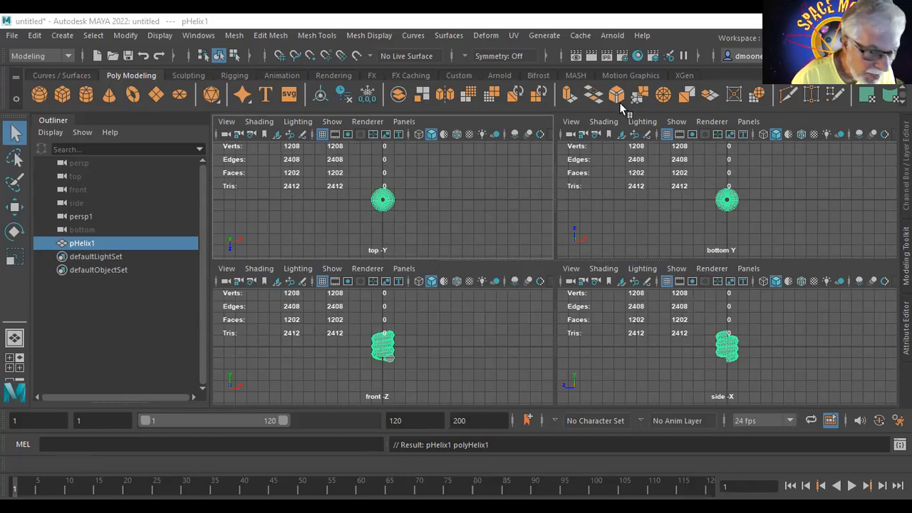
Deselect the helix and inspect it up close in a single full-size perspective view
left_click(433, 196)
key("space")
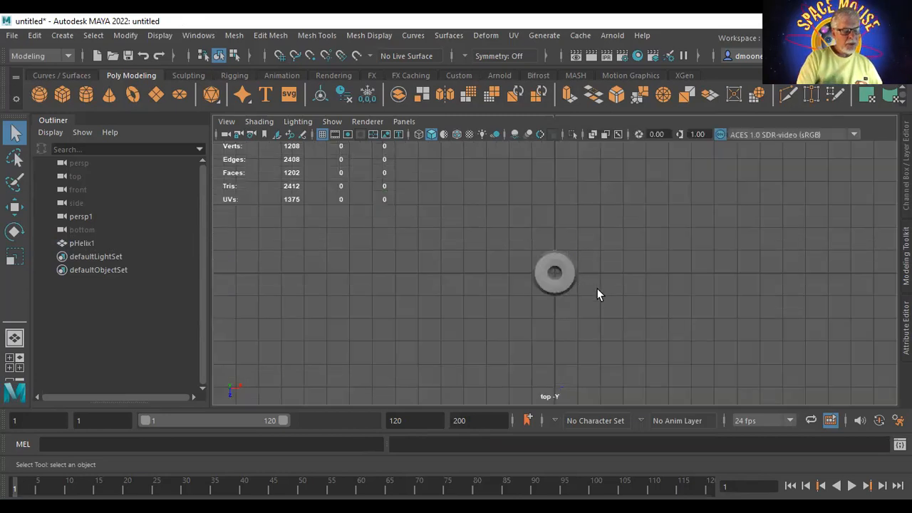
key("space")
left_click_drag(597, 289, 602, 241)
middle_click_drag(656, 232, 547, 207, "alt")
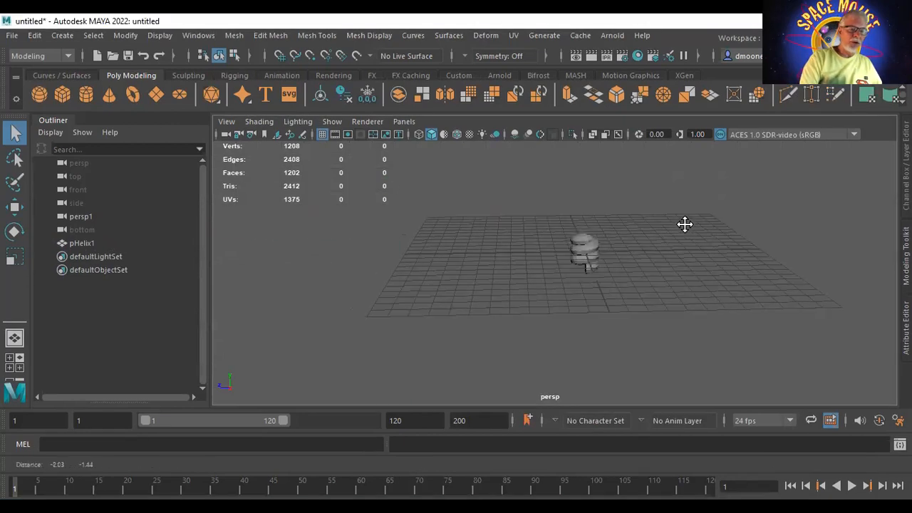
right_click_drag(547, 208, 677, 233, "alt")
middle_click_drag(591, 194, 729, 269, "alt")
right_click_drag(729, 269, 831, 289, "alt")
middle_click_drag(521, 244, 631, 244, "alt")
left_click_drag(632, 244, 576, 247, "alt")
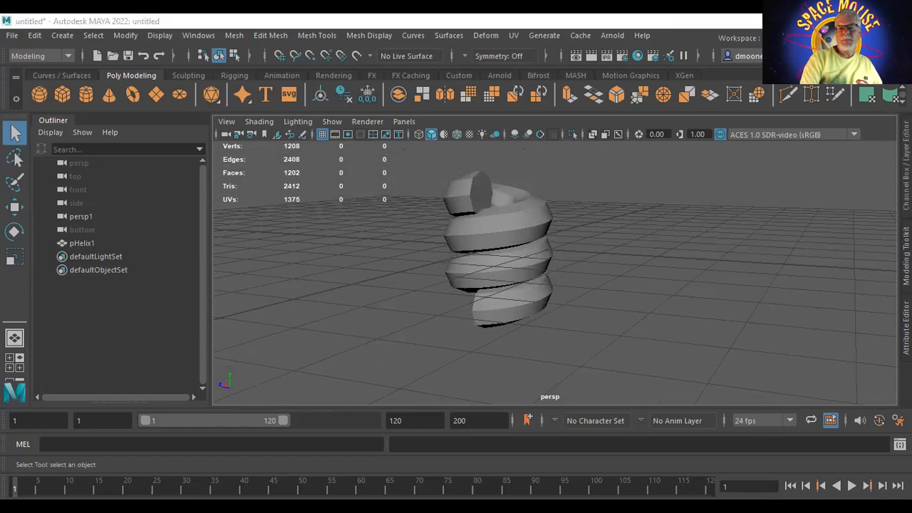
Show the helix's channel attributes and set its X, Y and Z scale to 3
left_click(906, 165)
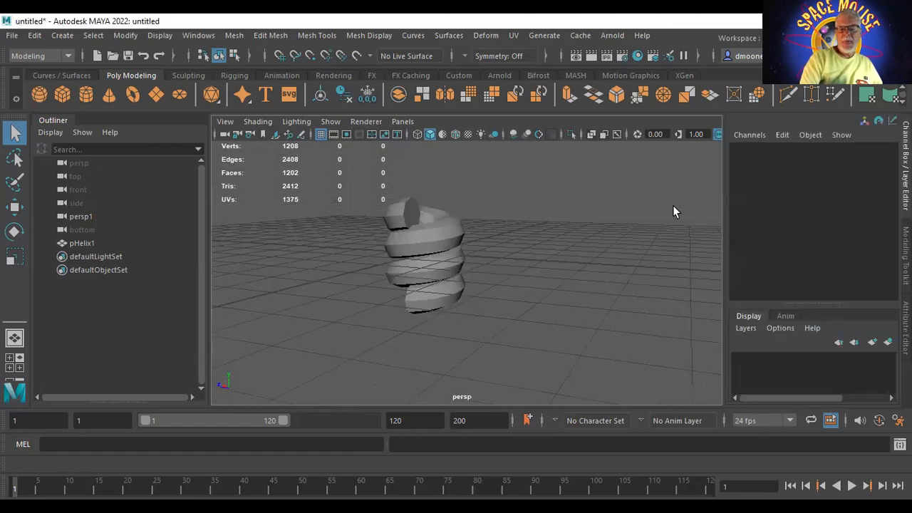
left_click(429, 251)
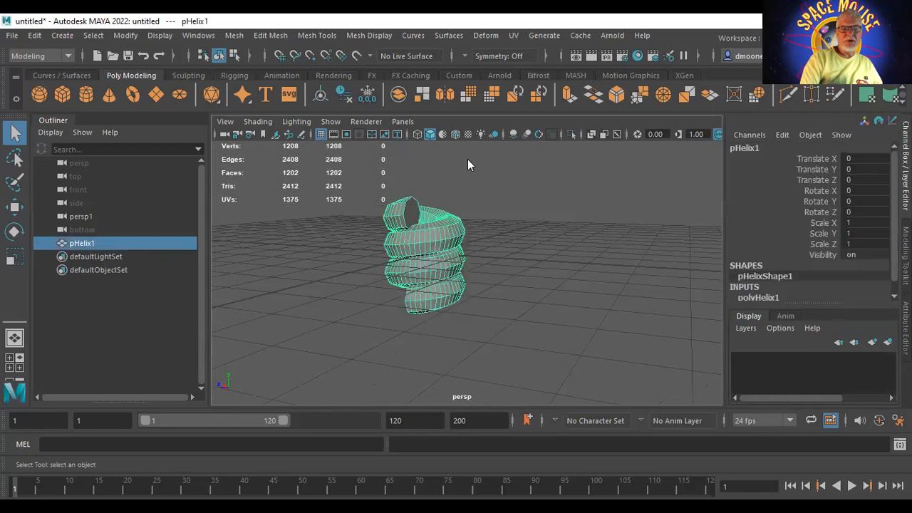
right_click_drag(433, 144, 483, 130)
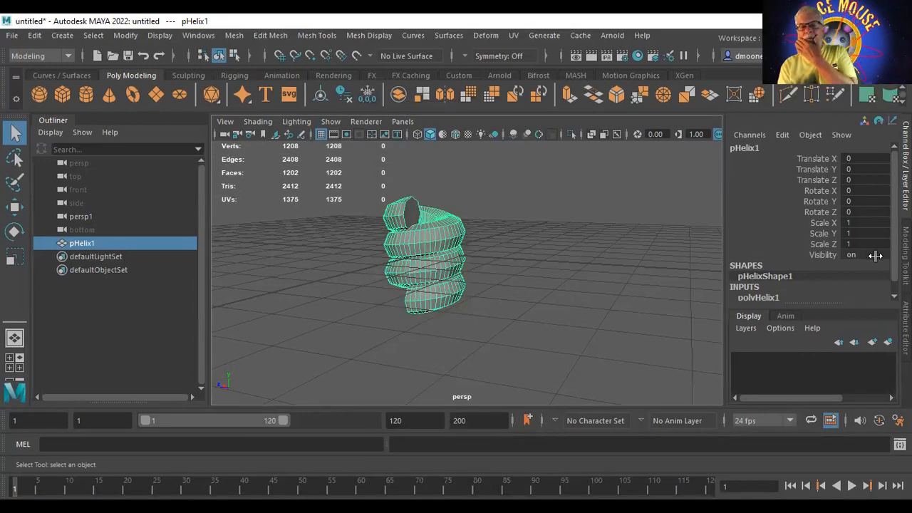
scroll(809, 223, "down", 1)
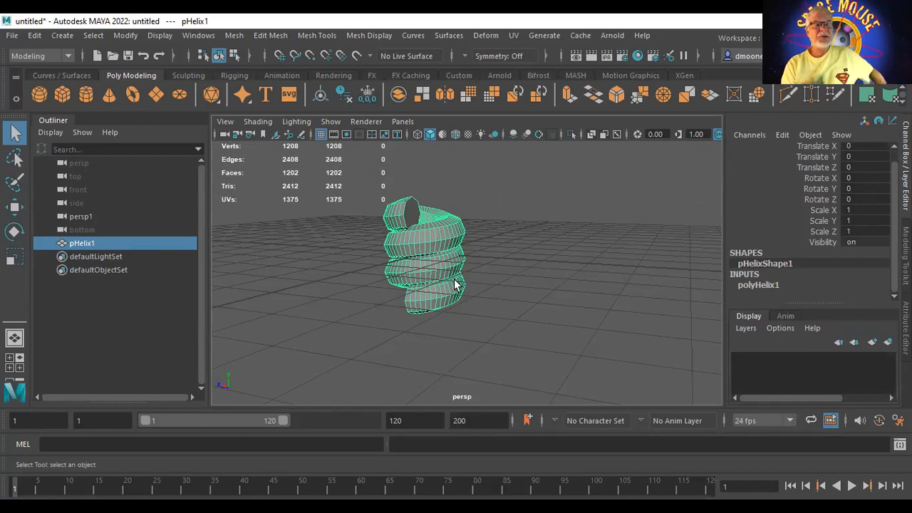
left_click_drag(852, 210, 861, 230)
type("3")
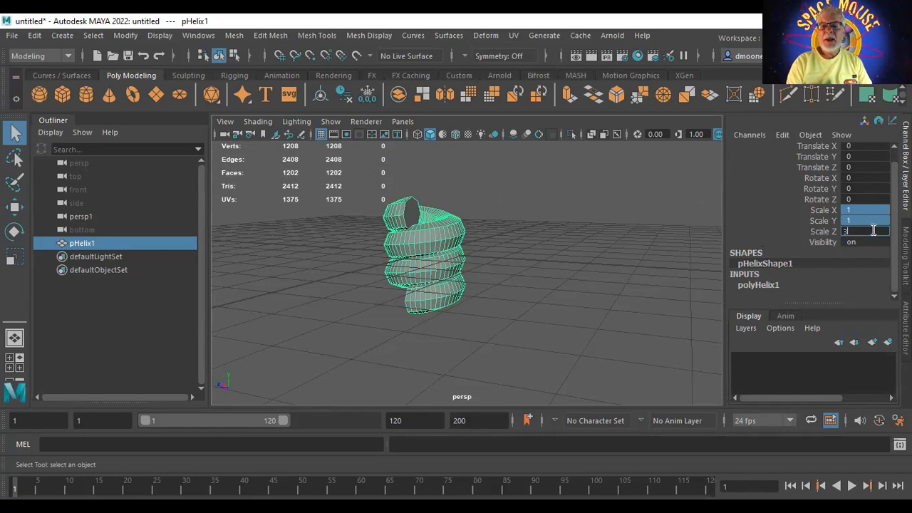
key("Return")
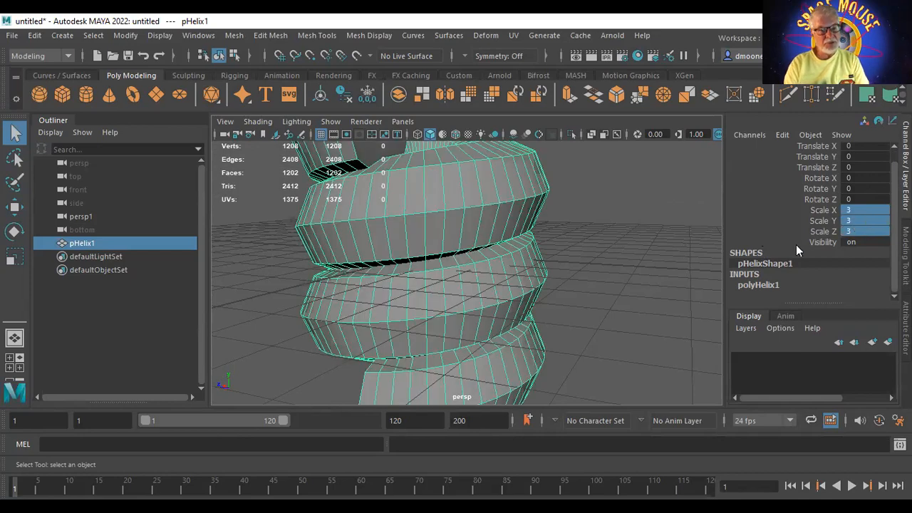
Set the helix's radius to 0.2 and its axis subdivisions to 24 in its polyHelix1 creation attributes
right_click_drag(654, 229, 491, 245, "alt")
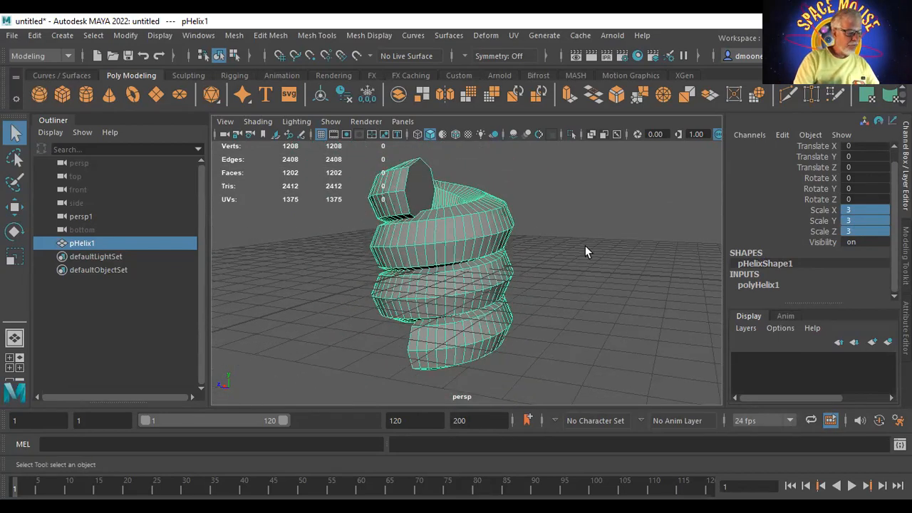
key("f")
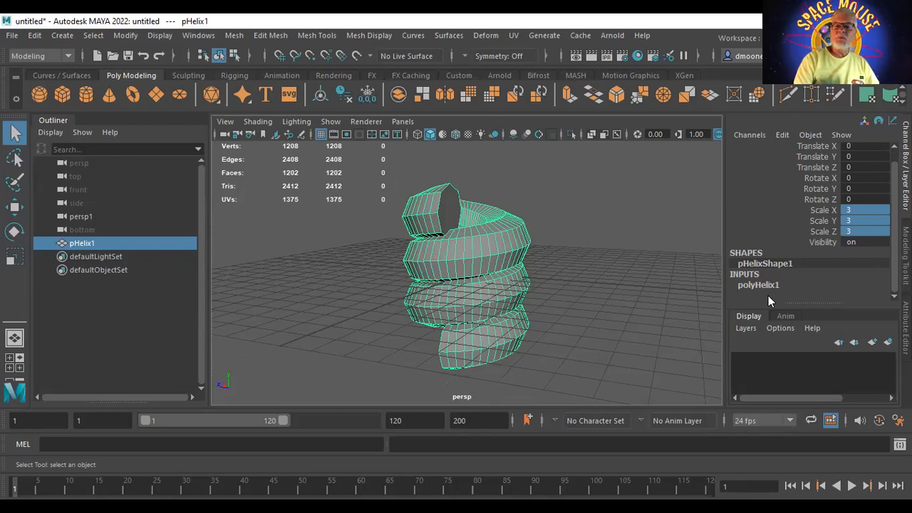
left_click(749, 287)
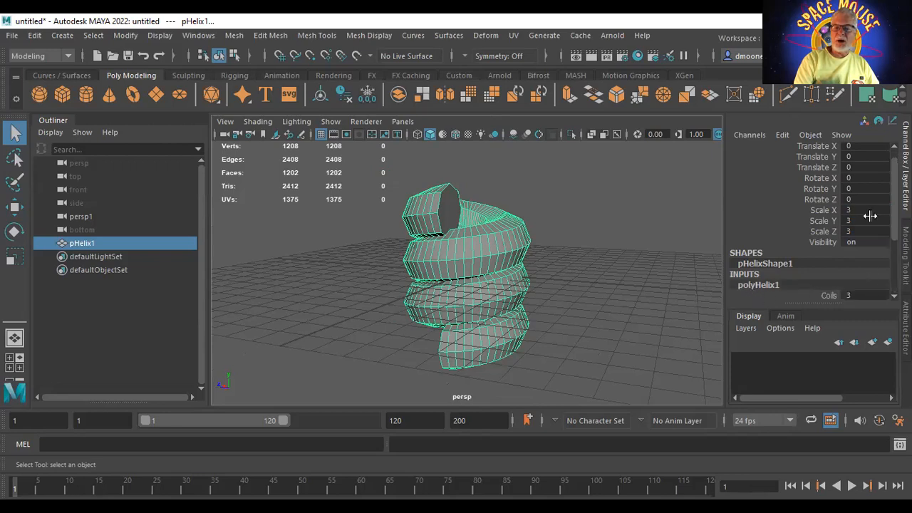
scroll(814, 222, "down", 3)
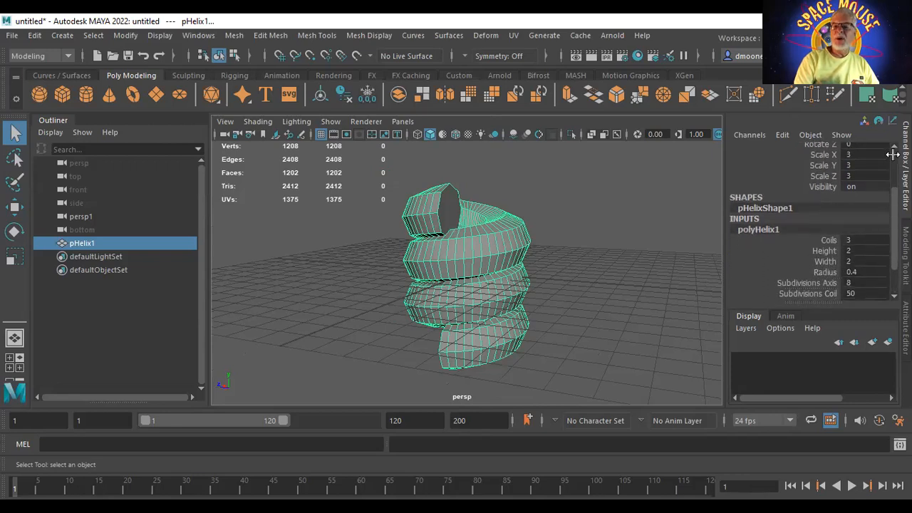
scroll(814, 222, "down", 2)
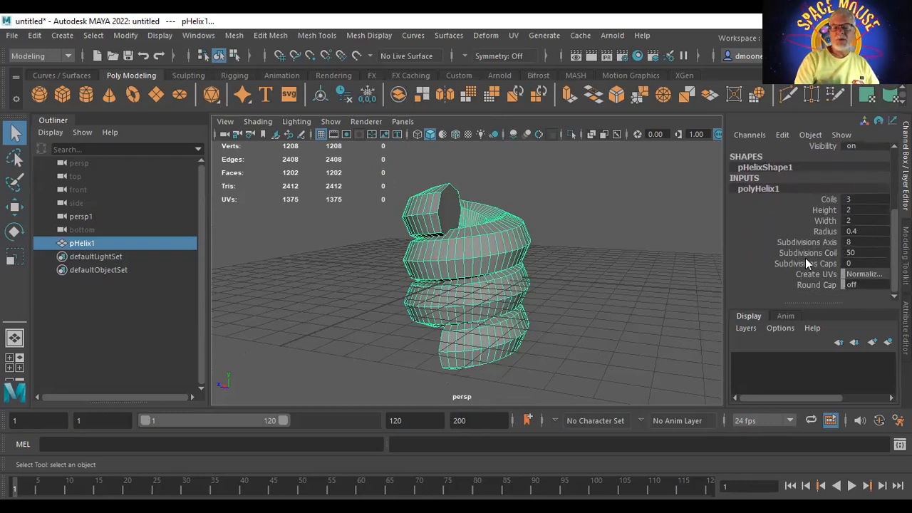
left_click(819, 231)
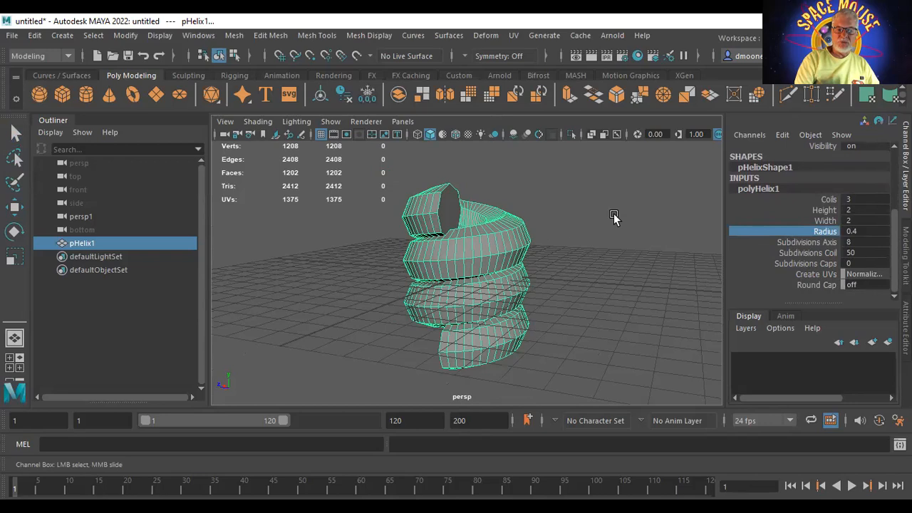
mouse_move(624, 219)
middle_mouse_down()
mouse_move(606, 218)
mouse_move(635, 219)
mouse_move(622, 222)
middle_mouse_up()
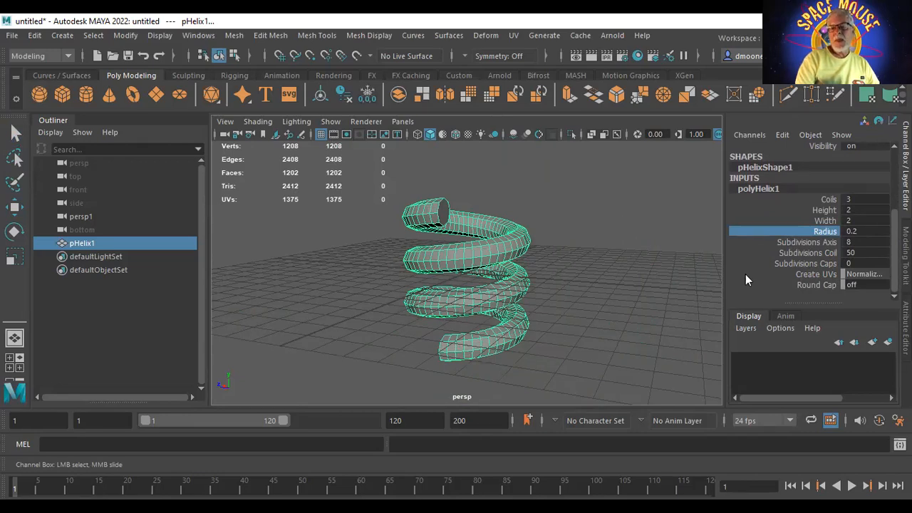
left_click(801, 241)
middle_click_drag(618, 257, 724, 252)
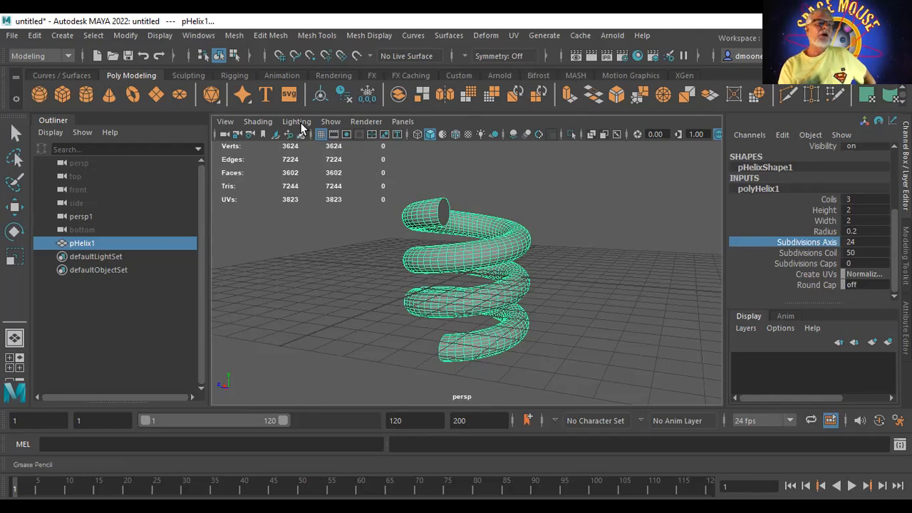
Triangulate the helix mesh, check the denser topology, then undo the triangulation and deselect the helix
left_click(232, 35)
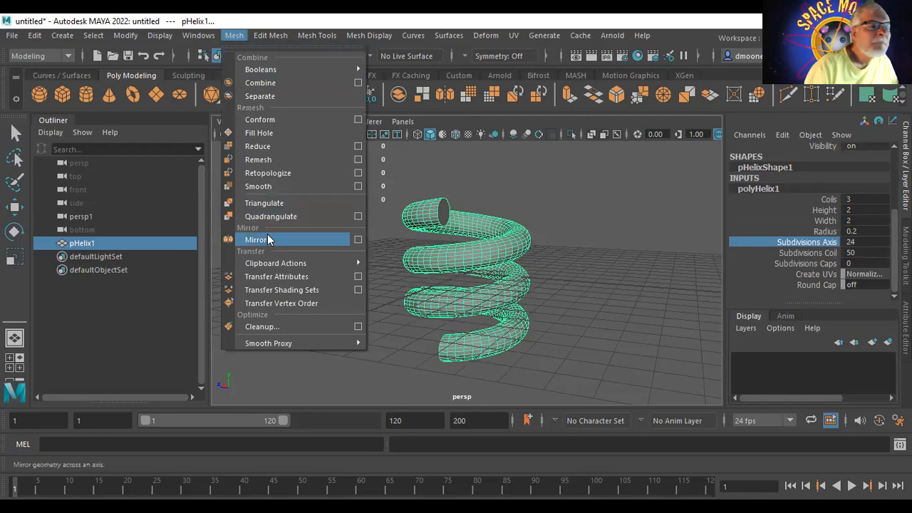
left_click(281, 207)
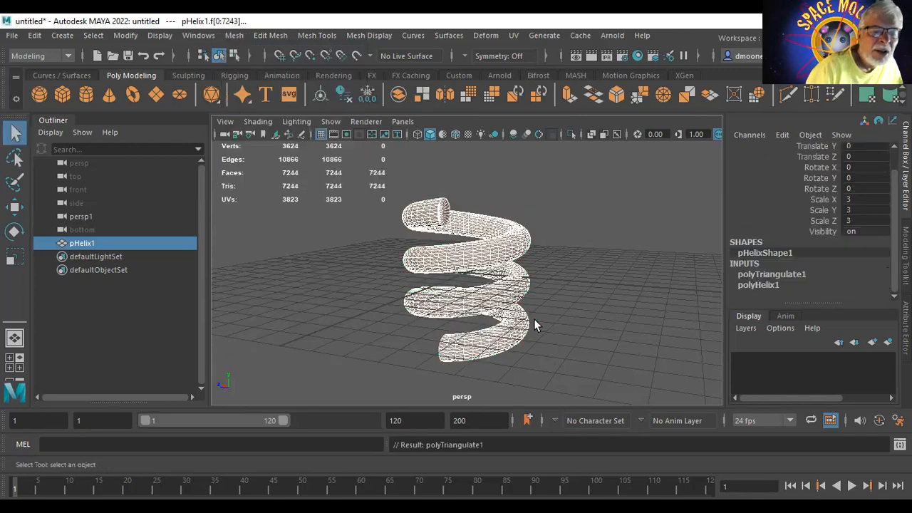
right_click_drag(573, 253, 551, 278, "alt")
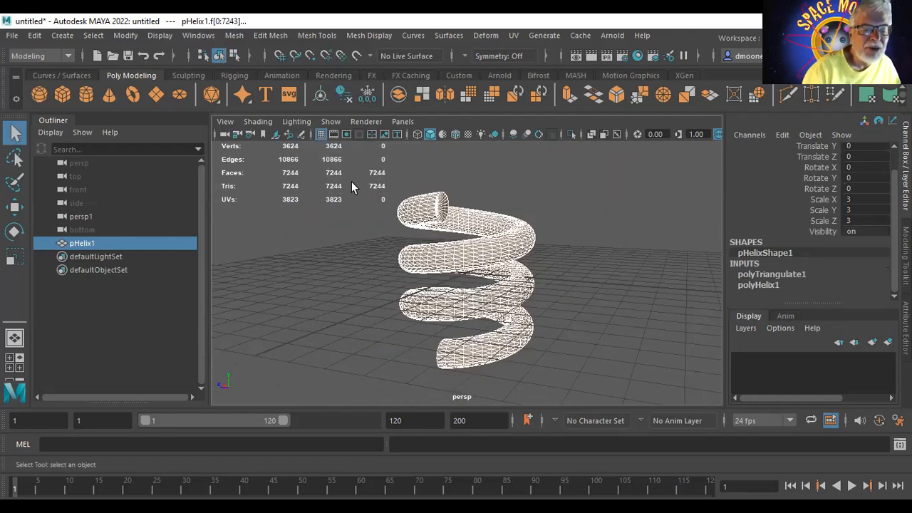
key("ctrl+z")
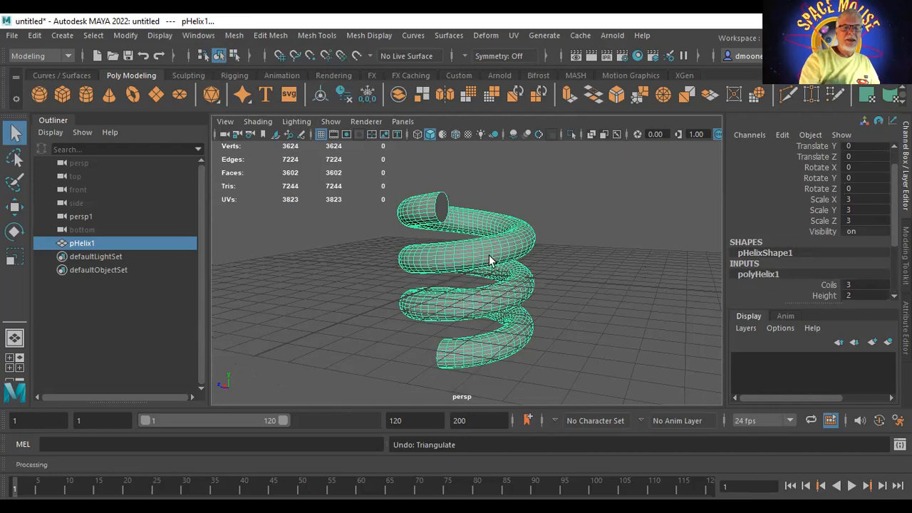
left_click(483, 183)
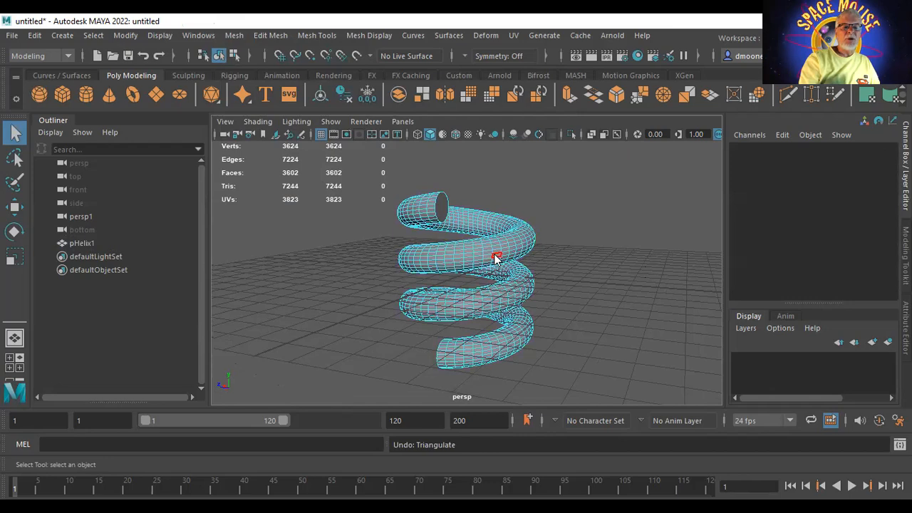
Switch the helix to vertex selection, pick a vertex on an upper coil with the Move tool, then reset the view and clear the selection
right_click_drag(496, 255, 426, 132)
left_click(492, 236)
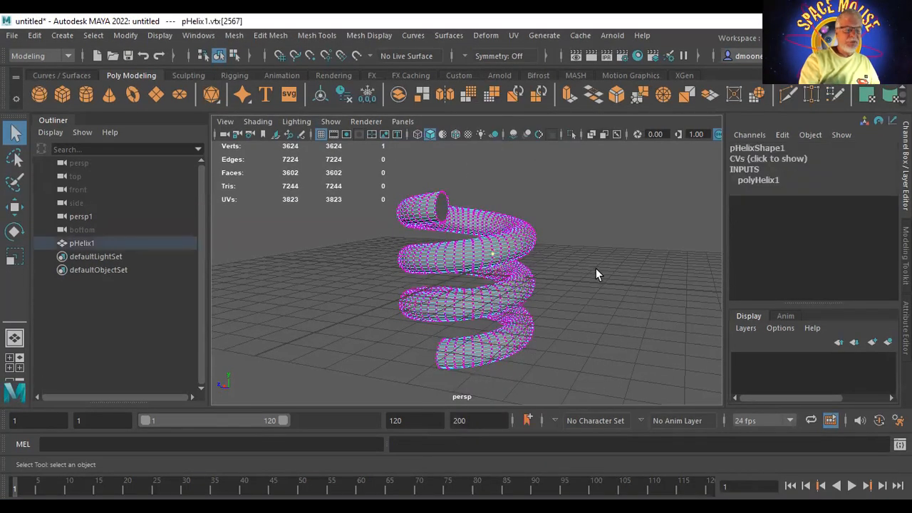
middle_click_drag(593, 256, 553, 241, "alt")
right_click_drag(553, 240, 748, 331, "alt")
middle_click_drag(533, 254, 567, 307, "alt")
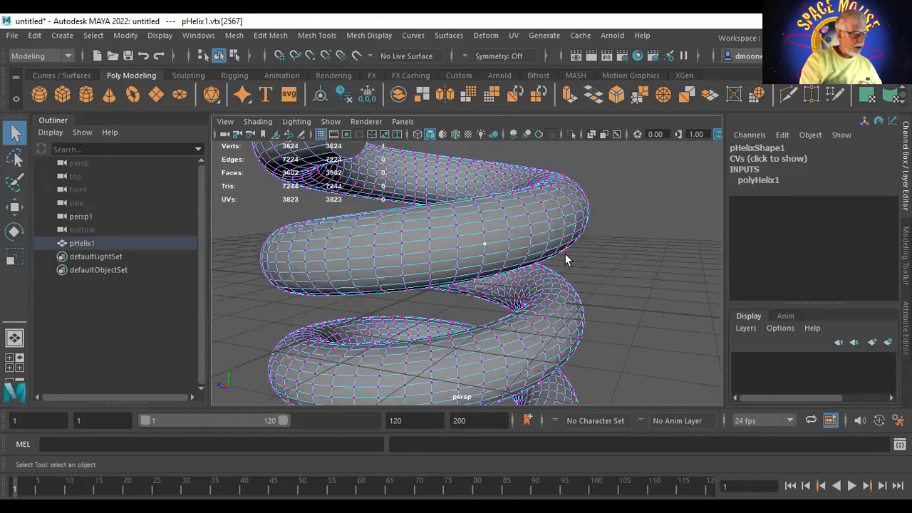
key("w")
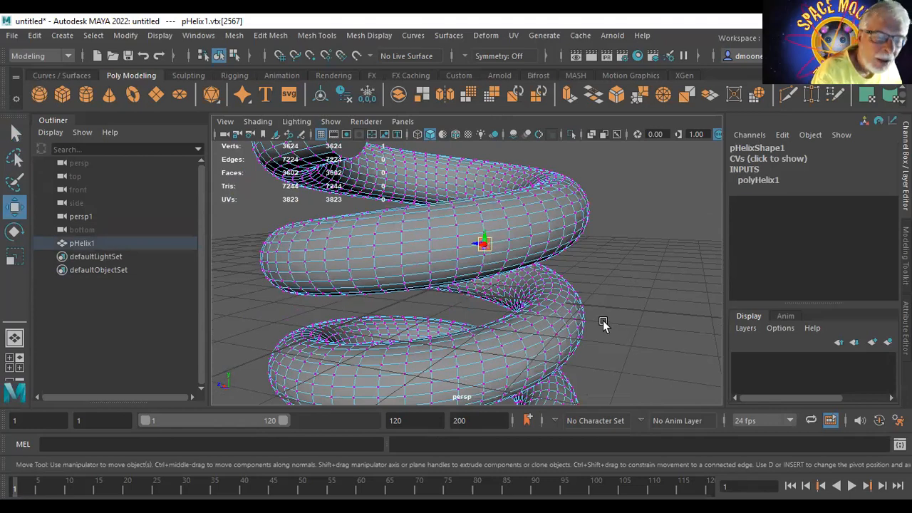
key("alt+Home")
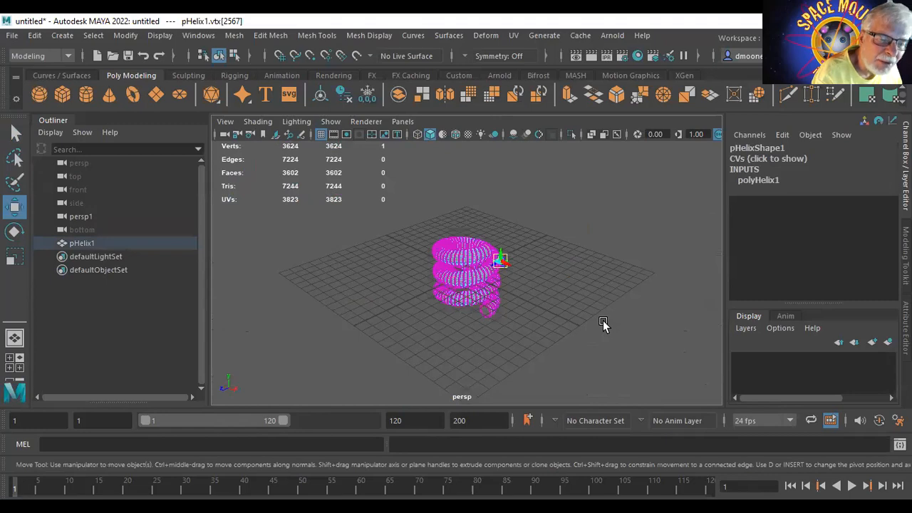
left_click(603, 324)
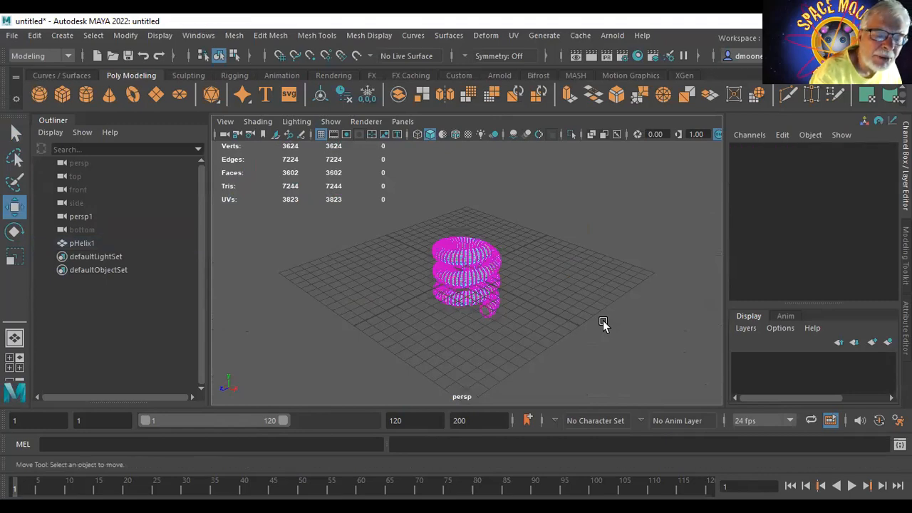
Select one vertex on the helix, enlarge the move manipulator and frame the vertex up close
left_click(480, 271)
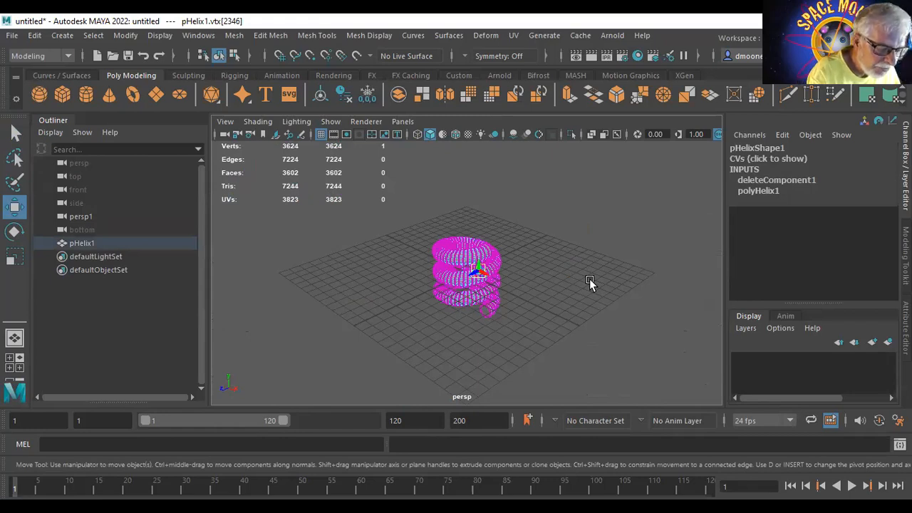
key("equal")
key("equal")
key("equal")
key("equal")
key("equal")
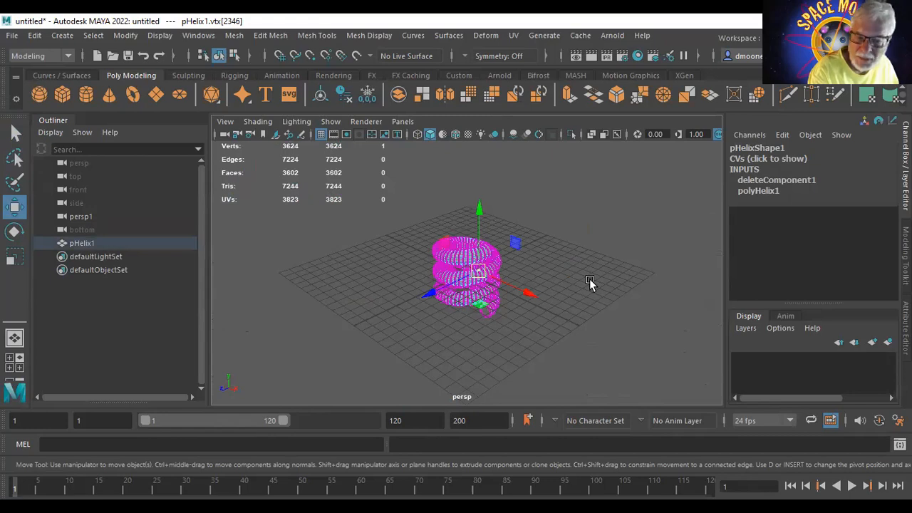
key("f")
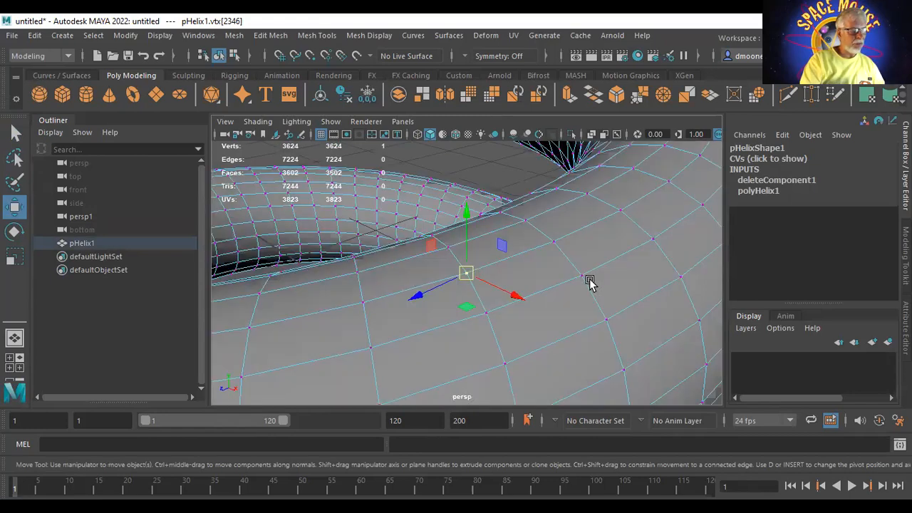
Pull the selected vertex down and then far out of the surface, and drag the neighbouring vertex away to distort the faces
left_click_drag(464, 209, 442, 253)
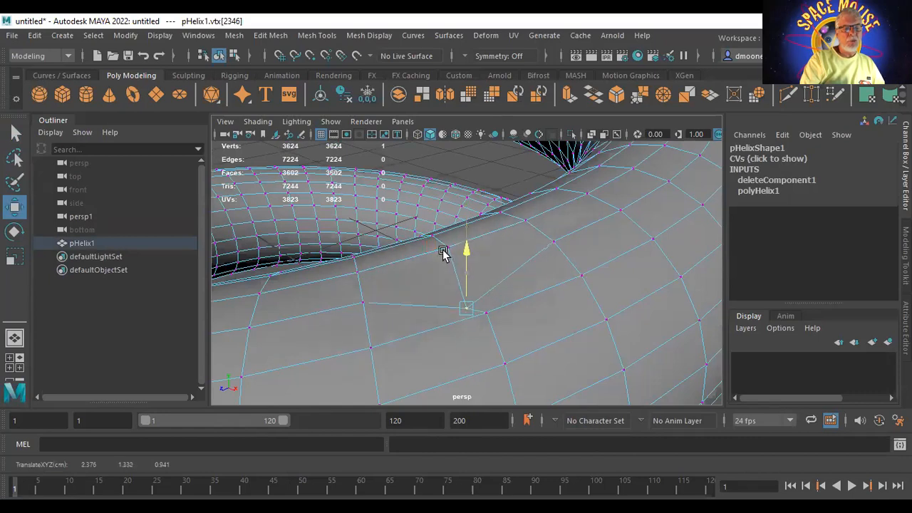
left_click_drag(422, 332, 382, 298)
left_click_drag(451, 333, 190, 169)
left_click(486, 314)
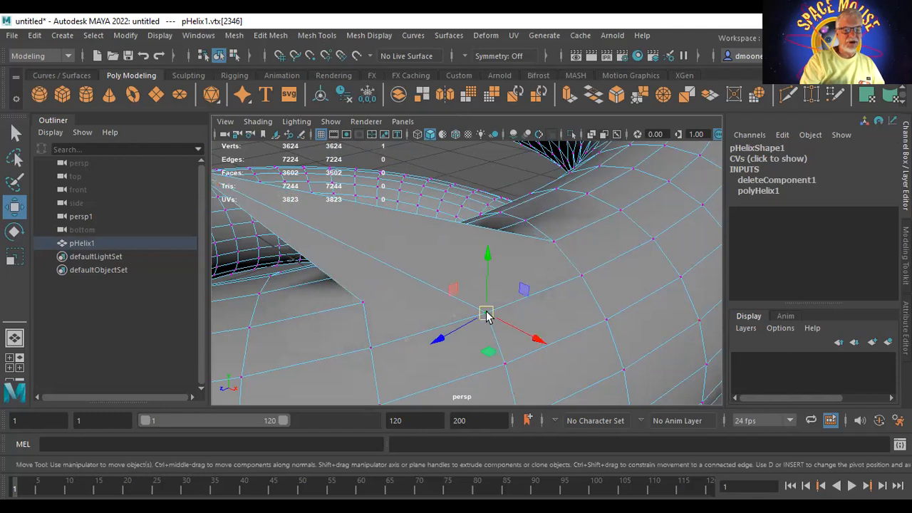
left_click_drag(485, 314, 277, 365)
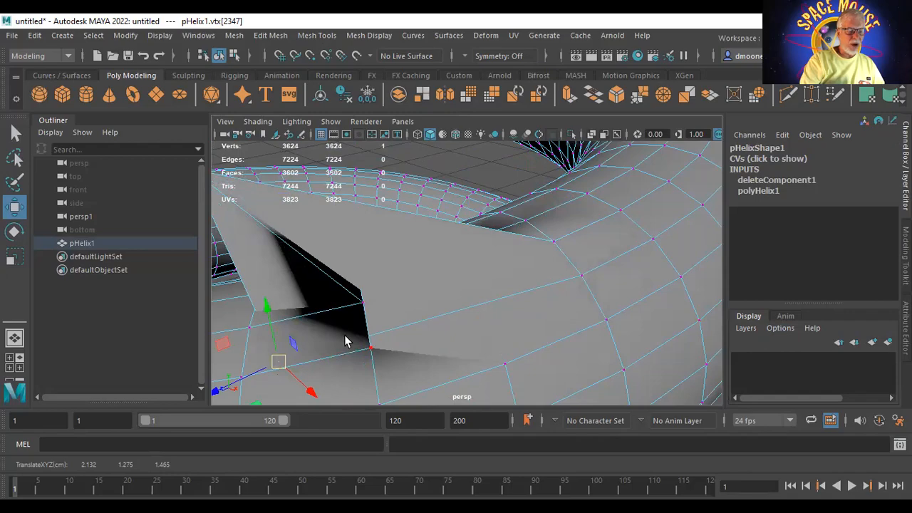
left_click_drag(347, 336, 615, 302, "alt")
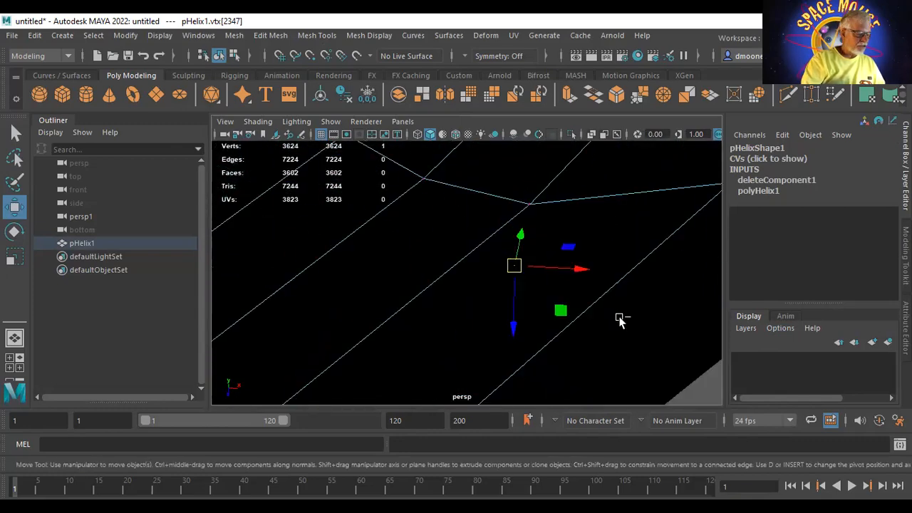
Undo the vertex moves and bring the helix coils back into view
key("ctrl+z")
key("ctrl+z")
key("ctrl+z")
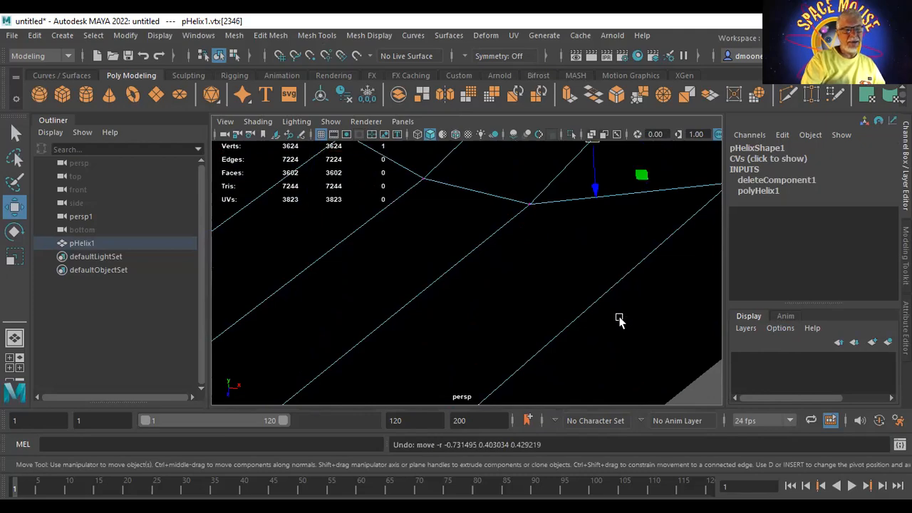
right_click_drag(651, 271, 275, 262, "alt")
left_click_drag(285, 309, 424, 285, "alt")
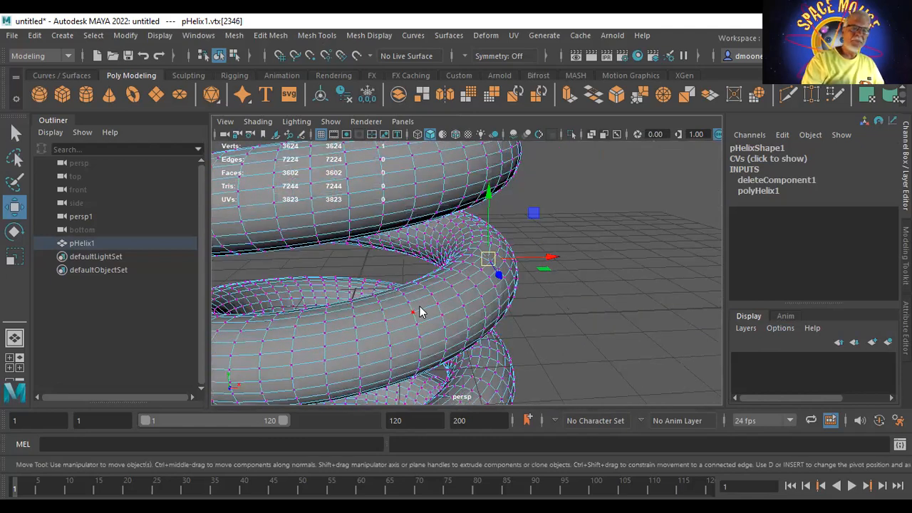
Return the helix to object mode and reduce its coil subdivisions to 9 in the polyHelix1 attributes
right_click(420, 306)
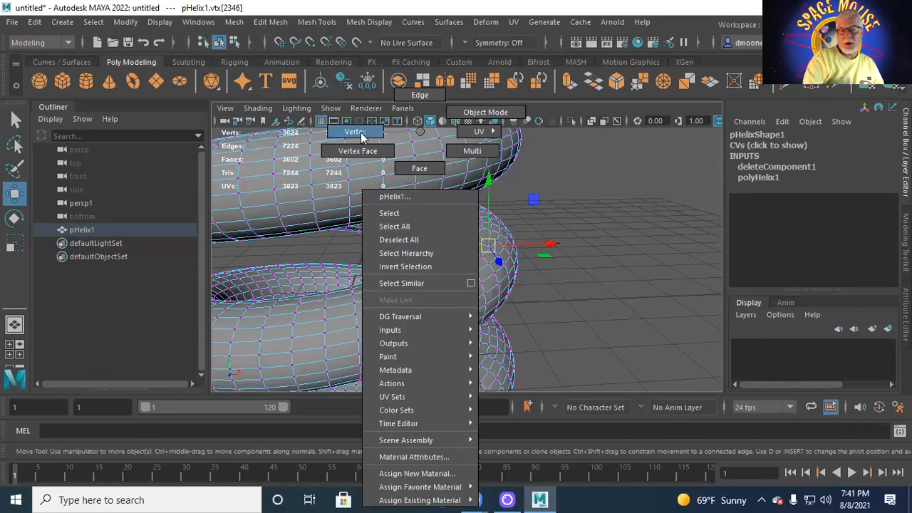
right_click_drag(361, 133, 493, 113)
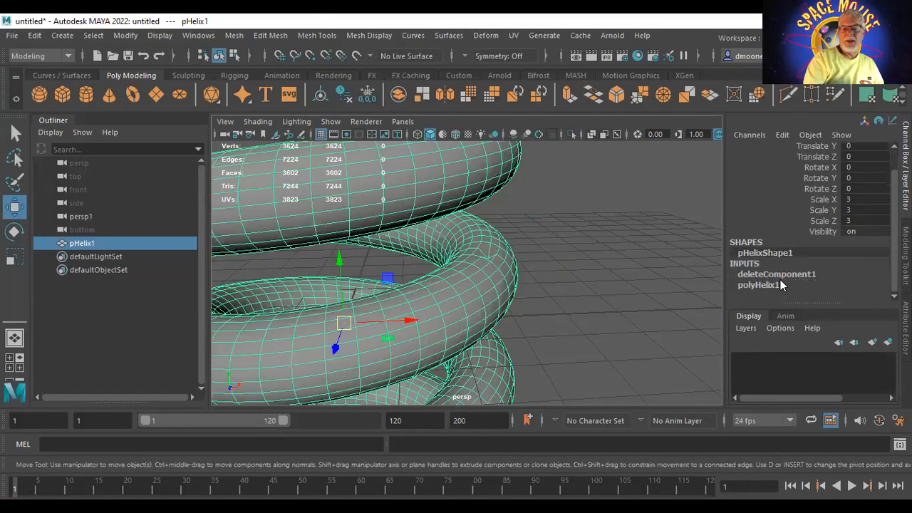
left_click(752, 285)
scroll(883, 214, "down", 3)
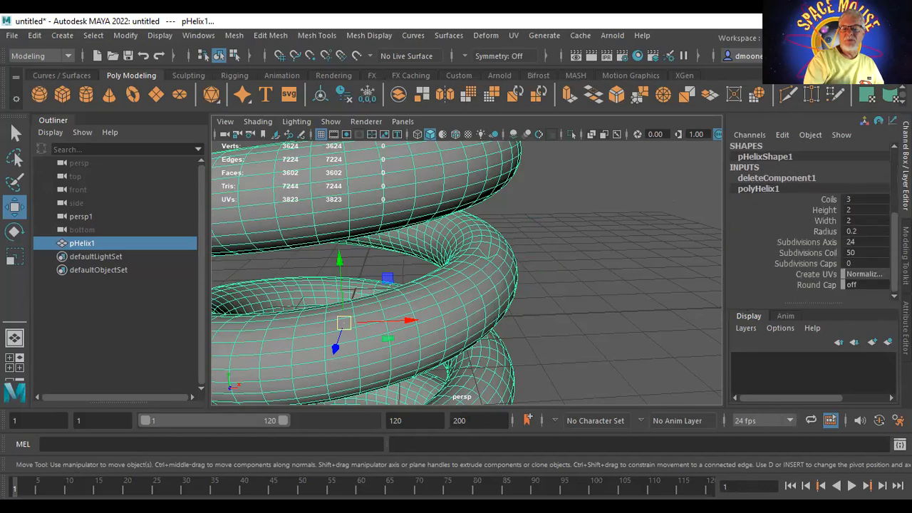
left_click(804, 253)
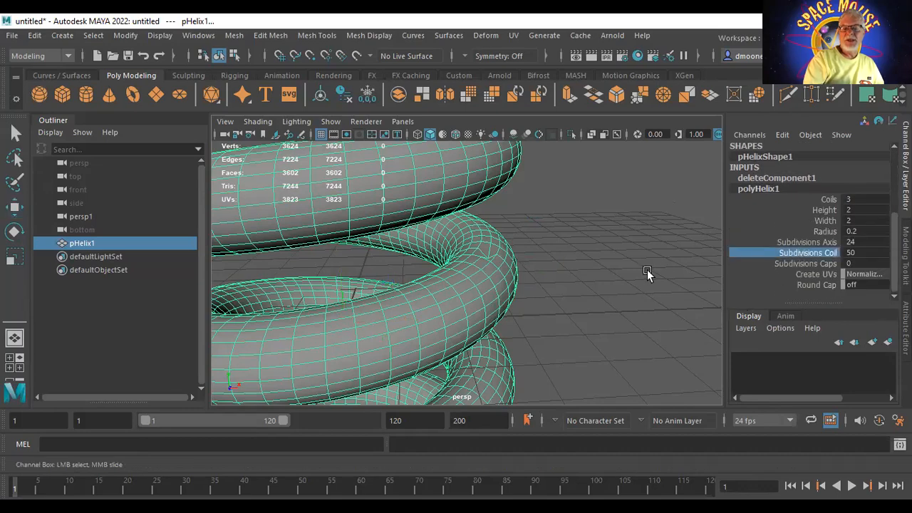
middle_click_drag(646, 270, 318, 335)
middle_click_drag(360, 336, 371, 332)
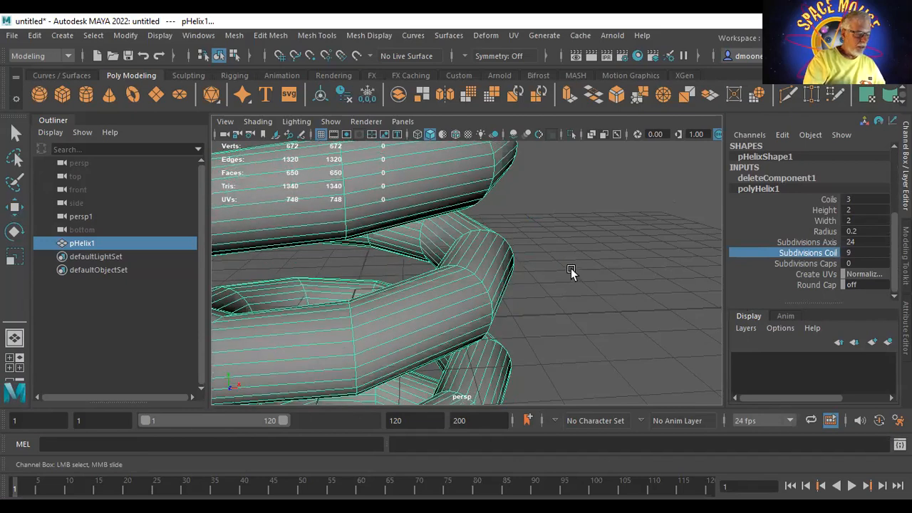
Switch to face selection and delete the cap face at the helix's upper end
key("f")
left_click_drag(578, 261, 334, 256, "alt")
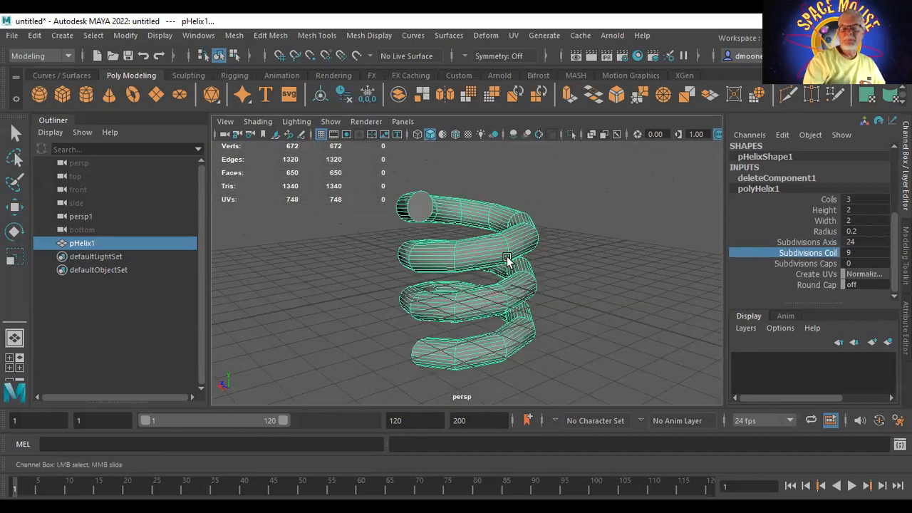
left_click_drag(659, 267, 514, 257, "alt")
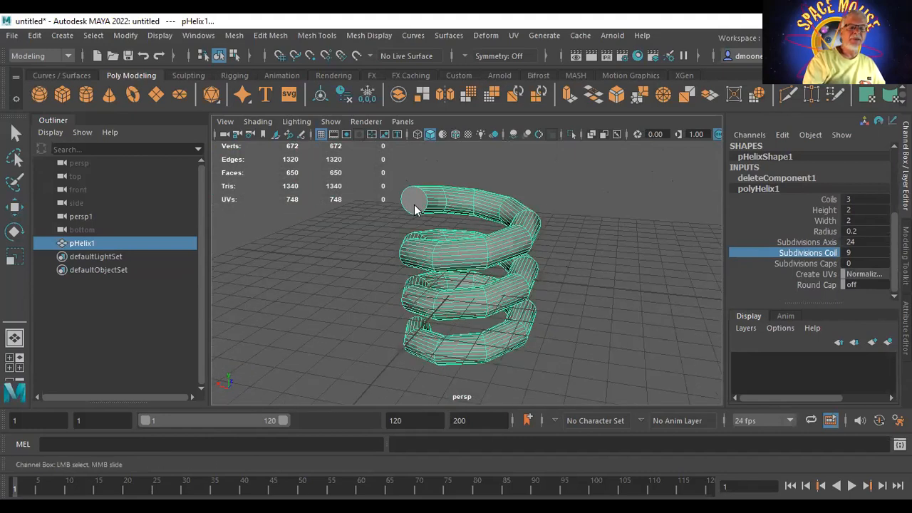
right_click_drag(416, 146, 414, 190)
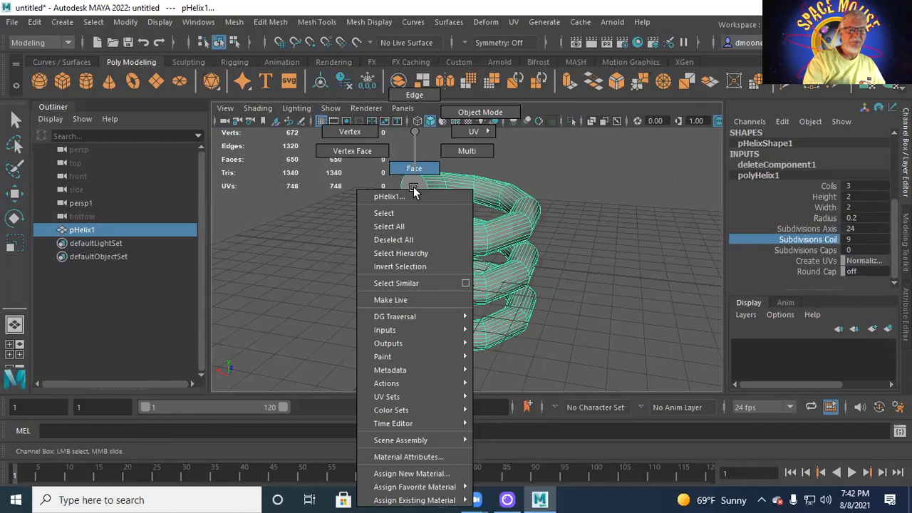
left_click(414, 190)
key("w")
key("Delete")
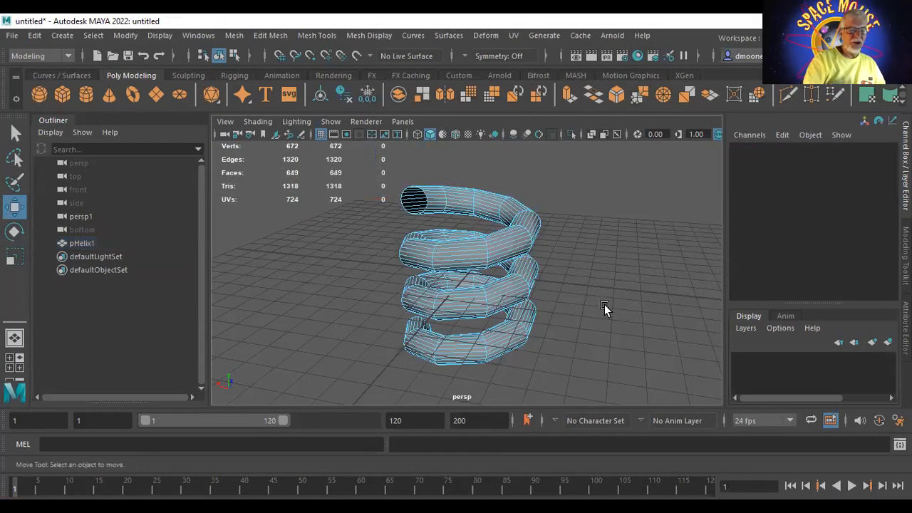
Delete the cap face at the helix's lower end
left_click_drag(595, 282, 254, 257, "alt")
left_click_drag(402, 273, 395, 233, "alt")
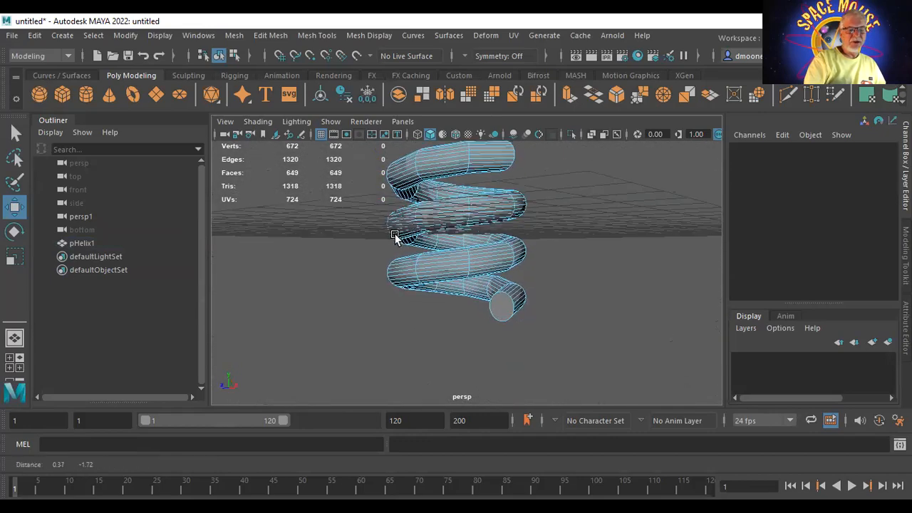
left_click(500, 306)
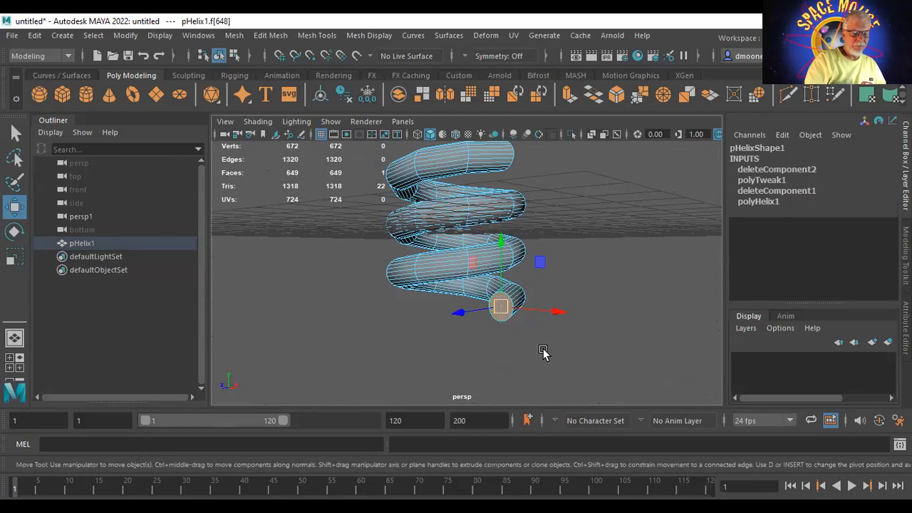
key("Delete")
Examine the open upper end and the interior faces of the hollow helix from close up
left_click_drag(595, 305, 449, 280, "alt")
middle_click_drag(449, 280, 519, 295, "alt")
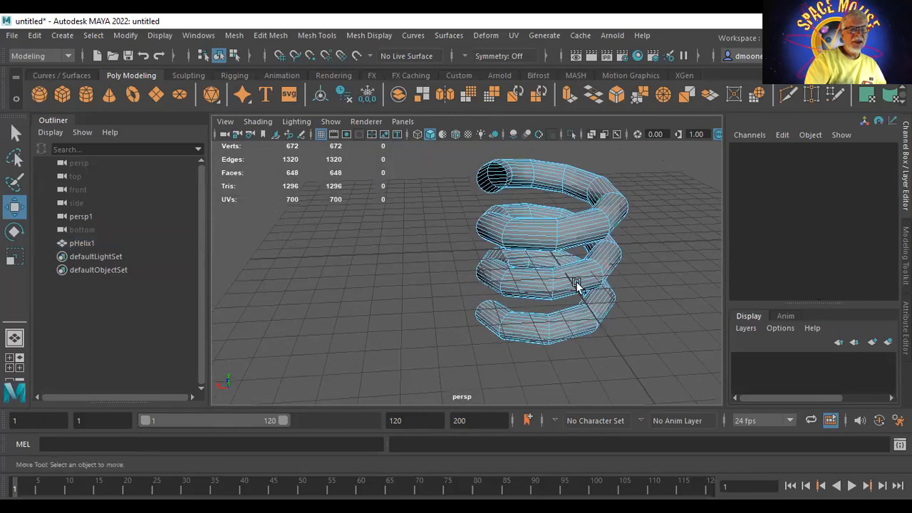
right_click_drag(578, 286, 677, 301, "alt")
left_click_drag(678, 300, 424, 315, "alt")
right_click_drag(423, 315, 709, 325, "alt")
left_click_drag(571, 285, 462, 248, "alt")
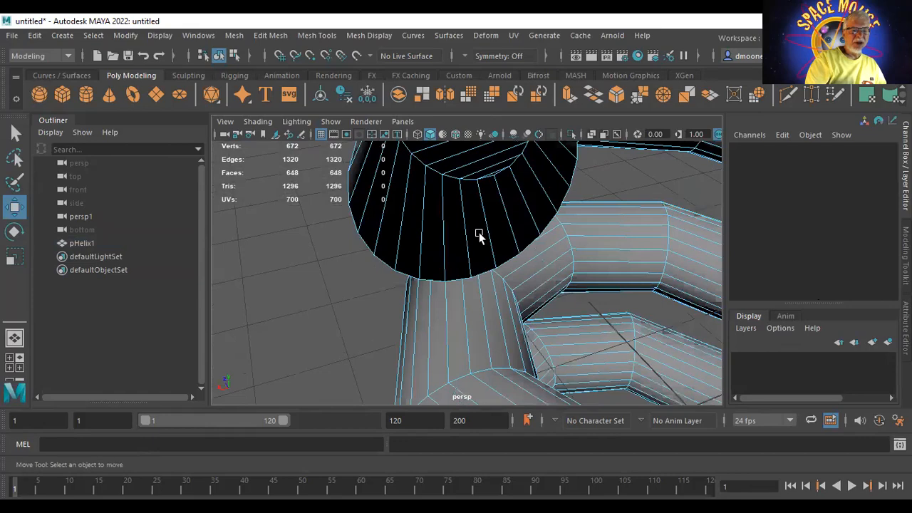
right_click_drag(479, 233, 522, 243, "alt")
left_click_drag(521, 243, 444, 248, "alt")
right_click_drag(678, 253, 253, 229, "alt")
middle_click_drag(470, 236, 426, 182, "alt")
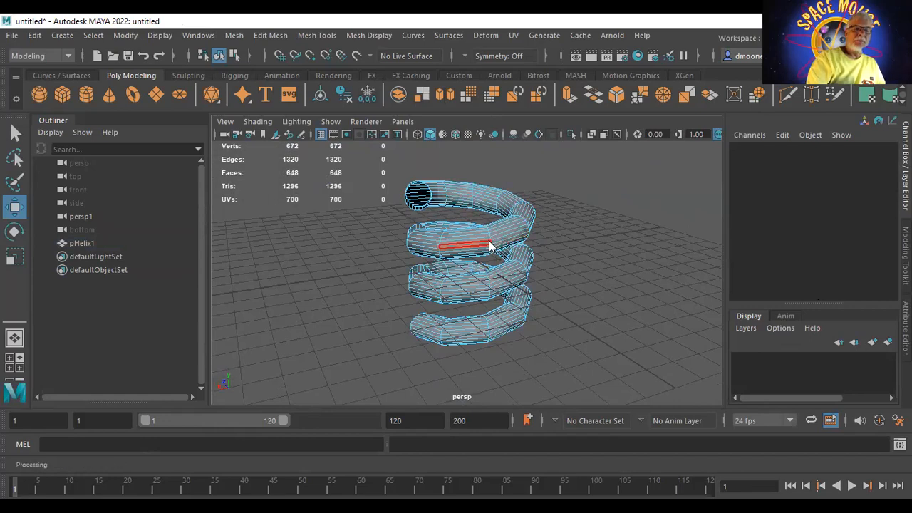
Select all faces of the helix and reverse their normals
right_click_drag(488, 145, 485, 174)
left_click_drag(346, 139, 586, 342)
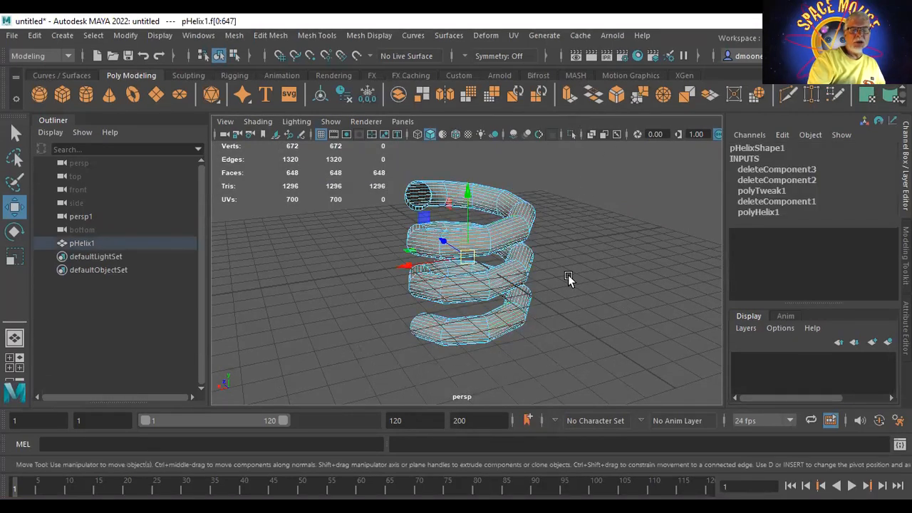
left_click(235, 36)
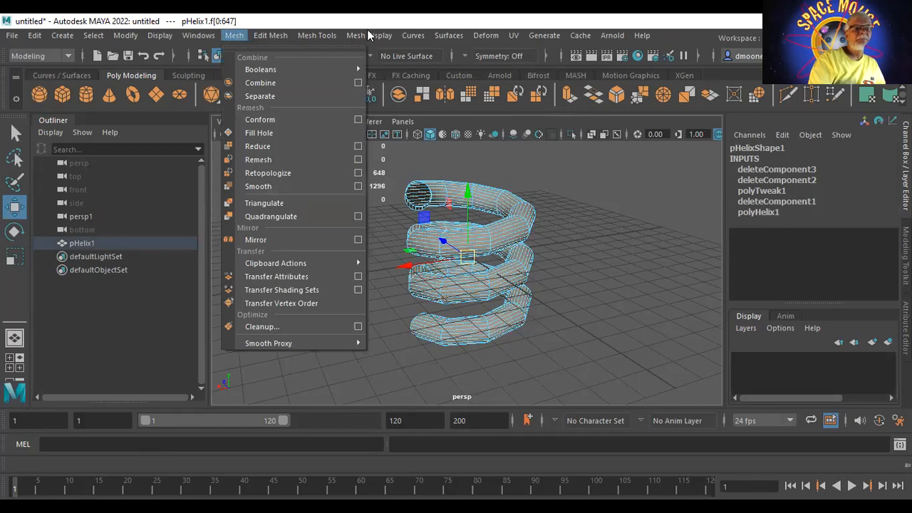
mouse_move(369, 33)
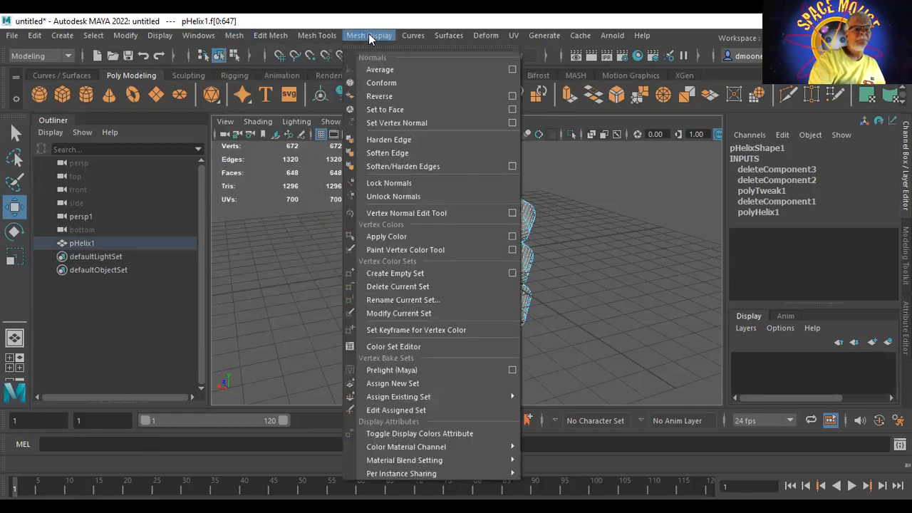
left_click(392, 101)
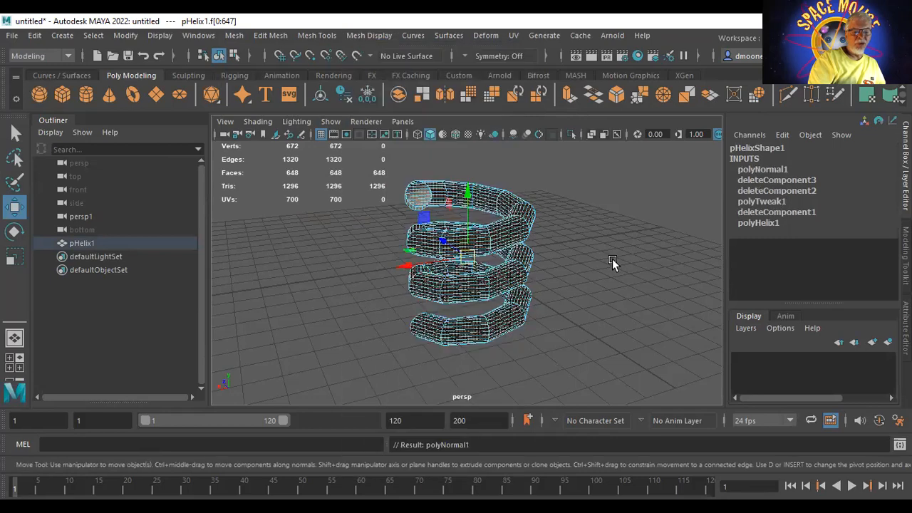
left_click(668, 364)
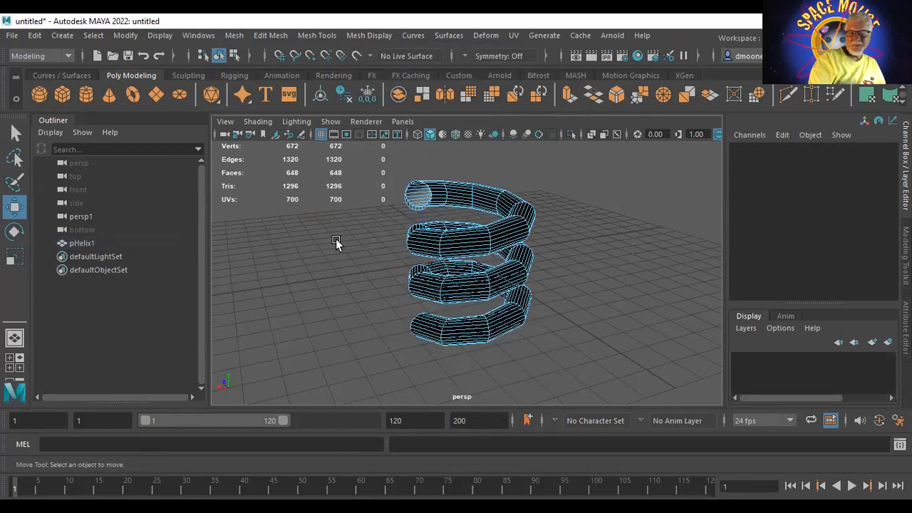
Examine the helix's open upper end and interior faces from several angles, close up and farther out
mouse_move(505, 272)
left_mouse_down("alt")
mouse_move(548, 248)
mouse_move(499, 264)
left_mouse_up("alt")
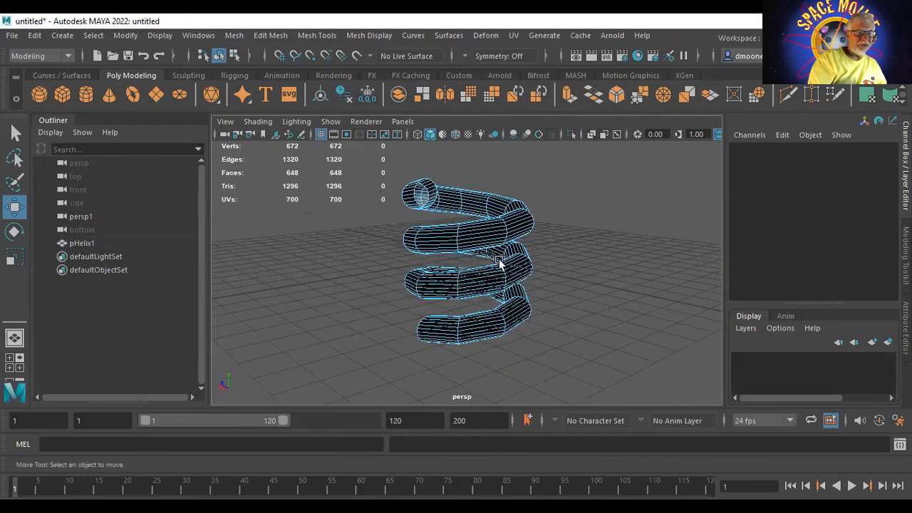
right_click_drag(498, 263, 815, 273, "alt")
middle_click_drag(457, 169, 624, 450, "alt")
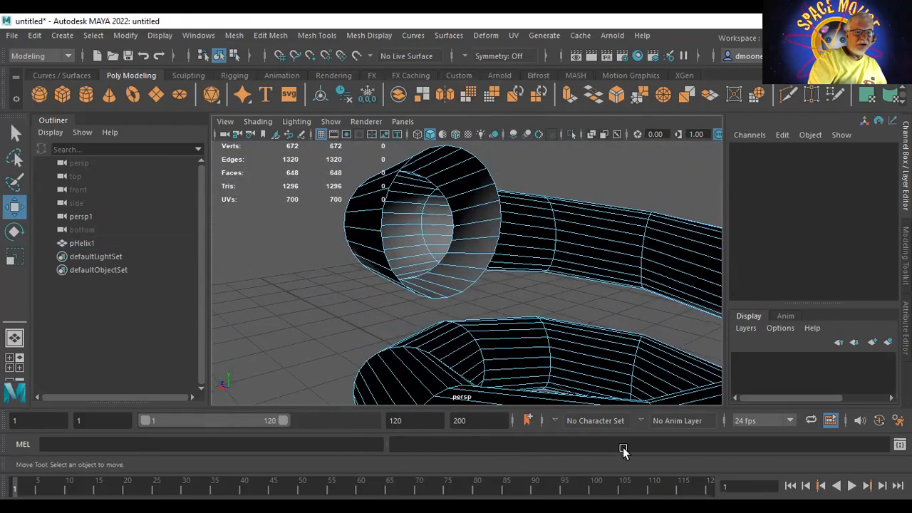
scroll(456, 287, "up", 5)
left_click_drag(352, 265, 466, 299, "alt")
left_click_drag(262, 304, 329, 283, "alt")
right_click_drag(329, 283, 225, 265, "alt")
left_click_drag(377, 290, 277, 271, "alt")
middle_click_drag(403, 290, 406, 217, "alt")
right_click_drag(535, 290, 315, 262, "alt")
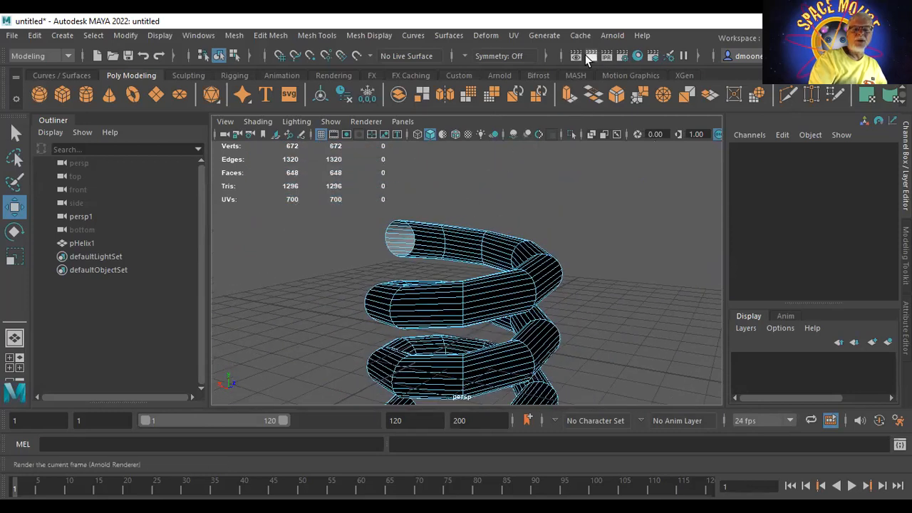
Render the current frame of the unlit helix with Arnold, and close the rendered image
left_click(585, 55)
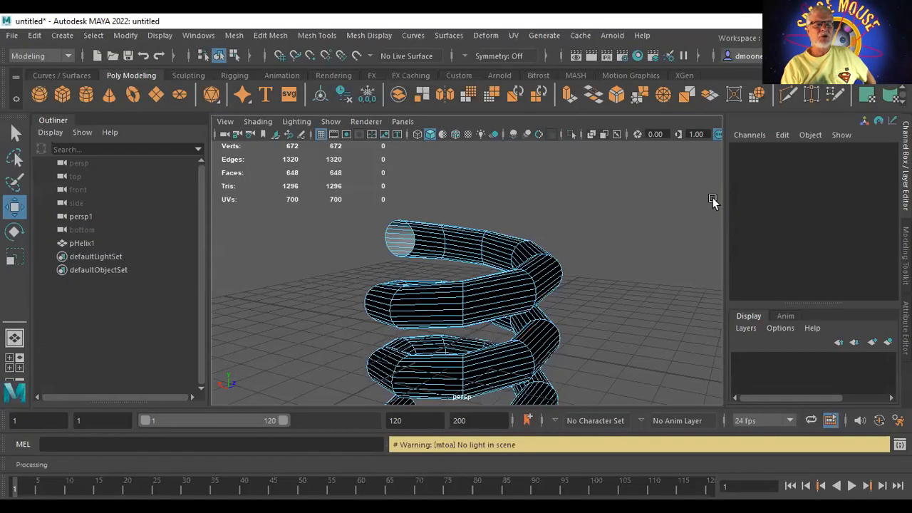
left_click(594, 54)
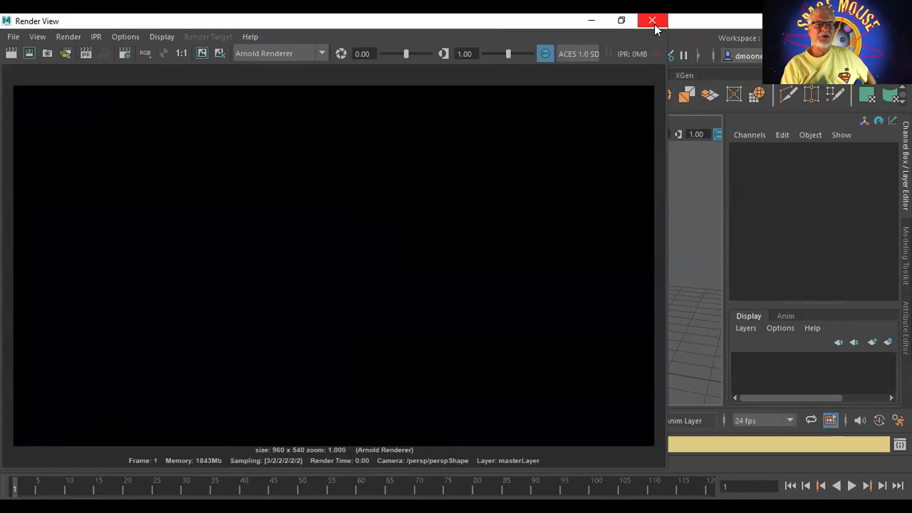
left_click(652, 22)
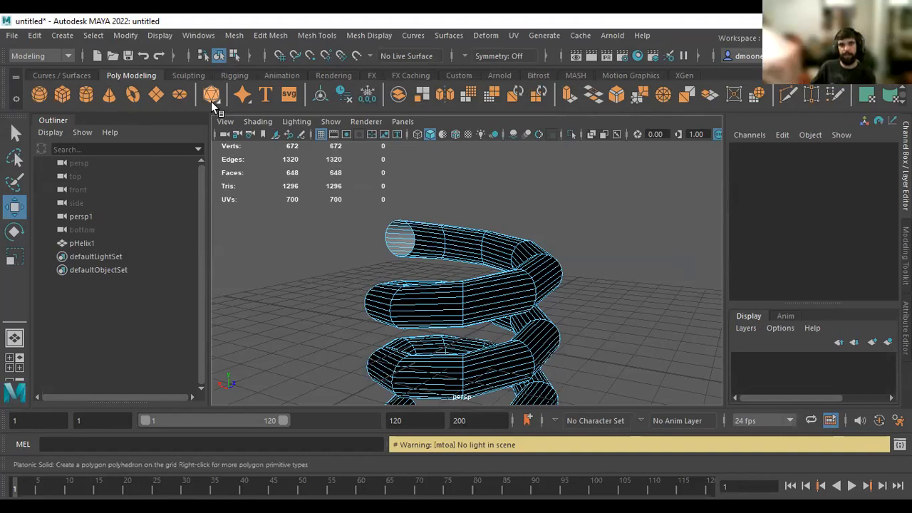
Add a directional light, display the scene with all lights, and rotate the light about -49 degrees around Y
left_click(327, 73)
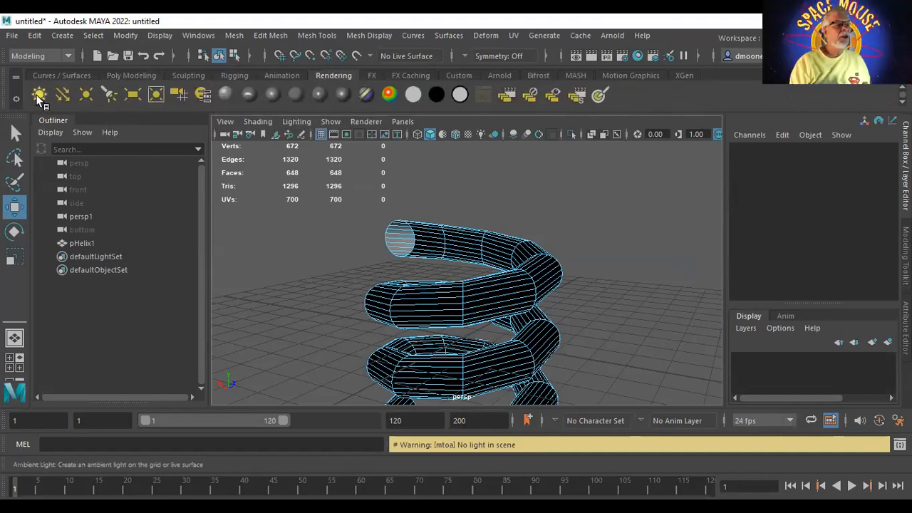
left_click(63, 94)
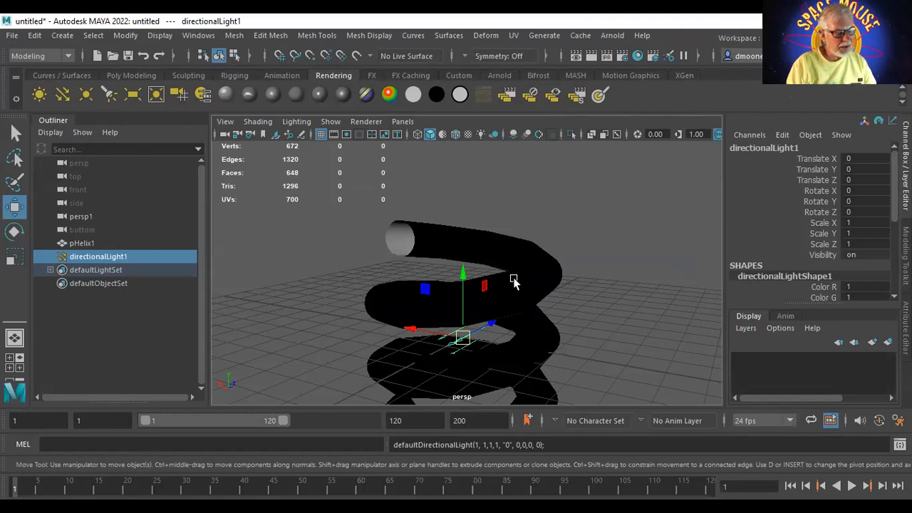
key("7")
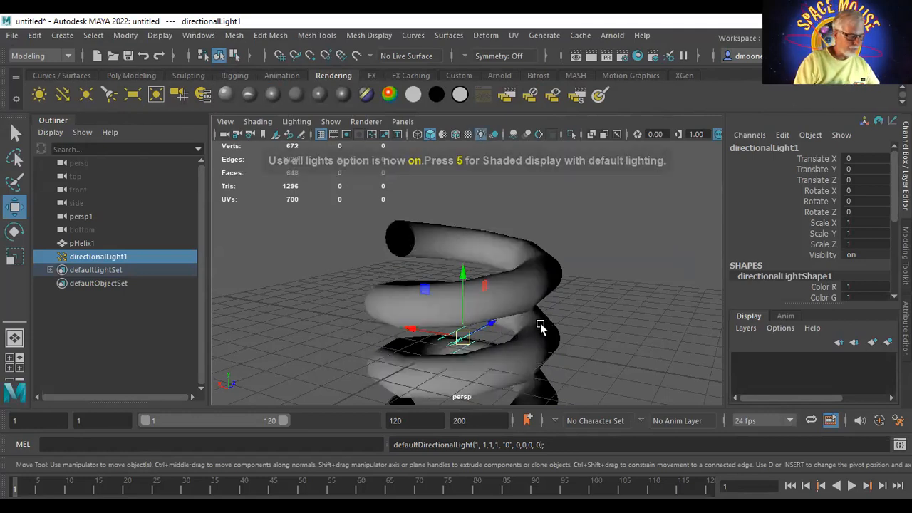
key("e")
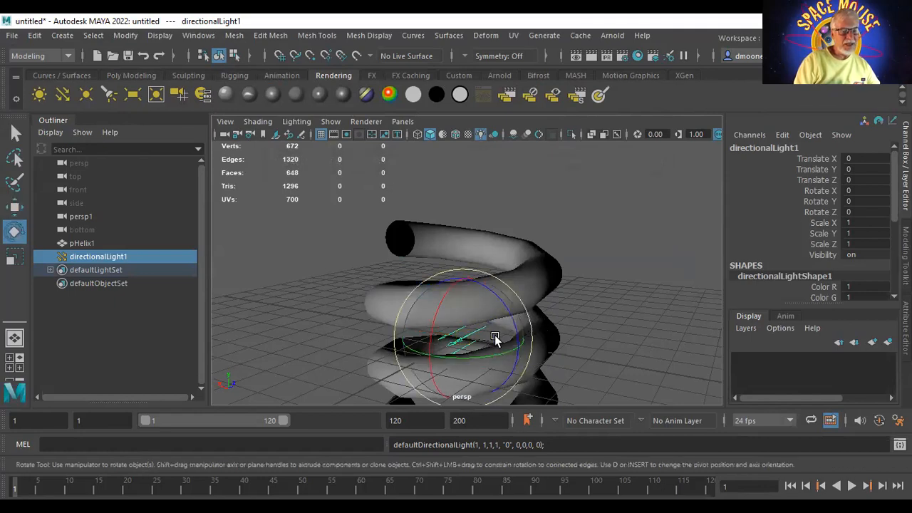
left_click_drag(464, 358, 458, 346)
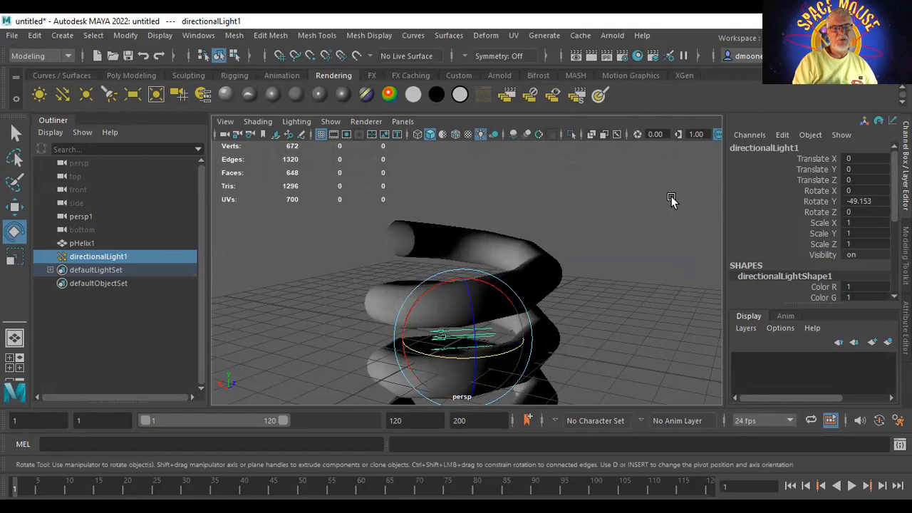
Render a close-up of the helix's open upper end under the directional light, and close the render
left_click(593, 56)
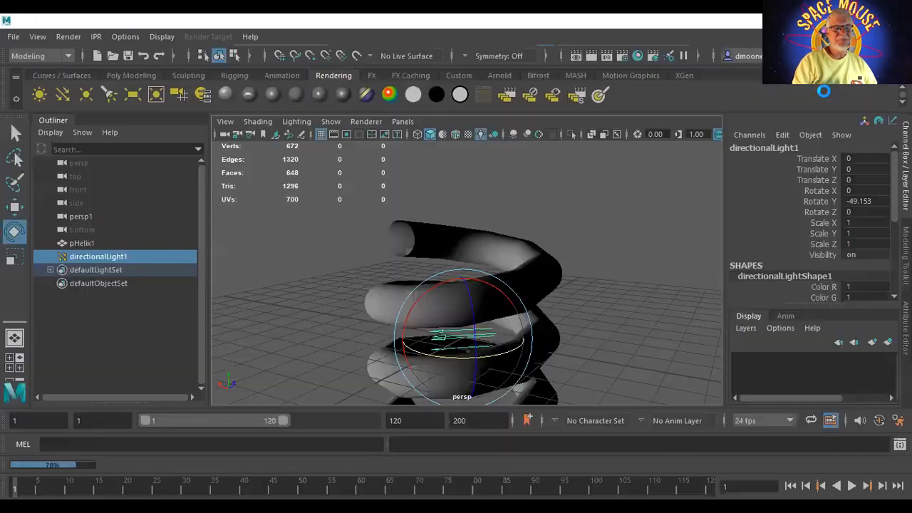
left_click_drag(419, 258, 706, 297, "alt")
scroll(719, 280, "up", 5)
middle_click_drag(719, 278, 727, 322, "alt")
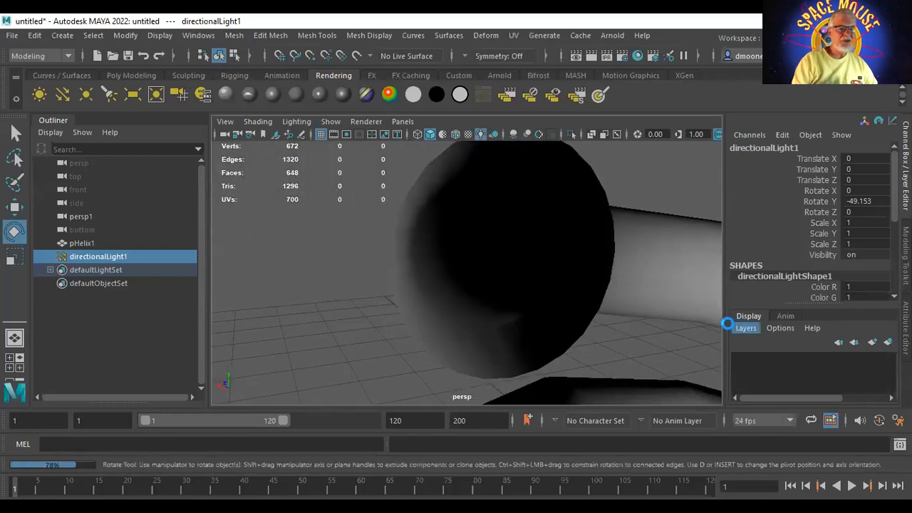
right_click_drag(720, 324, 812, 338, "alt")
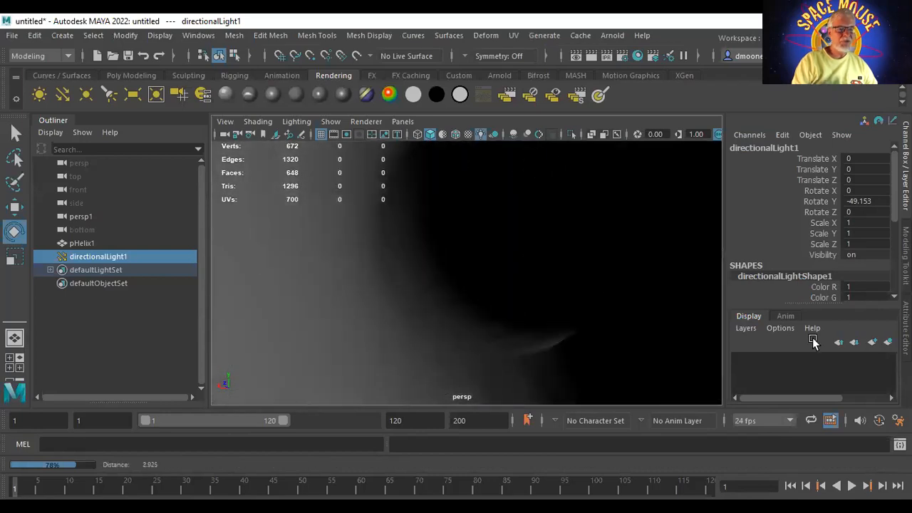
left_click(592, 57)
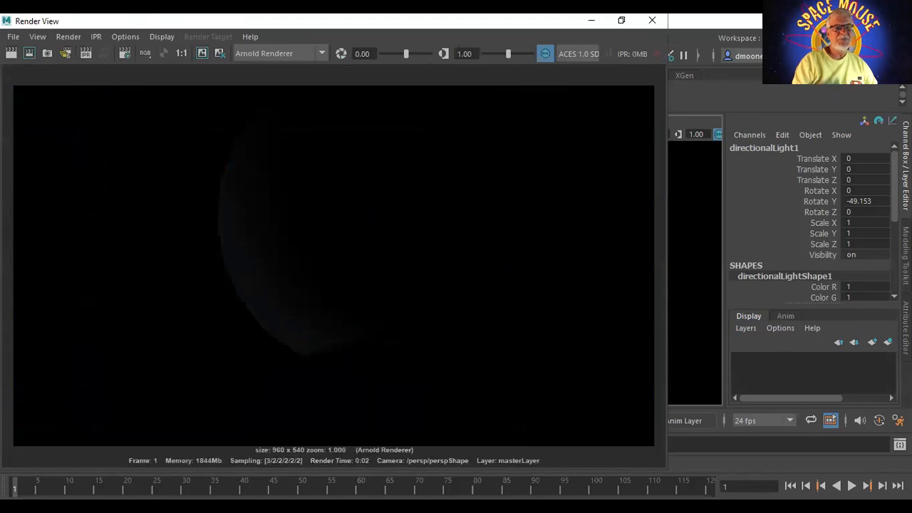
left_click(652, 19)
Reverse the normals of all helix faces again and render the whole coil
right_click_drag(649, 277, 221, 291, "alt")
right_click_drag(568, 350, 446, 321, "alt")
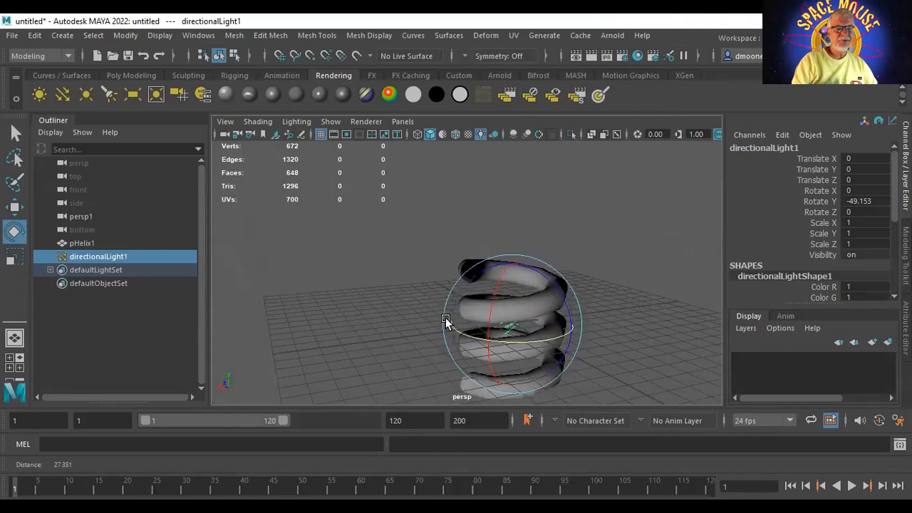
left_click_drag(614, 303, 656, 171, "alt")
left_click(616, 297)
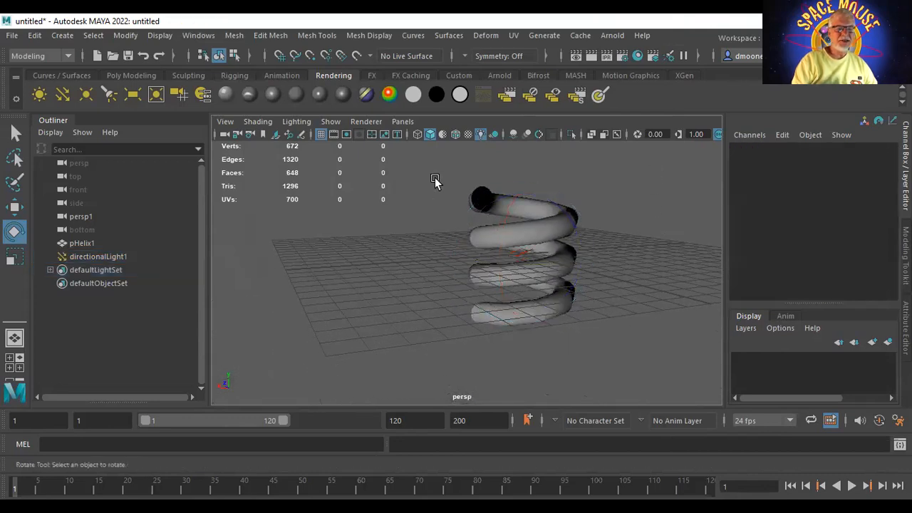
left_click(533, 209)
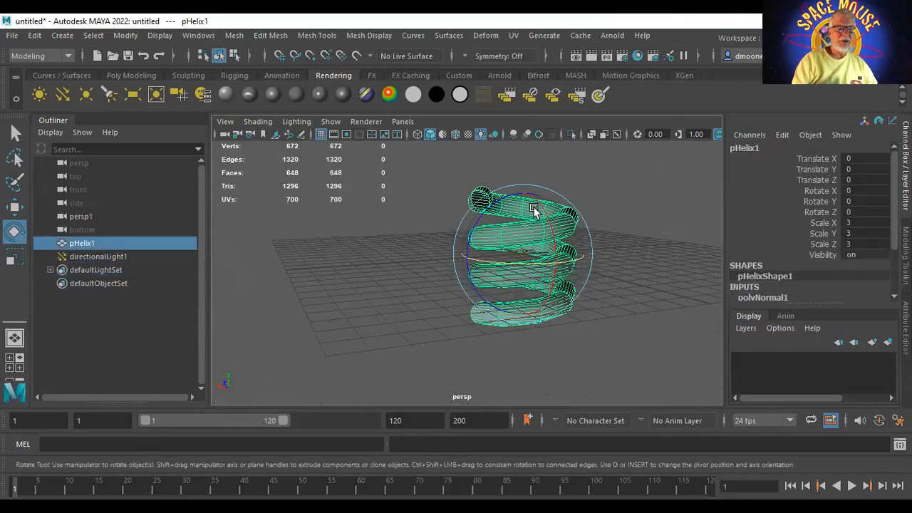
right_click(534, 188)
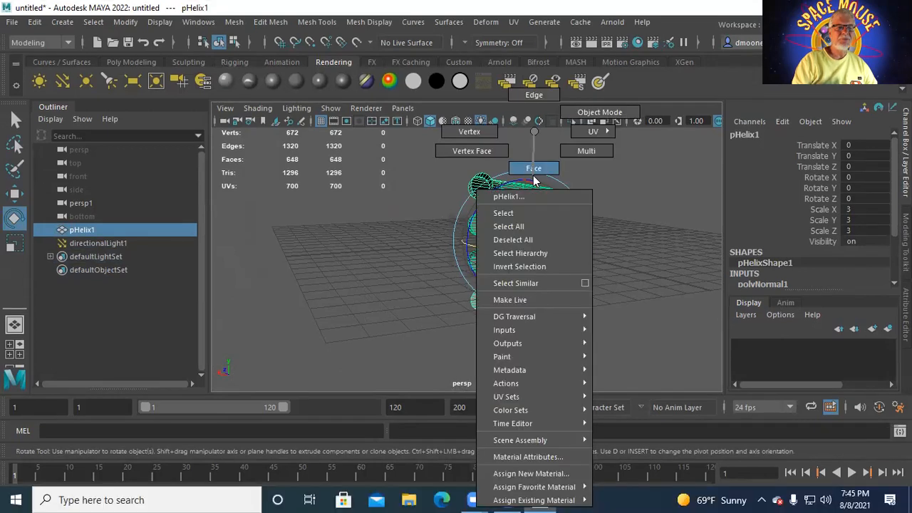
left_click_drag(419, 158, 636, 356)
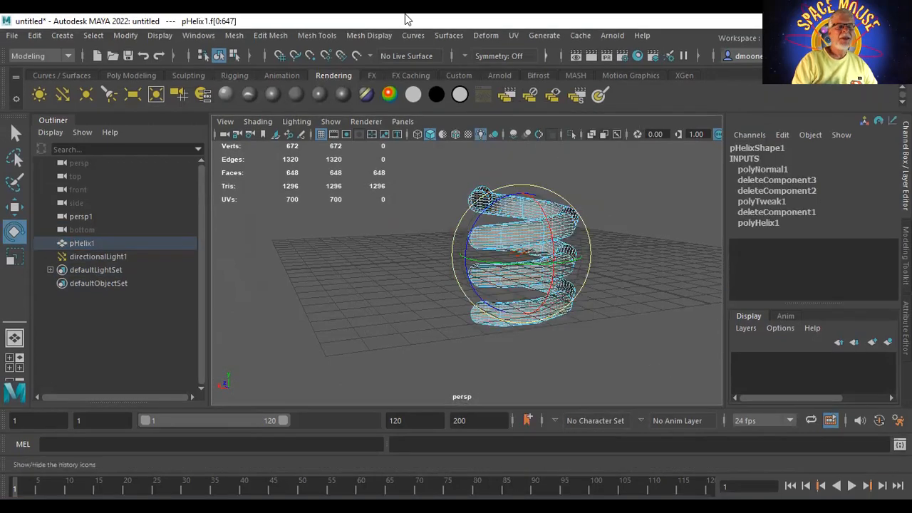
left_click(353, 39)
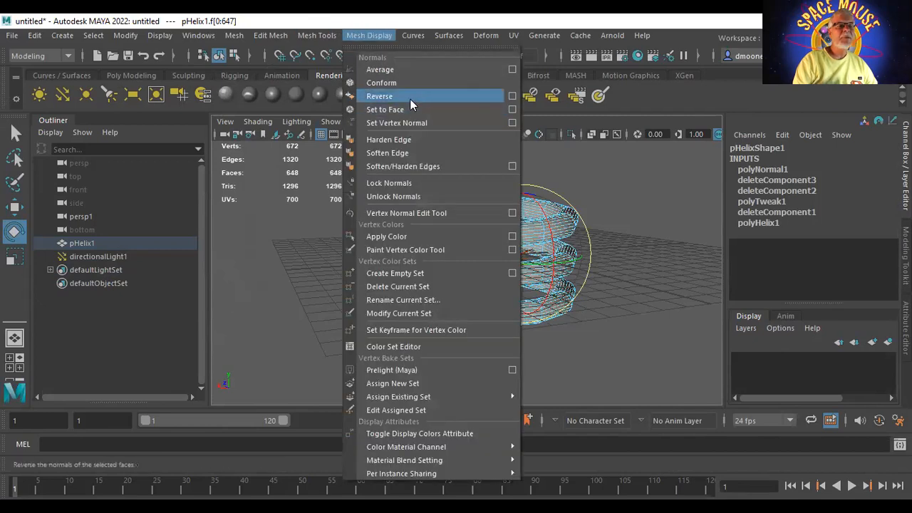
left_click(409, 99)
left_click(667, 214)
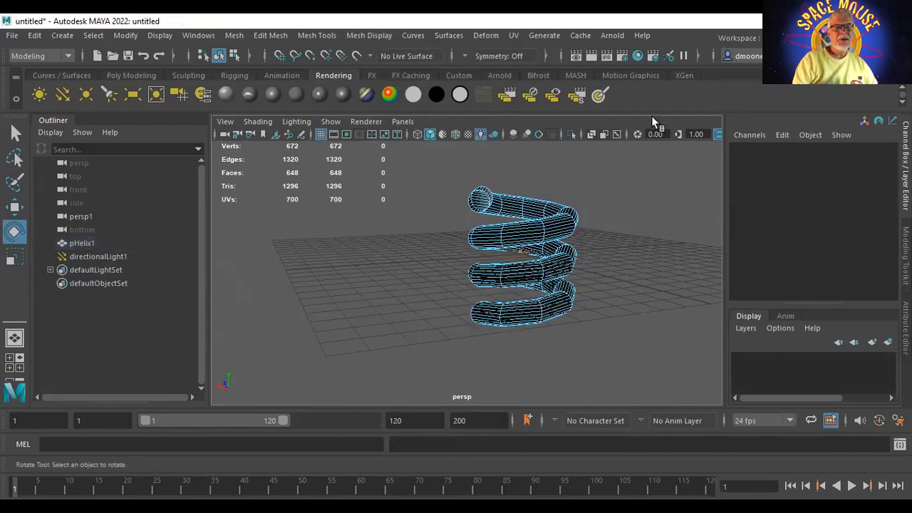
left_click(593, 56)
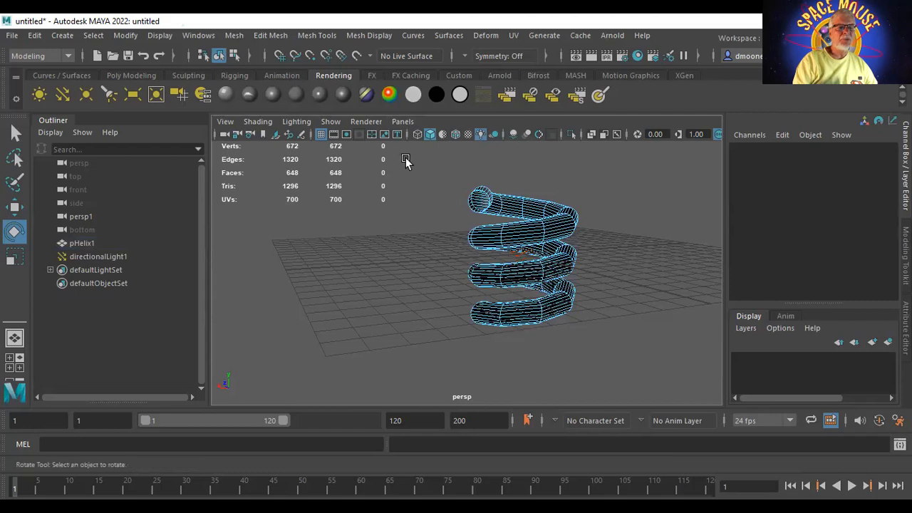
Reselect every helix face, flip the normals back to the previous direction, and render the frame once more
left_click_drag(417, 161, 644, 358)
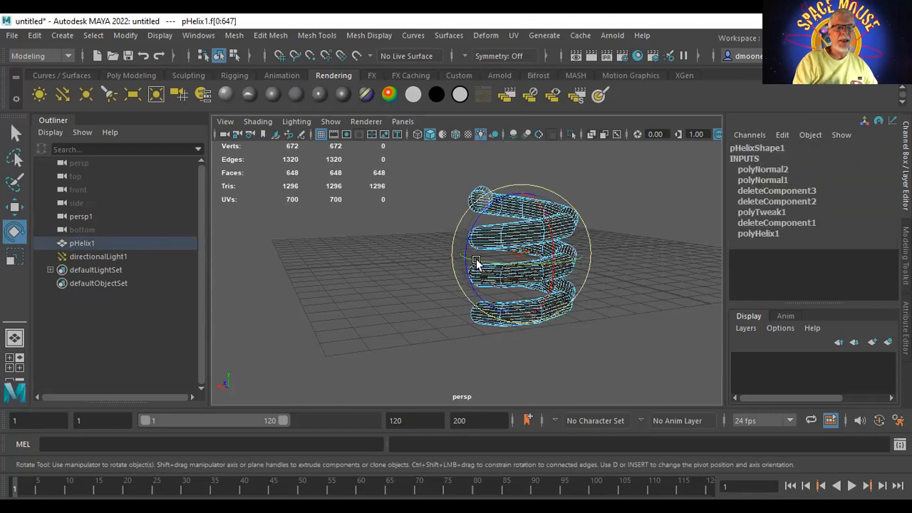
left_click(271, 36)
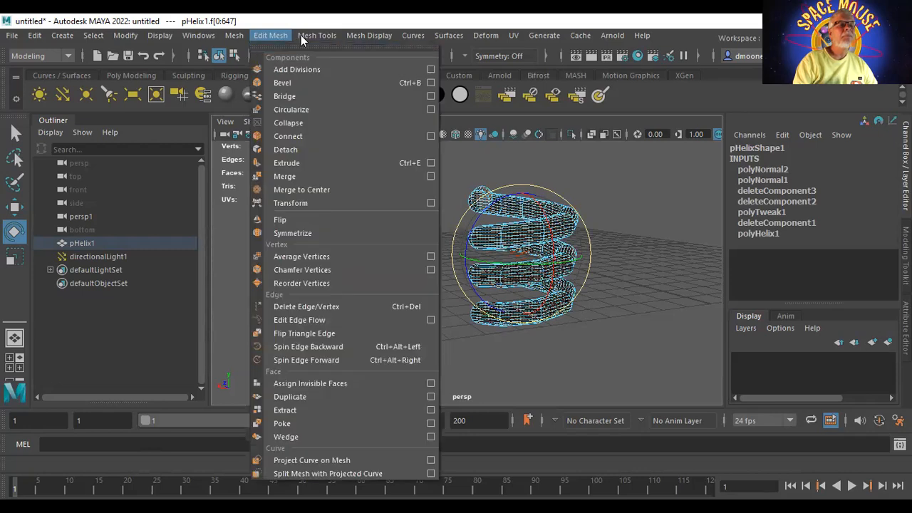
mouse_move(336, 34)
mouse_move(368, 35)
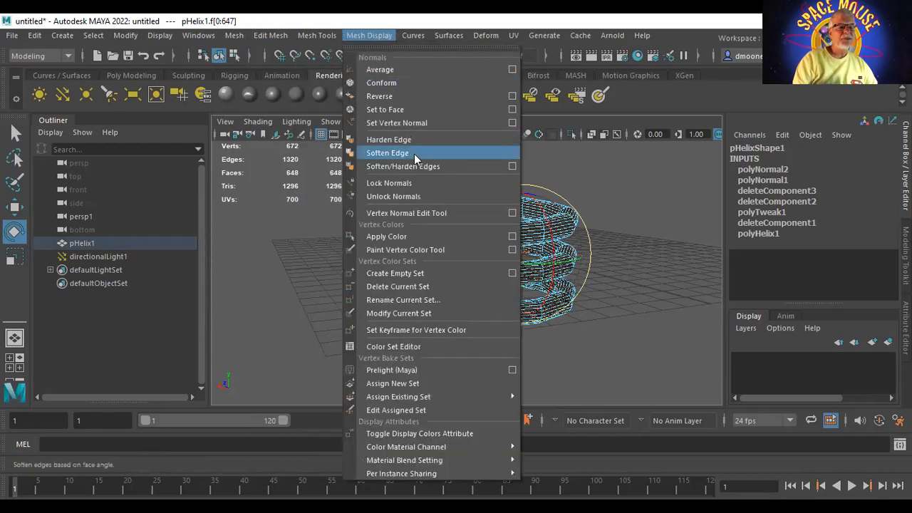
left_click(400, 99)
left_click(654, 221)
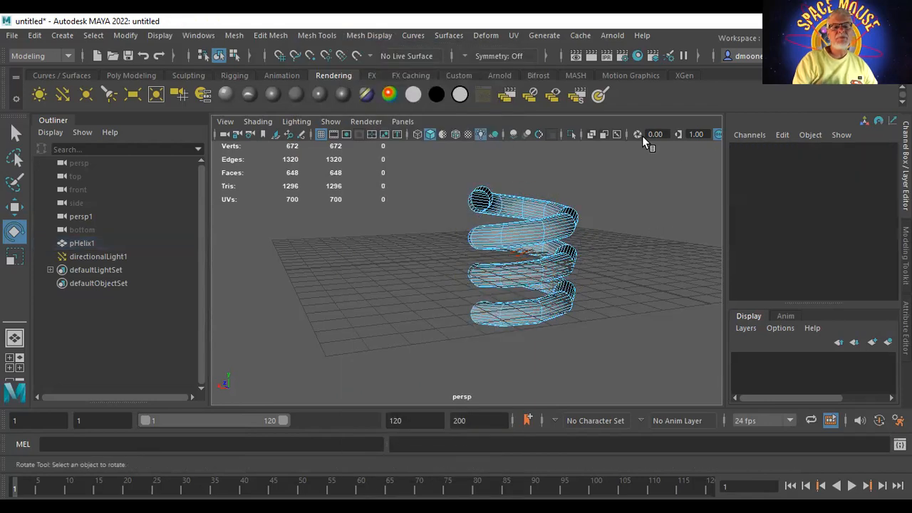
left_click(591, 57)
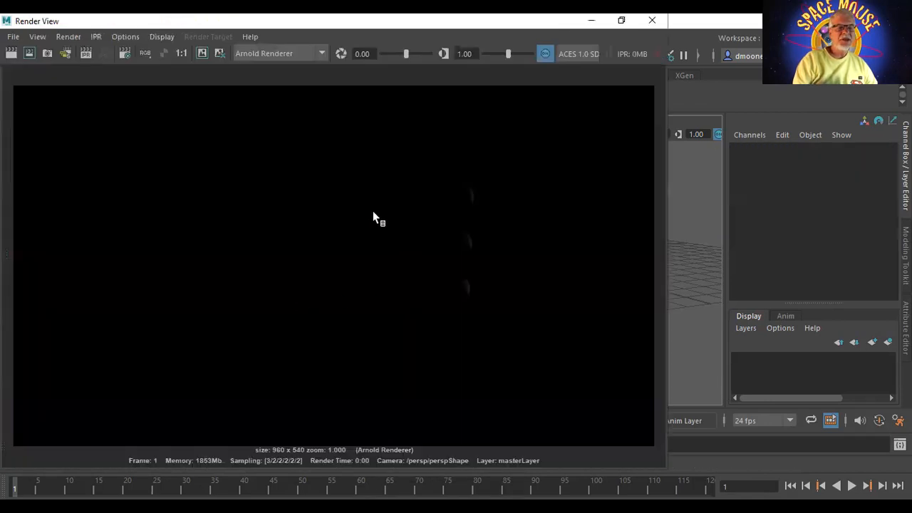
left_click(656, 24)
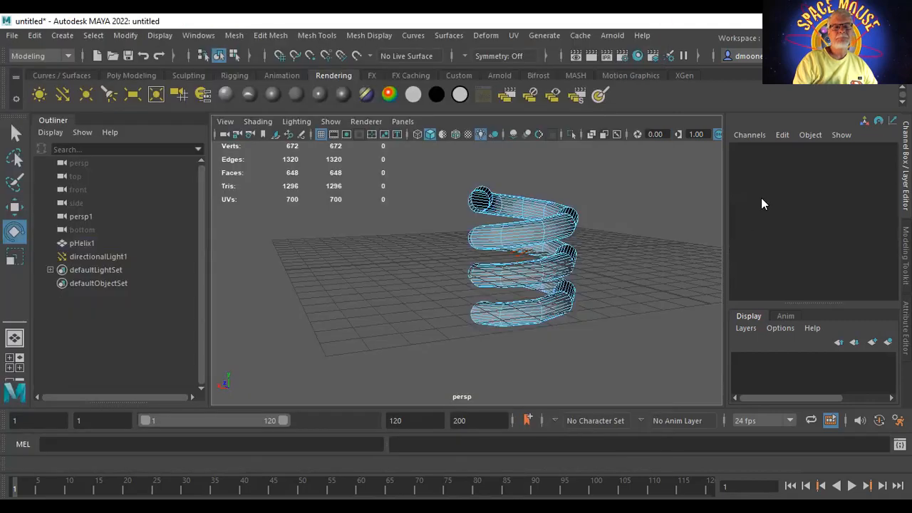
Switch the renderer from Arnold to Maya Software, close the render settings, and render the current frame of the helix
left_click(625, 56)
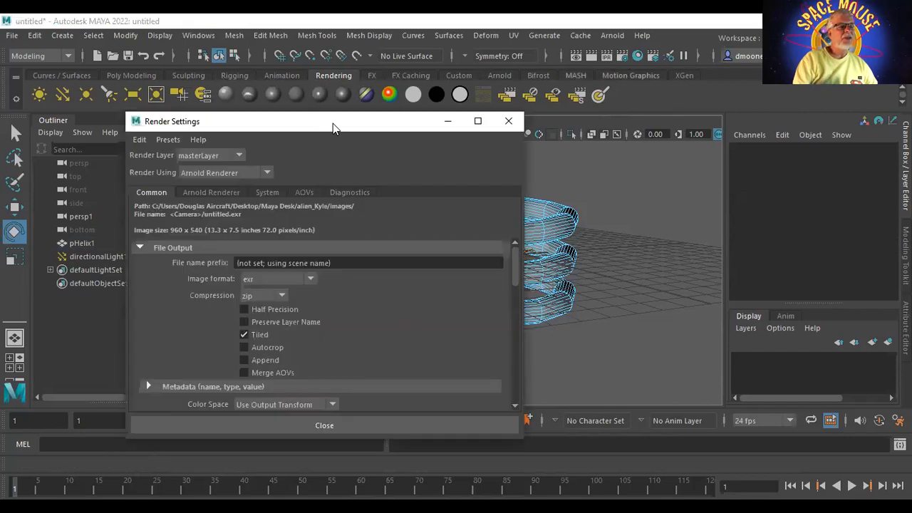
left_click_drag(333, 123, 369, 26)
left_click(254, 76)
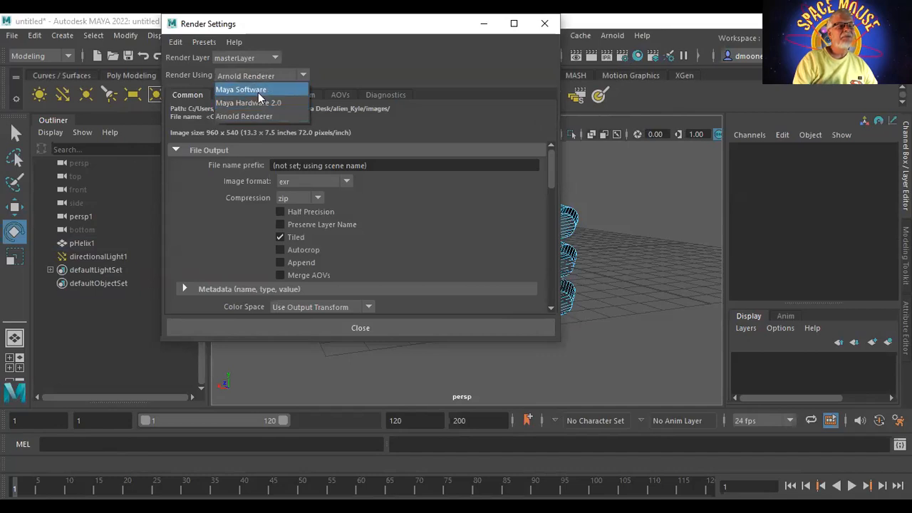
left_click(259, 91)
left_click(544, 24)
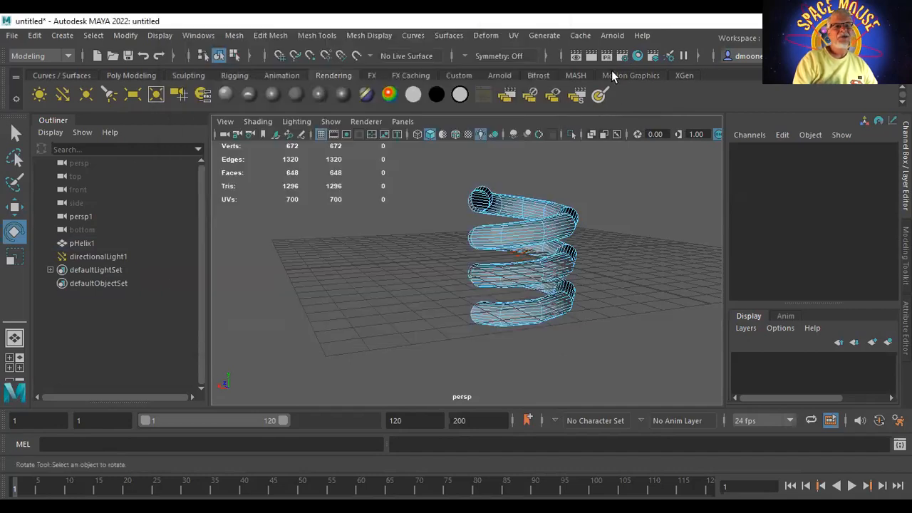
left_click(589, 59)
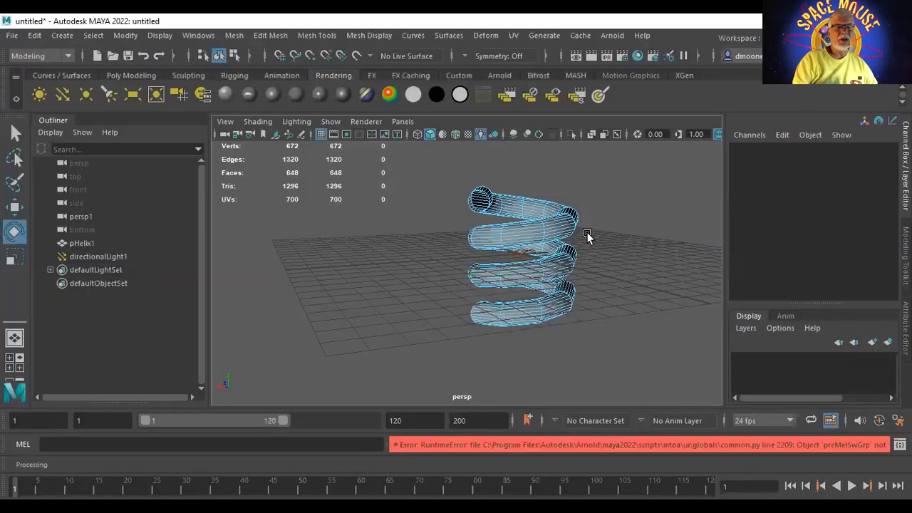
left_click(585, 234)
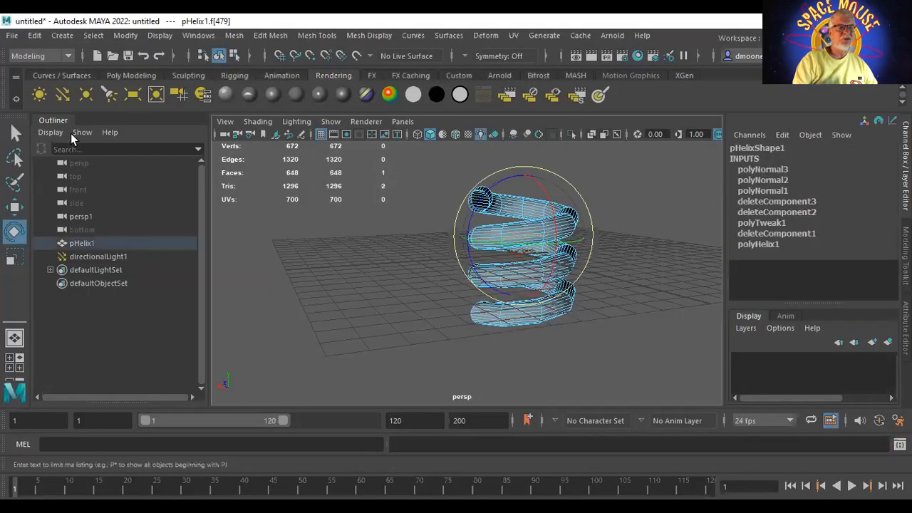
Start a new scene and discard the unsaved helix scene
left_click(12, 35)
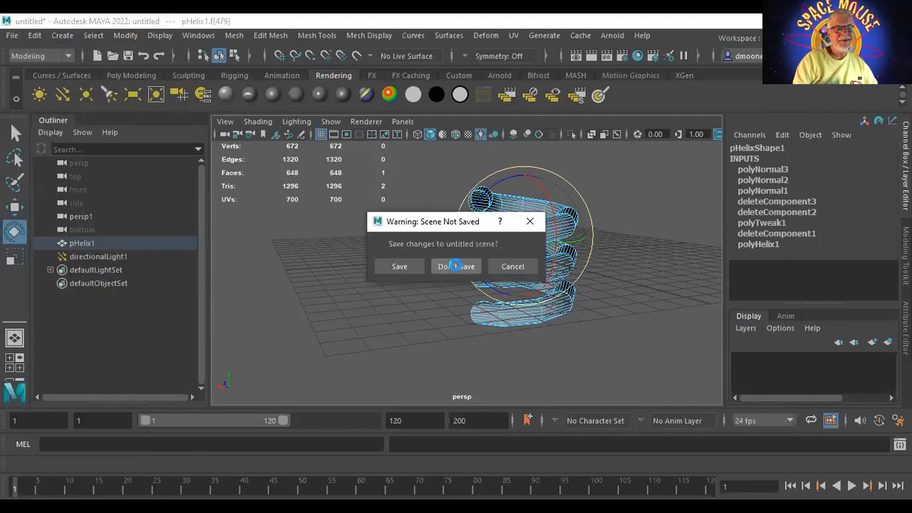
left_click(456, 267)
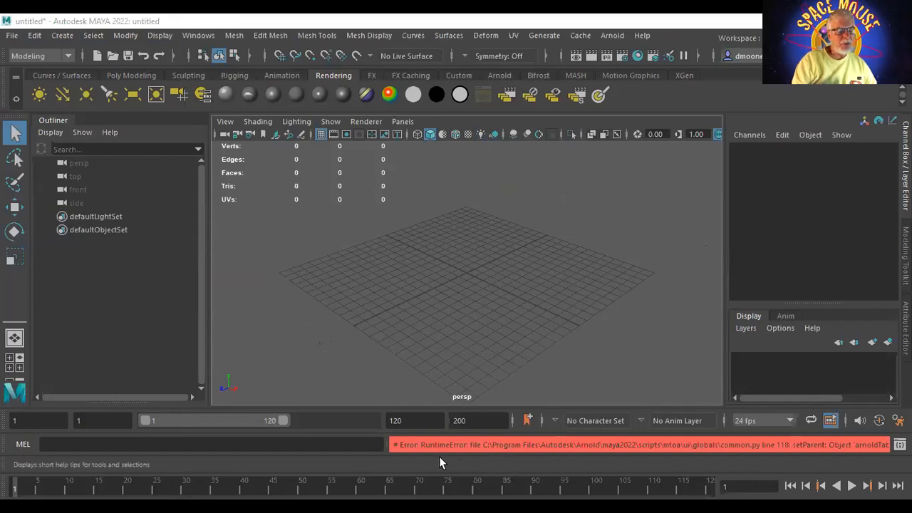
left_click(302, 300)
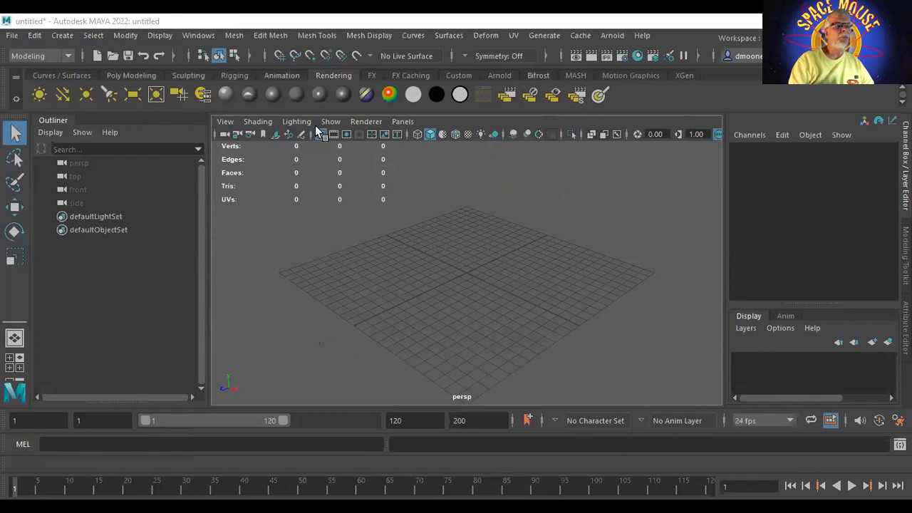
Create a default polygon cube at the grid's centre and frame it closely in the perspective view
left_click(123, 76)
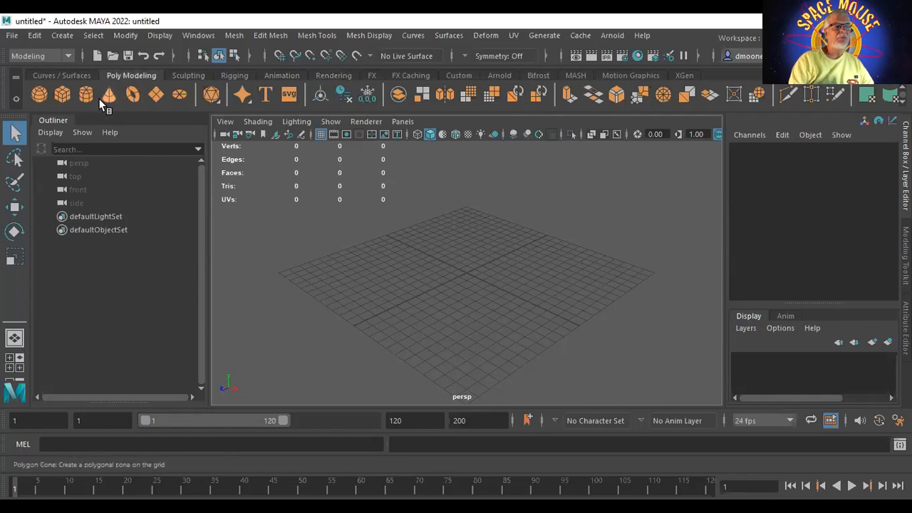
left_click(62, 95)
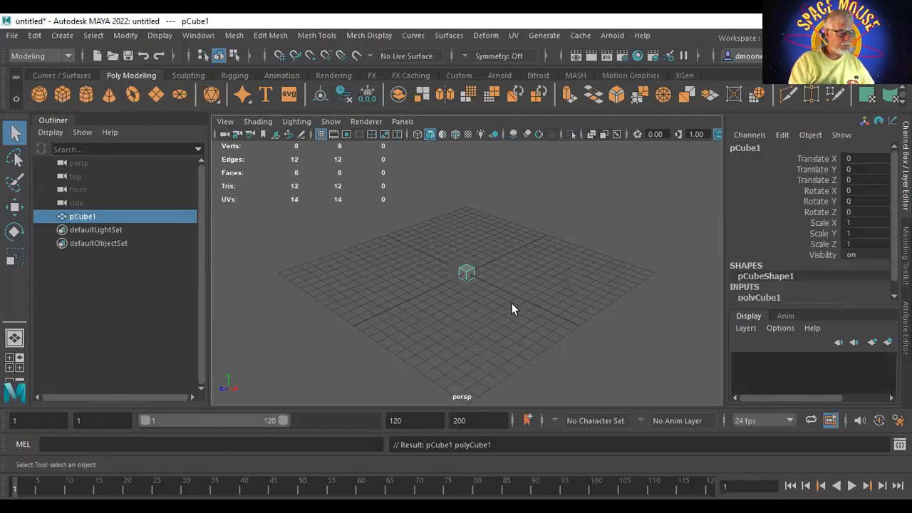
mouse_move(472, 310)
middle_mouse_down("alt")
mouse_move(511, 298)
mouse_move(413, 300)
mouse_move(591, 318)
mouse_move(454, 248)
mouse_move(495, 249)
mouse_move(411, 362)
mouse_move(566, 248)
mouse_move(375, 273)
mouse_move(515, 283)
mouse_move(488, 310)
middle_mouse_up("alt")
scroll(496, 248, "down", 6)
scroll(496, 248, "up", 3)
scroll(496, 248, "up", 3)
right_click_drag(488, 312, 735, 477, "alt")
middle_click_drag(682, 347, 627, 301, "alt")
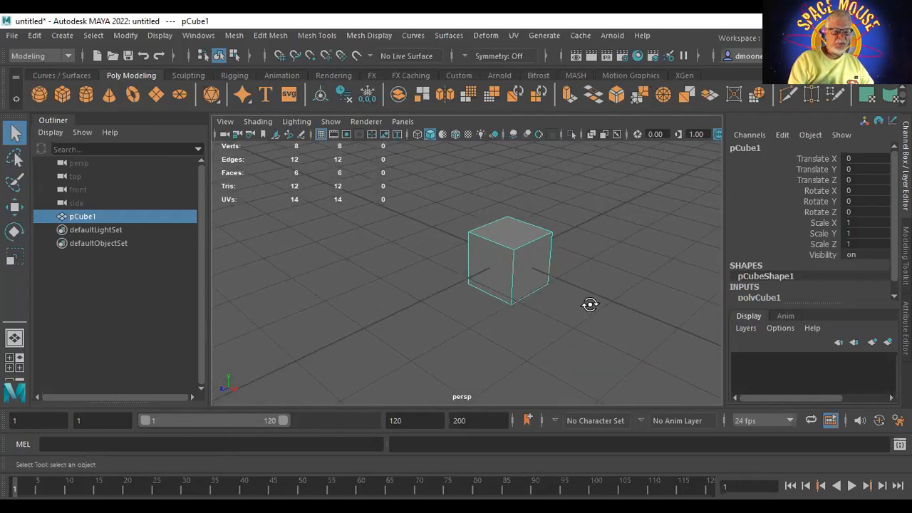
Examine the cube from below, from its sides and at eye level
left_click_drag(591, 303, 471, 364, "alt")
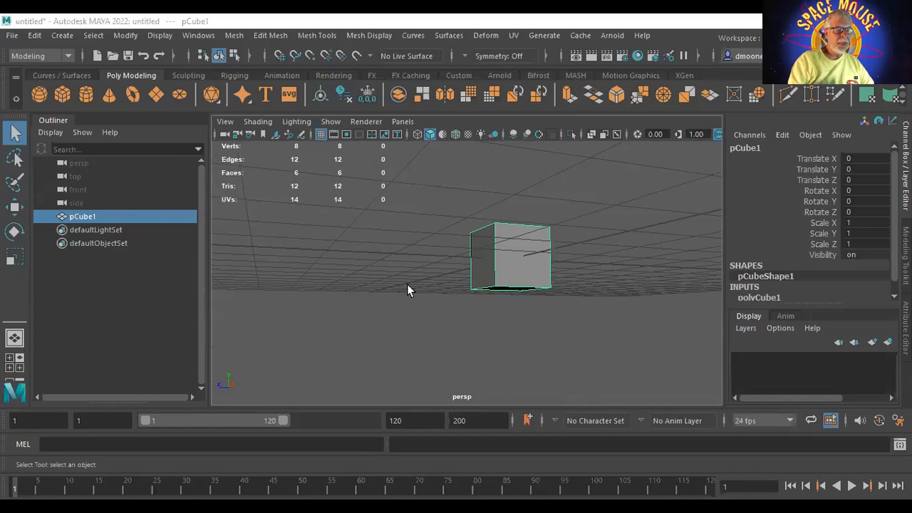
left_click_drag(421, 260, 310, 299, "alt")
mouse_move(499, 312)
left_mouse_down("alt")
mouse_move(403, 312)
mouse_move(610, 299)
left_mouse_up("alt")
left_click_drag(529, 304, 623, 307, "alt")
left_click_drag(482, 307, 454, 317, "alt")
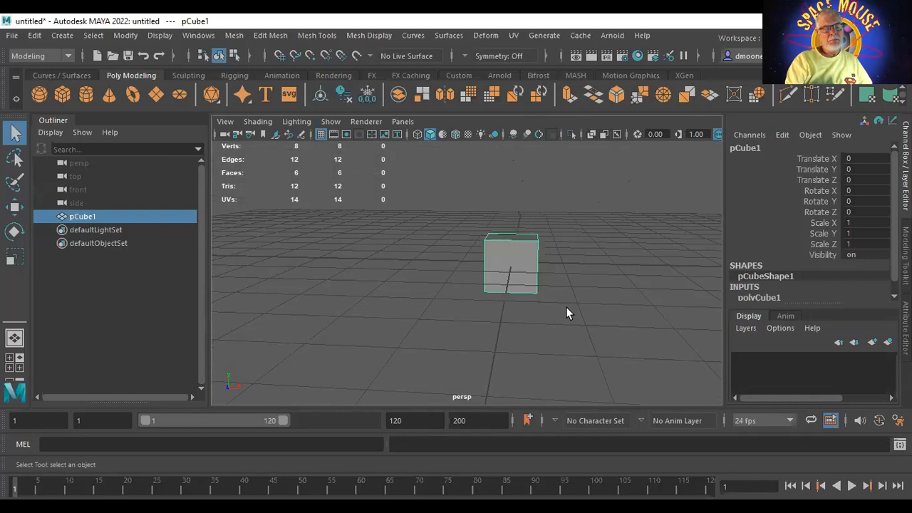
right_click_drag(570, 265, 645, 307, "alt")
left_click_drag(454, 311, 486, 298, "alt")
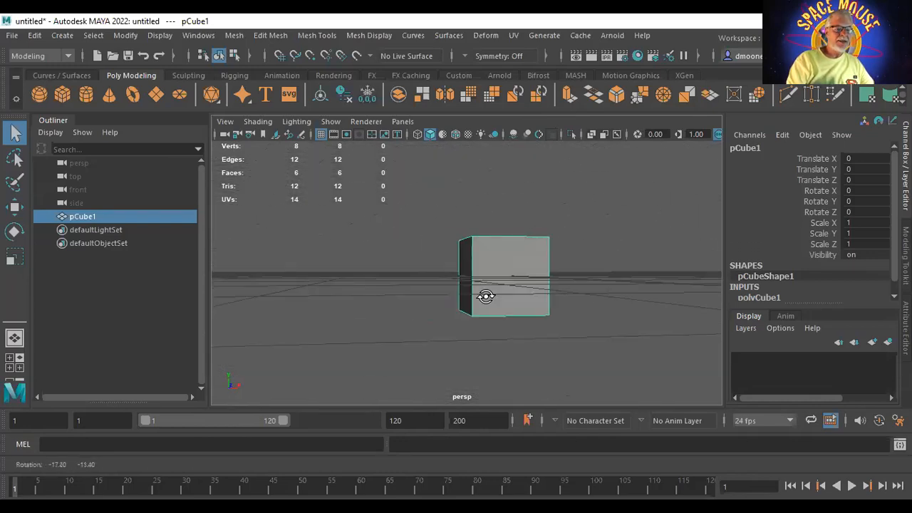
right_click_drag(661, 289, 607, 332, "alt")
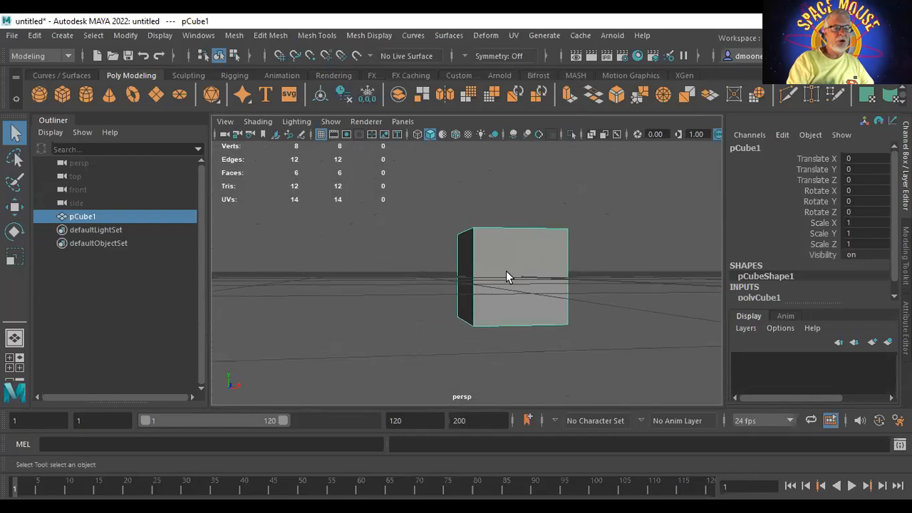
Select the cube's four upper vertices and scale them outward uniformly so the body flares toward the top
right_click_drag(512, 263, 447, 135)
left_click_drag(409, 183, 641, 256)
left_click_drag(643, 287, 595, 299, "alt")
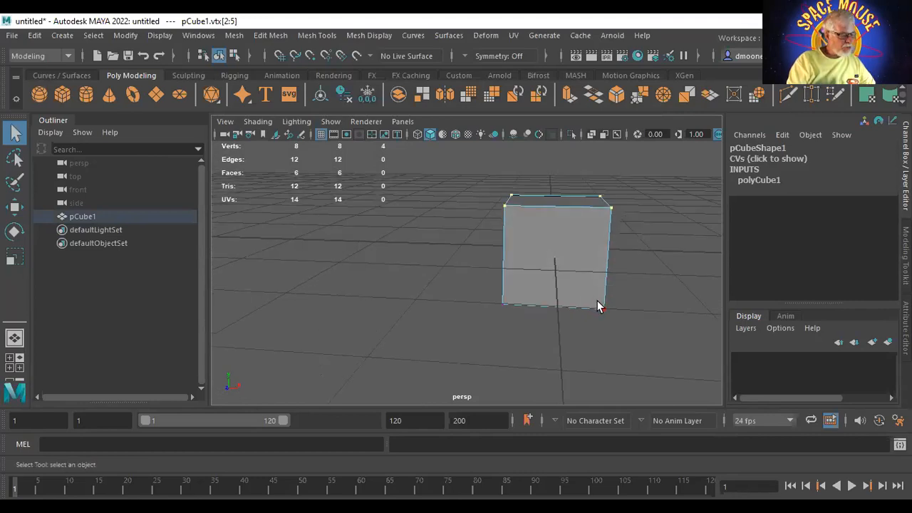
key("r")
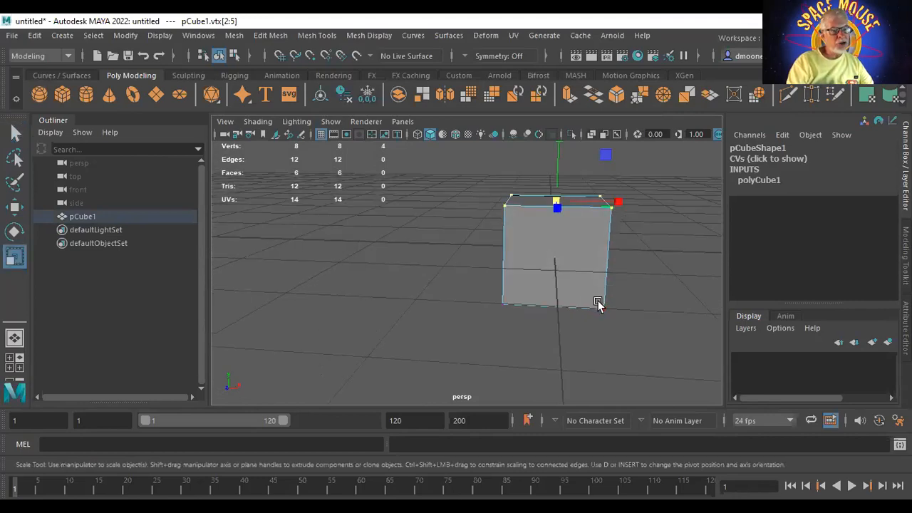
middle_click_drag(666, 243, 634, 291, "alt")
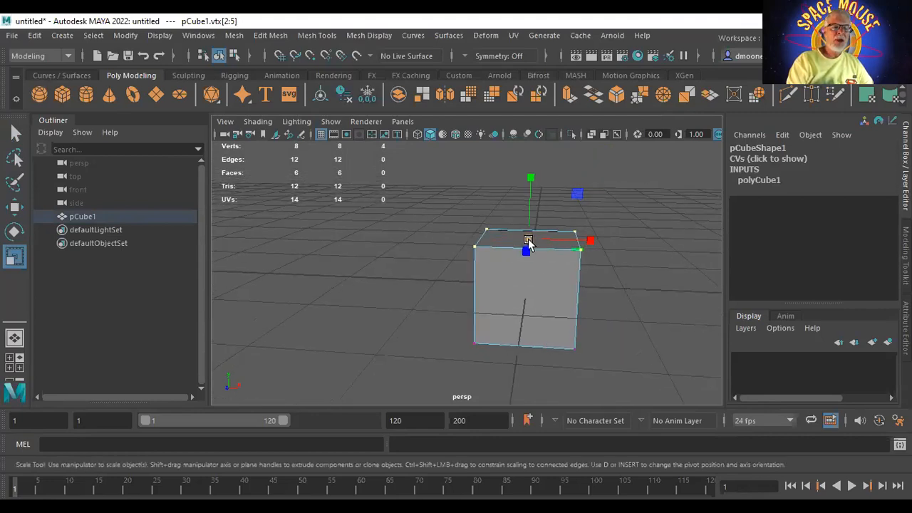
left_click_drag(528, 242, 576, 241)
left_click_drag(538, 323, 555, 335, "alt")
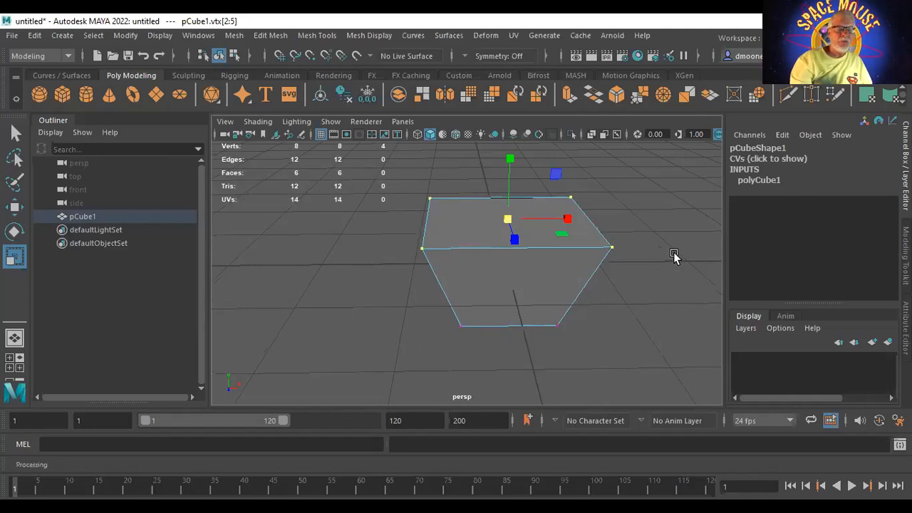
Select one rear corner vertex of the widened upper face and examine the tapered shape from several sides
left_click(647, 195)
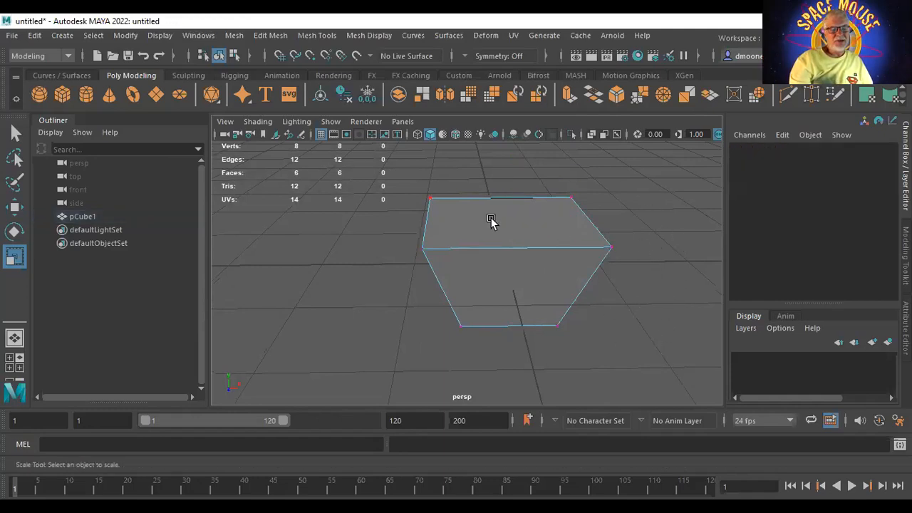
left_click(430, 198)
left_click_drag(632, 285, 493, 326, "alt")
middle_click_drag(492, 325, 646, 322, "alt")
left_click_drag(645, 323, 653, 301, "alt")
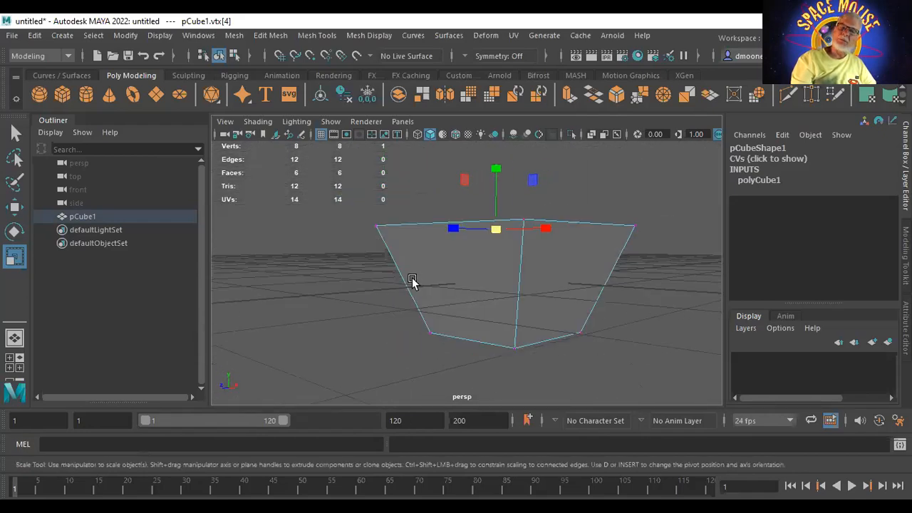
left_click_drag(413, 280, 556, 322, "alt")
middle_click_drag(542, 285, 433, 320, "alt")
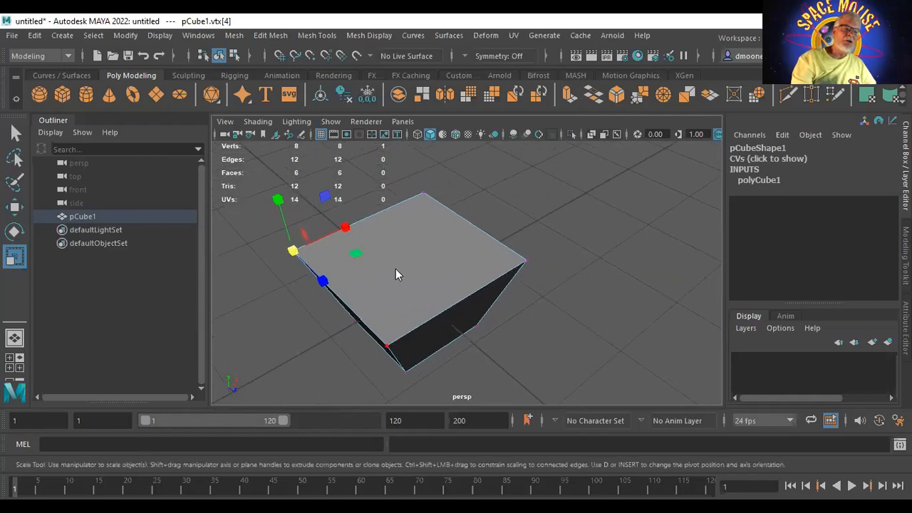
Extrude the flared cube's upper face, scale it inward to about 0.817 on all axes, and raise it about 0.013 in Y
right_click_drag(396, 144, 390, 171)
left_click(401, 250)
left_click_drag(458, 361, 491, 352, "alt")
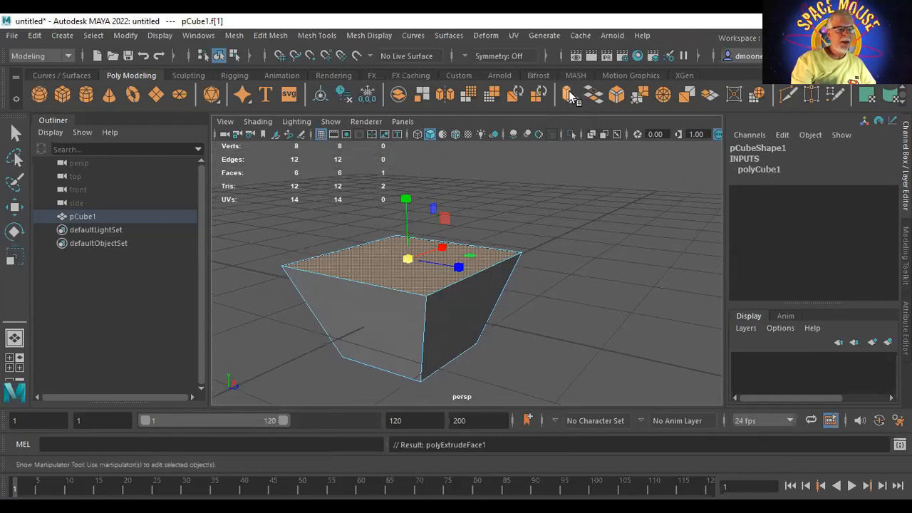
left_click(567, 94)
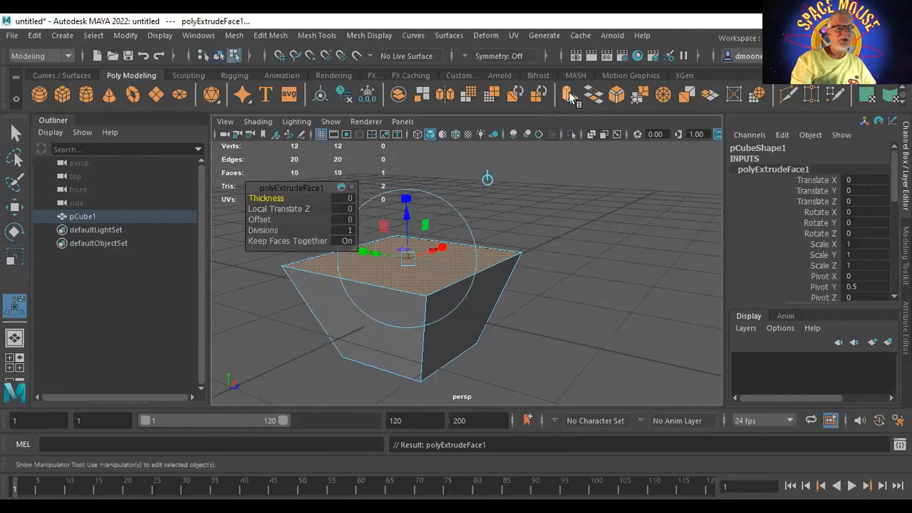
left_click(486, 181)
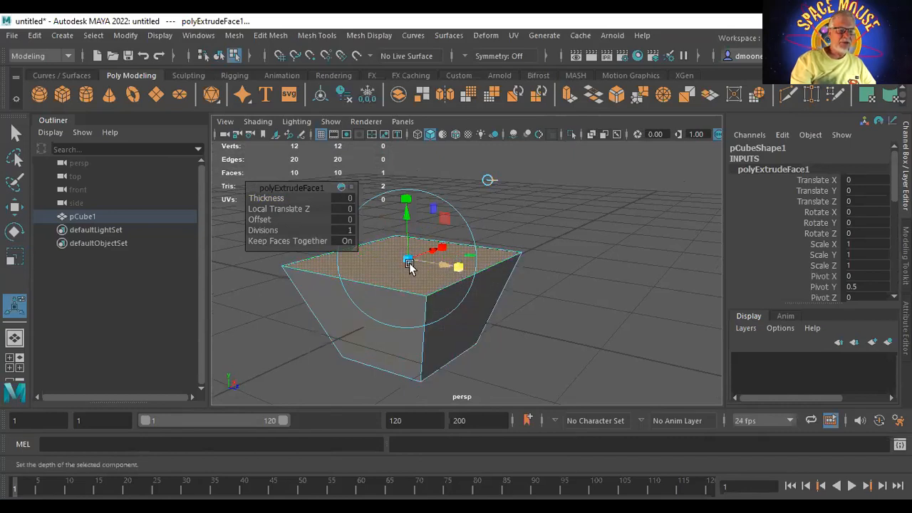
left_click_drag(407, 259, 399, 257)
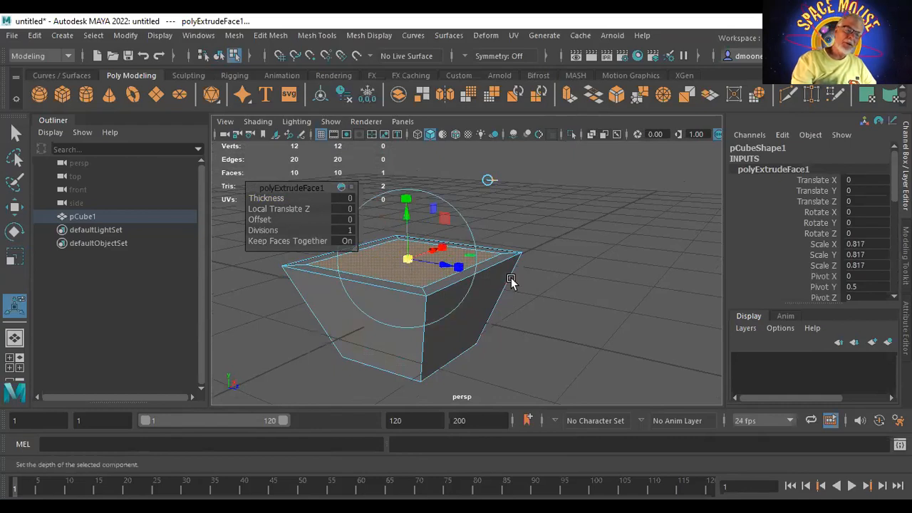
left_click_drag(407, 210, 410, 218)
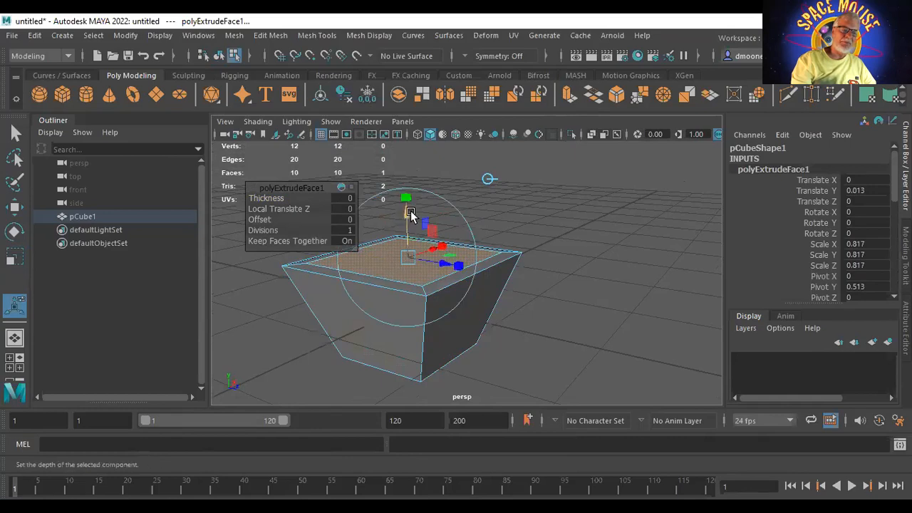
Extrude the inset upper face again, push it down into the body, and scale it smaller to hollow out the box
left_click(569, 97)
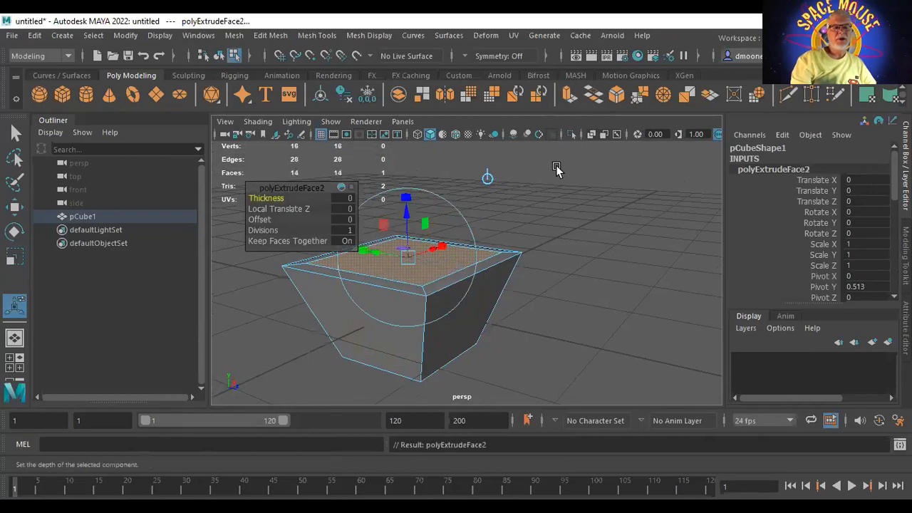
left_click_drag(407, 221, 406, 294)
left_click_drag(460, 346, 464, 349)
left_click_drag(410, 333, 395, 335)
left_click_drag(615, 290, 596, 290, "alt")
left_click(623, 278)
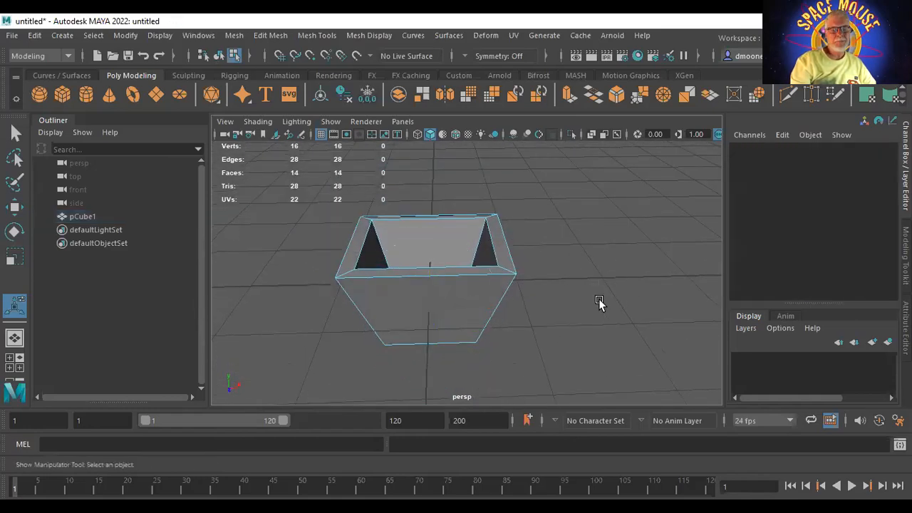
Return the hollowed box to object mode and delete it from the scene
left_click_drag(546, 321, 649, 291, "alt")
left_click(442, 295)
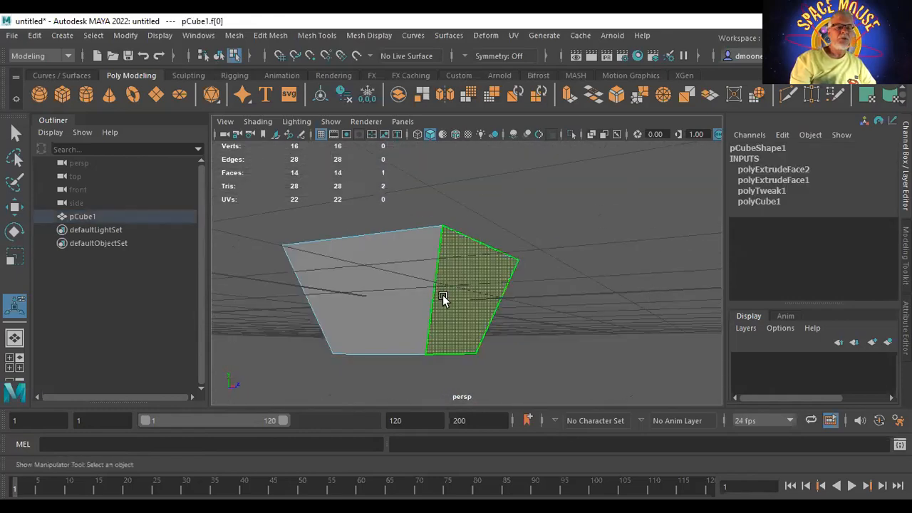
right_click(445, 151)
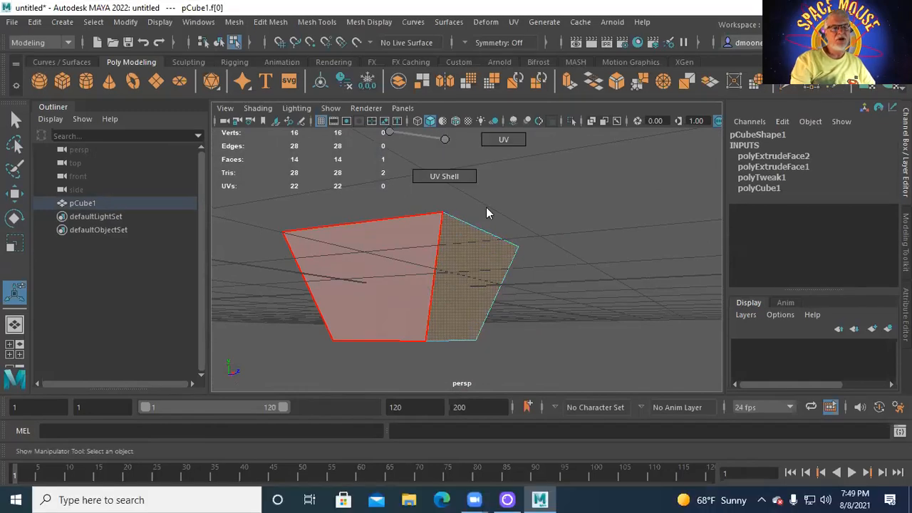
right_click_drag(489, 113, 447, 225)
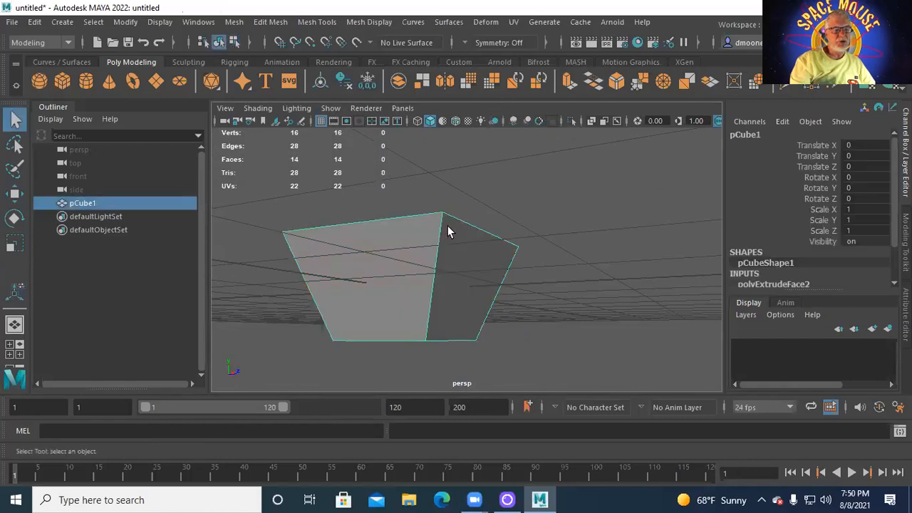
key("Delete")
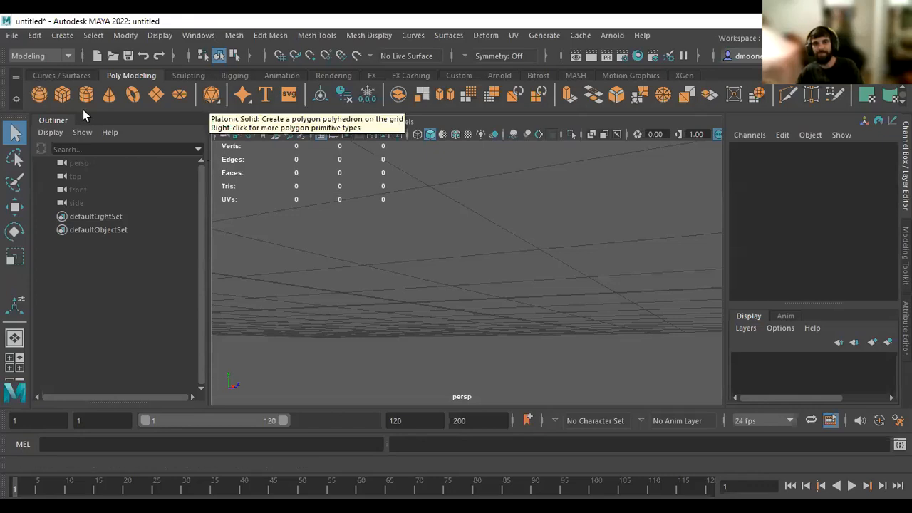
Create a default polygon sphere at the grid's centre and view the whole object
left_click(39, 95)
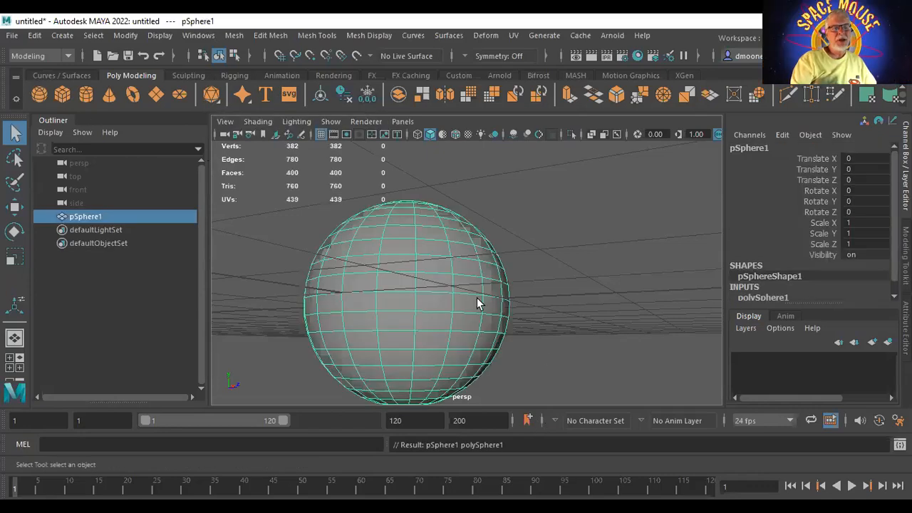
right_click_drag(660, 291, 518, 288, "alt")
left_click_drag(454, 324, 418, 342, "alt")
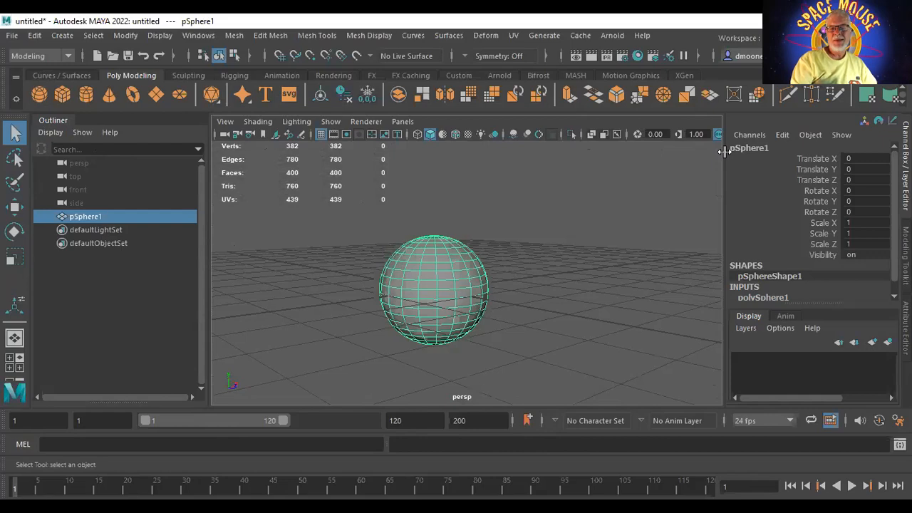
Set the sphere's Y scale to 3 to stretch it into a tall ellipsoid
double_click(861, 233)
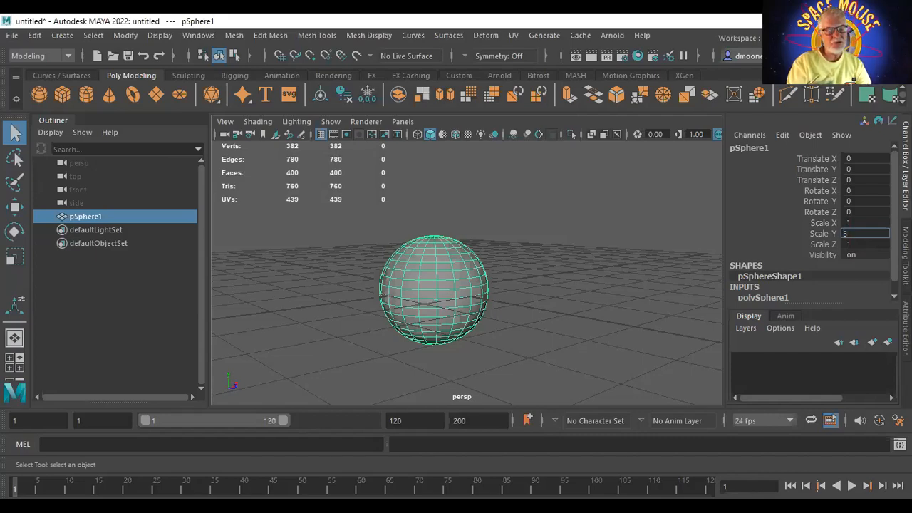
key("Return")
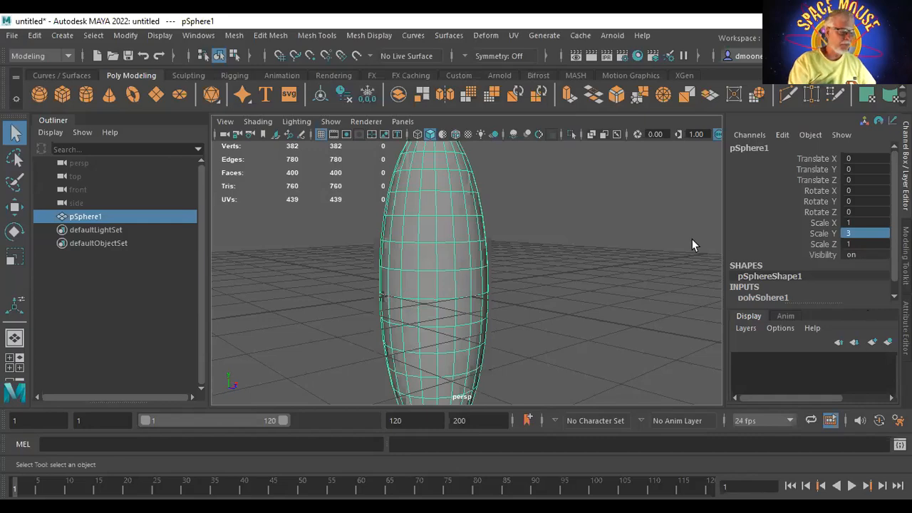
scroll(570, 242, "down", 4)
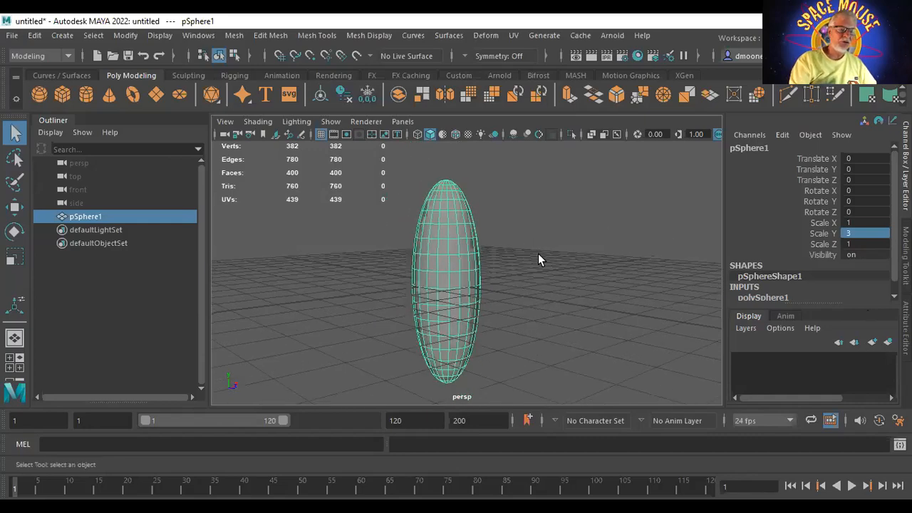
left_click_drag(538, 260, 611, 219, "alt")
middle_click_drag(611, 218, 632, 285, "alt")
right_click_drag(627, 285, 649, 284, "alt")
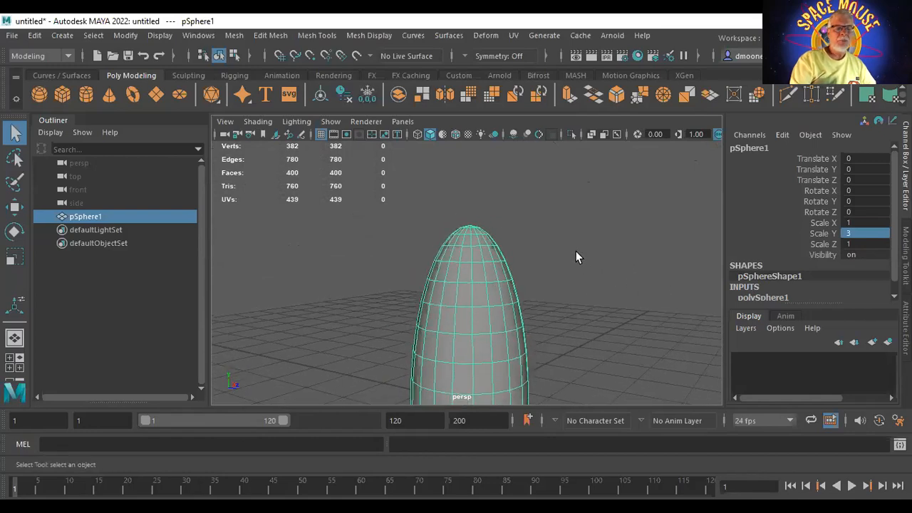
In the right side view, select the face rows at the ellipsoid's upper tip and move them straight up to form a neck
key("space")
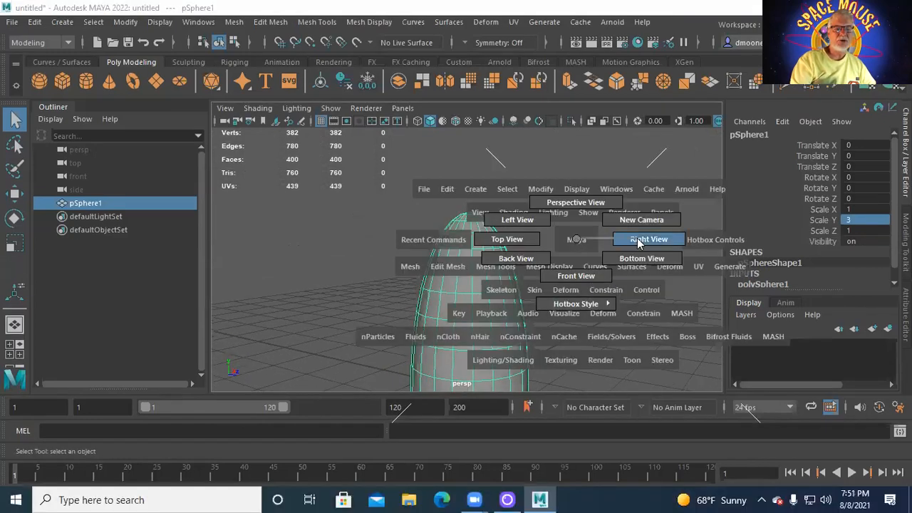
left_click_drag(577, 238, 648, 240)
right_click_drag(649, 250, 713, 275, "alt")
middle_click_drag(552, 195, 550, 243, "alt")
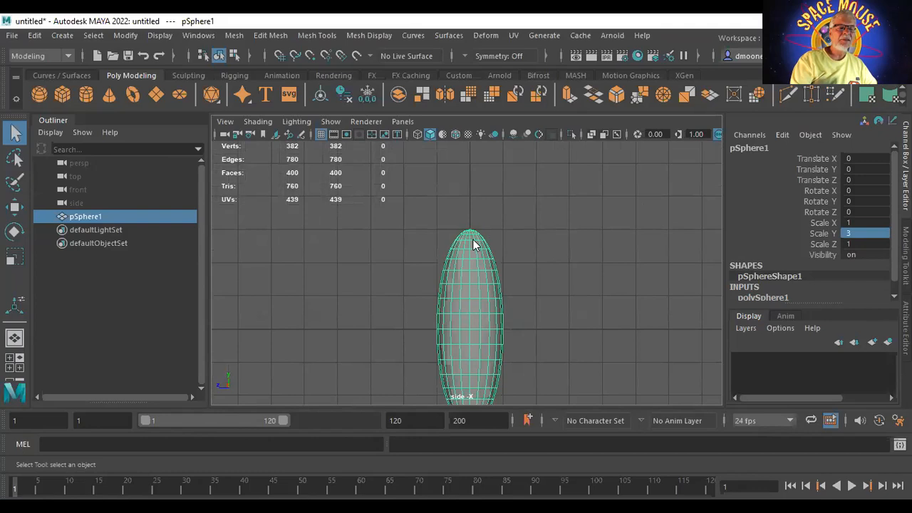
right_click_drag(472, 145, 460, 183)
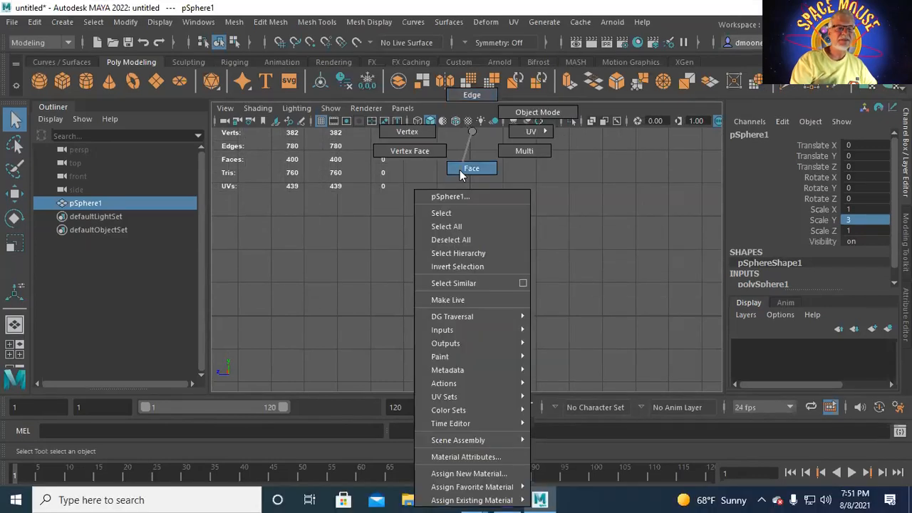
left_click_drag(367, 193, 515, 236)
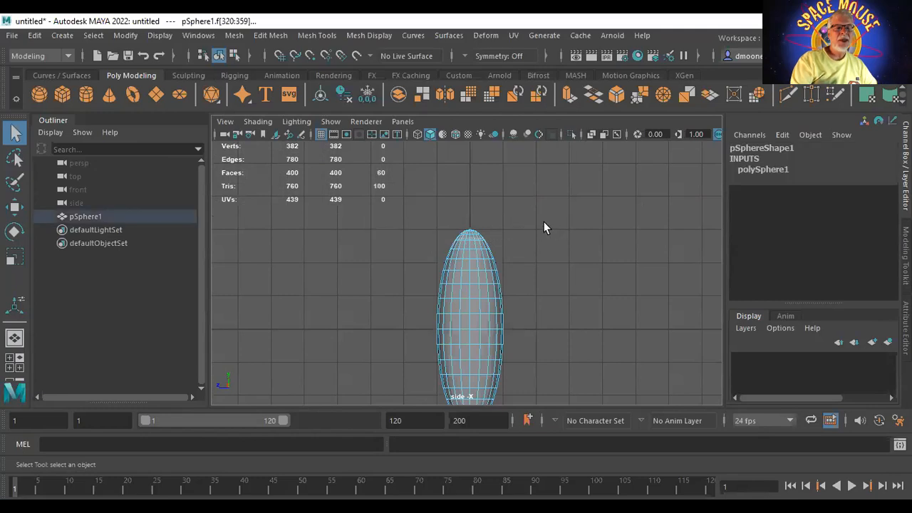
key("w")
left_click_drag(471, 178, 476, 95)
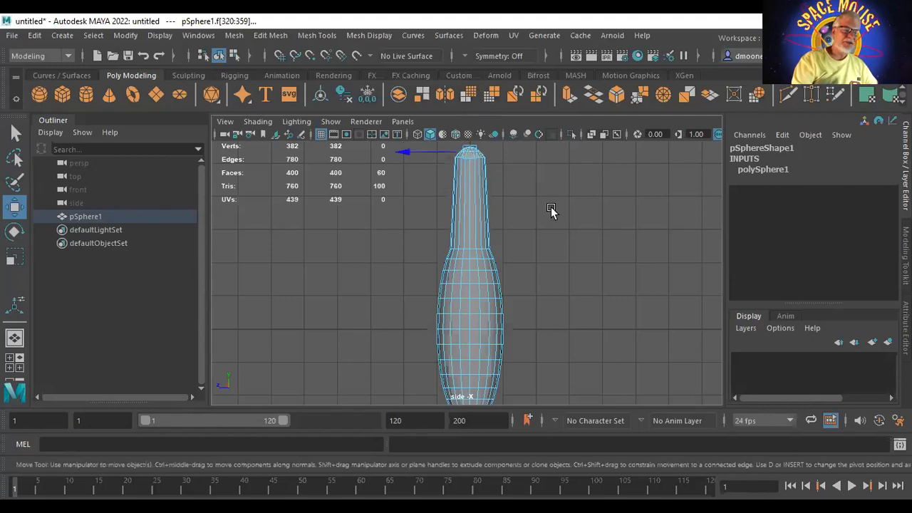
Scale the raised tip faces down uniformly to taper the neck into a narrow nose, leaving nothing selected
right_click_drag(574, 245, 485, 240, "alt")
right_click_drag(563, 239, 466, 245, "alt")
key("r")
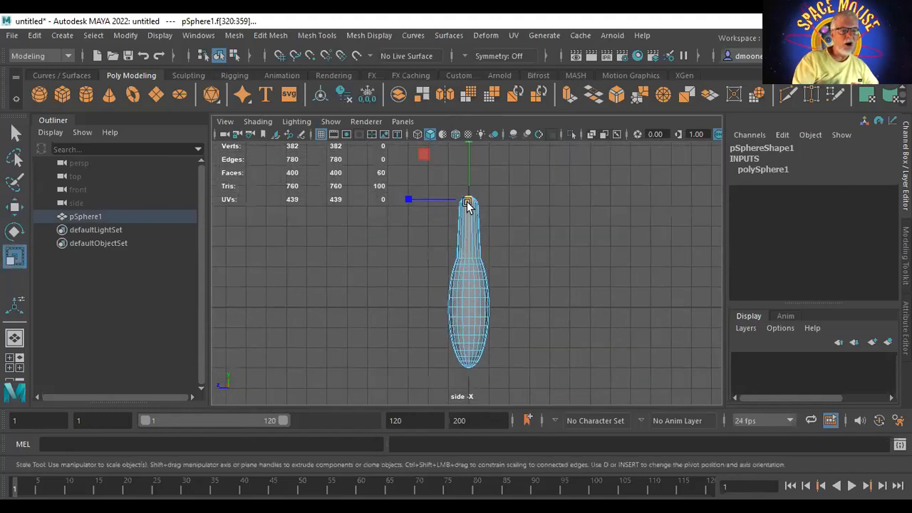
left_click_drag(468, 198, 460, 199)
left_click(614, 291)
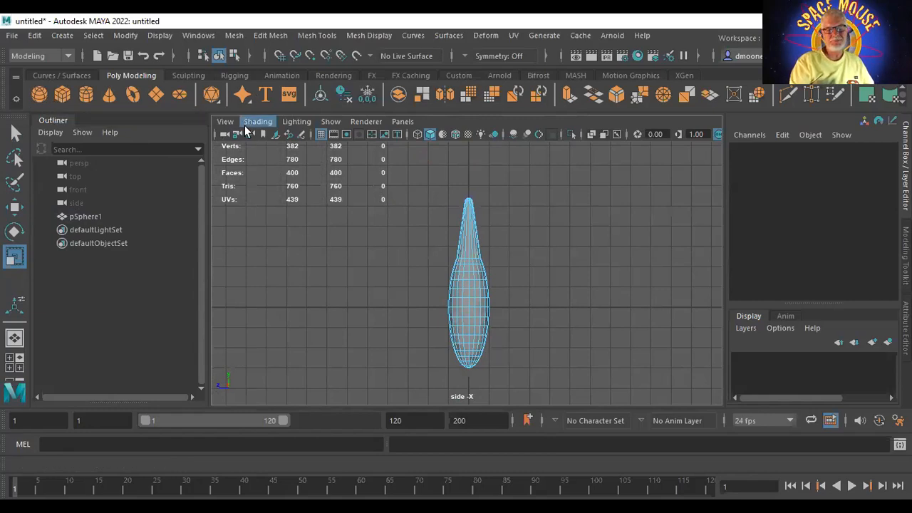
Create a default polygon cone and move it to about -3.199 in Y, beneath the rocket body
left_click(110, 98)
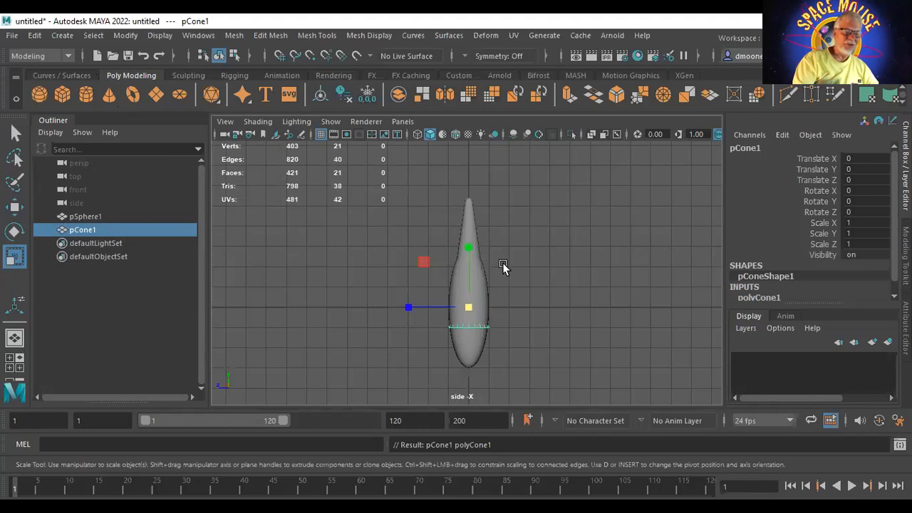
key("w")
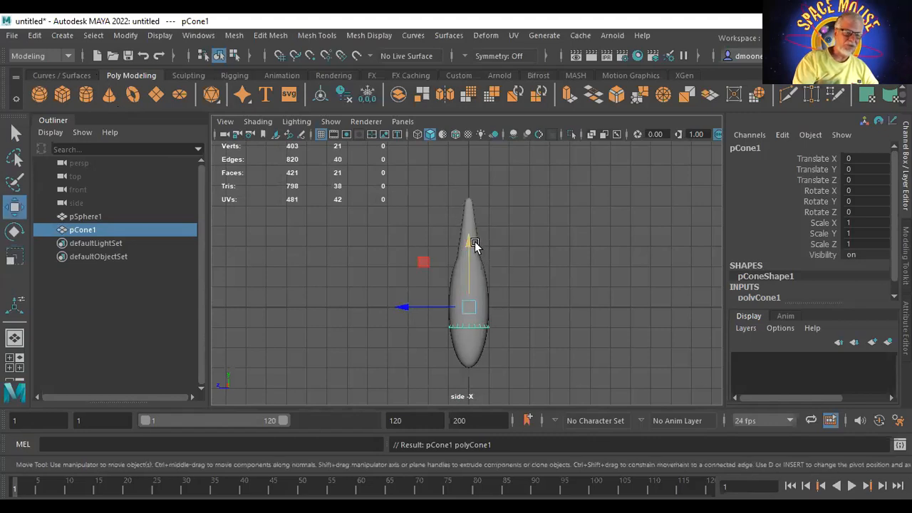
left_click_drag(467, 237, 469, 305)
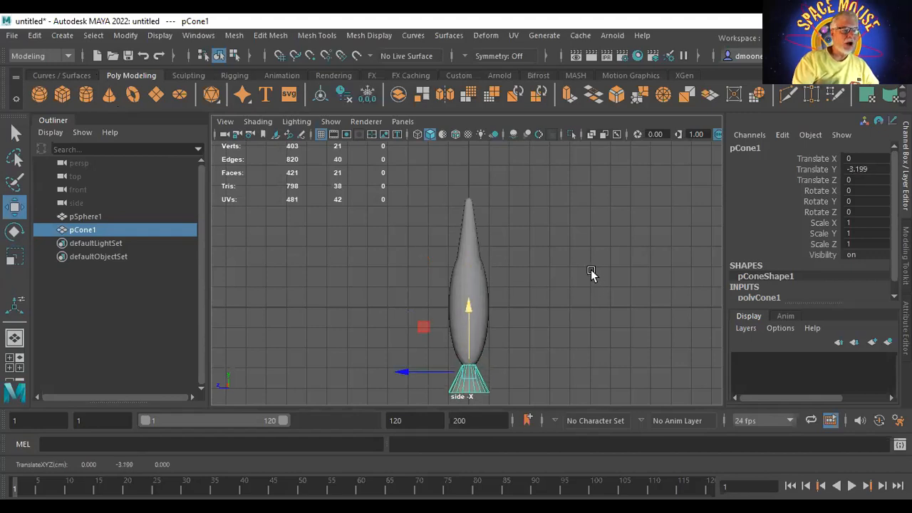
In the perspective view, select the cone's flat base face from below and scale it uniformly slightly smaller
right_click_drag(601, 272, 695, 280, "alt")
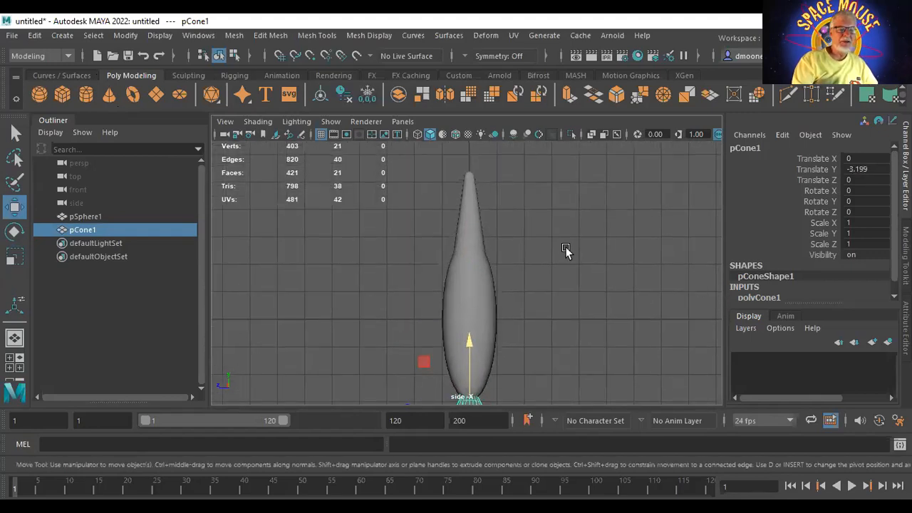
middle_click_drag(565, 247, 563, 141, "alt")
scroll(491, 283, "up", 3)
left_click_drag(474, 288, 533, 227, "alt")
key("space")
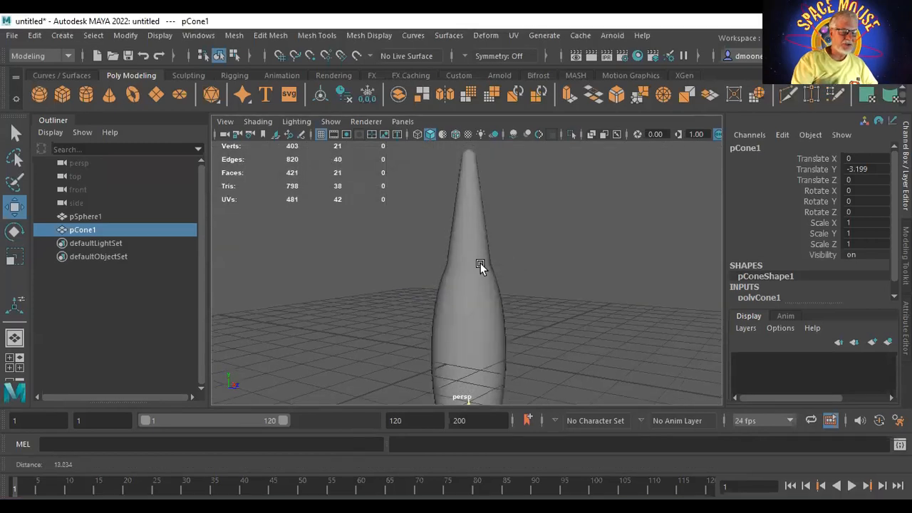
scroll(470, 274, "down", 3)
left_click_drag(437, 306, 457, 195, "alt")
left_click_drag(443, 317, 469, 357, "alt")
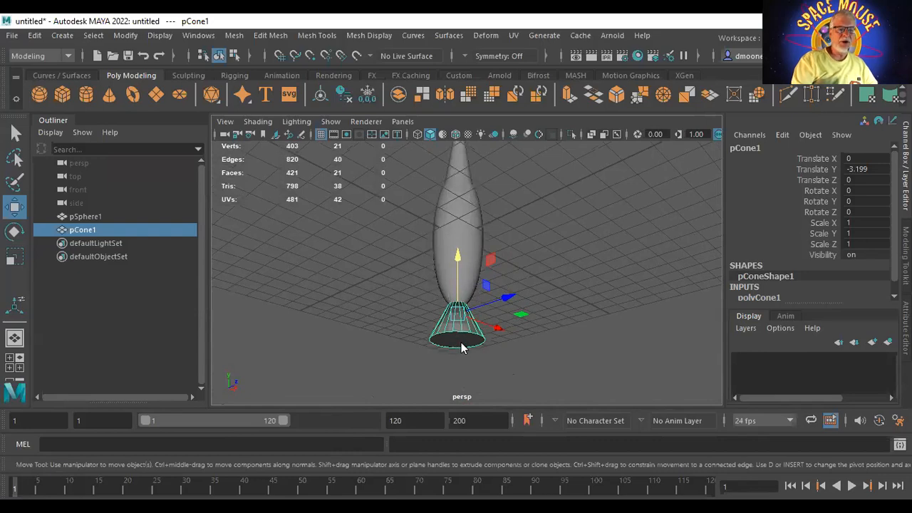
right_click_drag(462, 146, 467, 172)
left_click(464, 326)
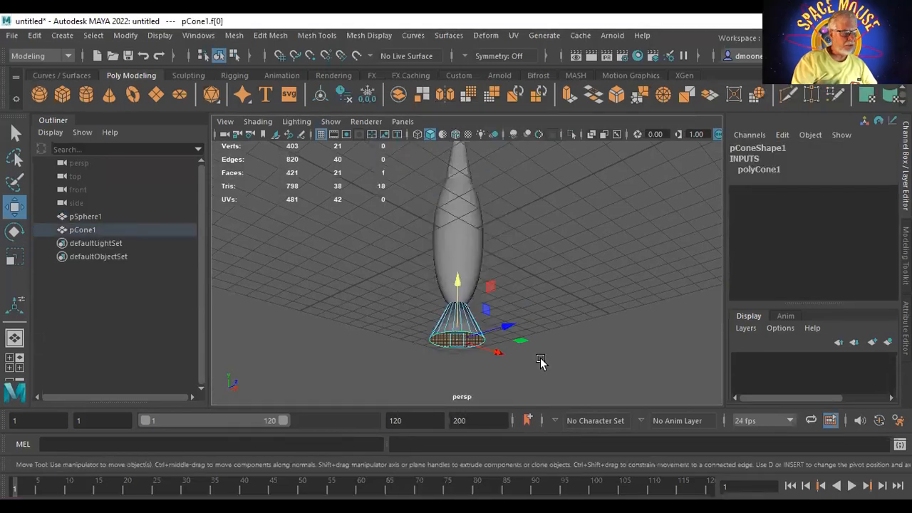
key("r")
left_click_drag(458, 342, 452, 346)
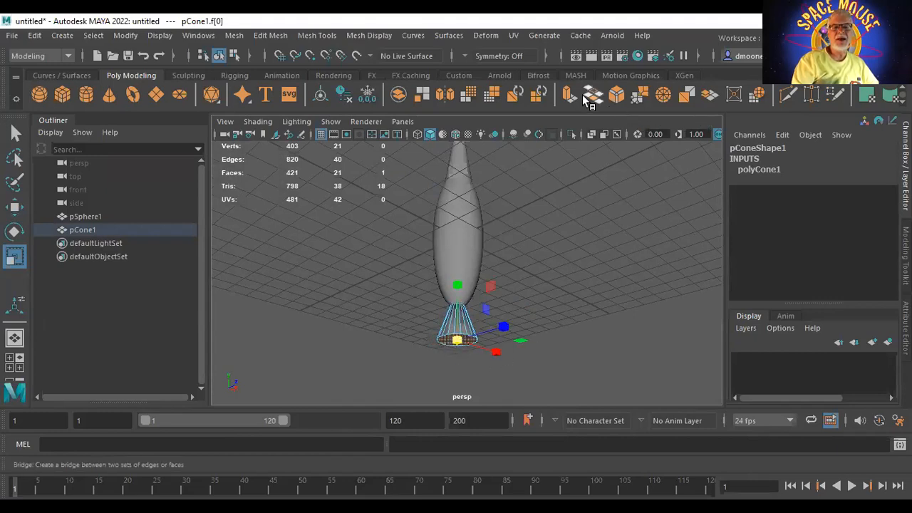
Extrude the cone's base face and move it down about 0.655 along world Y
left_click(568, 98)
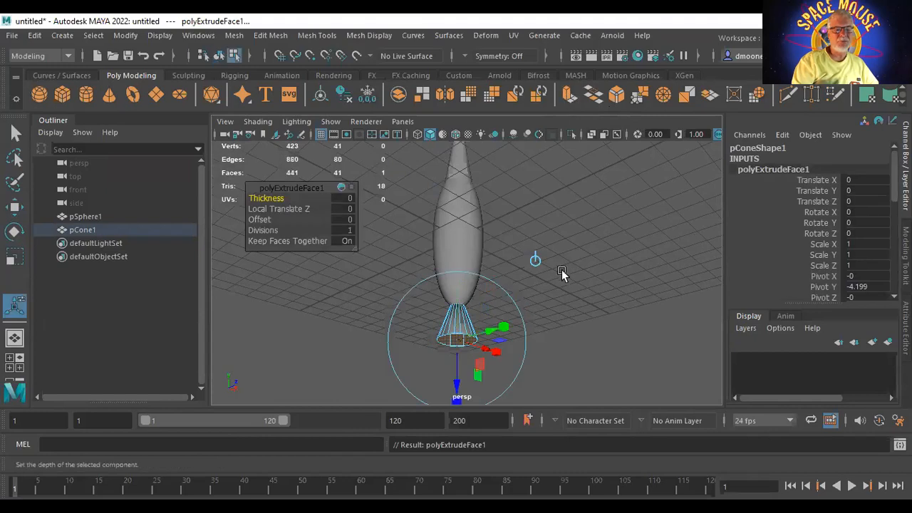
left_click(535, 262)
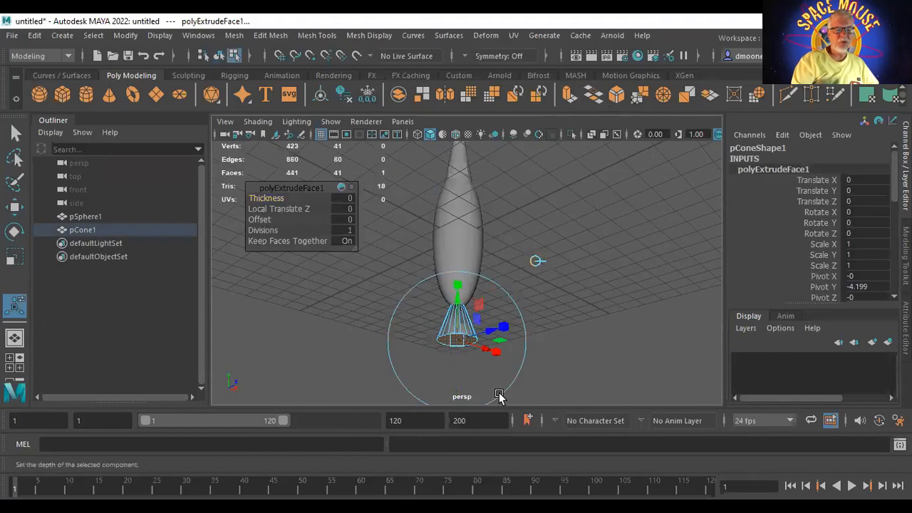
left_click_drag(459, 302, 457, 317)
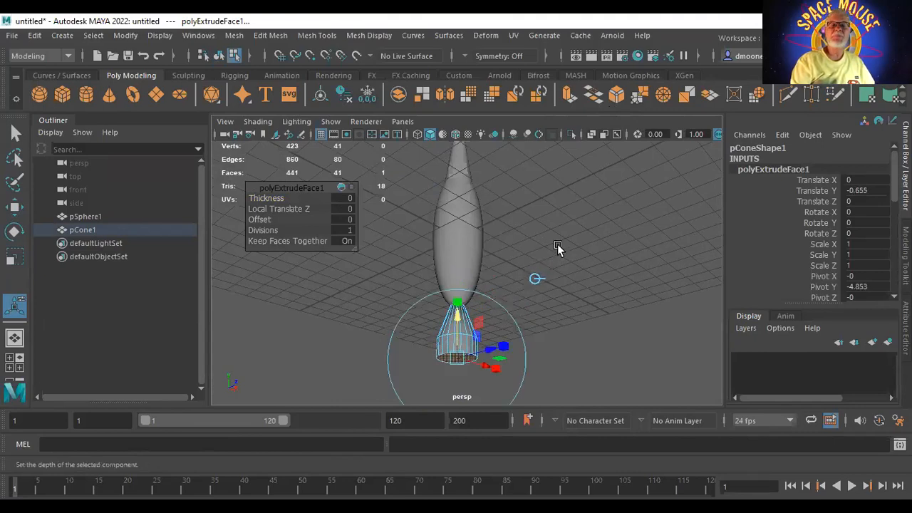
Extrude the base face again, scale it to 0.8 on all axes, and lower it about 0.104 in Y
left_click(568, 96)
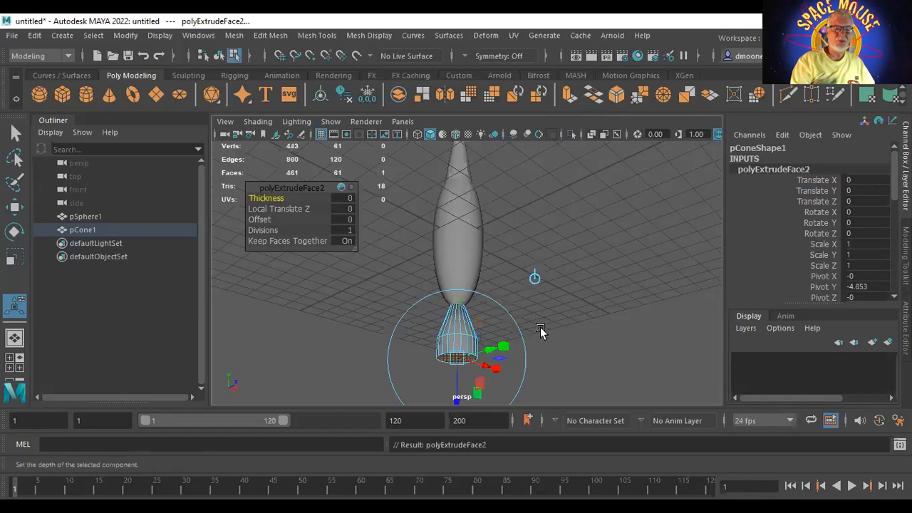
left_click(503, 347)
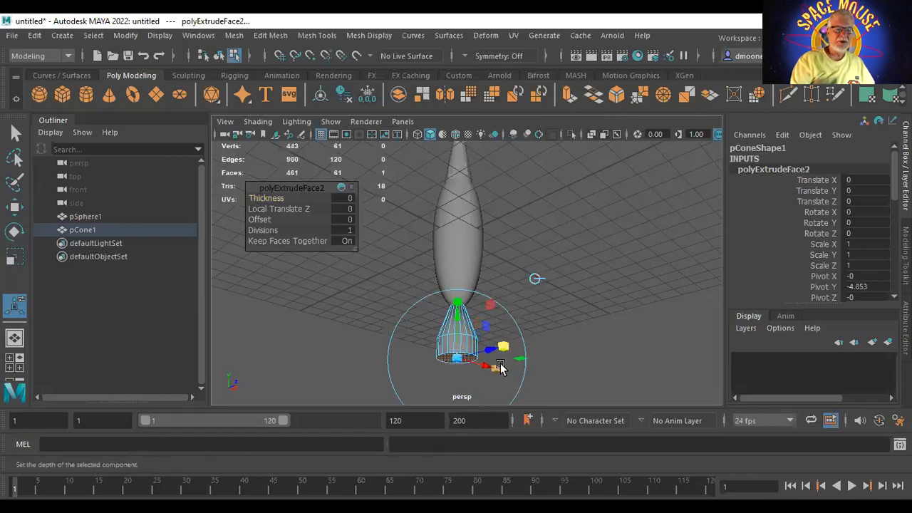
left_click_drag(461, 361, 450, 365)
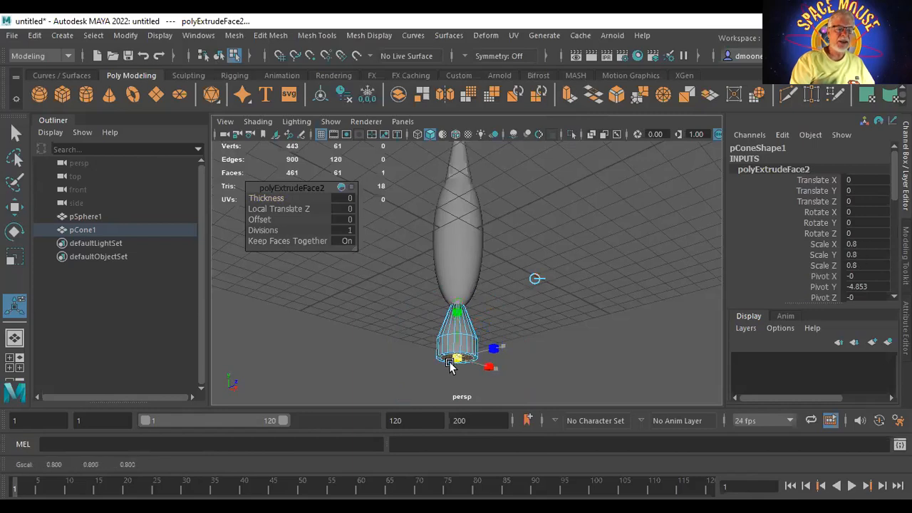
left_click_drag(457, 312, 459, 317)
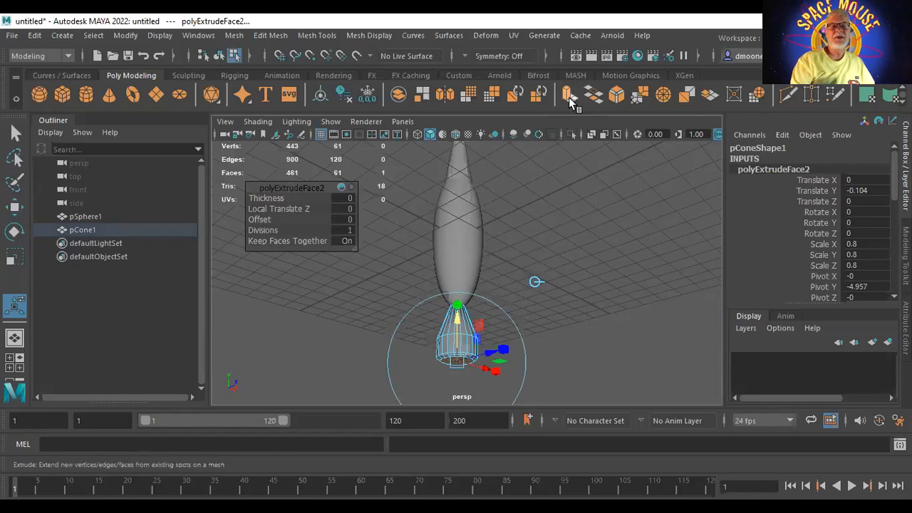
Extrude the inset base face once more, push it up about 1.544 in Y into the cone, and scale it smaller to hollow the nozzle
left_click(568, 97)
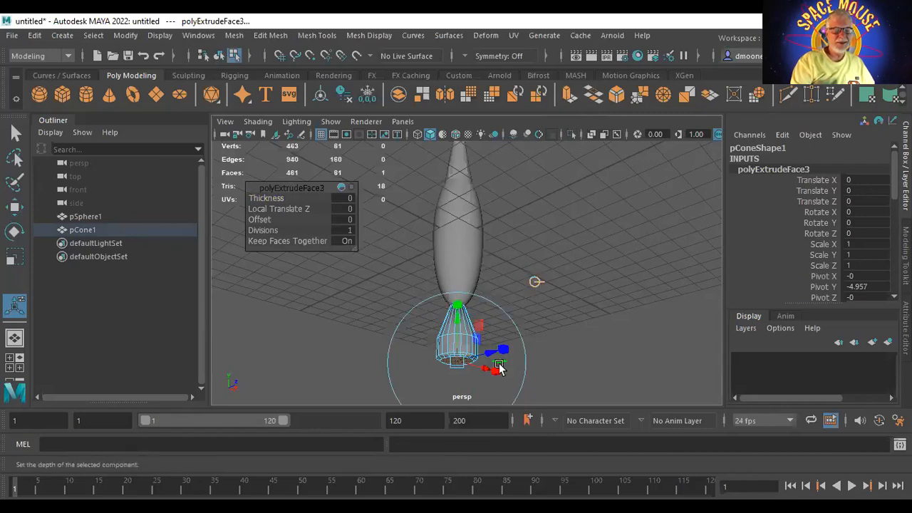
left_click_drag(457, 313, 459, 280)
left_click(504, 305)
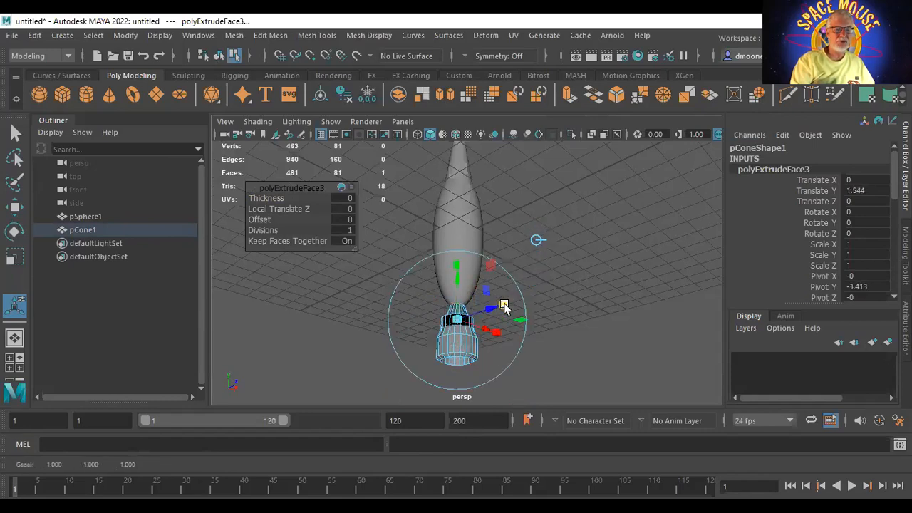
left_click_drag(475, 328, 448, 318)
left_click(584, 272)
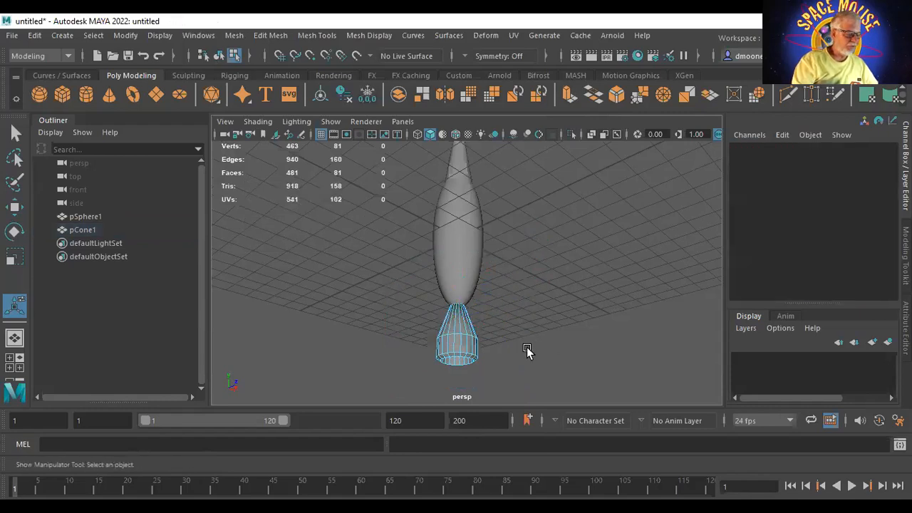
Pick the rocket body above the nozzle and try to duplicate it
left_click_drag(497, 367, 516, 375, "alt")
middle_click_drag(541, 340, 489, 357, "alt")
left_click_drag(414, 332, 464, 326, "alt")
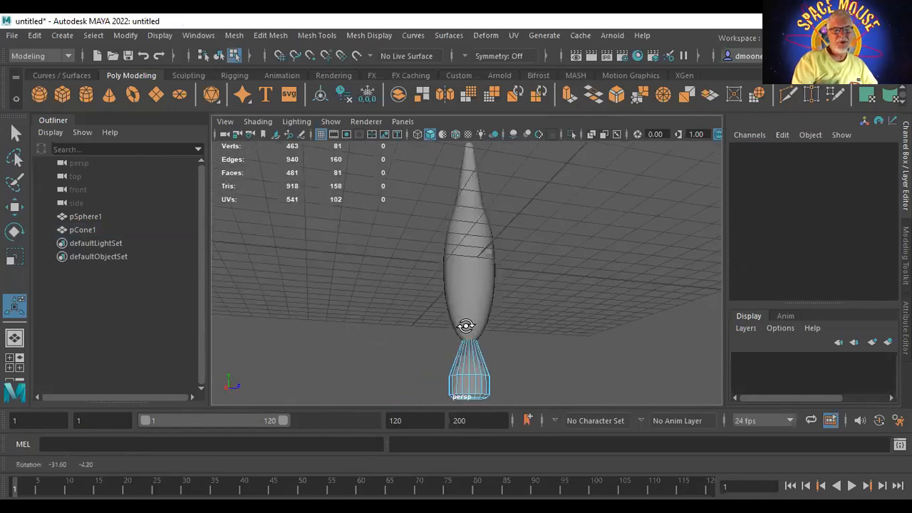
left_click(477, 288)
middle_click_drag(575, 281, 546, 283, "alt")
right_click_drag(578, 273, 503, 294, "alt")
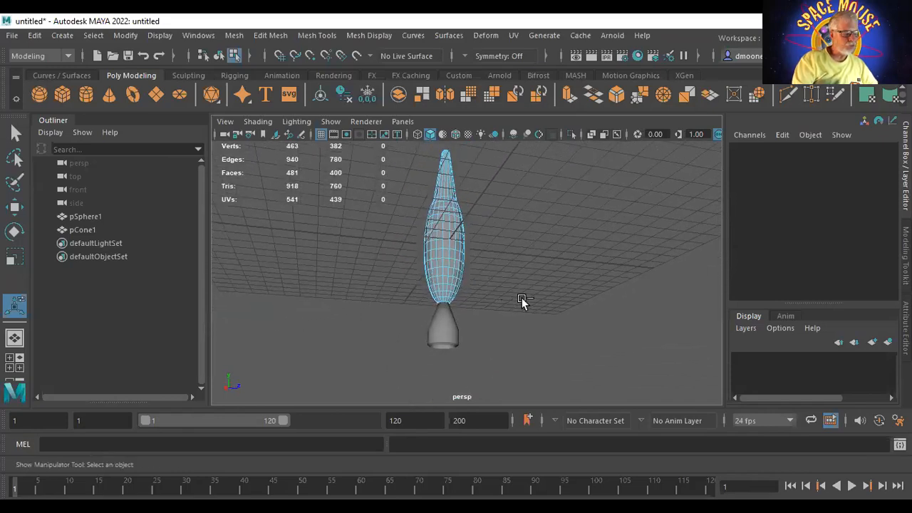
key("ctrl+d")
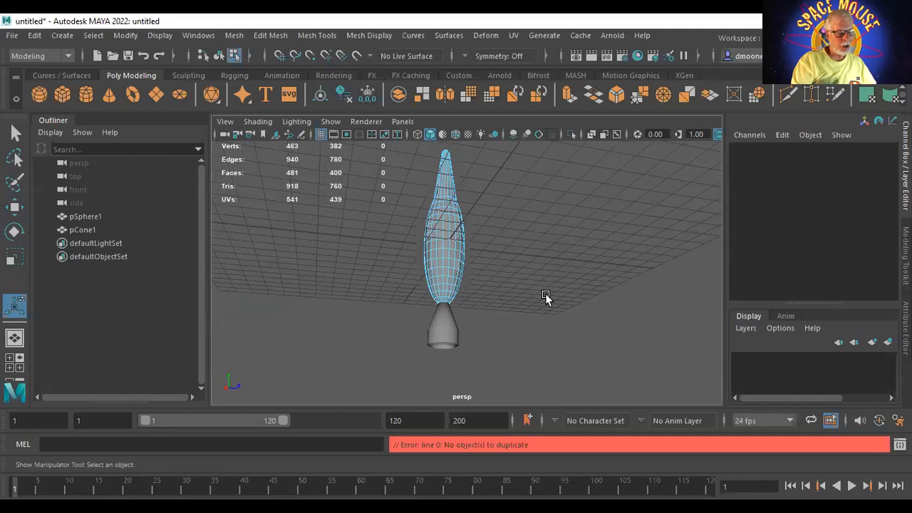
key("w")
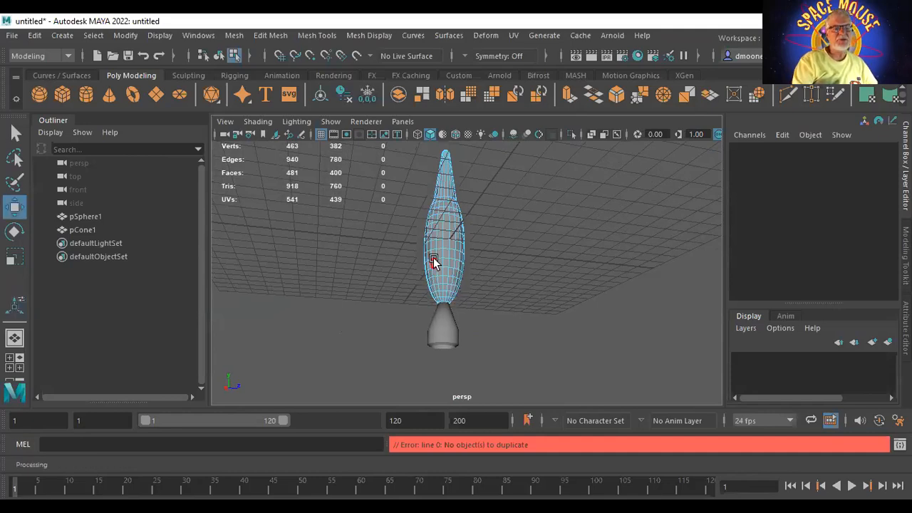
Return the rocket body to object mode with the whole body selected, and view its midsection up close
right_click_drag(434, 145, 506, 112)
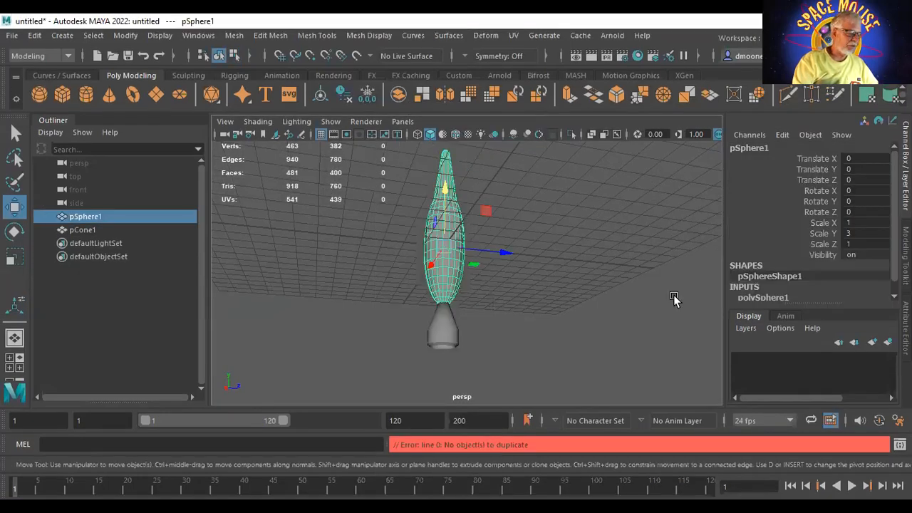
left_click_drag(583, 239, 591, 268, "alt")
right_click_drag(591, 268, 789, 304, "alt")
middle_click_drag(456, 254, 706, 302, "alt")
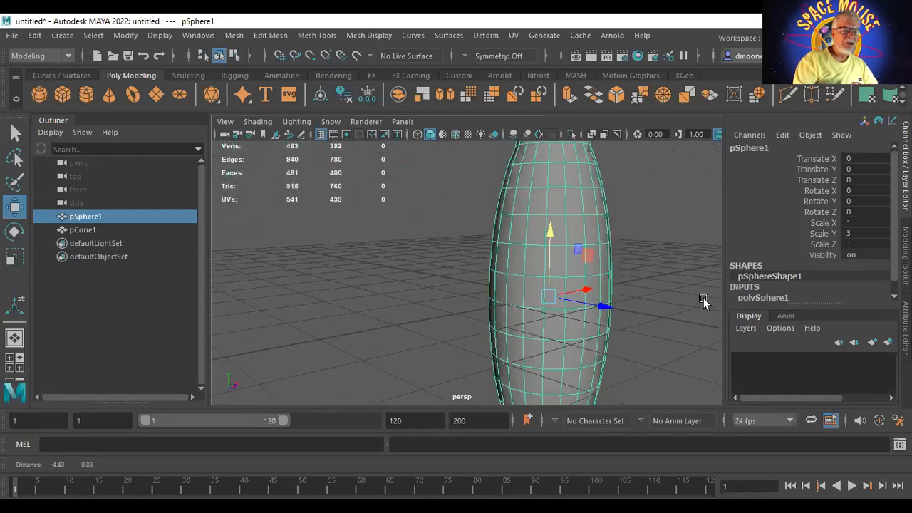
Duplicate the rocket body and move the copy about 0.349 in Z
left_click_drag(668, 265, 546, 265, "alt")
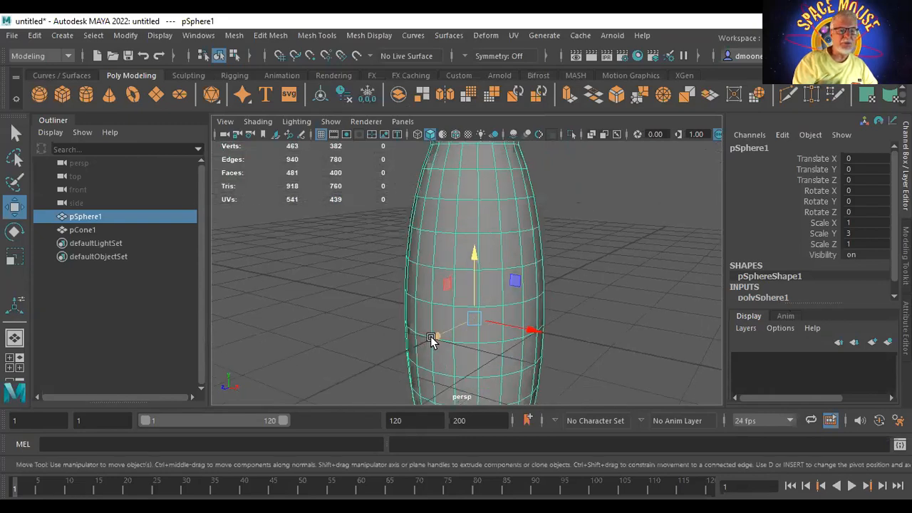
left_click_drag(432, 337, 352, 360)
key("ctrl+z")
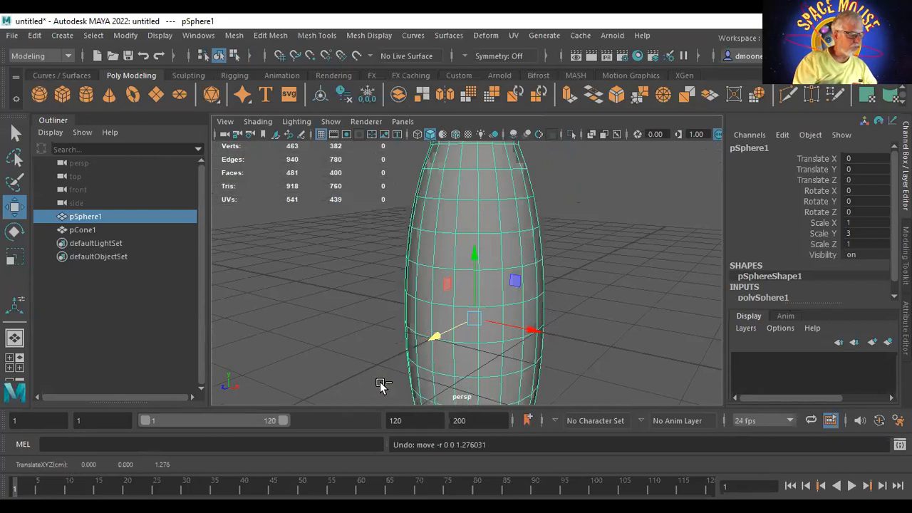
key("ctrl+d")
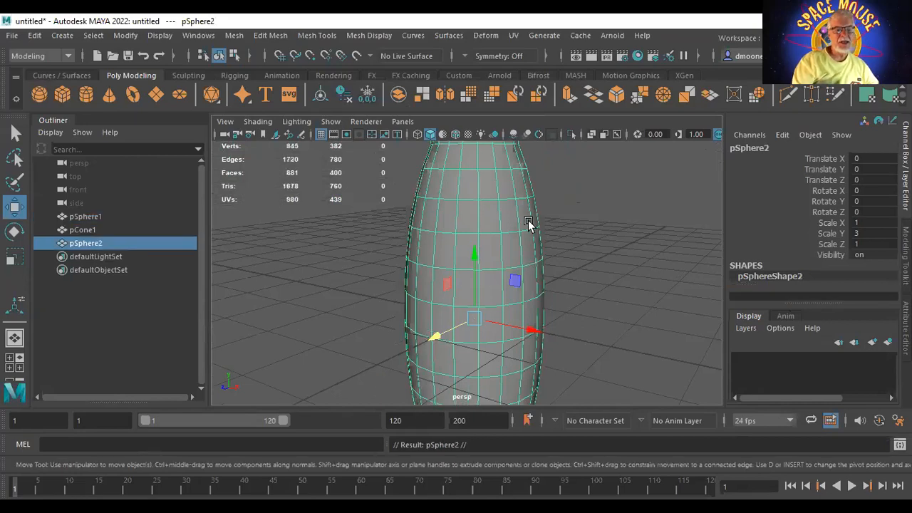
left_click_drag(435, 337, 421, 345)
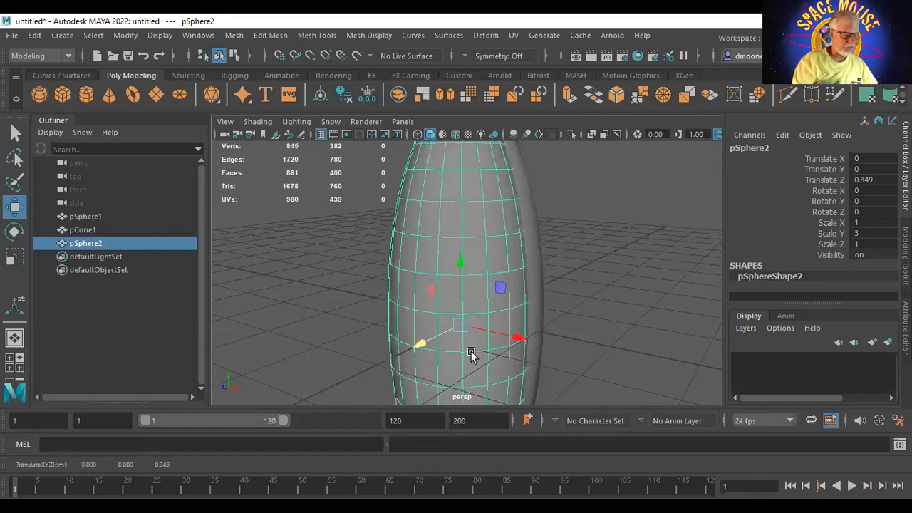
Scale the duplicated body to about 0.702 in X, 1.411 in Y and 1.248 in Z to form a small side bulge
right_click_drag(593, 275, 395, 336, "alt")
left_click_drag(395, 336, 301, 326, "alt")
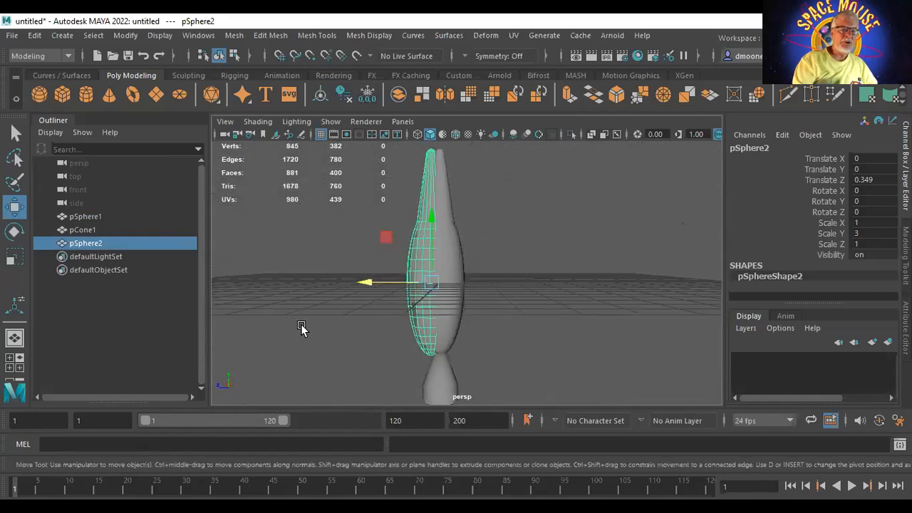
key("r")
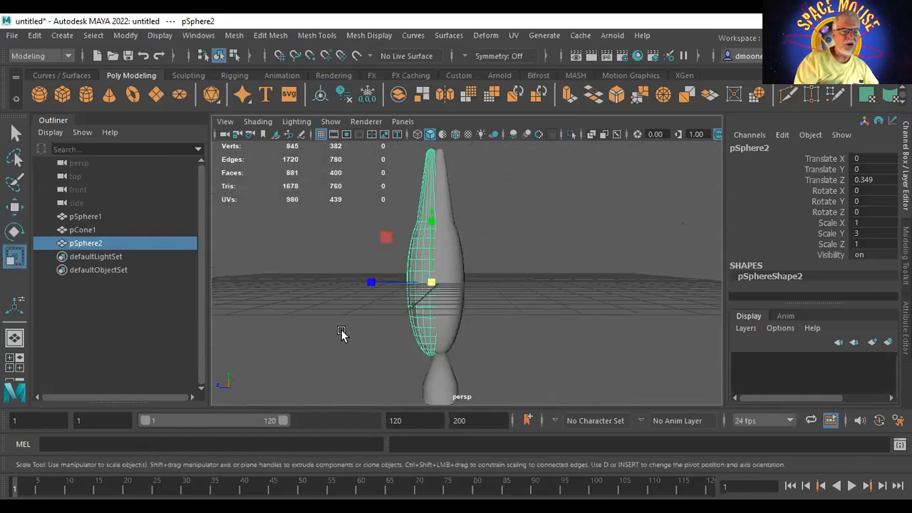
left_click_drag(429, 282, 390, 335)
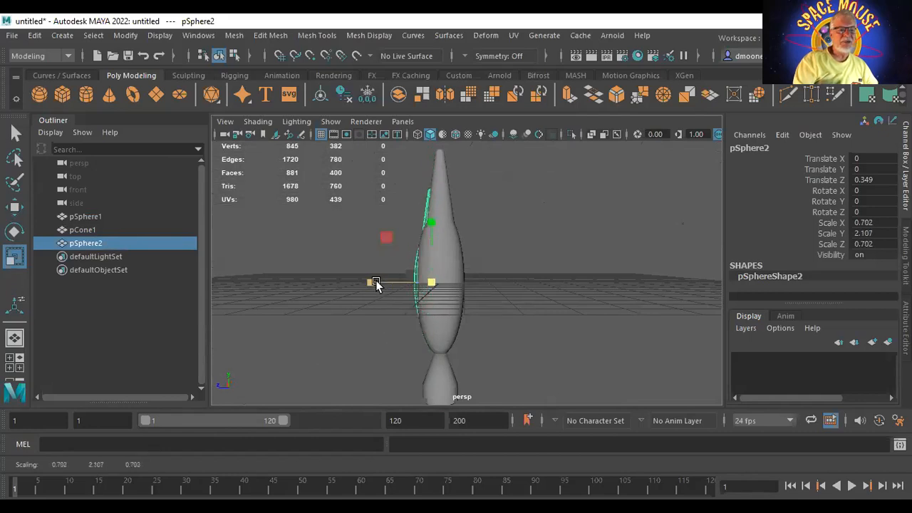
left_click_drag(373, 281, 326, 295)
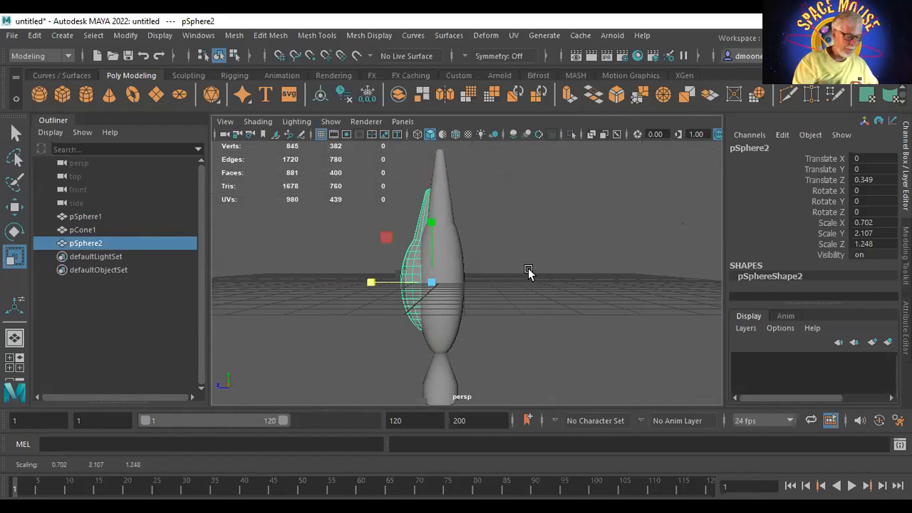
left_click_drag(491, 291, 651, 257, "alt")
left_click_drag(492, 217, 500, 237)
left_click_drag(632, 261, 472, 306, "alt")
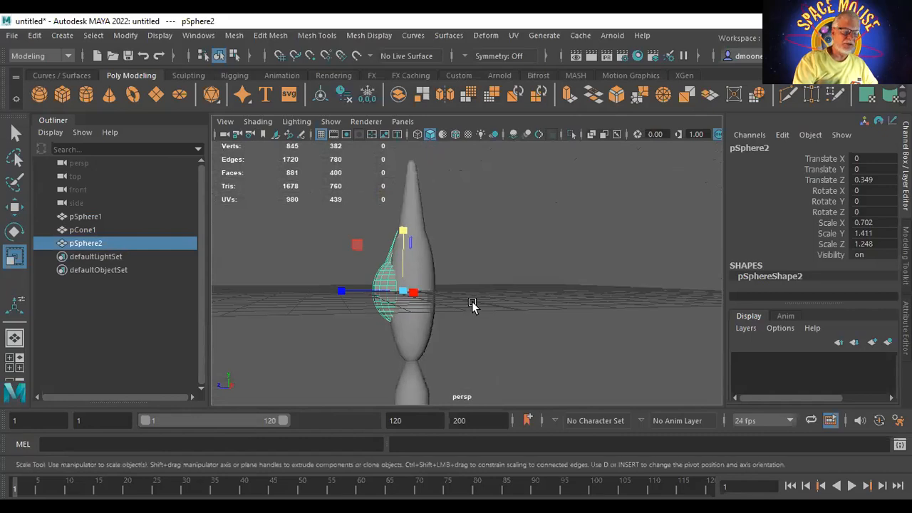
key("w")
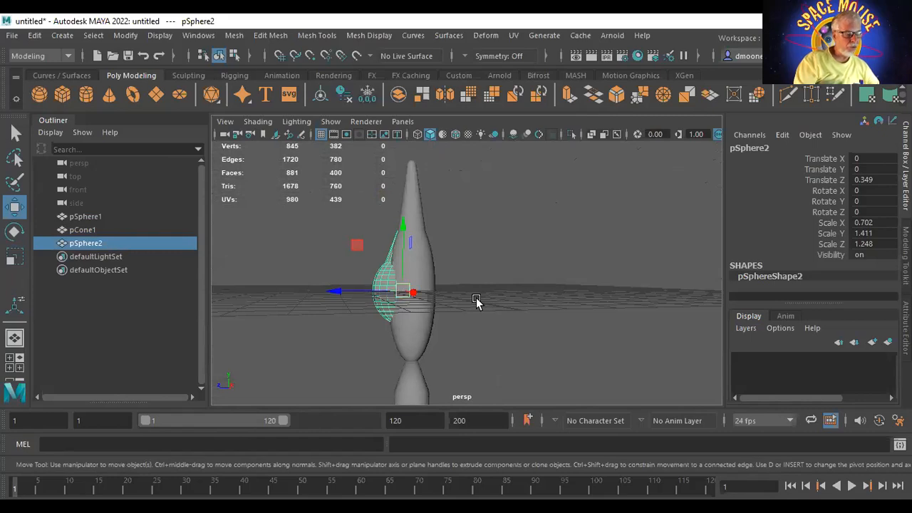
key("e")
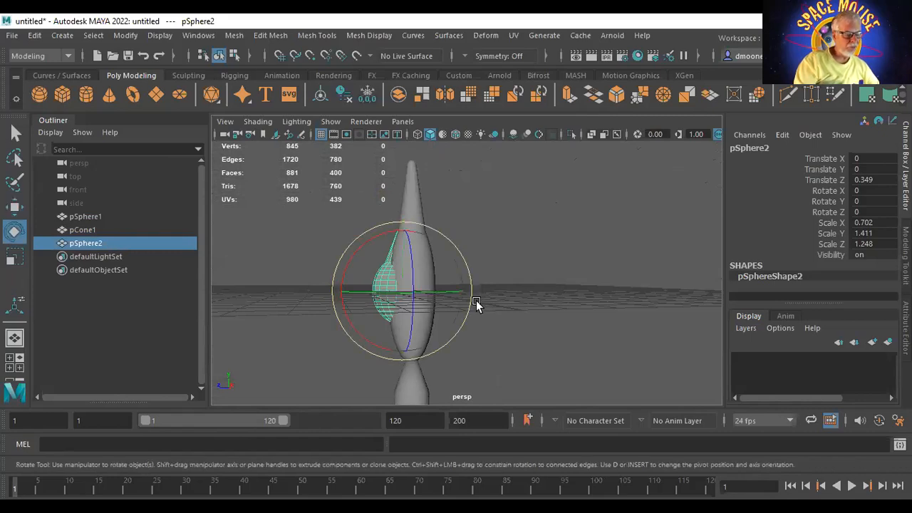
key("r")
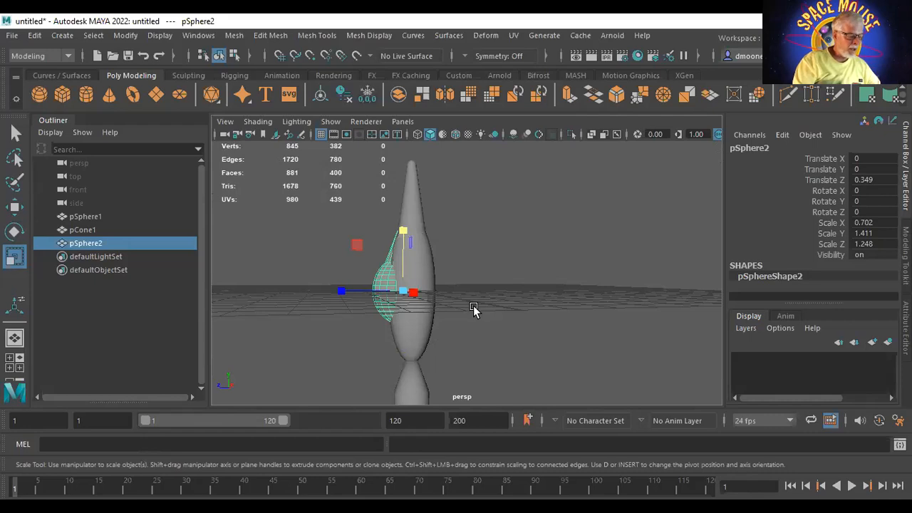
key("q")
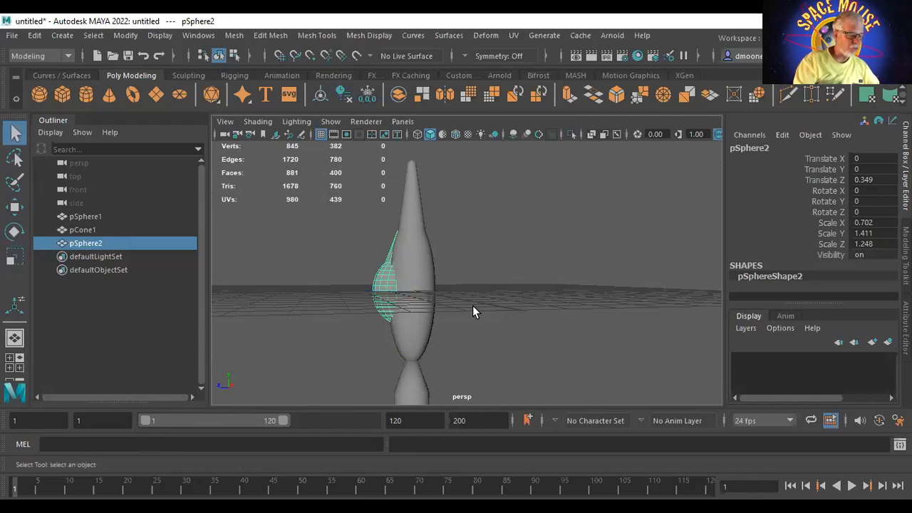
Move the side bulge to about -0.331 in Y and 0.502 in Z against the rocket body
key("w")
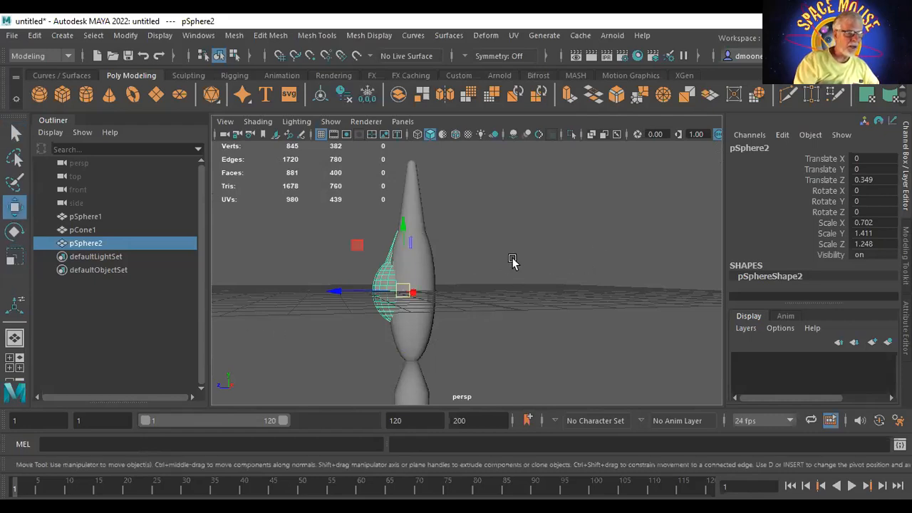
left_click_drag(408, 223, 407, 174)
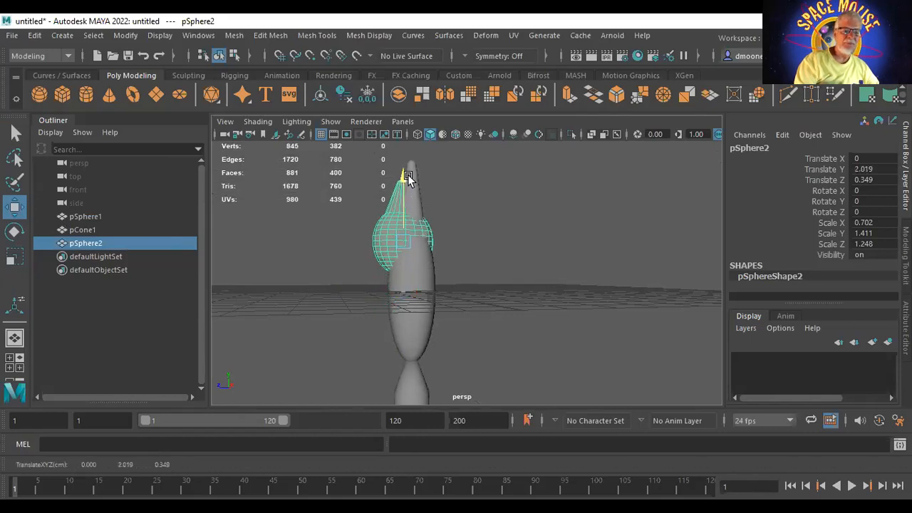
left_click_drag(404, 178, 401, 241)
left_click_drag(328, 301, 450, 304)
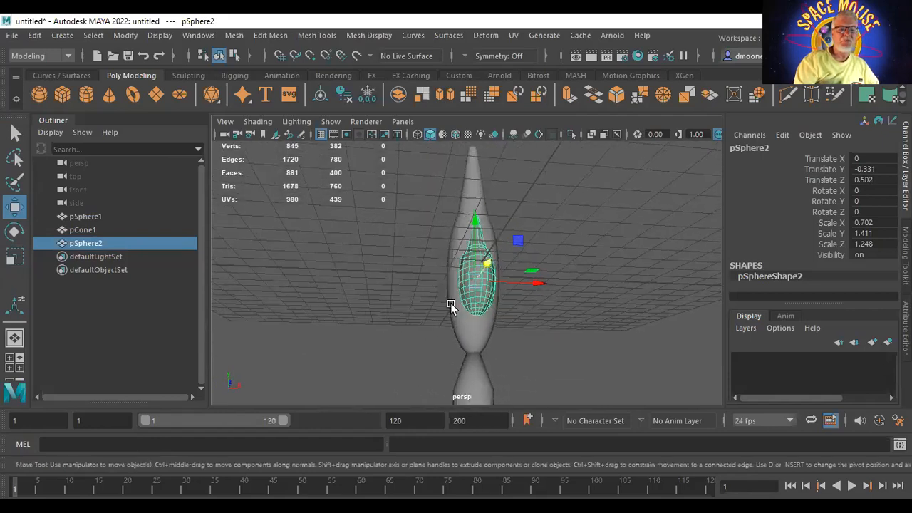
Narrow the side bulge to 0.5 in X and deselect it
key("r")
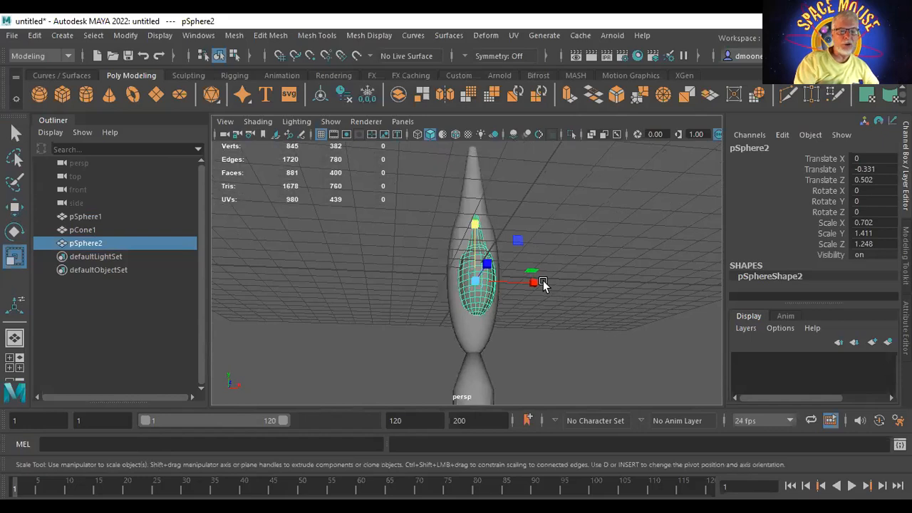
left_click_drag(538, 284, 535, 284)
left_click_drag(519, 287, 525, 287)
left_click_drag(473, 355, 357, 340, "alt")
middle_click_drag(356, 340, 376, 322, "alt")
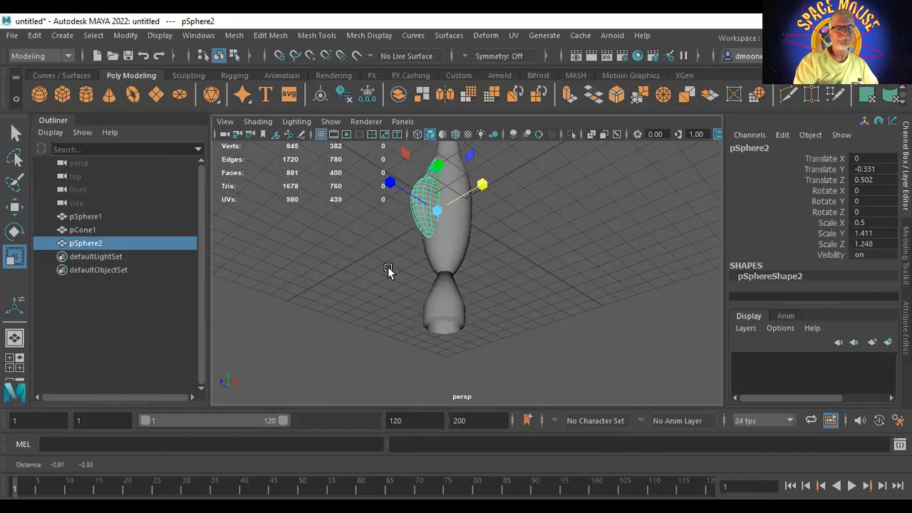
left_click_drag(392, 270, 563, 271, "alt")
left_click(588, 273)
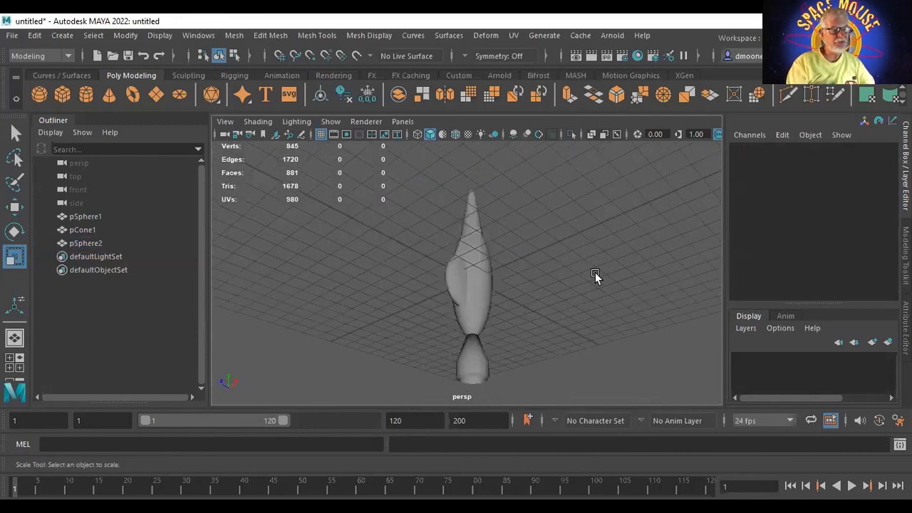
left_click_drag(588, 268, 611, 184, "alt")
left_click_drag(524, 213, 486, 281, "alt")
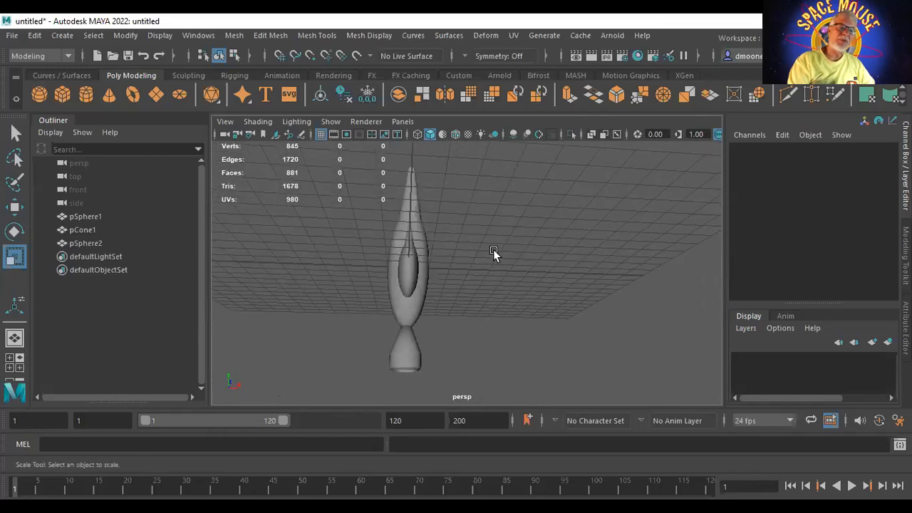
Add a polygon sphere at the origin and hide the rocket body together with its side bulge
left_click(39, 95)
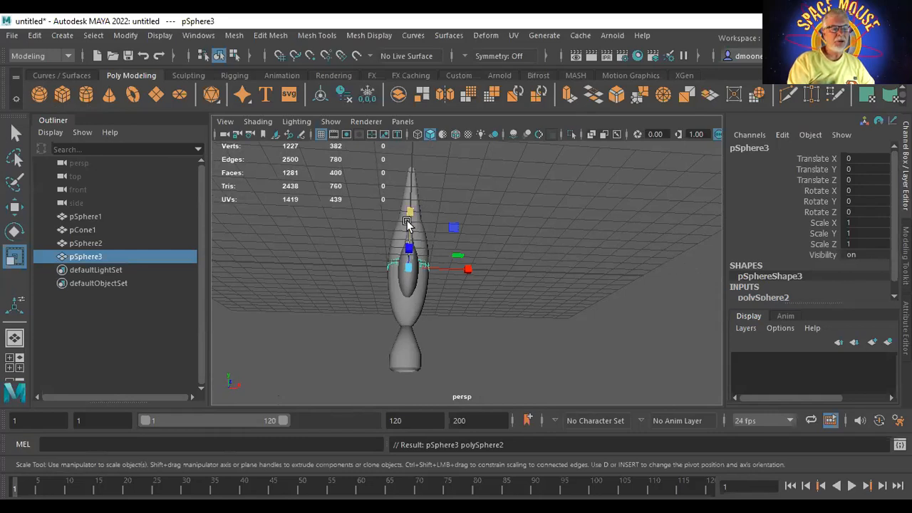
left_click(492, 196)
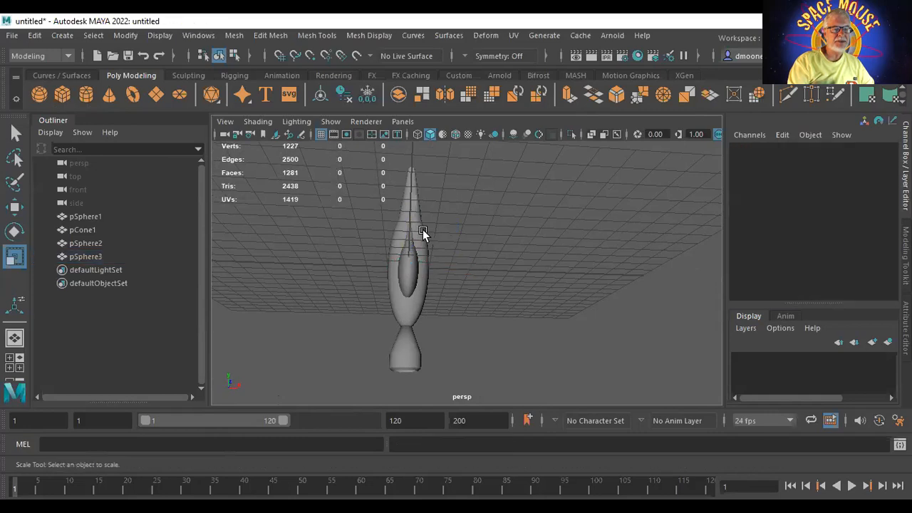
left_click(422, 230)
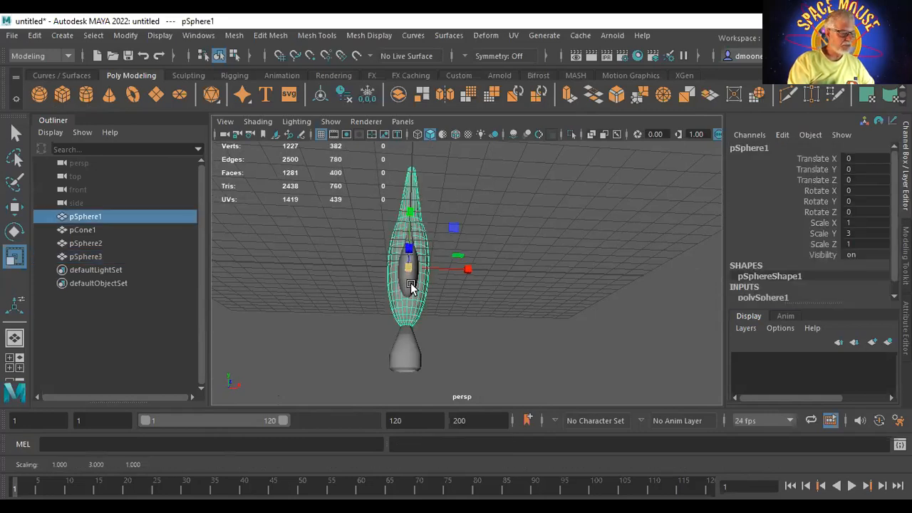
key("w")
left_click(411, 284, "shift")
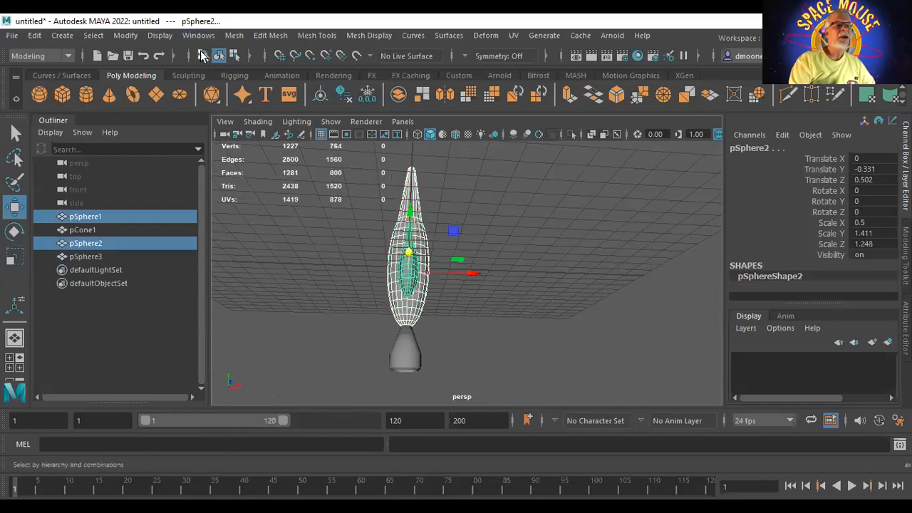
left_click(160, 37)
mouse_move(196, 111)
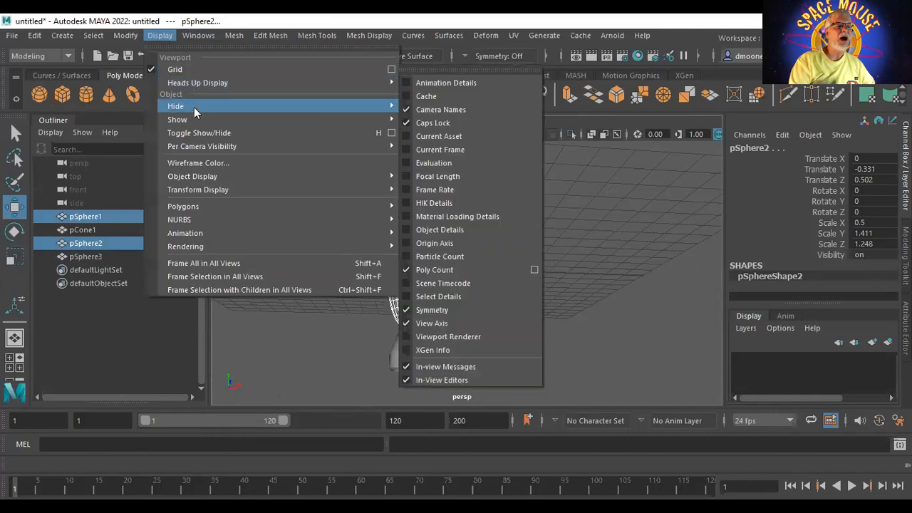
mouse_move(236, 114)
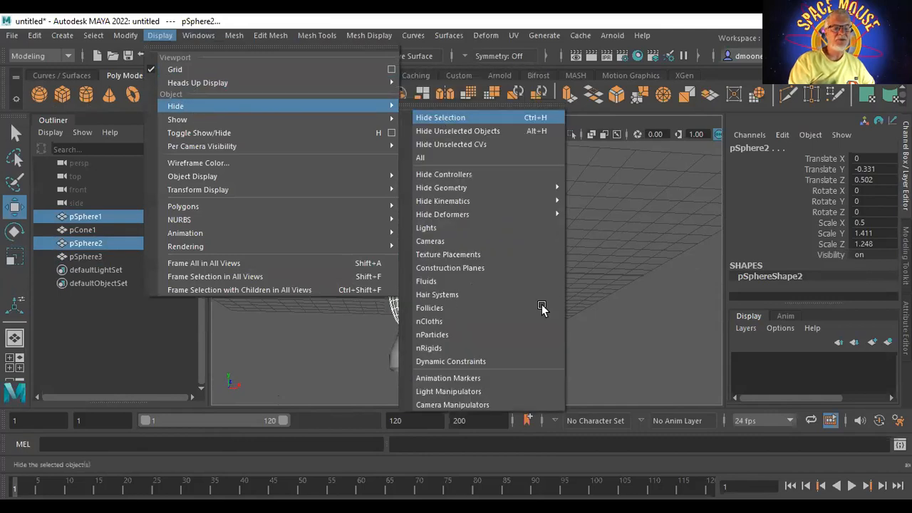
key("ctrl+h")
Select the new sphere above the nozzle and set its X rotation to 90 degrees
left_click_drag(513, 268, 561, 238, "alt")
right_click_drag(560, 238, 880, 257, "alt")
middle_click_drag(446, 189, 573, 82, "alt")
left_click_drag(545, 175, 545, 200, "alt")
double_click(866, 191)
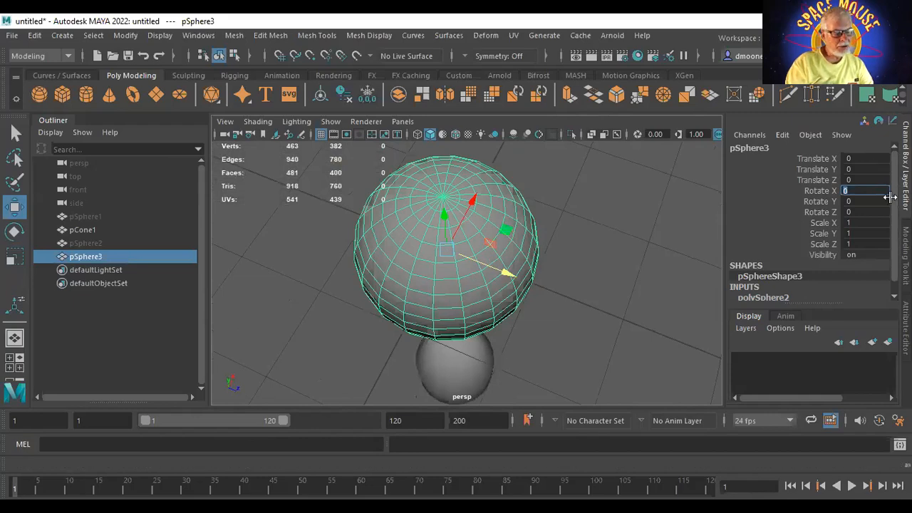
type("90")
key("Return")
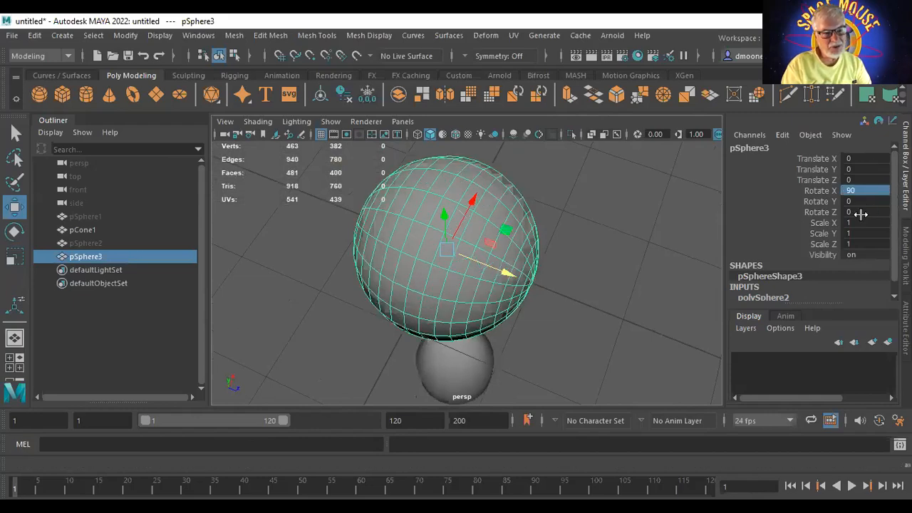
Scale the rotated sphere to about 0.311 in X, 2.757 in Y and 0.697 in Z to form a long flat wing
left_click_drag(371, 314, 412, 241, "alt")
right_click_drag(500, 271, 210, 288, "alt")
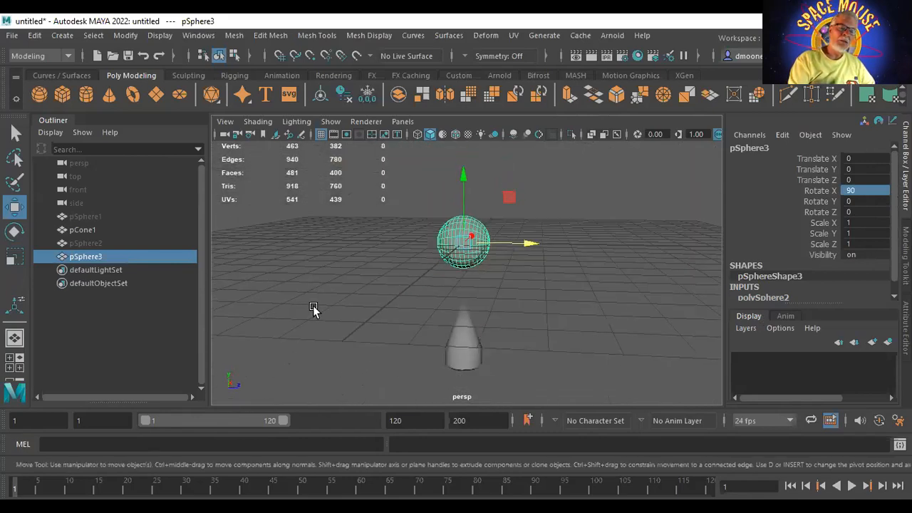
key("r")
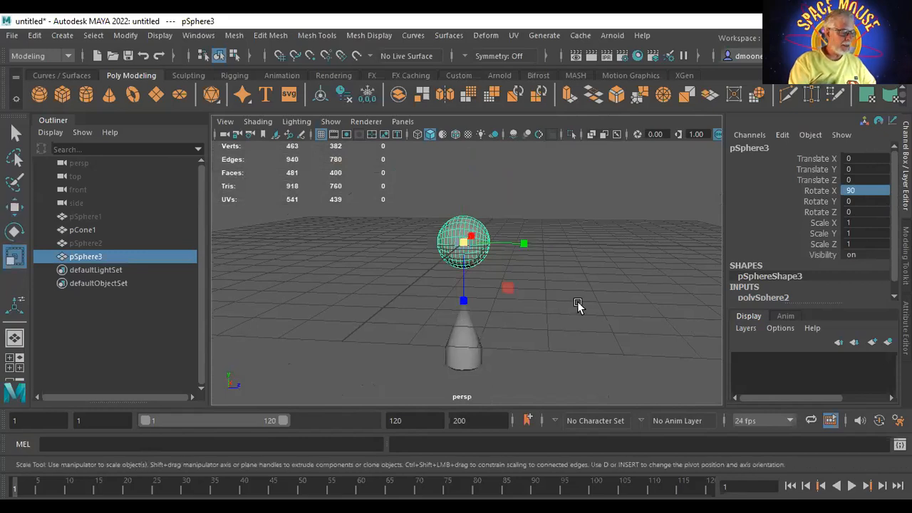
left_click_drag(576, 310, 431, 320, "alt")
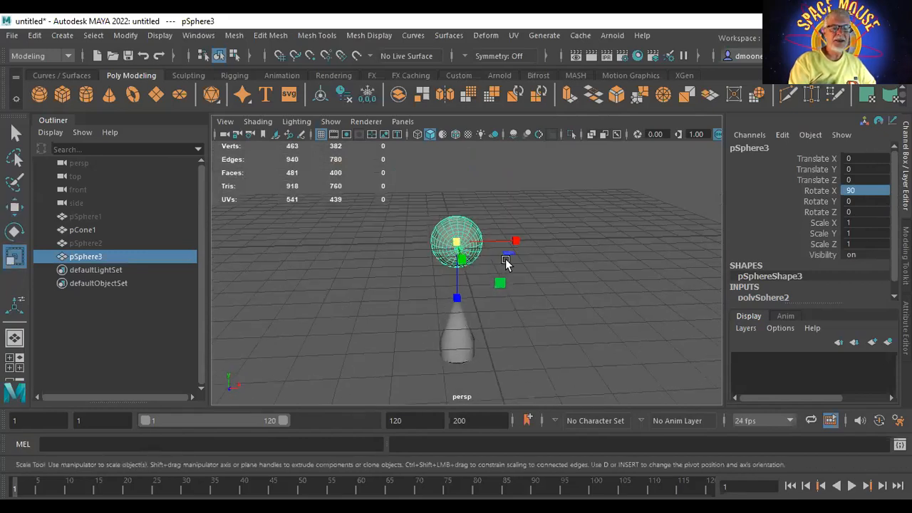
left_click_drag(515, 245, 467, 244)
left_click_drag(321, 320, 466, 290, "alt")
left_click_drag(529, 240, 634, 249)
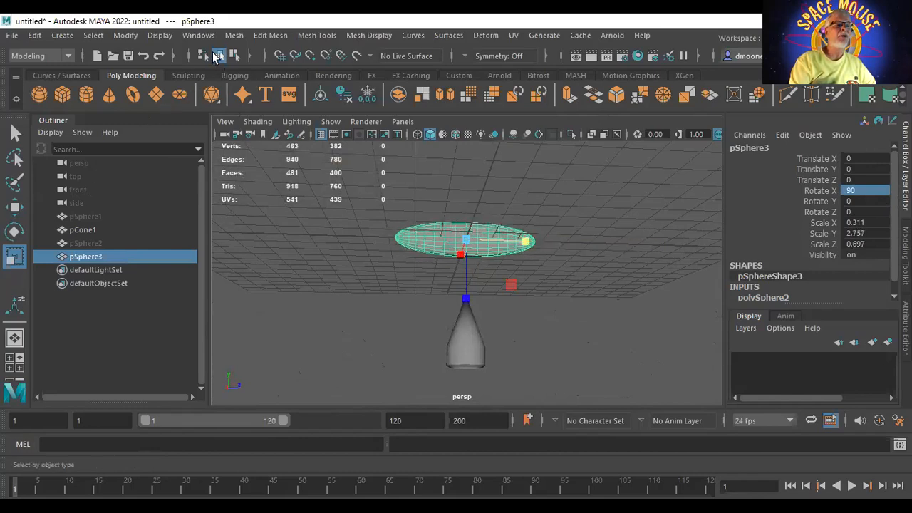
Show all hidden objects in the scene again
left_click(161, 36)
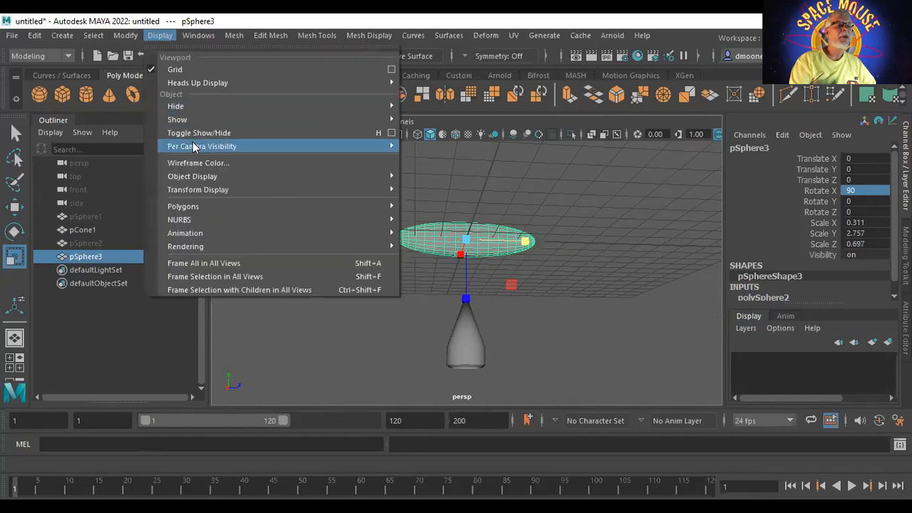
mouse_move(328, 120)
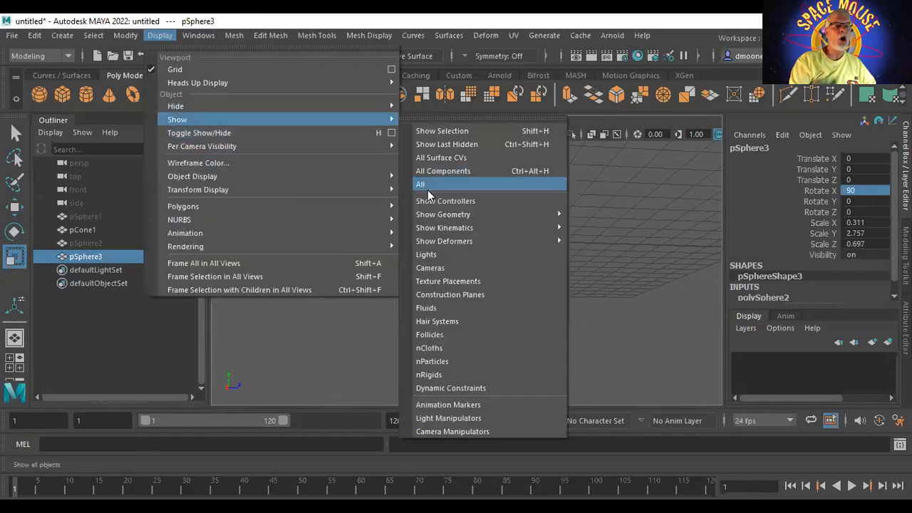
left_click(431, 184)
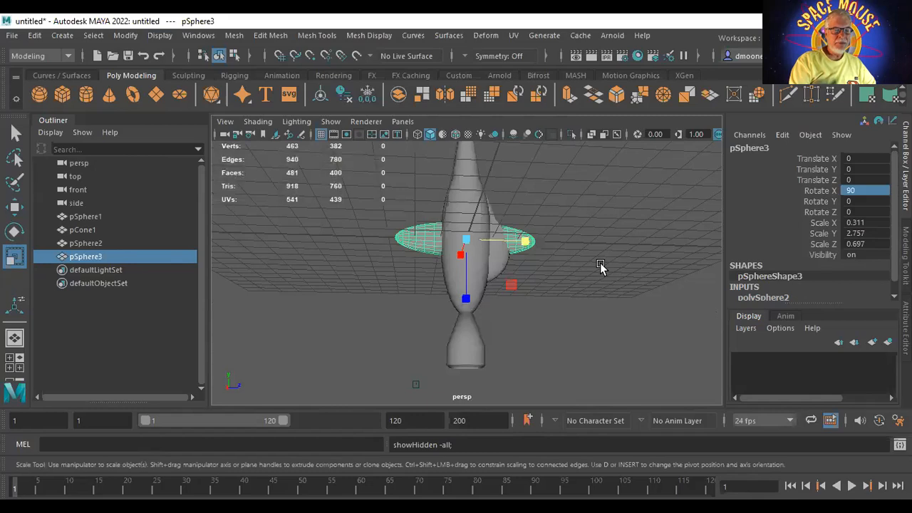
Lower the flat wing to about -2.204 in Y and thin it to an X scale of about 0.173
key("w")
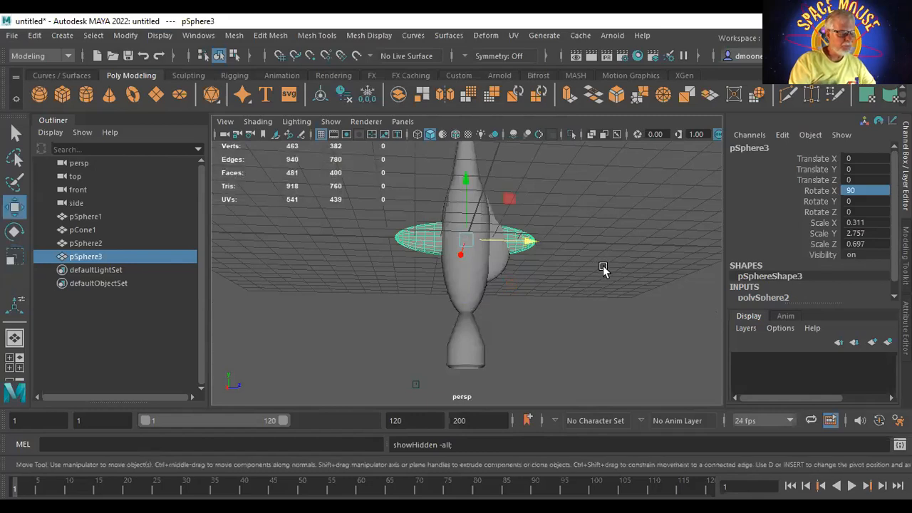
left_click_drag(466, 180, 466, 227)
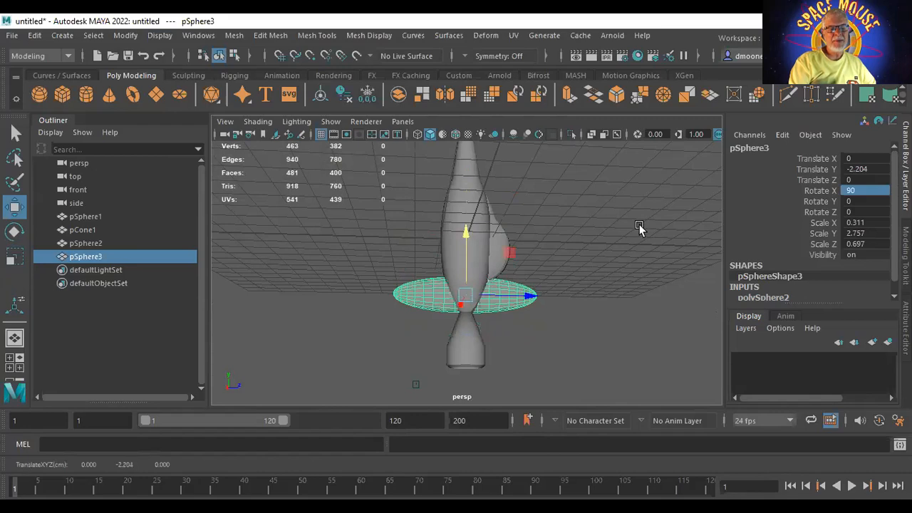
left_click_drag(632, 232, 476, 276, "alt")
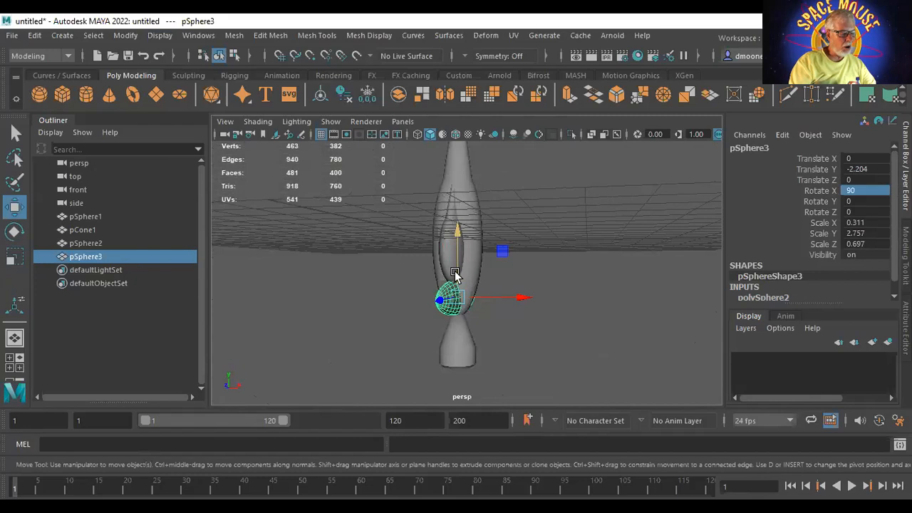
key("r")
left_click_drag(520, 296, 492, 301)
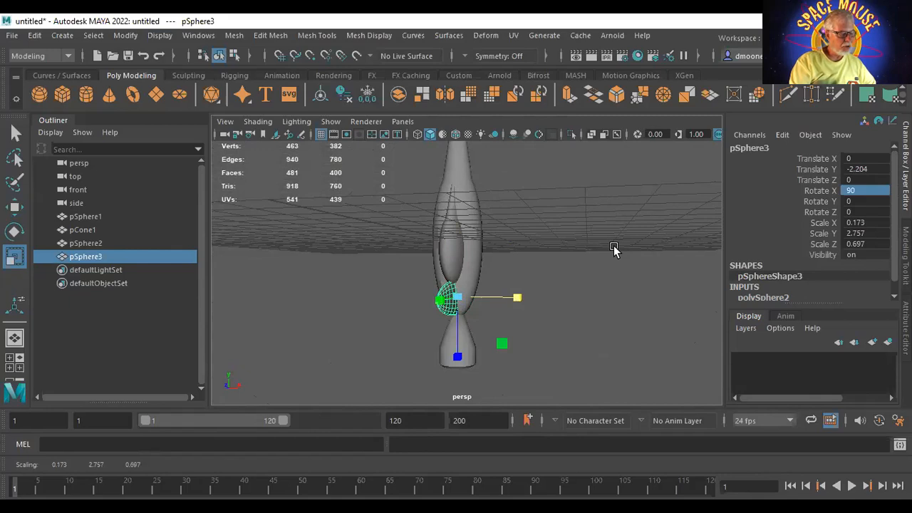
Duplicate the wing and rotate the copy about the vertical axis, setting its Y rotation to 80 degrees
key("ctrl+d")
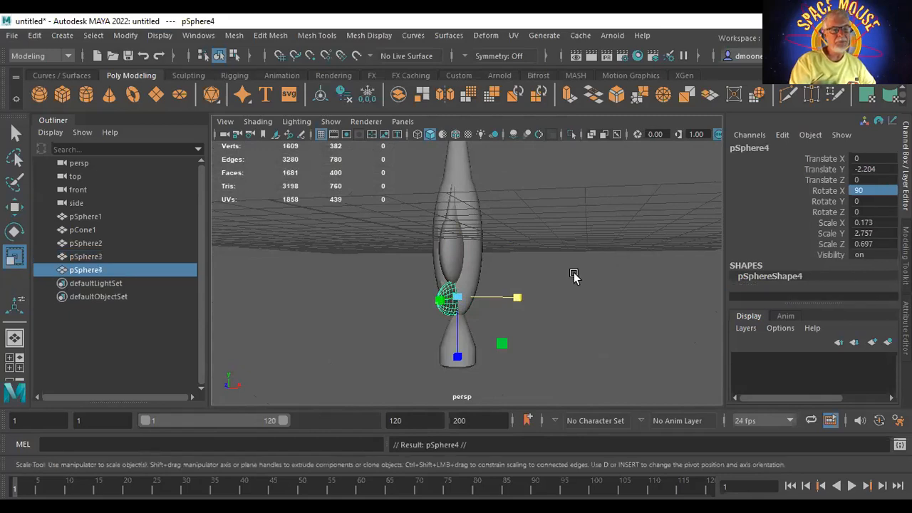
key("e")
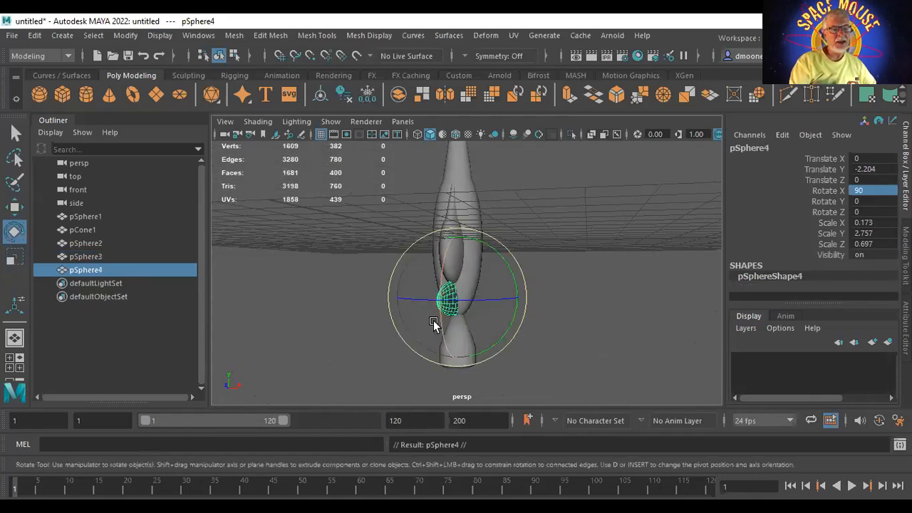
left_click_drag(408, 301, 502, 310)
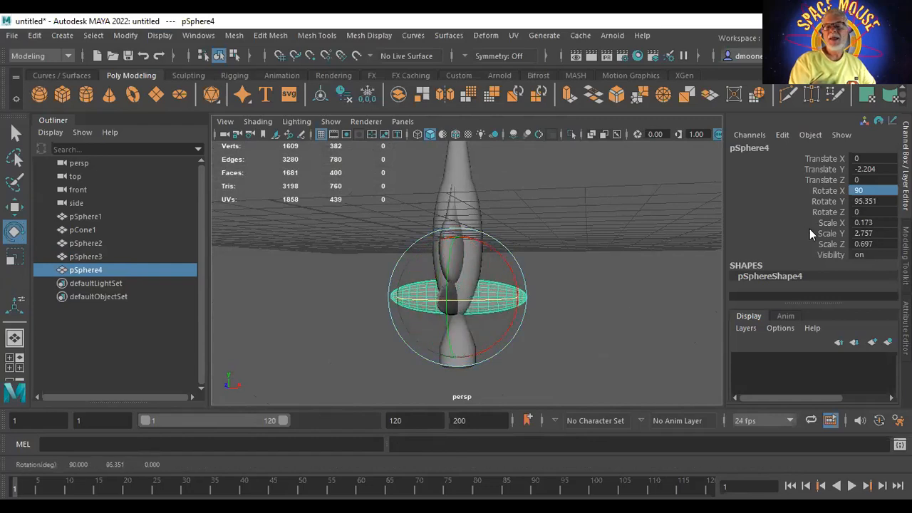
double_click(875, 202)
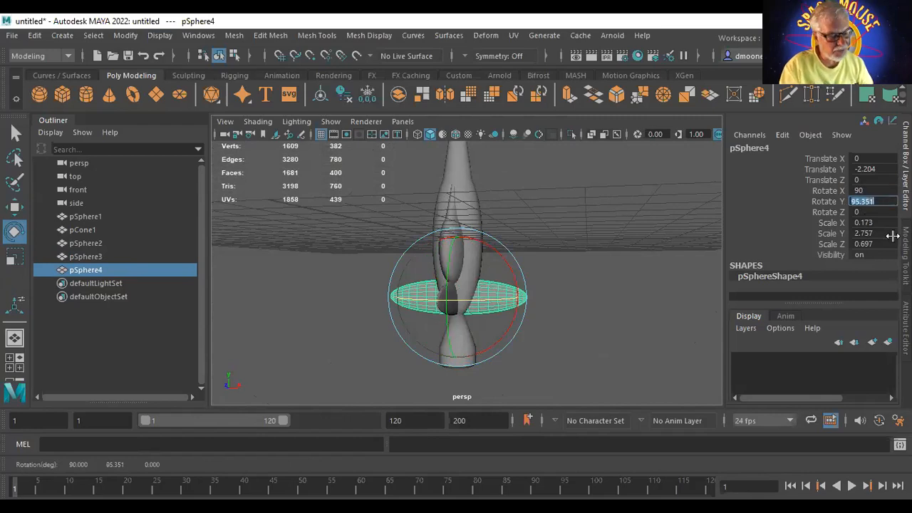
type("80")
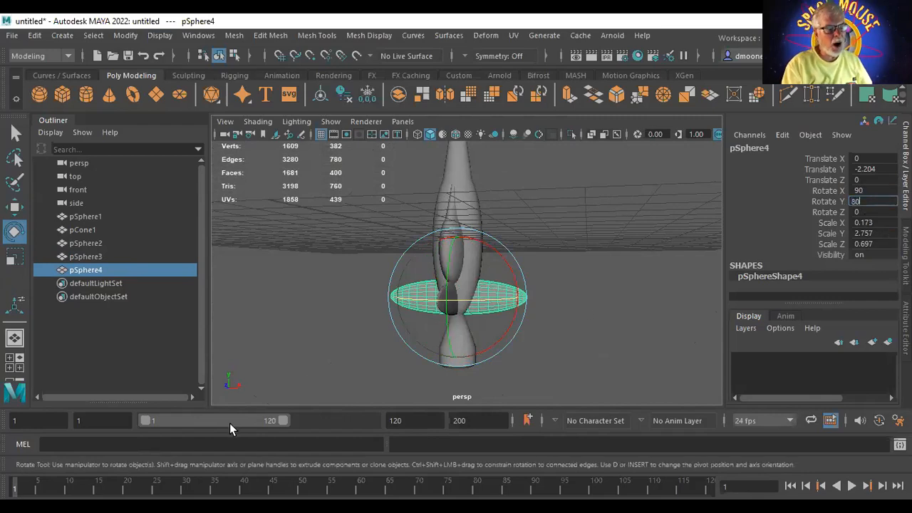
key("Return")
left_click(611, 245)
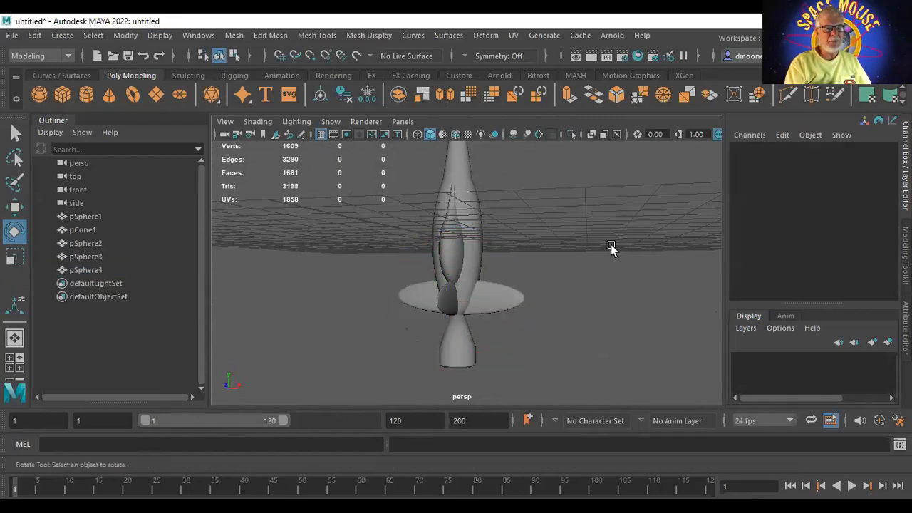
Set the duplicated wing's Y rotation to 90 degrees so it crosses the original wing
left_click_drag(450, 267, 516, 184, "alt")
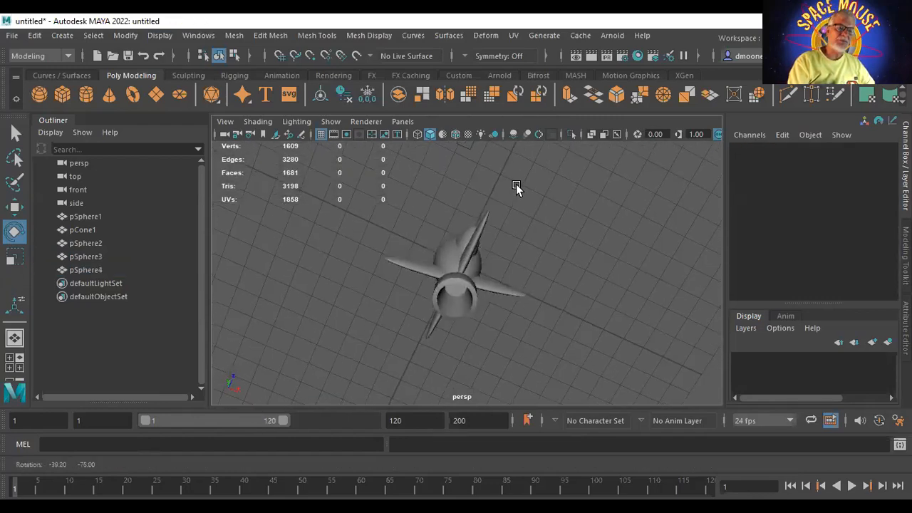
left_click_drag(430, 261, 547, 286, "alt")
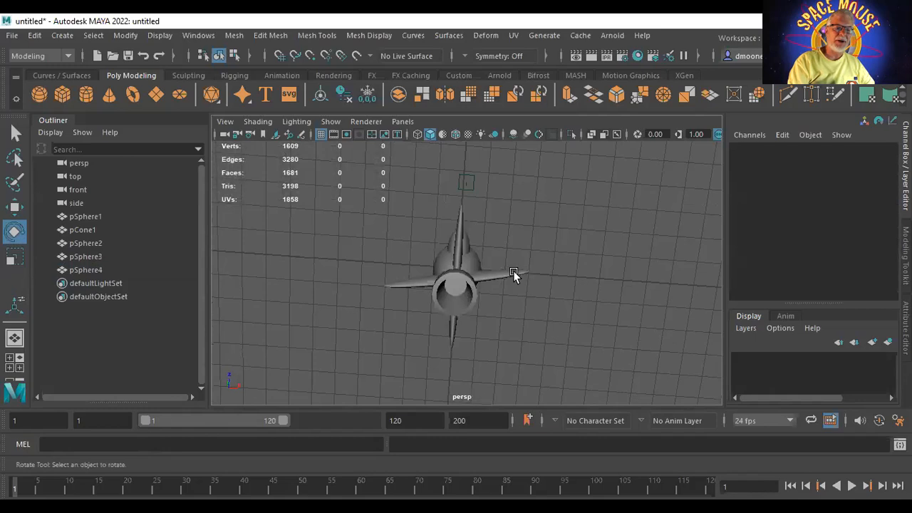
left_click(513, 273)
double_click(866, 201)
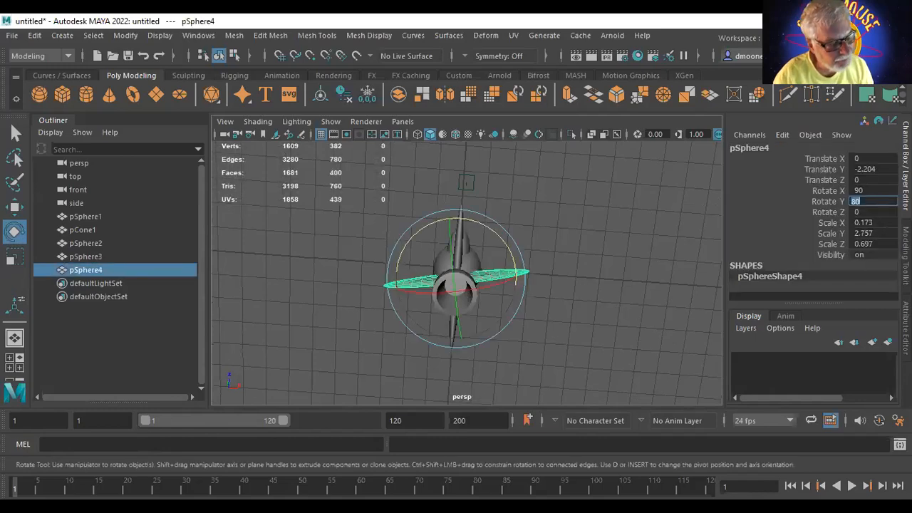
type("90")
key("Return")
left_click(621, 234)
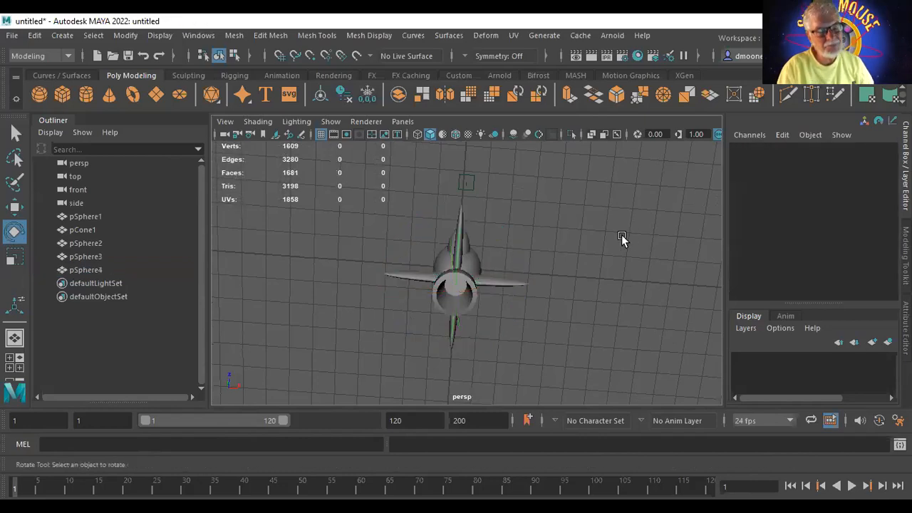
Delete the duplicated crossing wing, keeping only the original one
left_click_drag(586, 222, 490, 298, "alt")
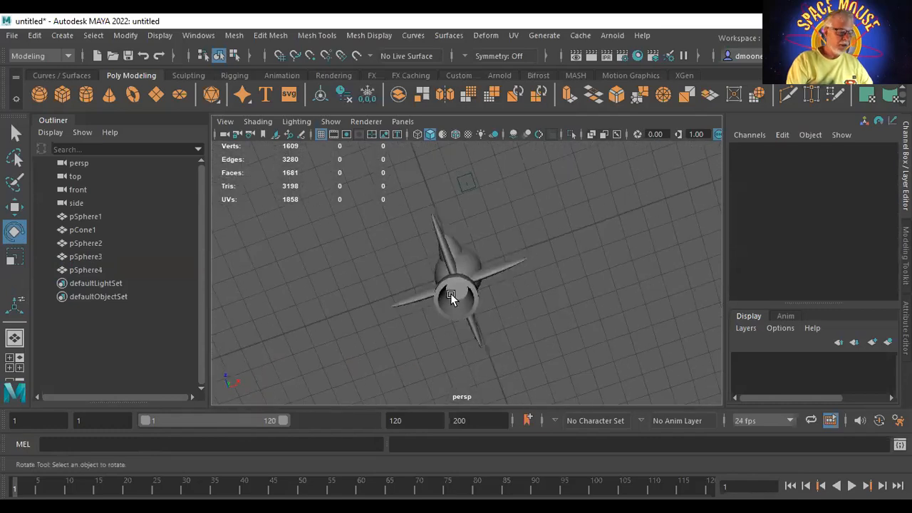
scroll(451, 294, "up", 3)
left_click_drag(404, 303, 441, 295, "alt")
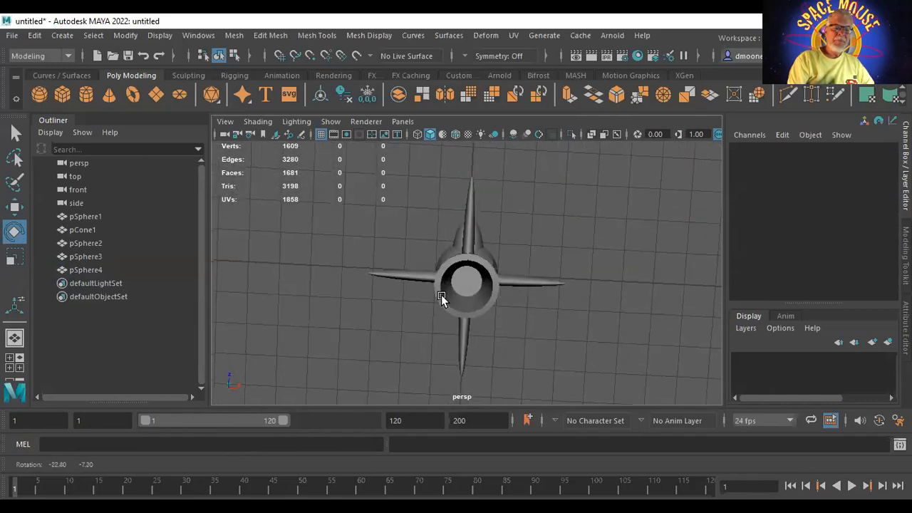
left_click(536, 280)
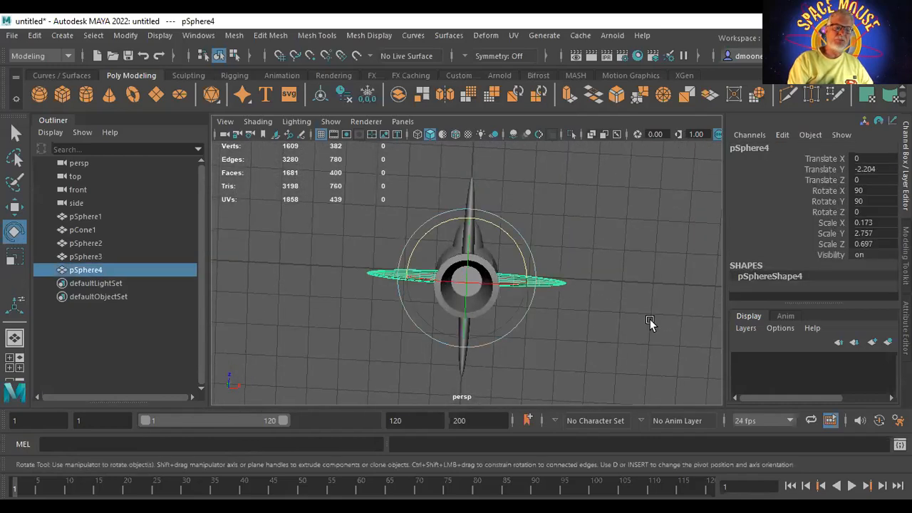
key("Delete")
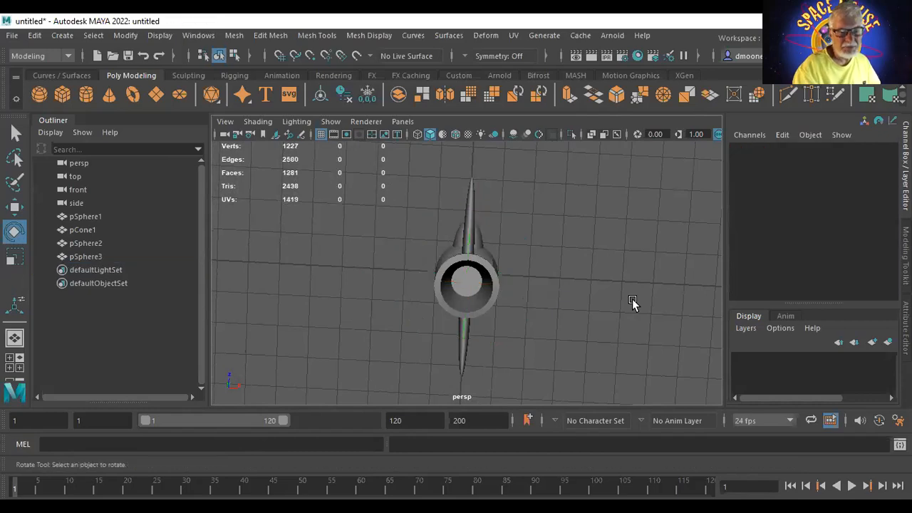
Freeze the transformations of the original flat wing
left_click(474, 207)
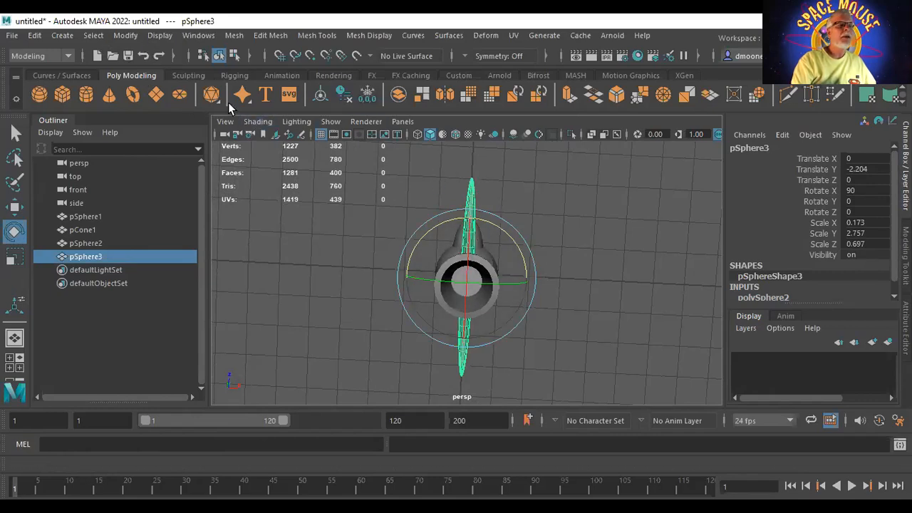
left_click(135, 41)
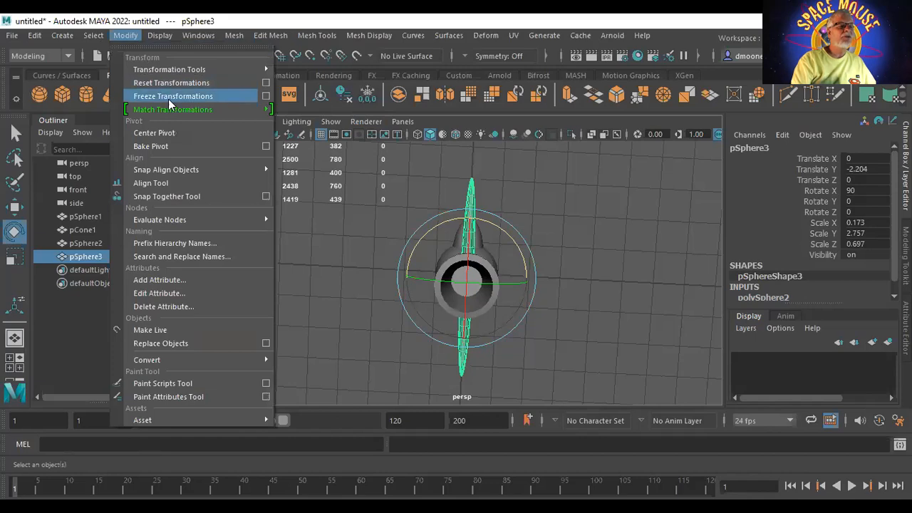
left_click(168, 99)
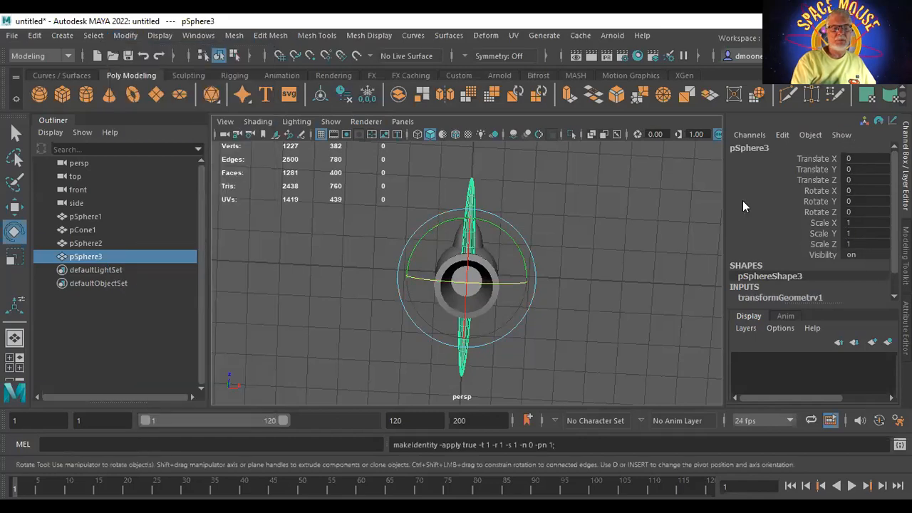
left_click(125, 35)
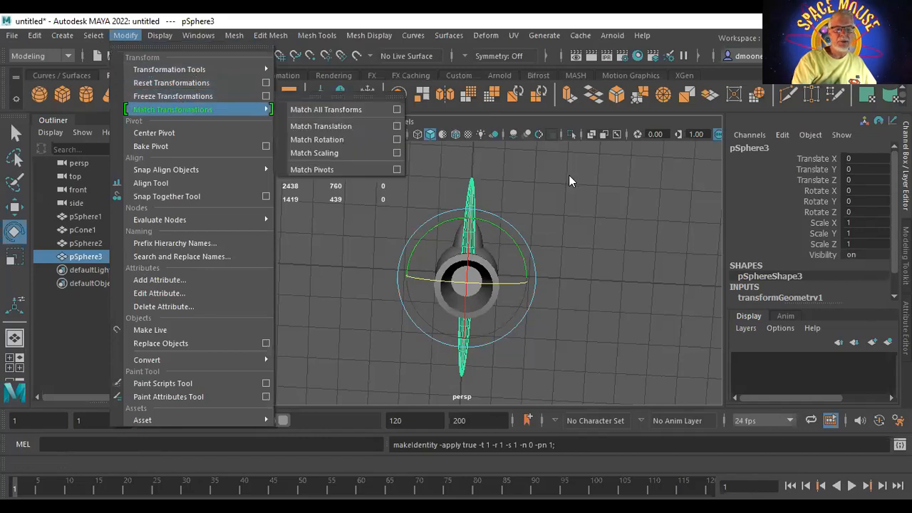
left_click(615, 183)
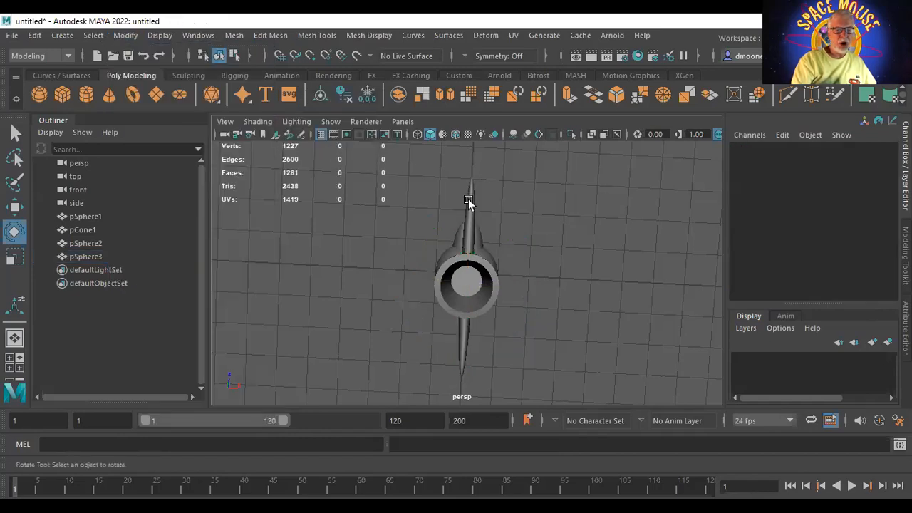
Open the Duplicate Special options for the frozen wing and set the number of copies to 2
left_click(468, 200)
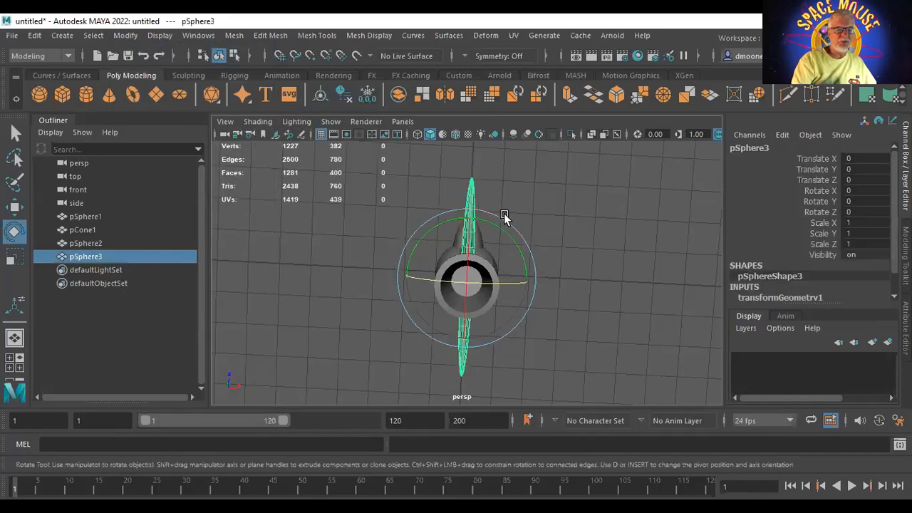
left_click(33, 35)
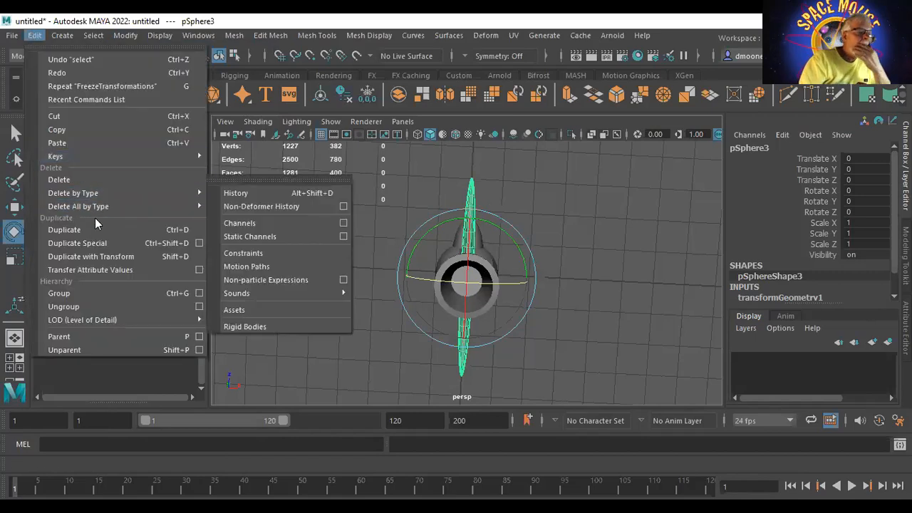
left_click(200, 243)
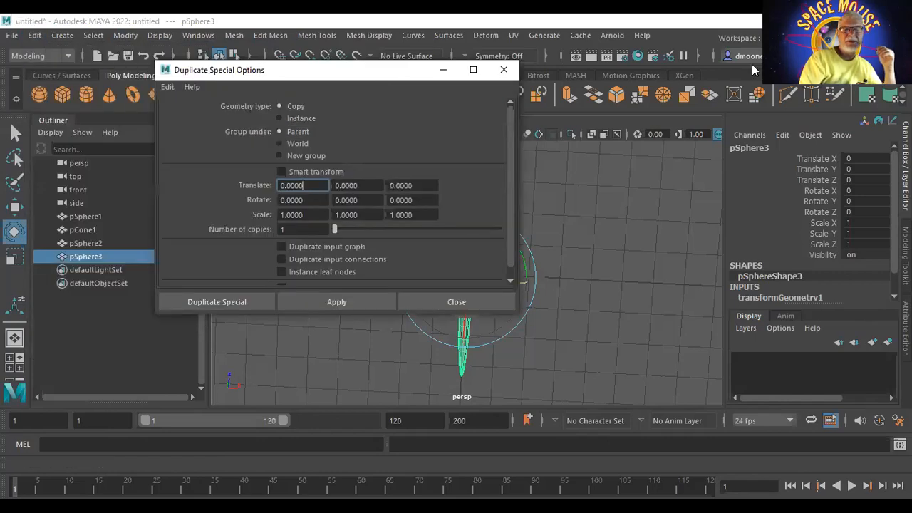
left_click_drag(342, 70, 711, 63)
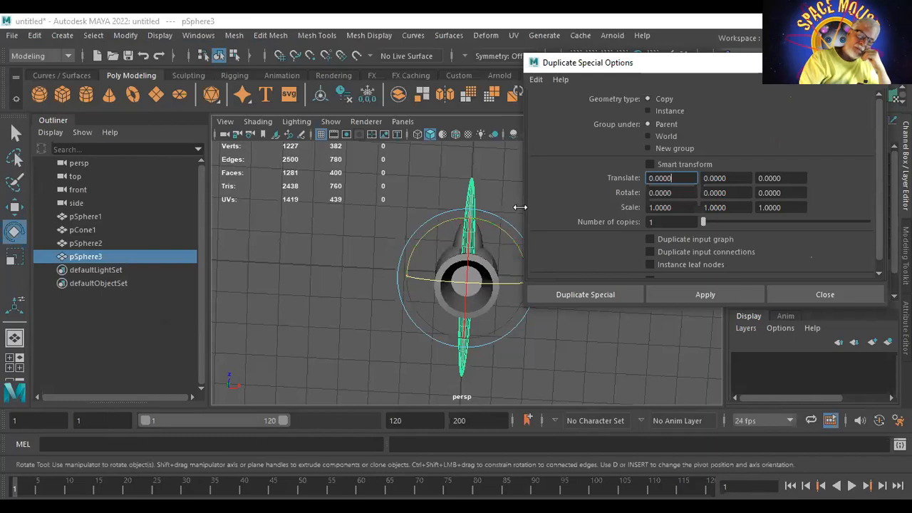
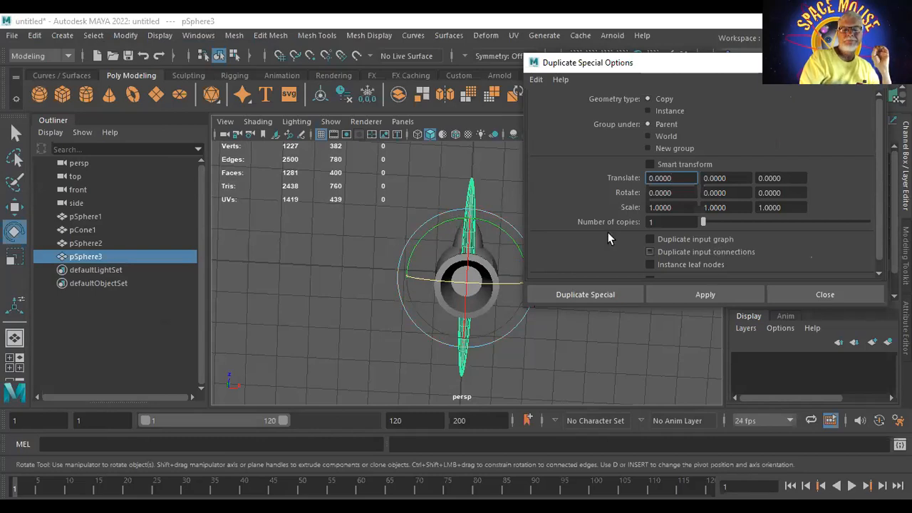
left_click(650, 222)
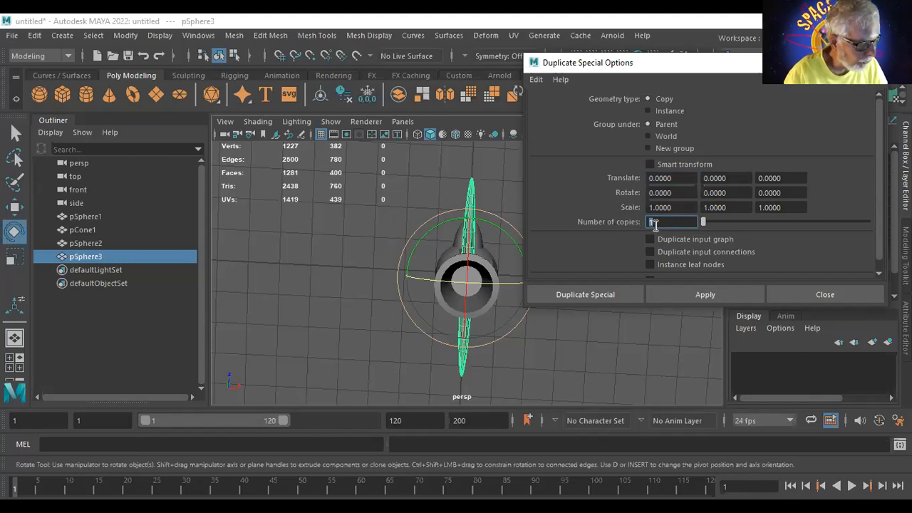
type("2")
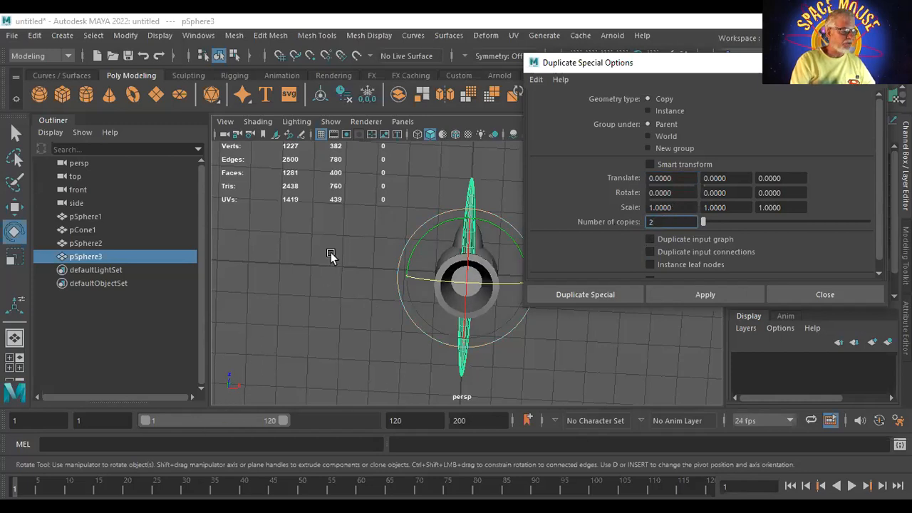
Set the Duplicate Special Y rotation to 120 degrees and apply it to create the wing copies around the rocket
left_click_drag(331, 254, 321, 283, "alt")
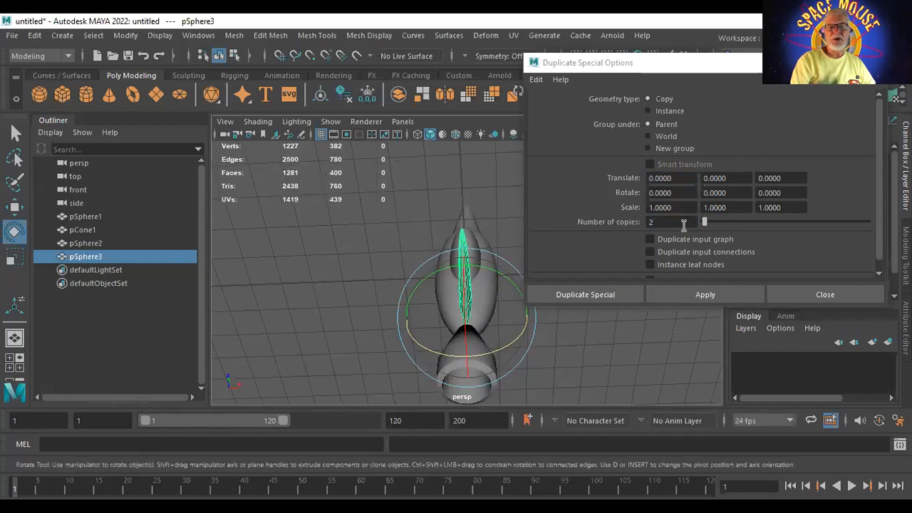
left_click(730, 193)
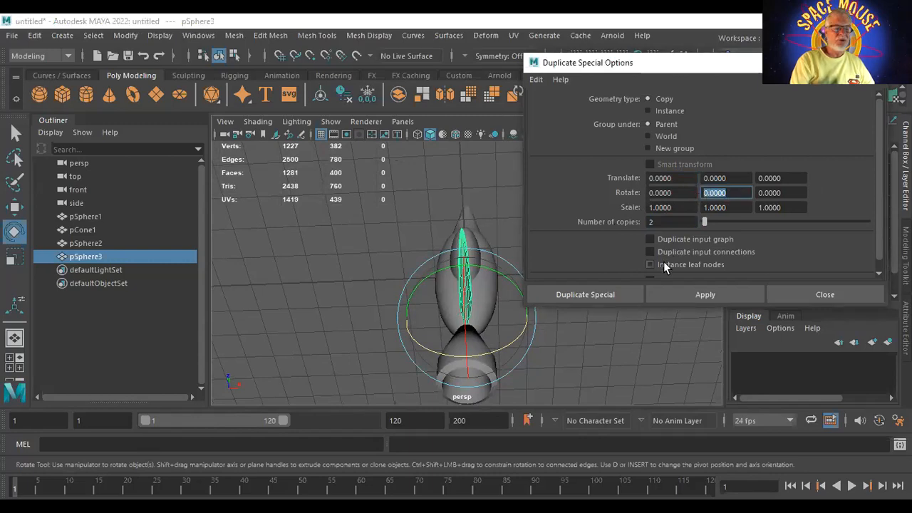
type("120")
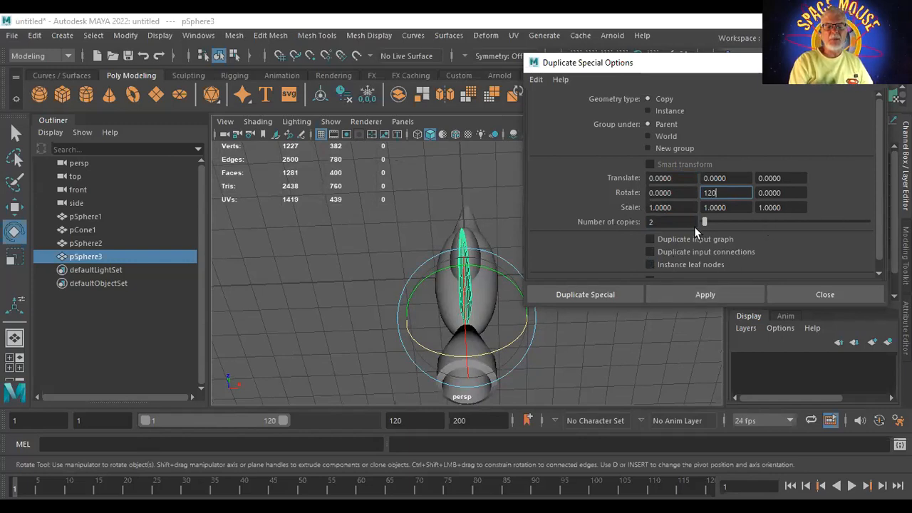
left_click(695, 295)
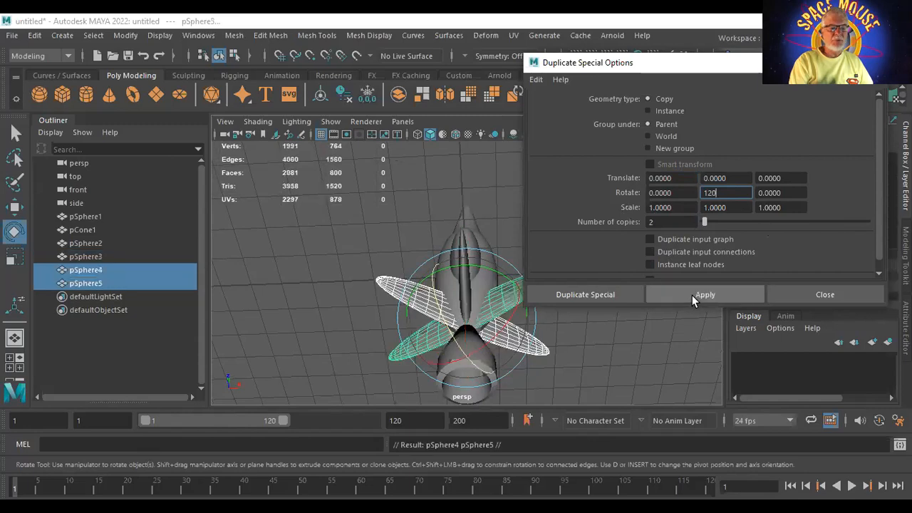
left_click(296, 289)
right_click_drag(269, 277, 204, 254, "alt")
left_click_drag(332, 306, 513, 342, "alt")
left_click_drag(545, 314, 397, 364, "alt")
middle_click_drag(384, 306, 306, 305, "alt")
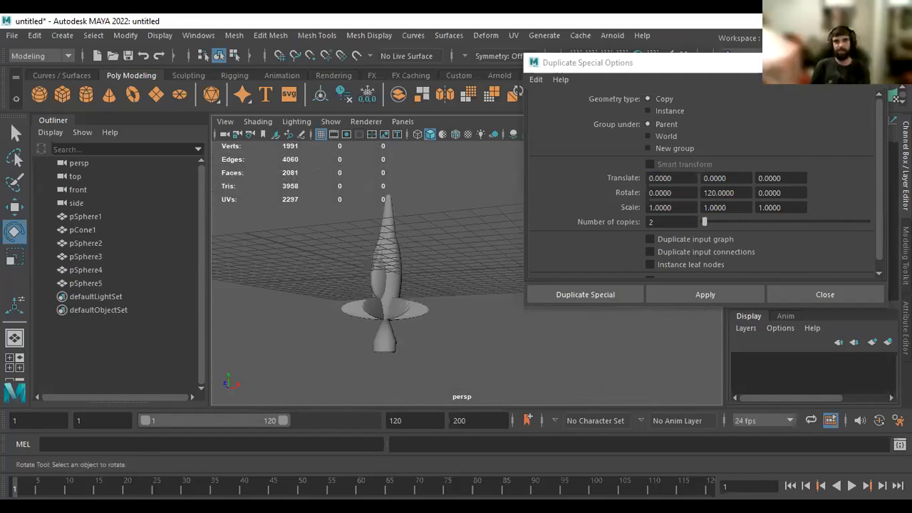
Close the Duplicate Special options and save the scene as a Maya Binary file named rocket space
left_click(874, 63)
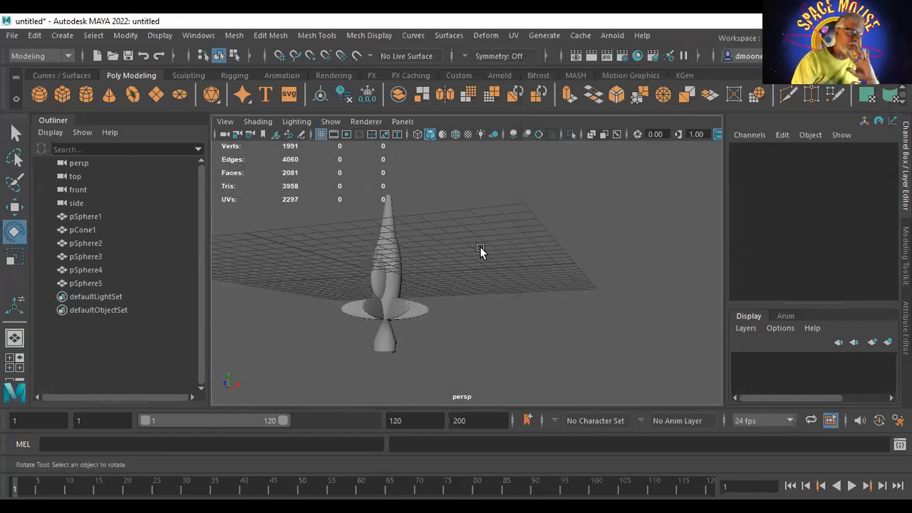
left_click(12, 37)
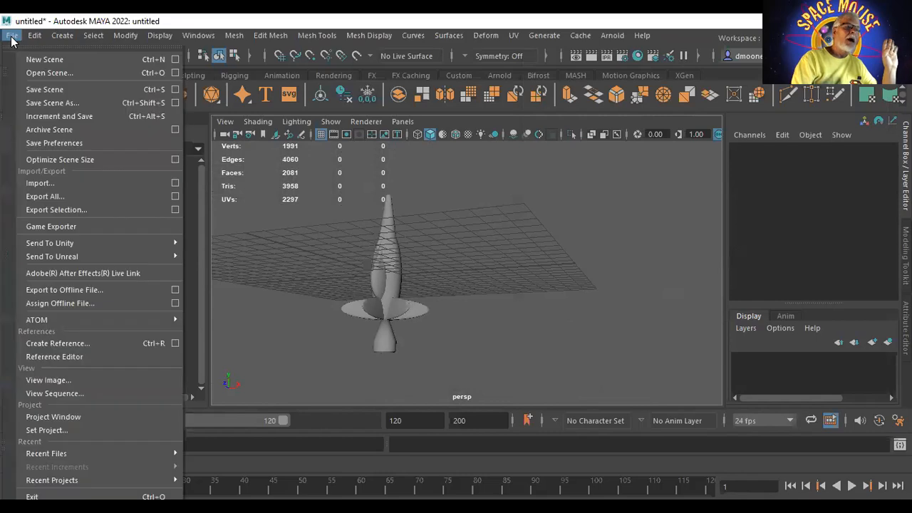
left_click(74, 92)
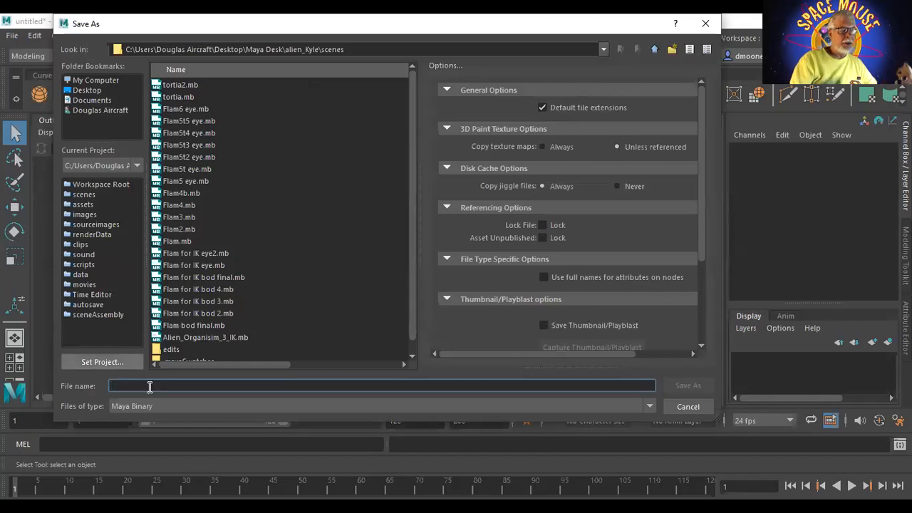
type("rocket space")
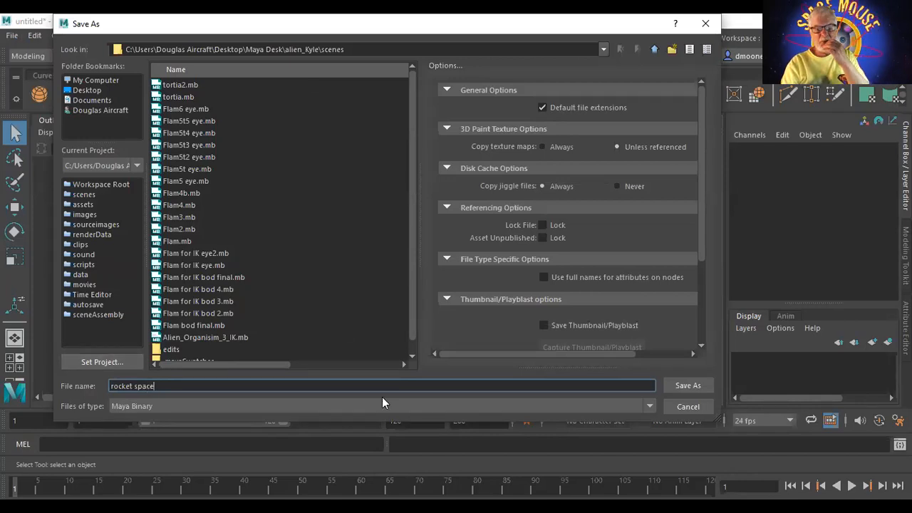
left_click(688, 385)
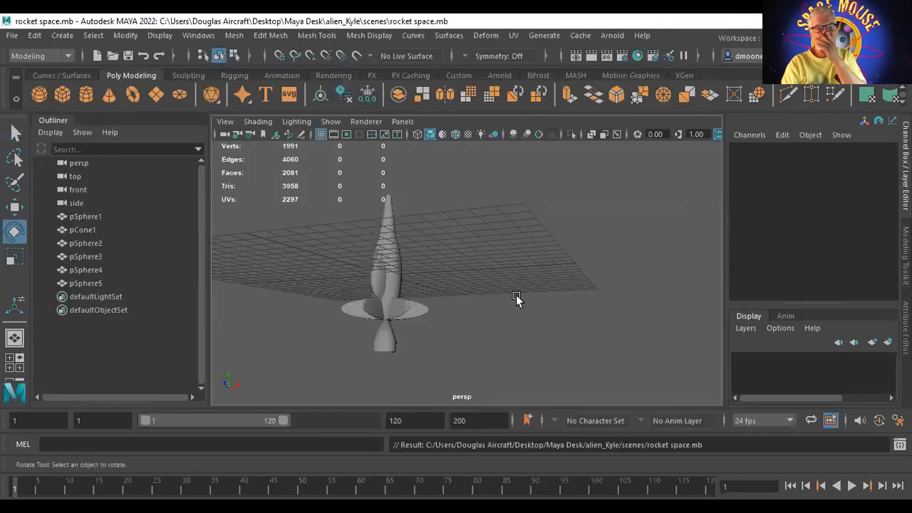
Select the three flat wings around the rocket's base and combine them into a single mesh
left_click(403, 308)
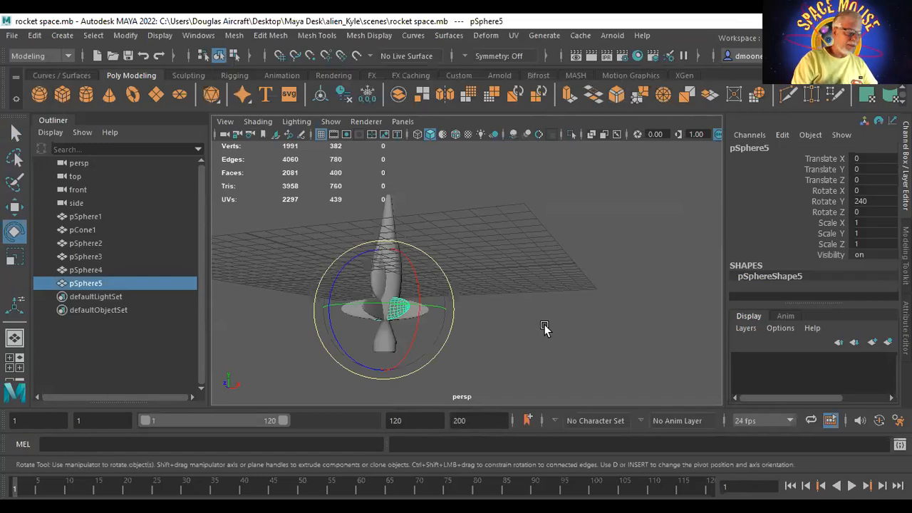
middle_click_drag(536, 320, 689, 299, "alt")
right_click_drag(688, 300, 773, 348, "alt")
middle_click_drag(402, 213, 327, 233, "alt")
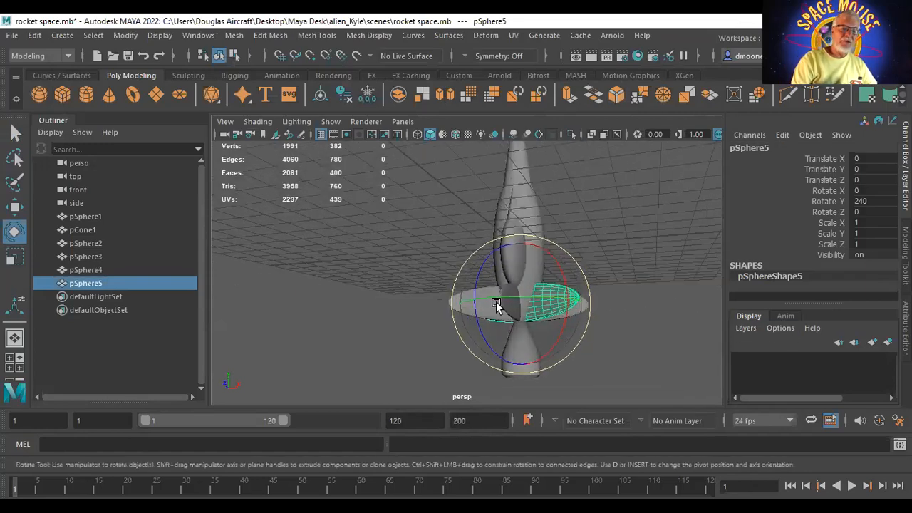
left_click(638, 246)
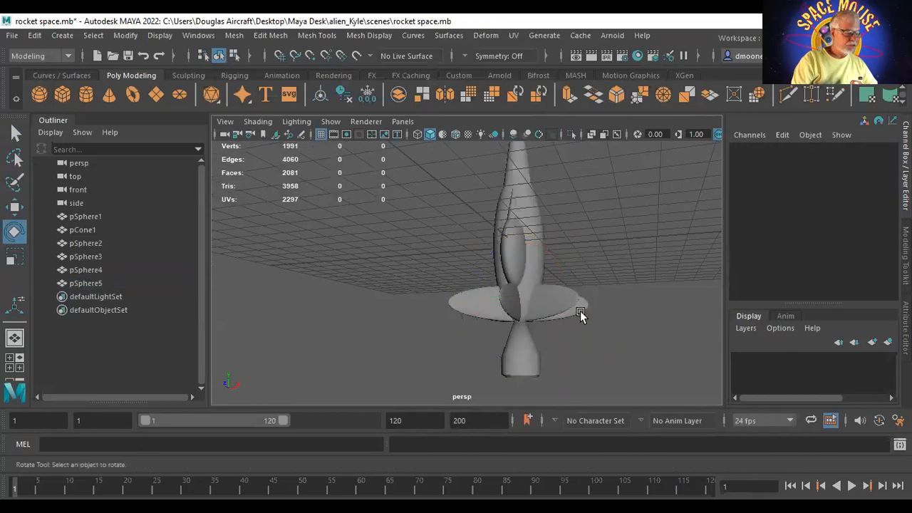
left_click(561, 298)
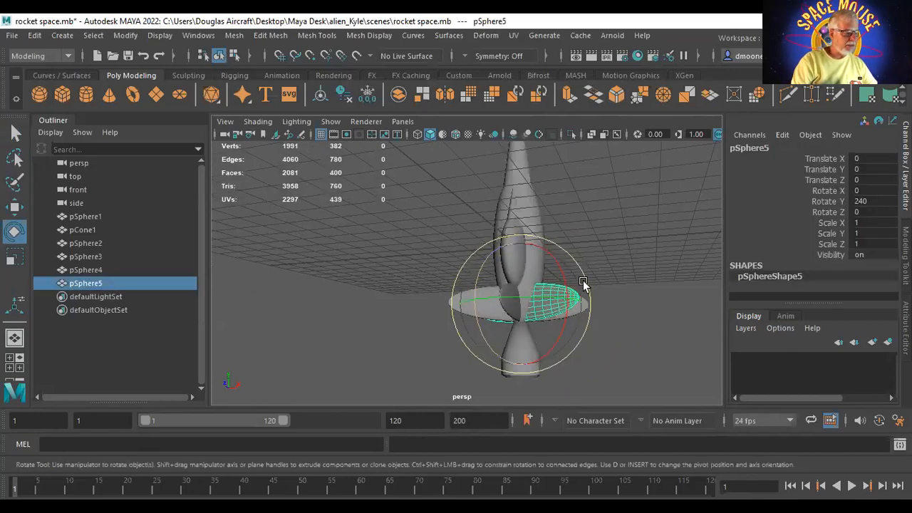
key("q")
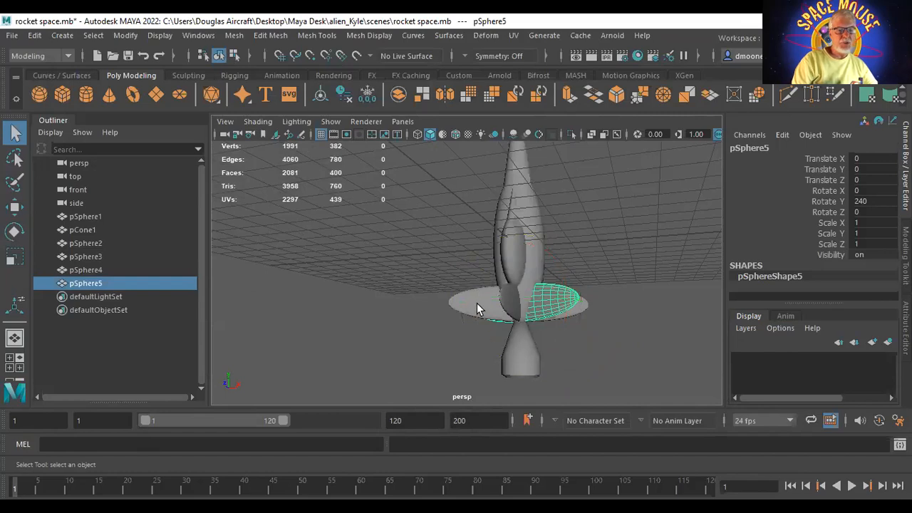
left_click(478, 305, "shift")
left_click(517, 305, "shift")
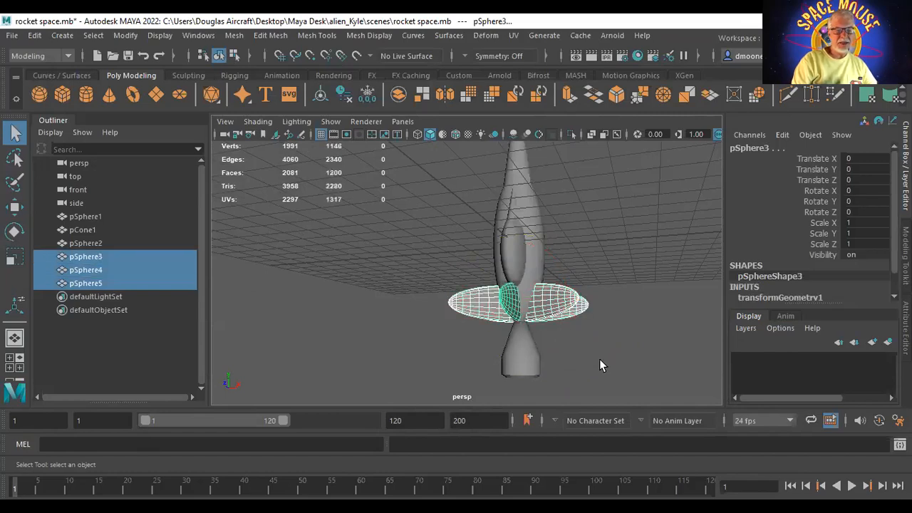
left_click(236, 39)
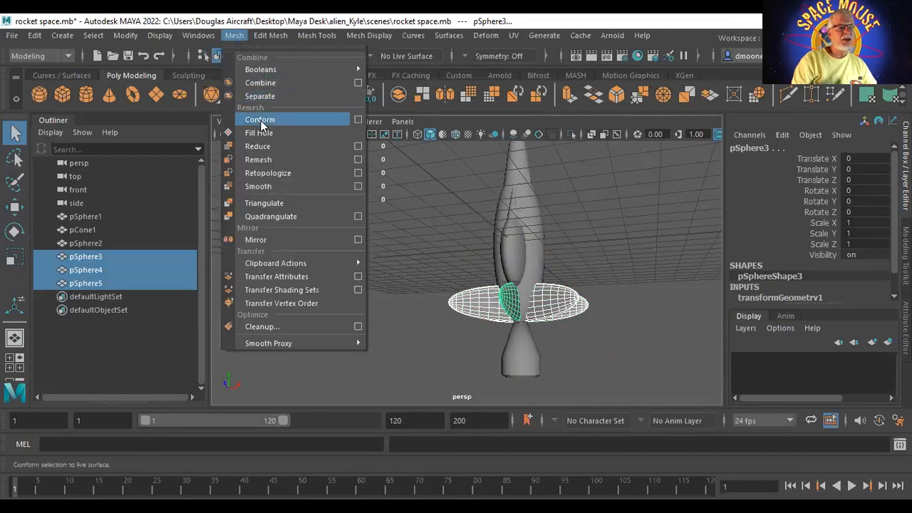
left_click(260, 82)
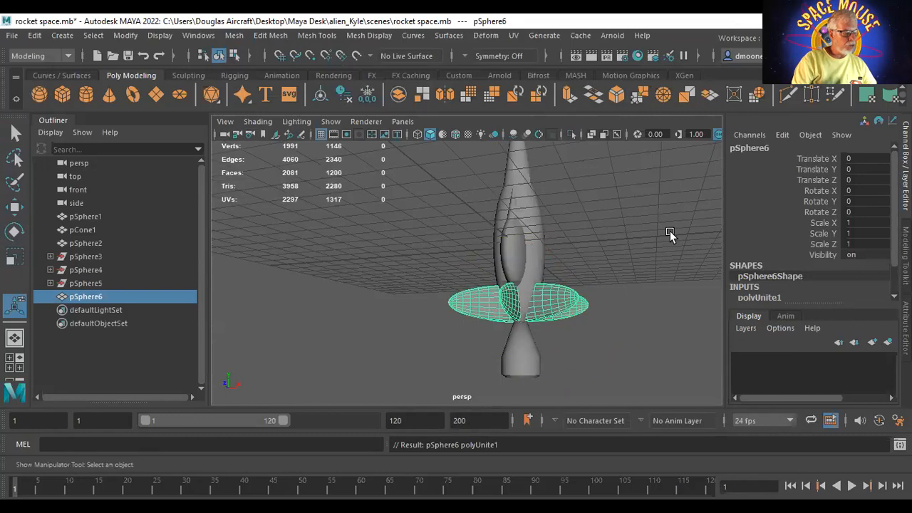
Duplicate the combined wing set and move the copy up the rocket body to a Y translation of about 4.8
key("ctrl+d")
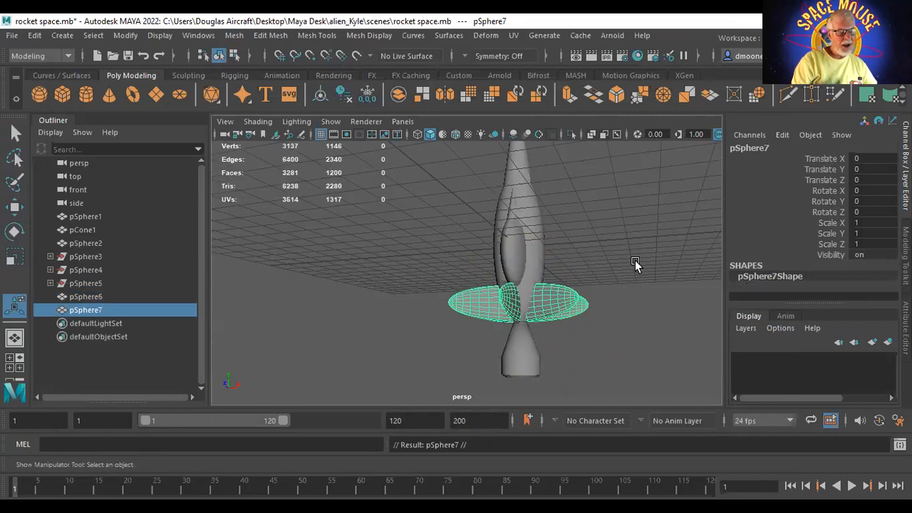
key("w")
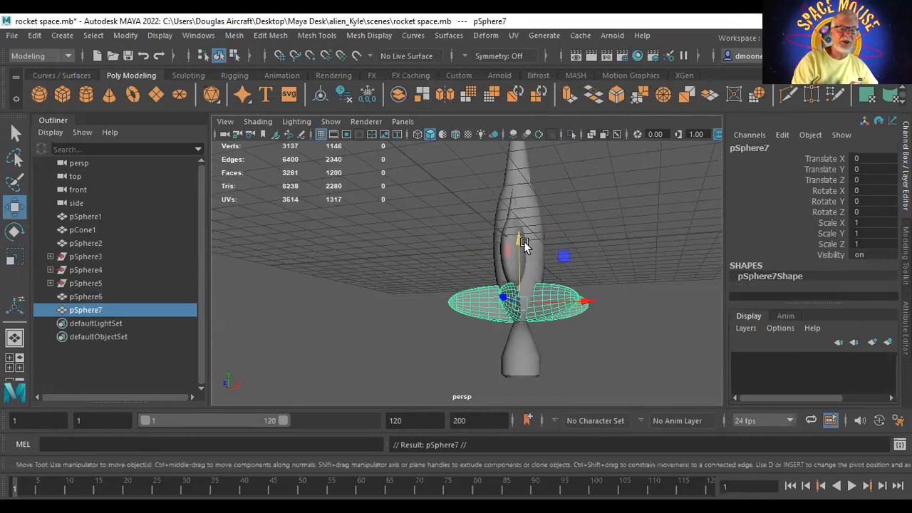
left_click_drag(518, 240, 513, 123)
left_click_drag(589, 253, 575, 302, "alt")
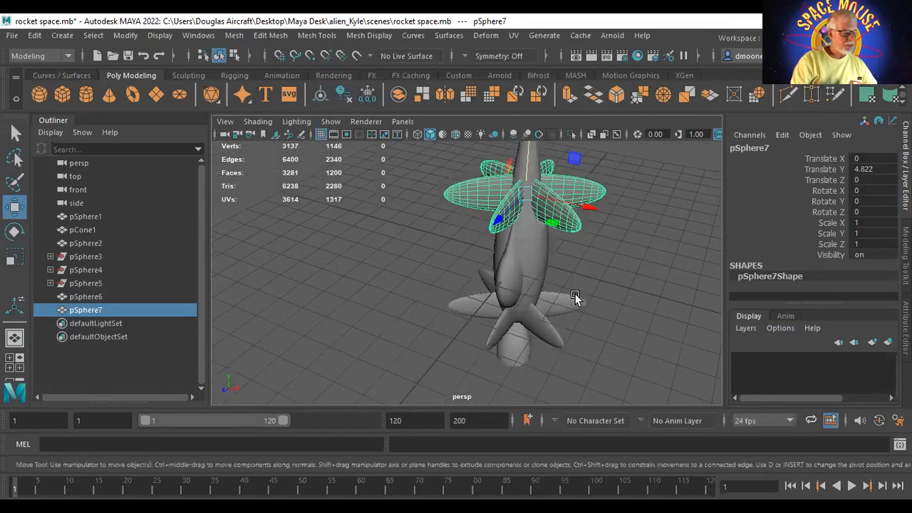
Scale the upper wing set uniformly to about 0.634 and raise it to a Y translation of about 5.08
key("r")
left_click_drag(527, 189, 487, 218)
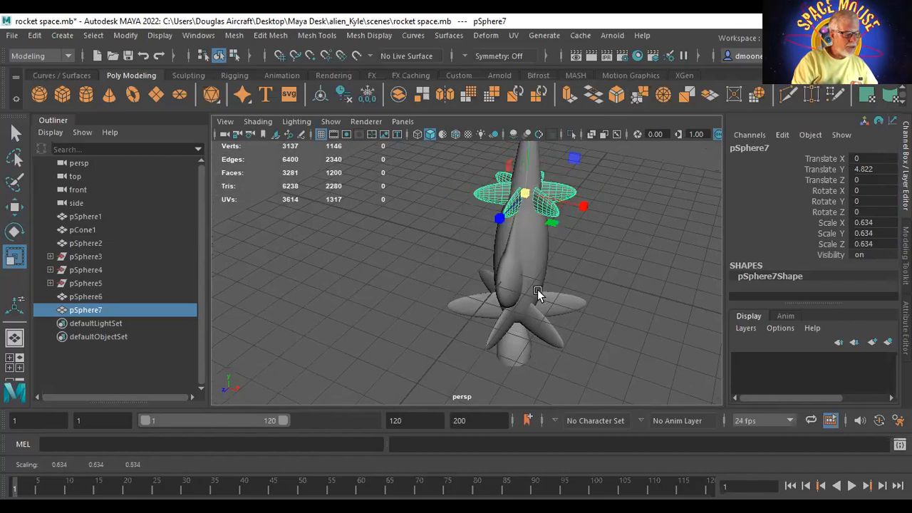
key("w")
middle_click_drag(618, 254, 621, 335, "alt")
mouse_move(532, 207)
left_mouse_down()
mouse_move(529, 64)
mouse_move(531, 329)
mouse_move(529, 189)
mouse_move(533, 200)
left_mouse_up()
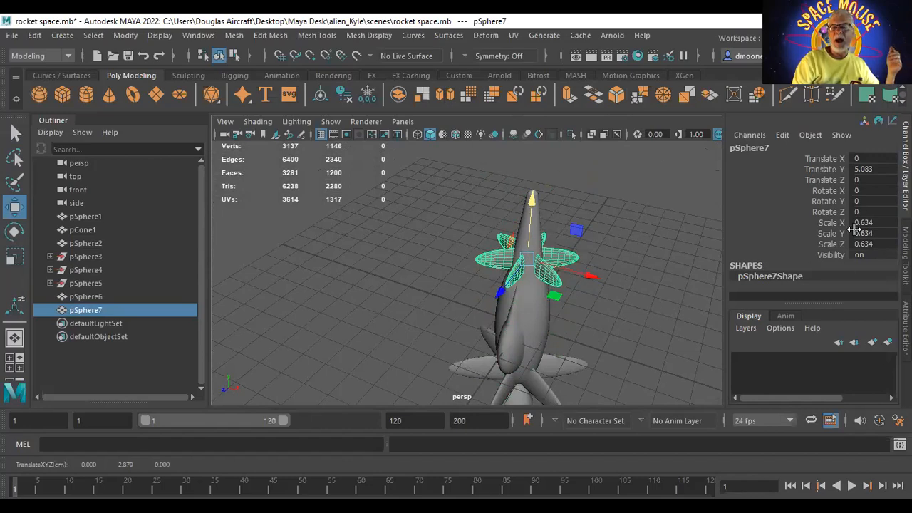
Try a Y rotation of 60 on the upper fin set
double_click(859, 202)
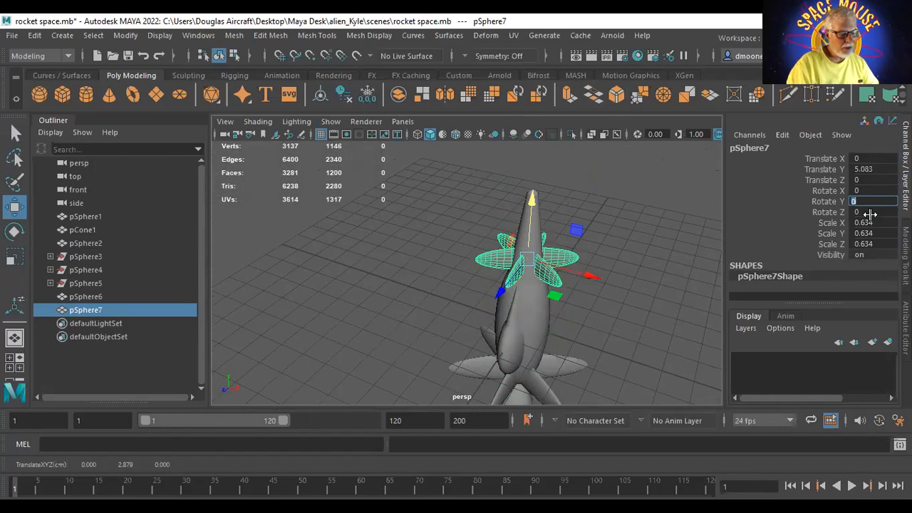
type("6")
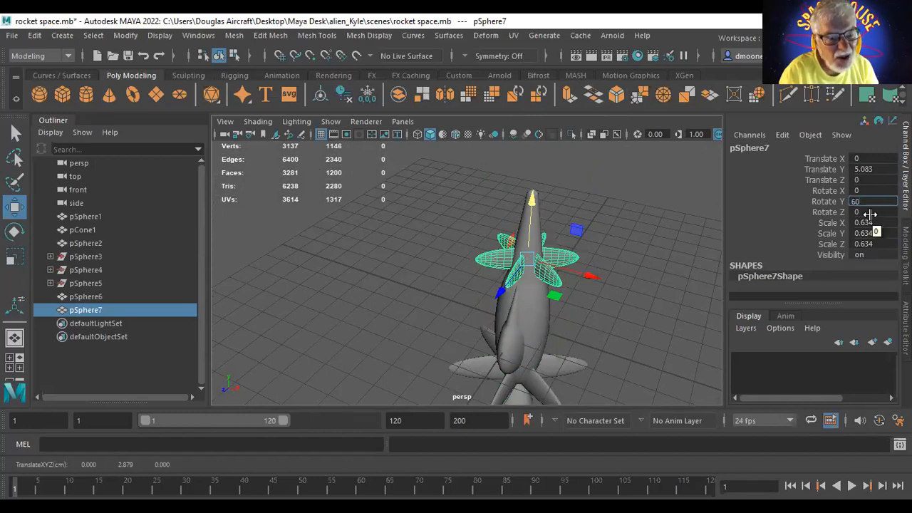
key("Return")
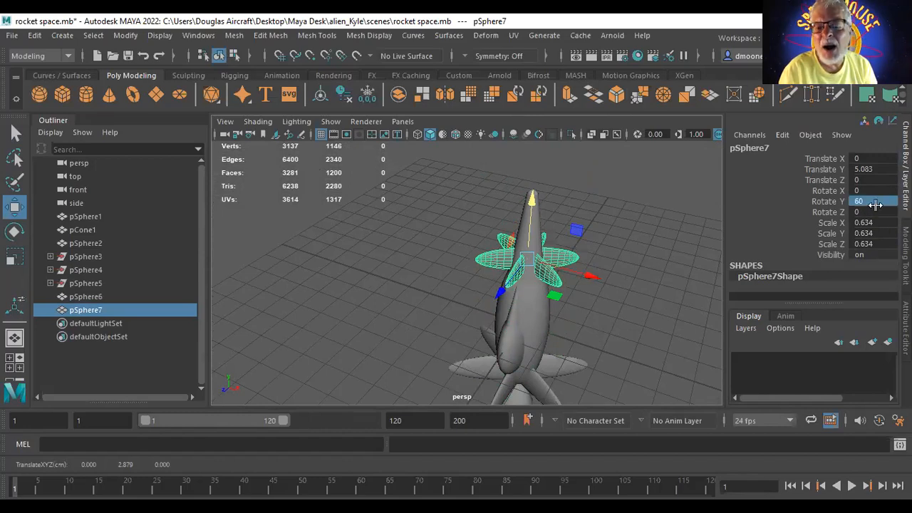
left_click(619, 223)
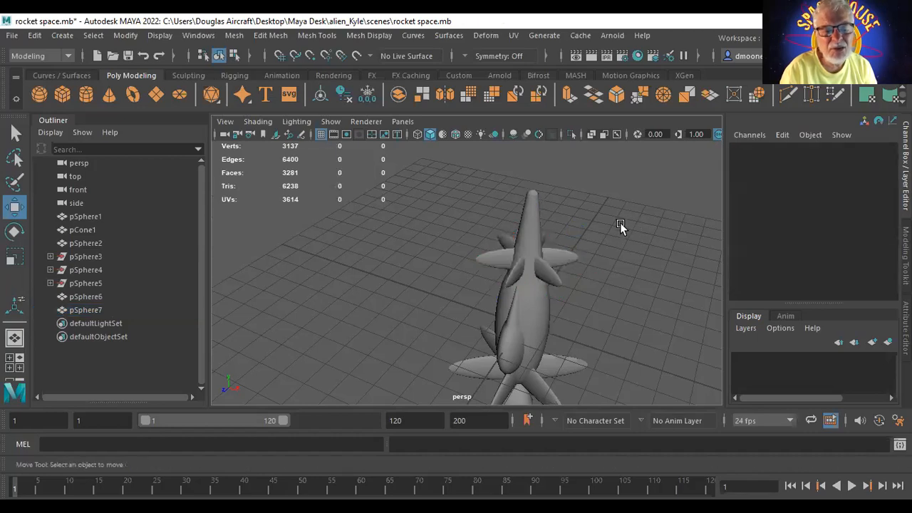
Set the upper fin set's Y rotation to 30 and deselect it
left_click(536, 274)
double_click(861, 201)
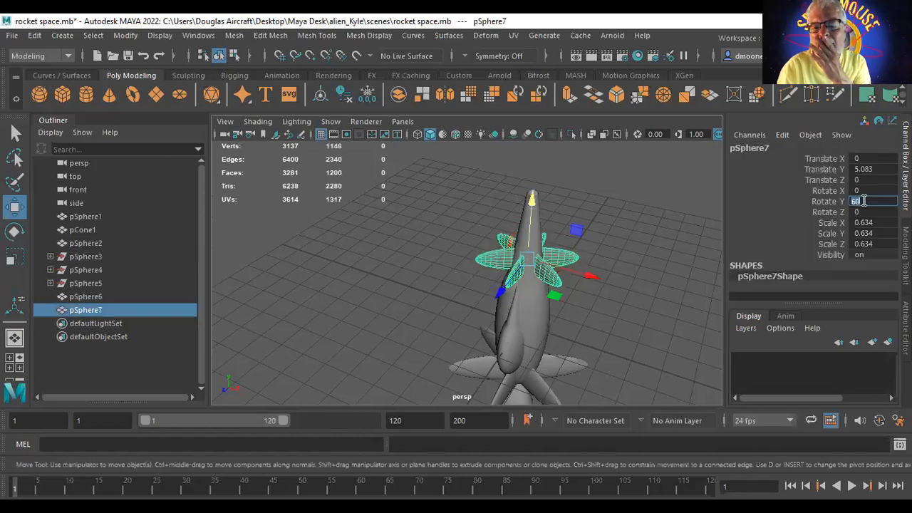
type("30")
key("Return")
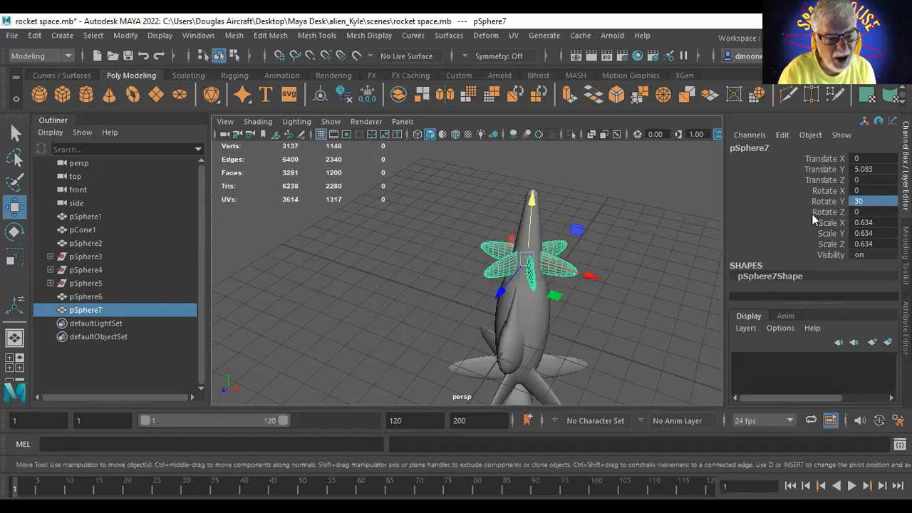
left_click(651, 307)
Open the Duplicate Special options for the upper fin set and reset them to their defaults
left_click_drag(551, 364, 590, 316, "alt")
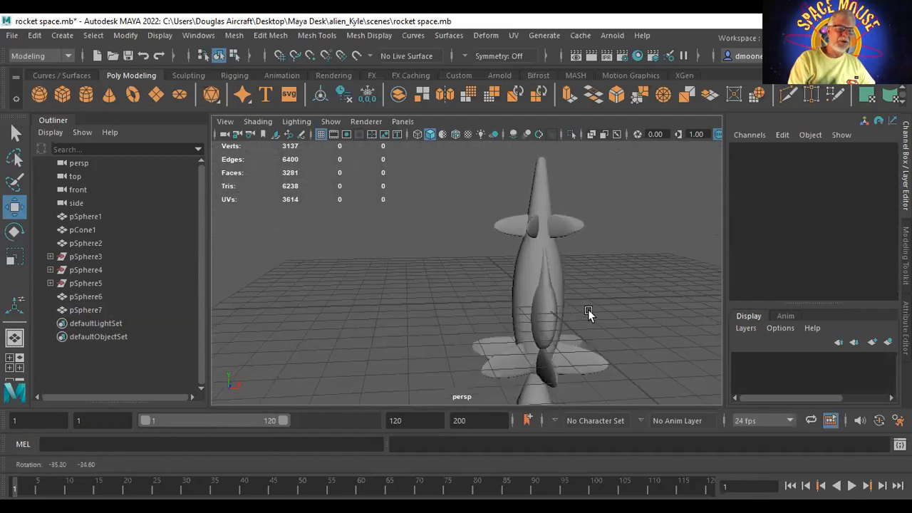
left_click(564, 221)
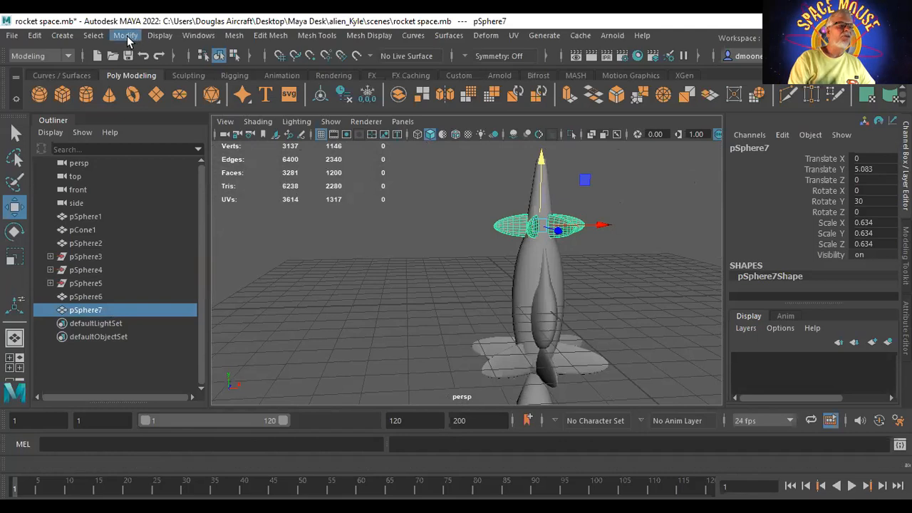
left_click(35, 35)
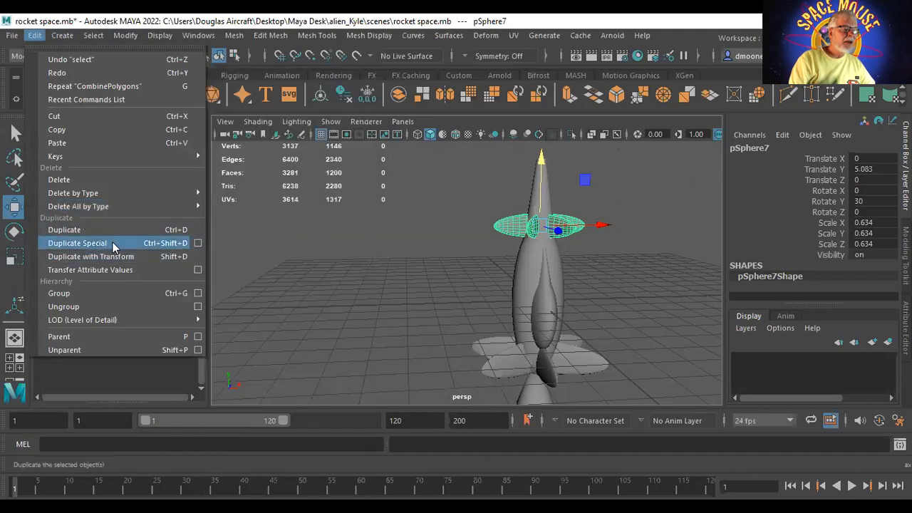
left_click(198, 244)
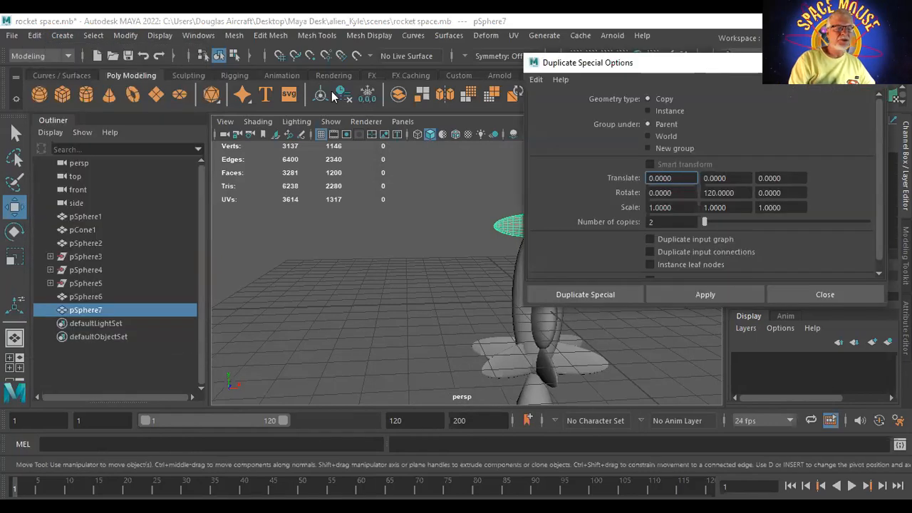
left_click_drag(334, 96, 329, 105)
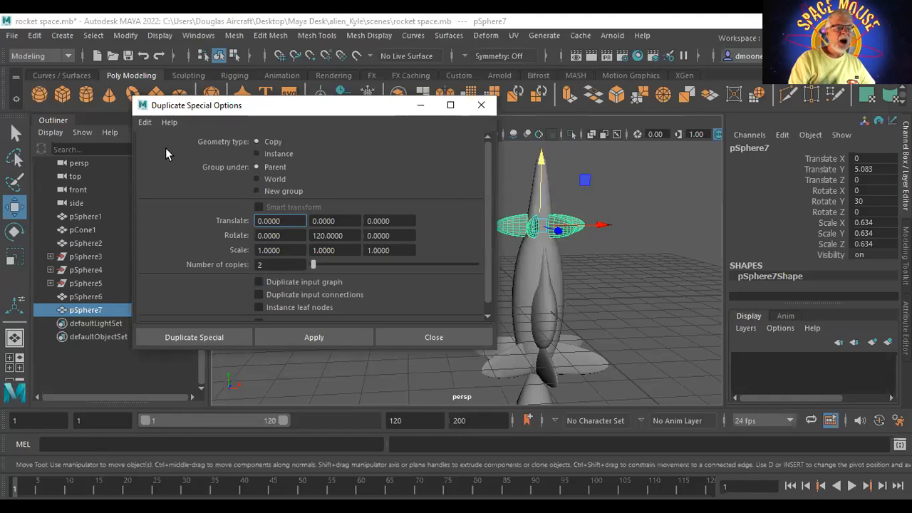
left_click(144, 124)
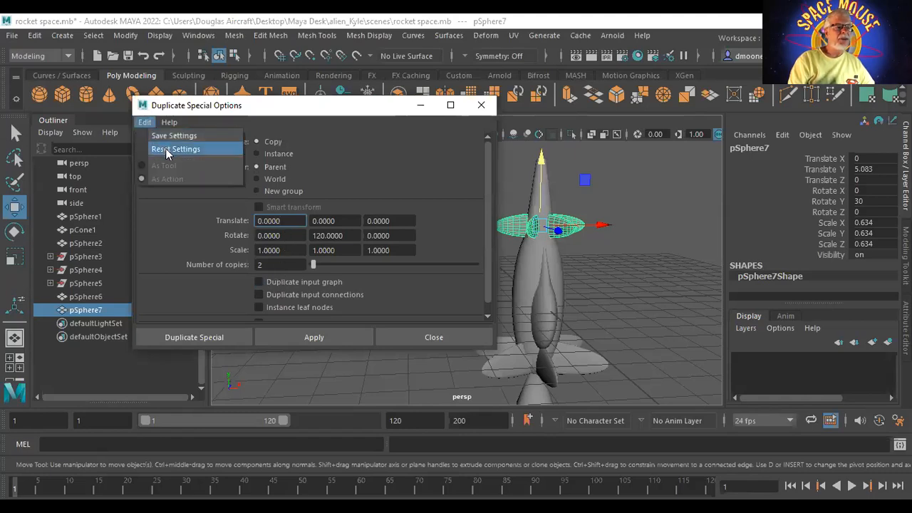
left_click(168, 150)
Set Duplicate Special to 2 copies with a Y translation of 0.5, keeping the upper fin set selected
left_click(259, 265)
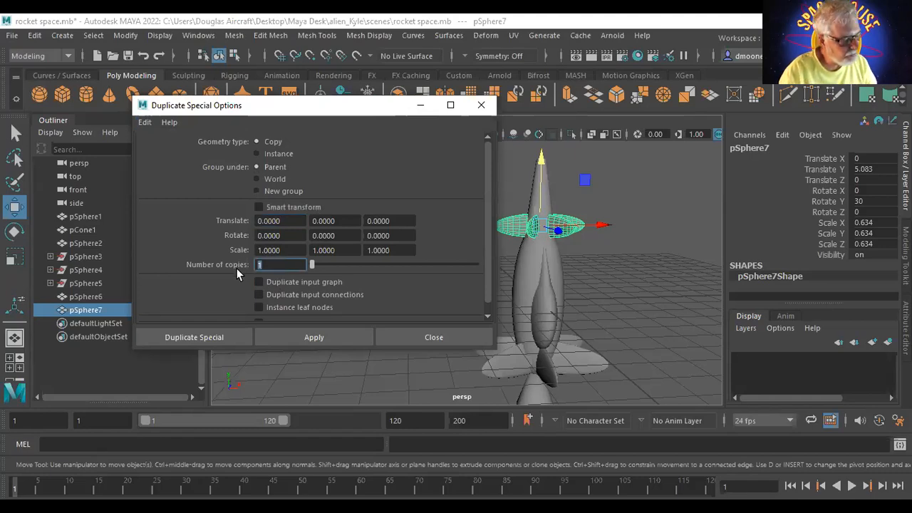
type("2")
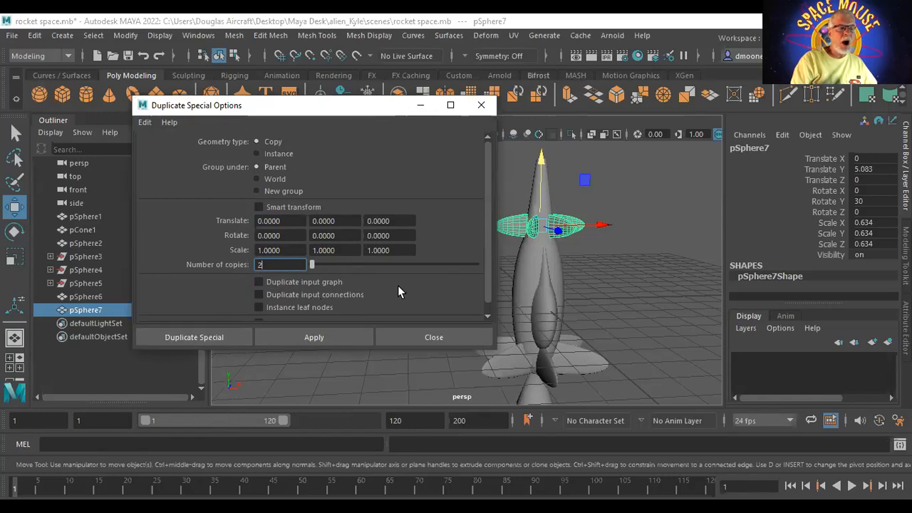
left_click(674, 246)
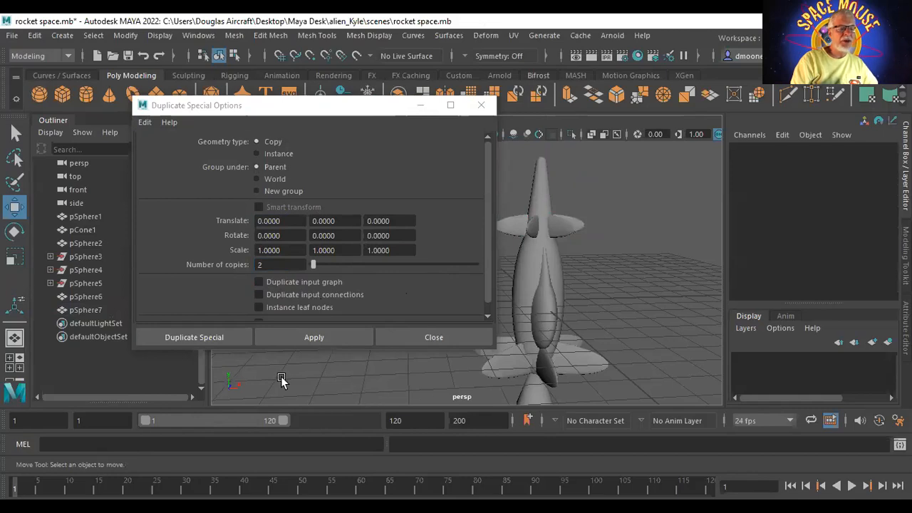
left_click(576, 226)
left_click(663, 205)
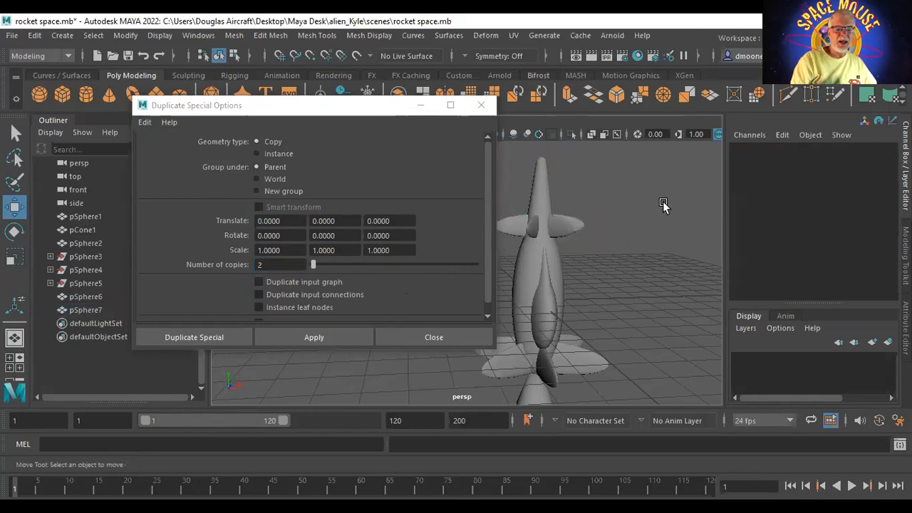
left_click(568, 228)
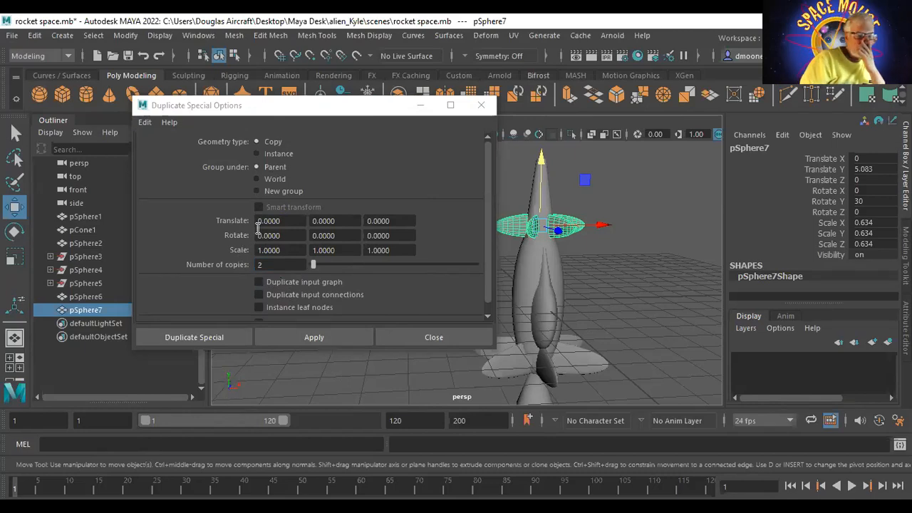
left_click(353, 224)
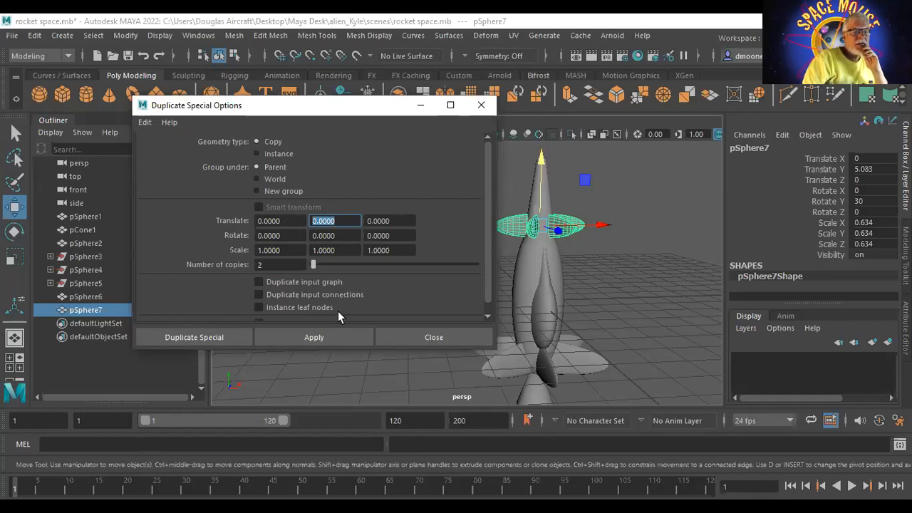
type(".")
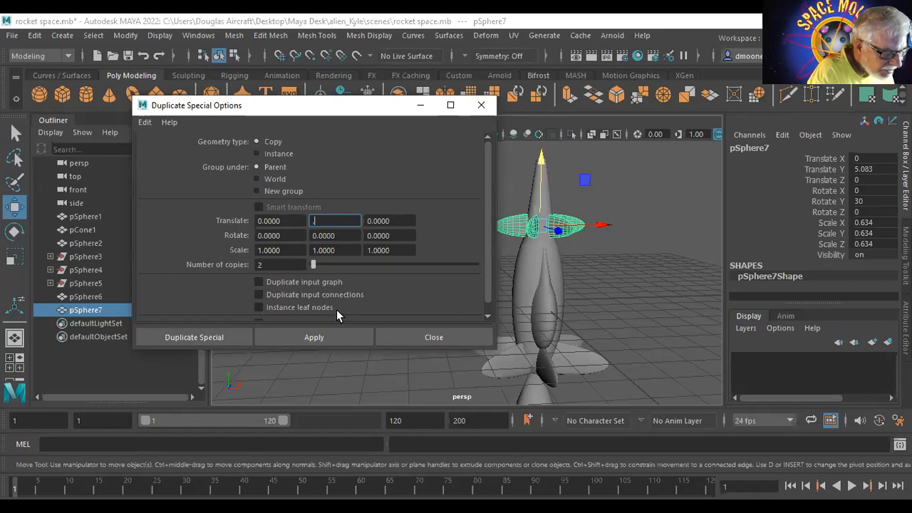
type("5")
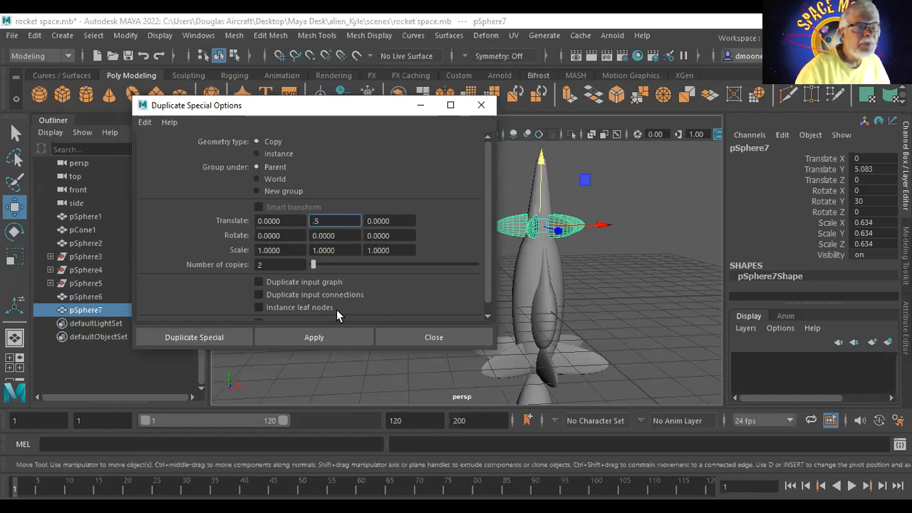
Set the Duplicate Special scale to 0.8 on the X, Y and Z axes
left_click(288, 253)
left_click_drag(288, 253, 255, 250)
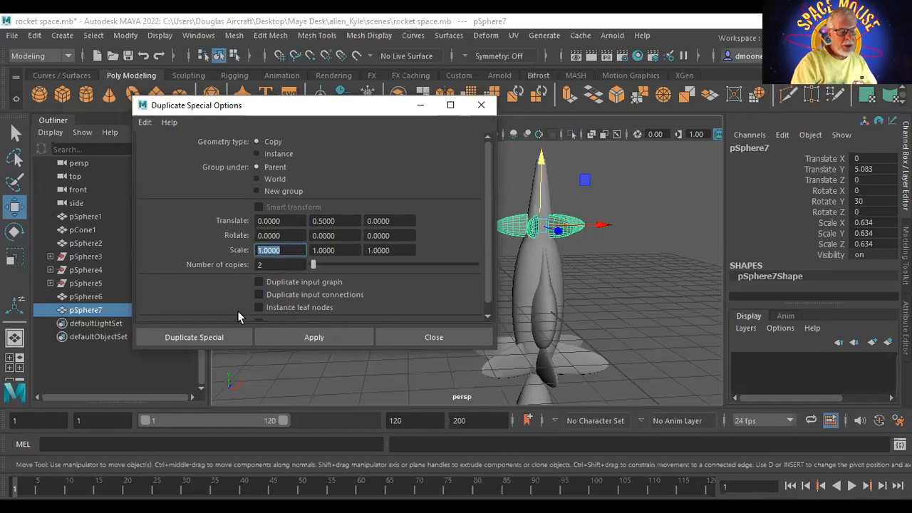
type(".8")
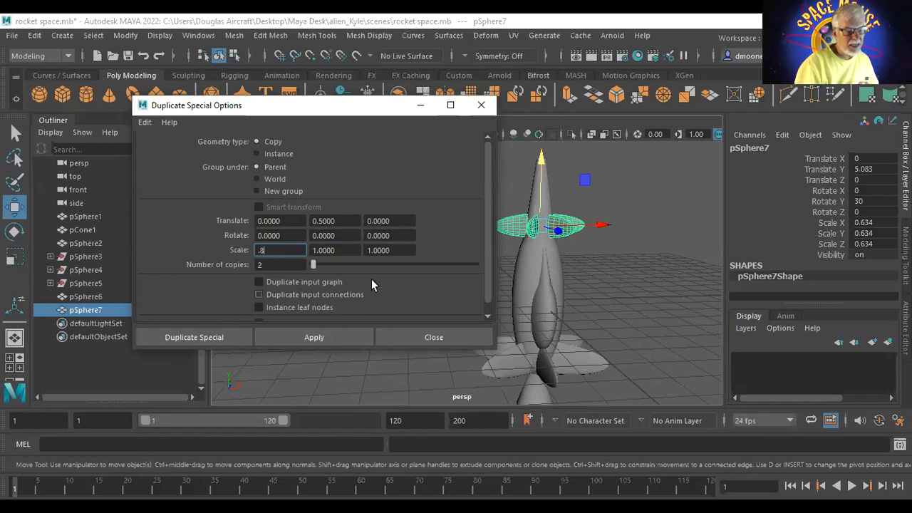
left_click(350, 253)
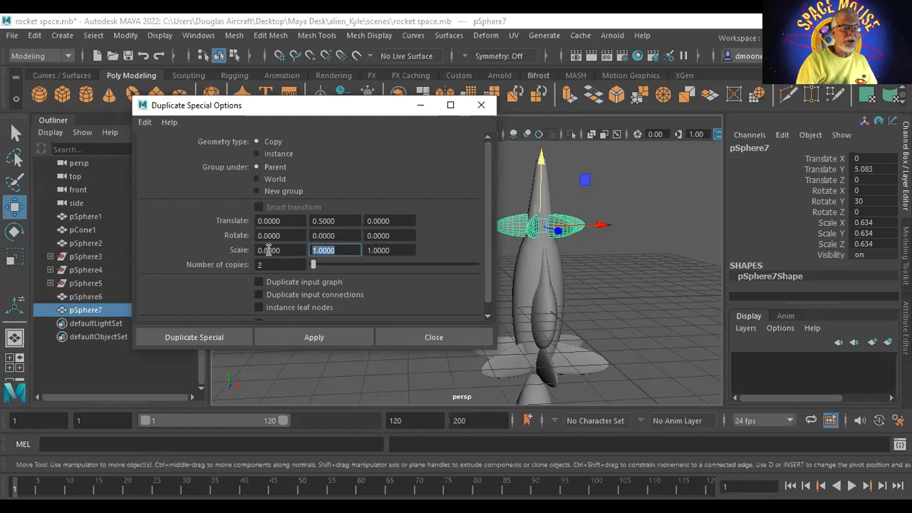
type(".")
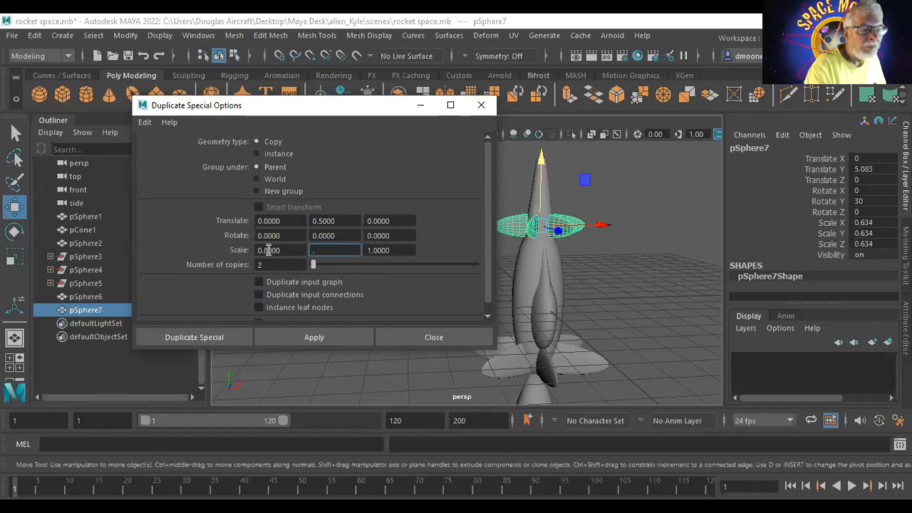
type("8")
left_click(407, 249)
double_click(390, 251)
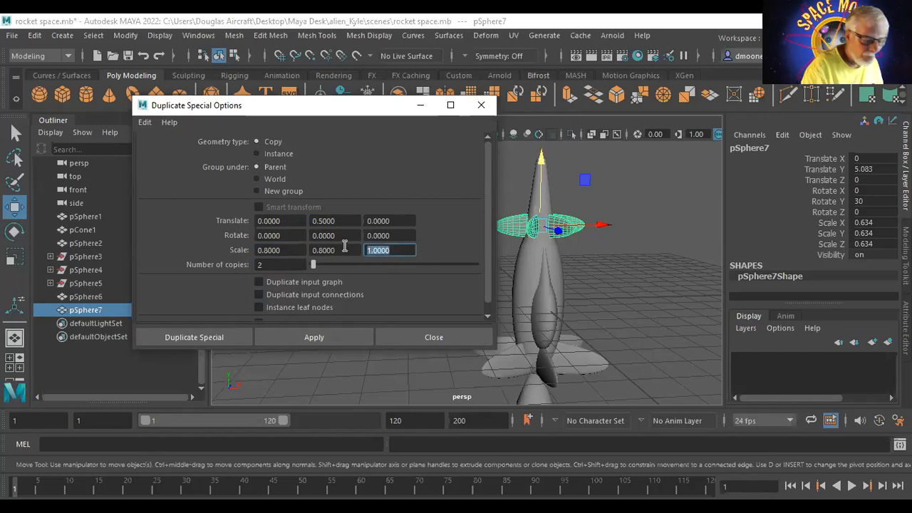
type(".8")
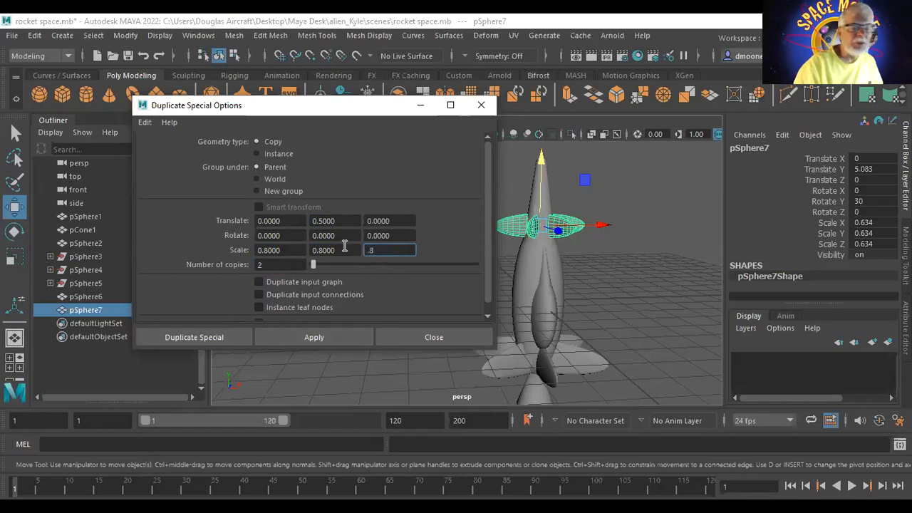
Apply the duplication to the upper fin set and inspect the stacked copies on the rocket from several angles
left_click(322, 343)
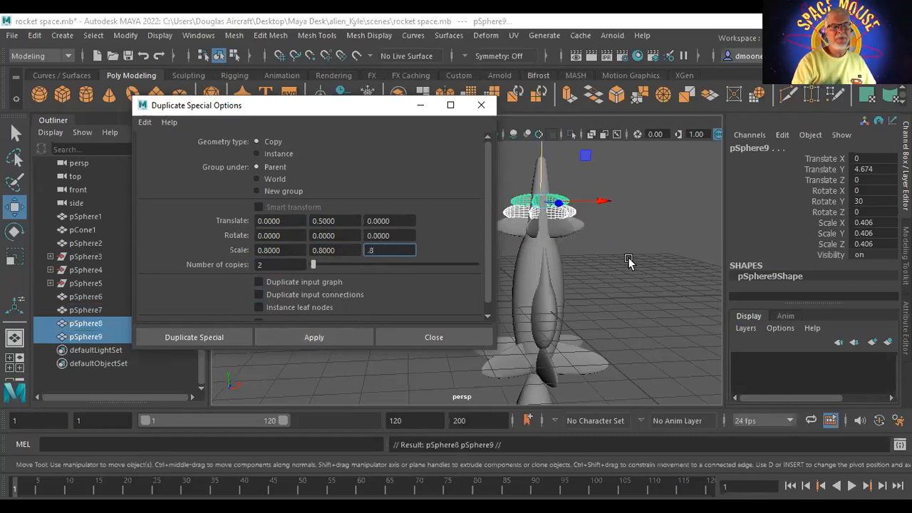
left_click(655, 266)
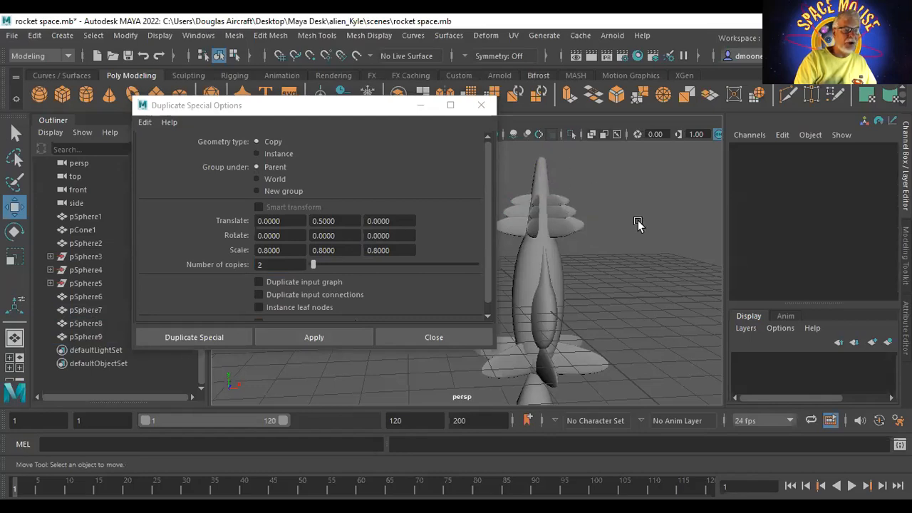
left_click(420, 110)
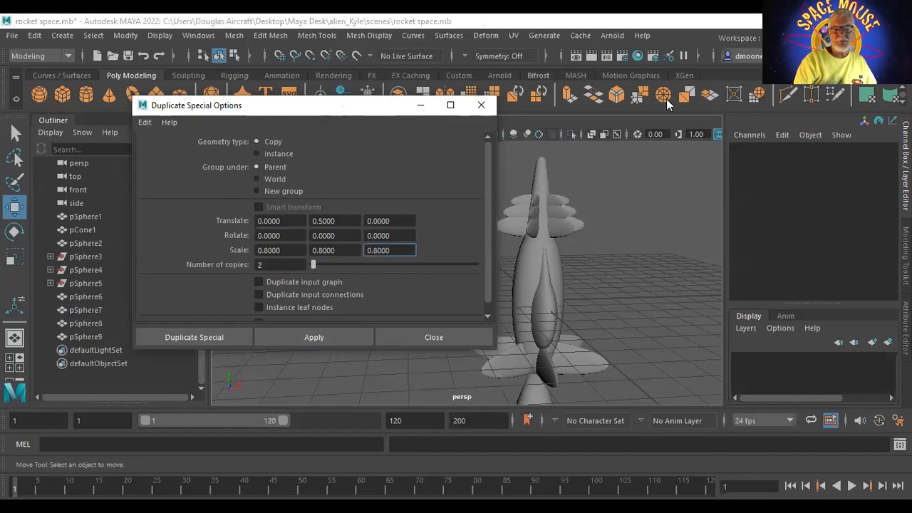
left_click_drag(342, 105, 853, 46)
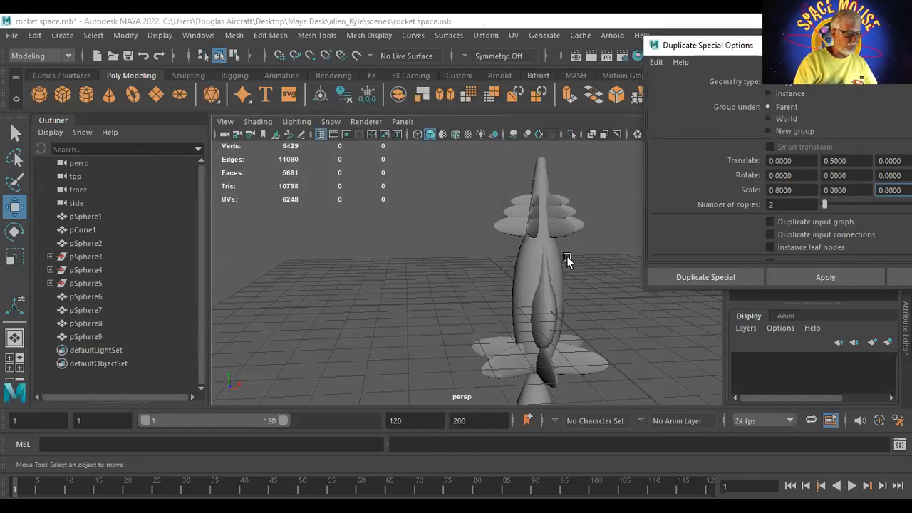
left_click_drag(553, 248, 507, 197, "alt")
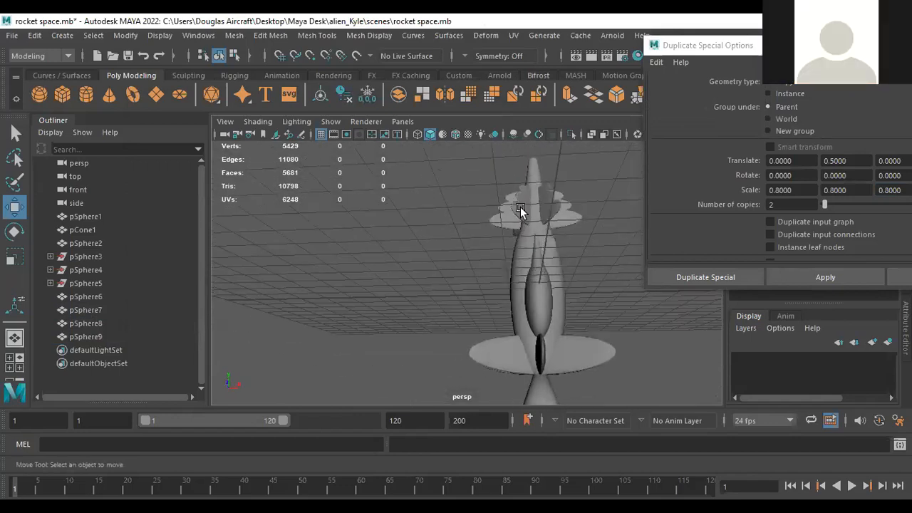
left_click_drag(631, 314, 618, 336, "alt")
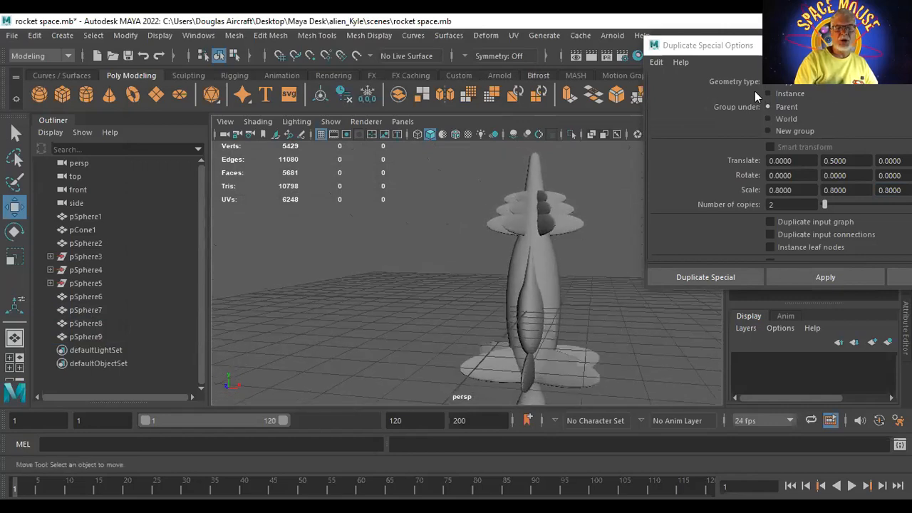
Move the Duplicate Special options window into easier reach and undo the duplication of the upper fin set
left_click_drag(773, 48, 754, 91)
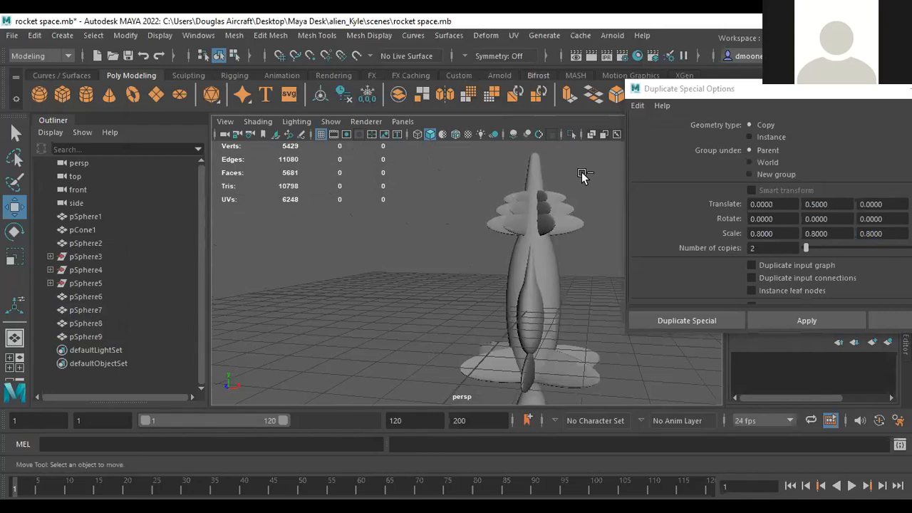
key("ctrl+z")
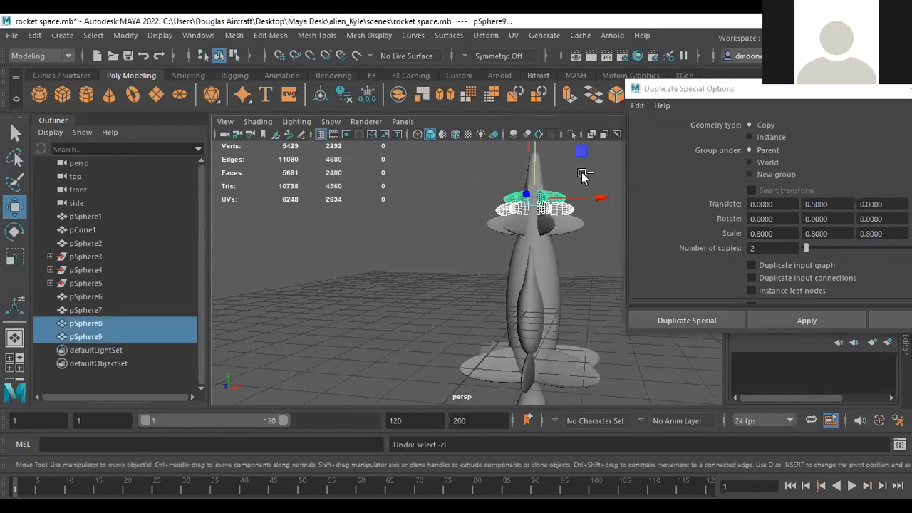
key("ctrl+z")
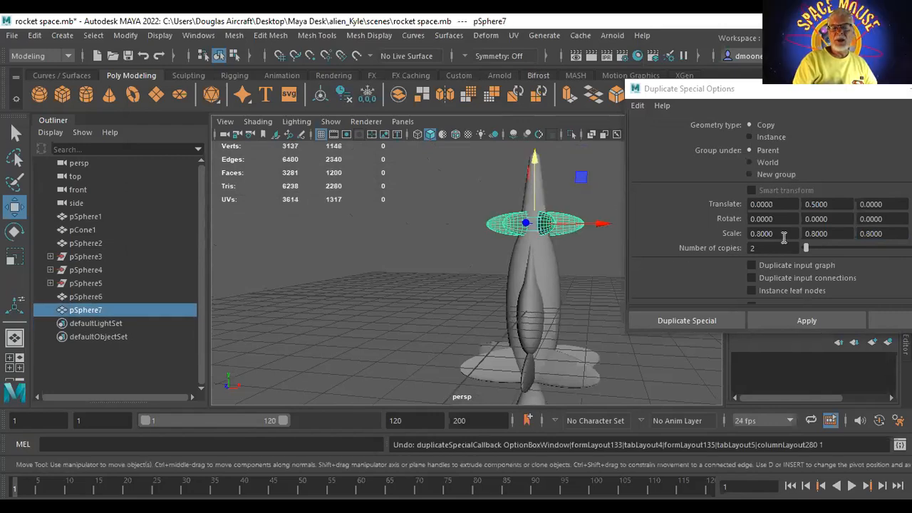
Set the Duplicate Special Y translation to 0.7, apply it to the upper fin set, and clear the selection
double_click(759, 234)
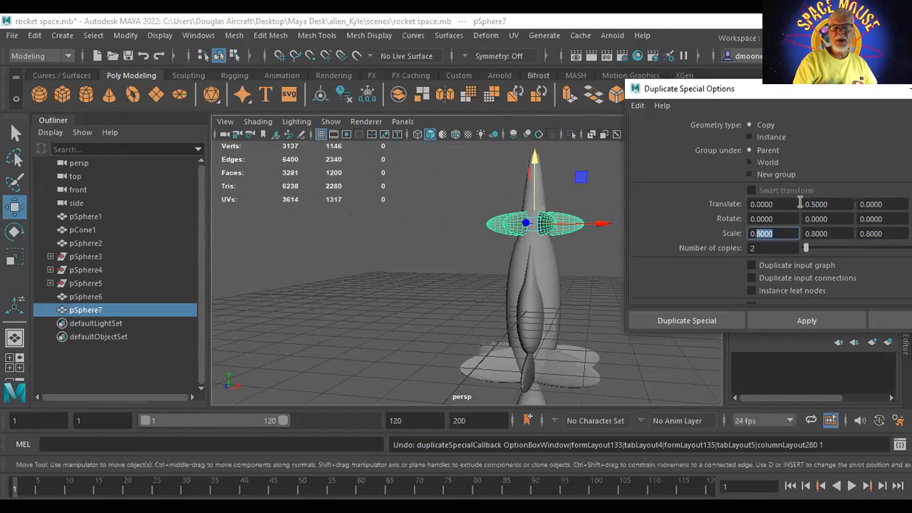
left_click_drag(839, 204, 812, 204)
type("7")
left_click(799, 326)
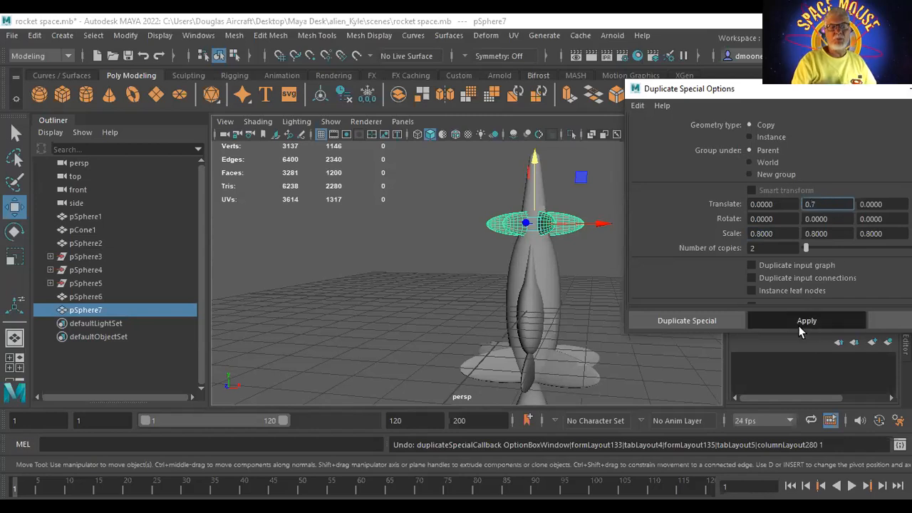
left_click(425, 264)
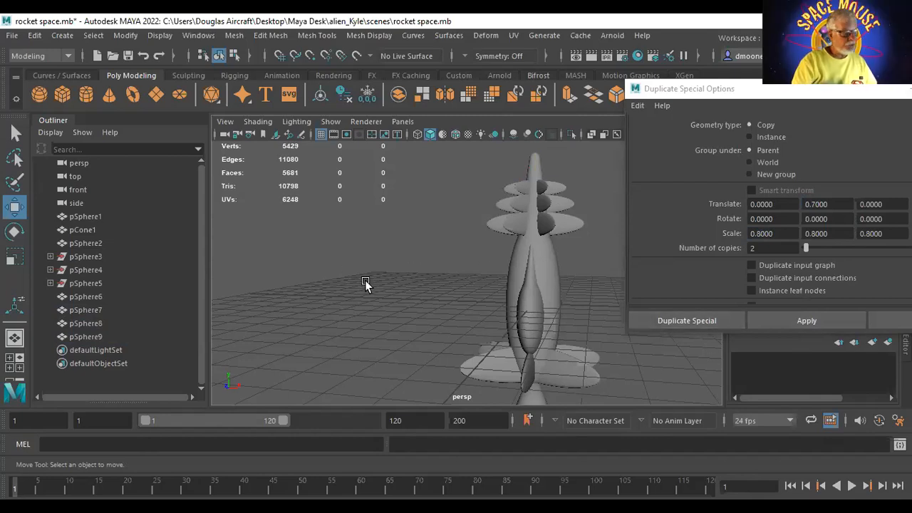
Save the scene as a new Maya Binary file named rocket space2.mb
left_click(11, 36)
left_click(51, 103)
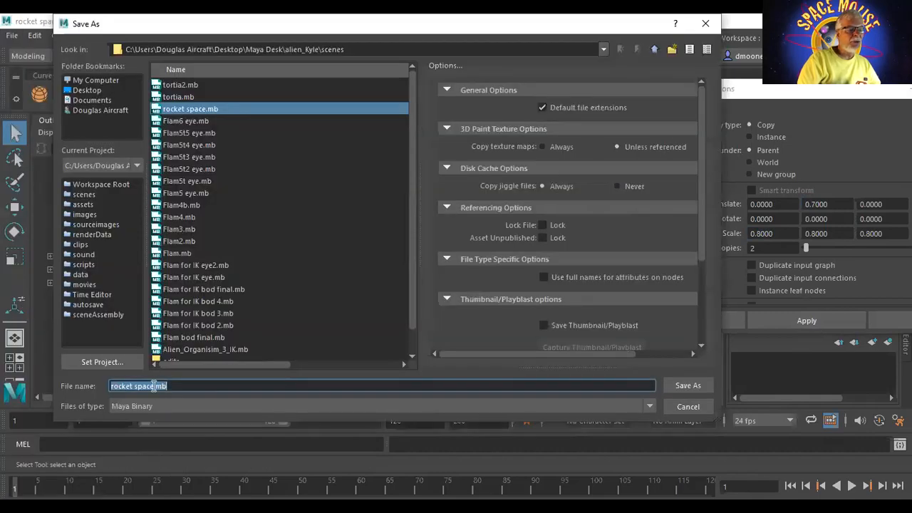
left_click(154, 387)
type("2")
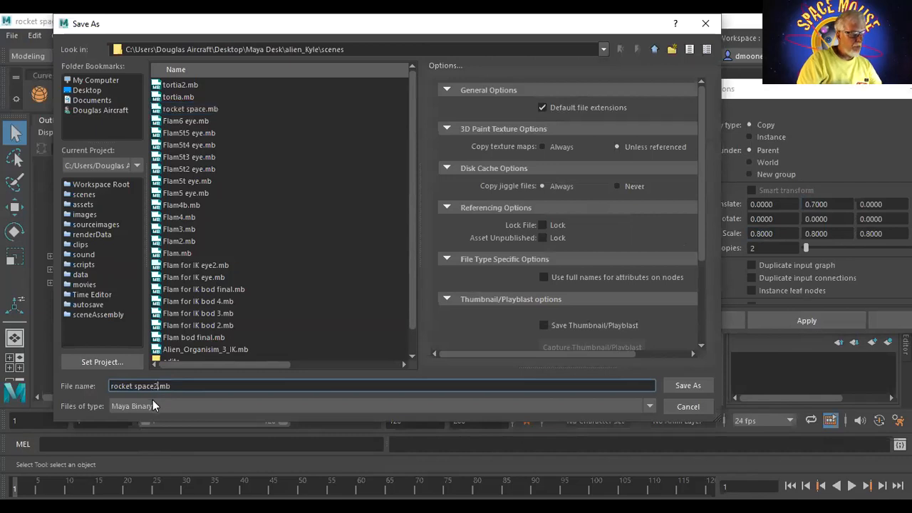
left_click(695, 389)
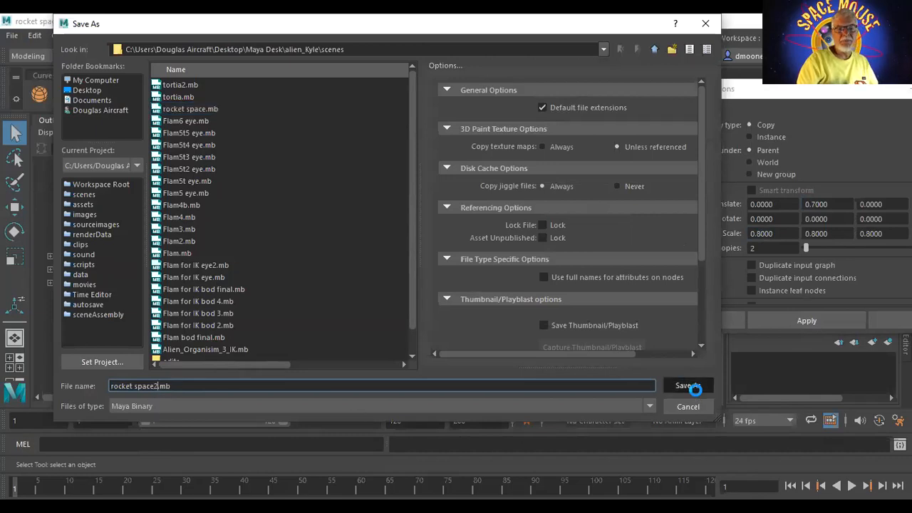
Close the Duplicate Special options window
left_click_drag(473, 240, 460, 277, "alt")
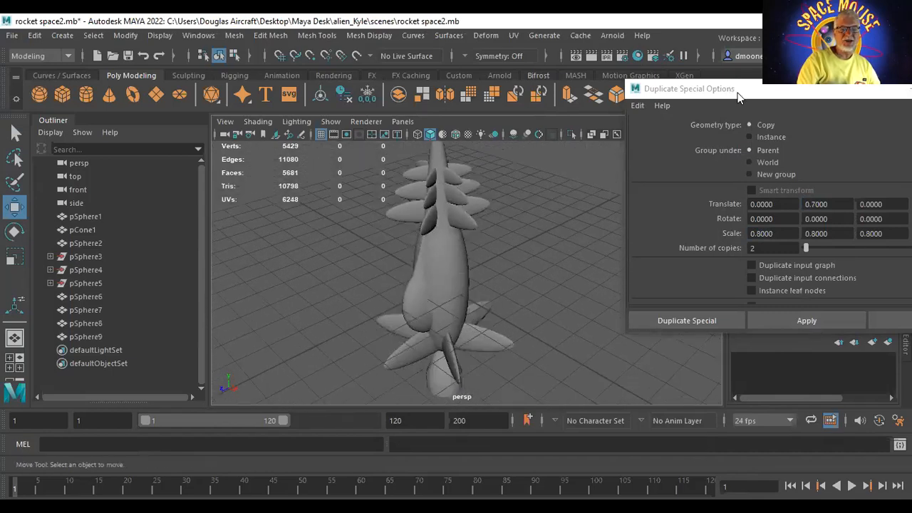
left_click_drag(717, 89, 613, 137)
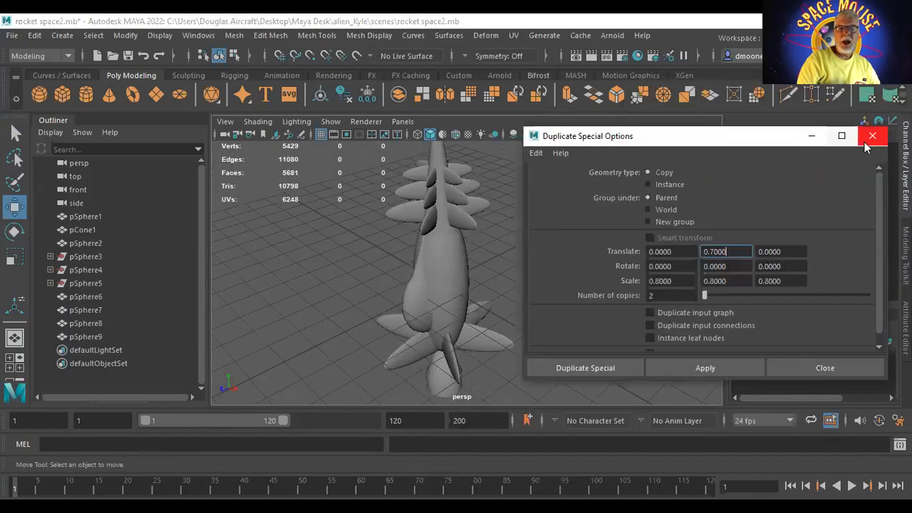
left_click(874, 137)
Examine the stacked upper fin sets one by one, deselect them, and view the whole rocket from farther away
left_click(459, 212)
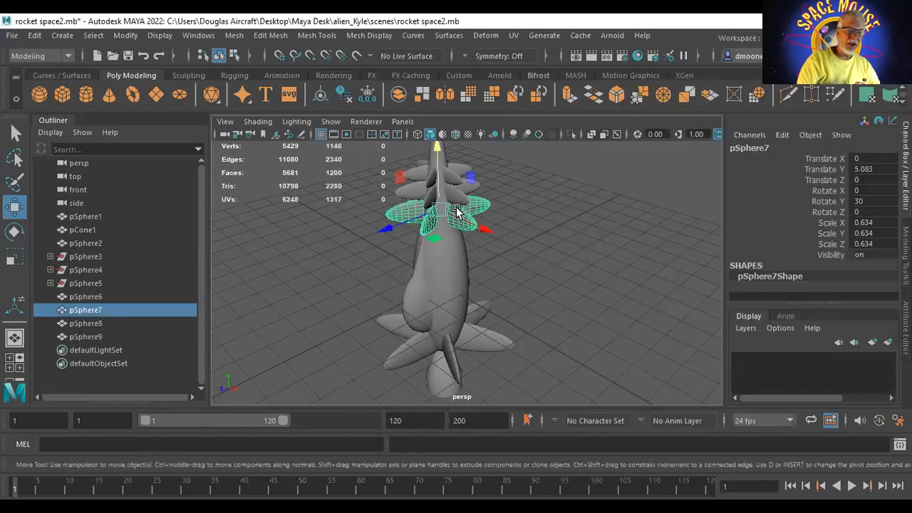
left_click(456, 194)
left_click(462, 171)
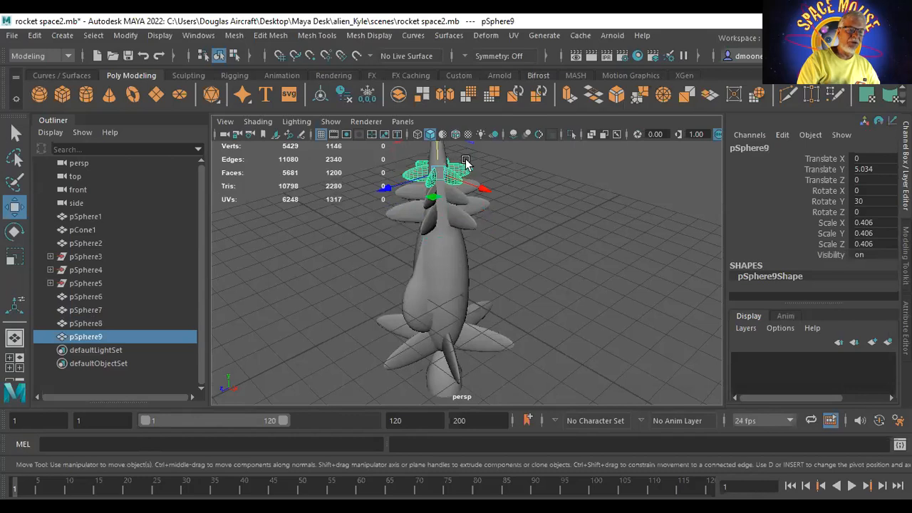
left_click(459, 264)
left_click_drag(602, 326, 628, 301, "alt")
right_click_drag(628, 303, 494, 306, "alt")
left_click(620, 271)
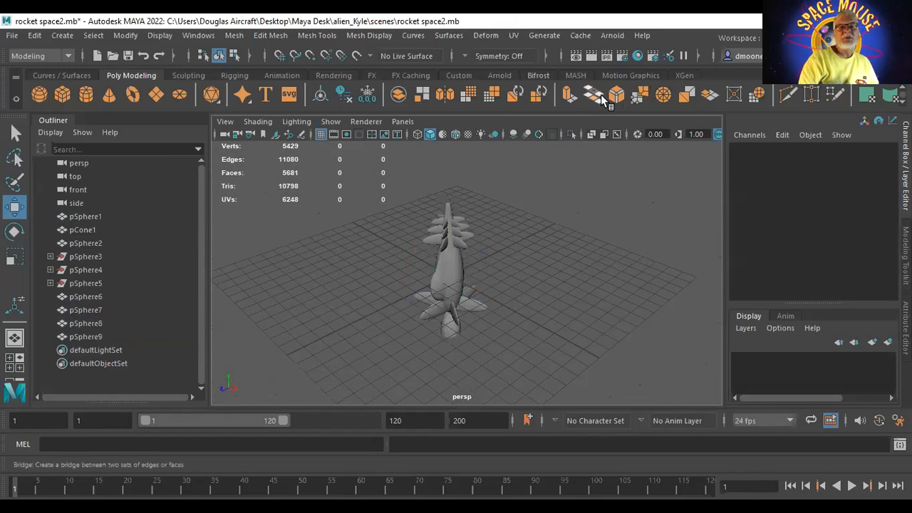
left_click(639, 56)
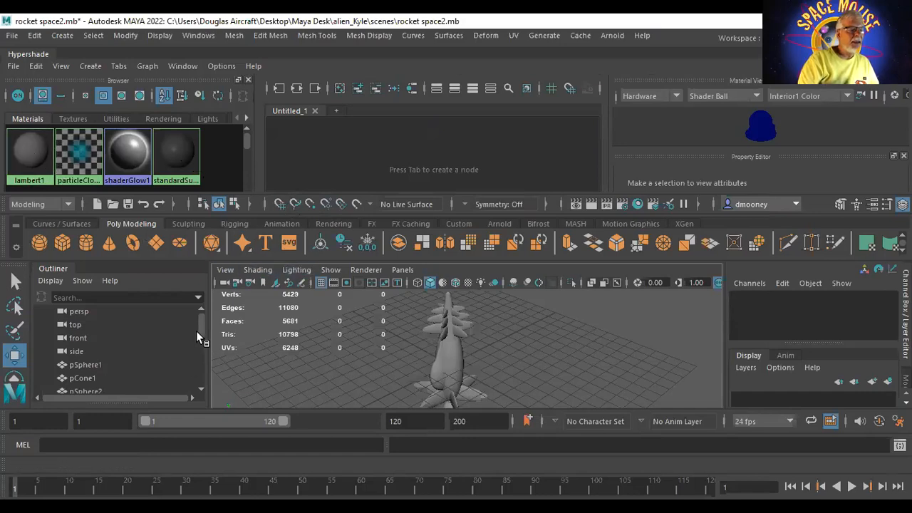
mouse_move(201, 326)
left_mouse_down()
mouse_move(199, 382)
mouse_move(200, 314)
left_mouse_up()
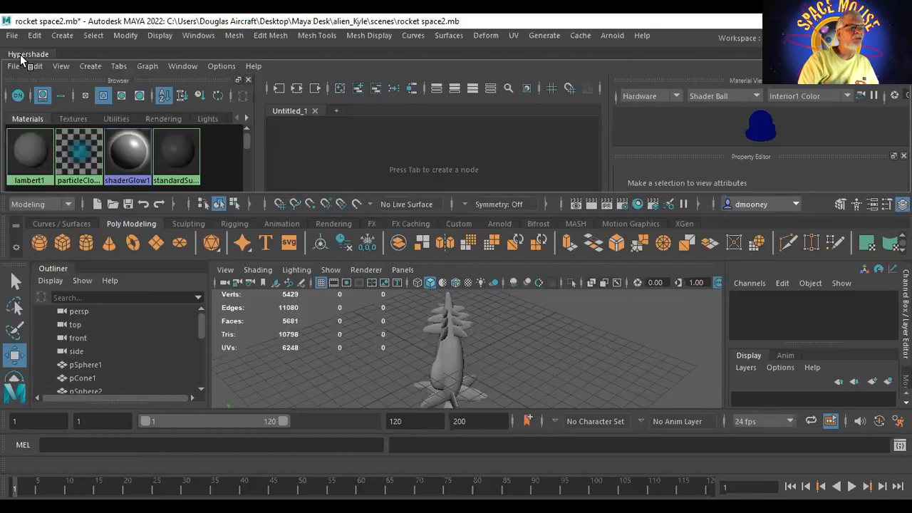
right_click(21, 57)
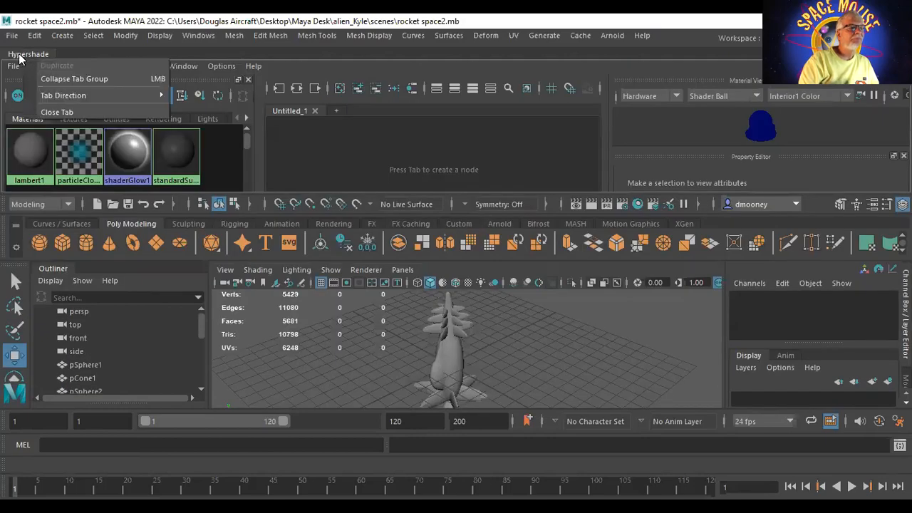
left_click(39, 112)
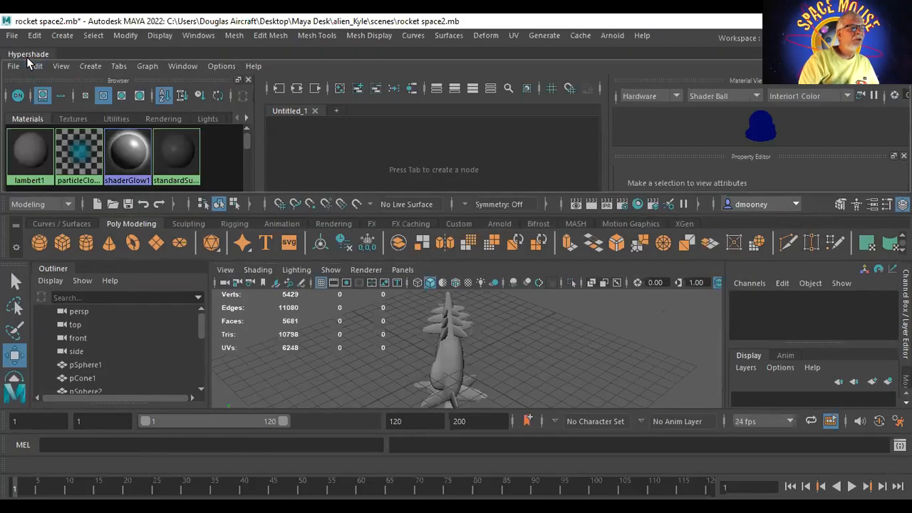
right_click(26, 54)
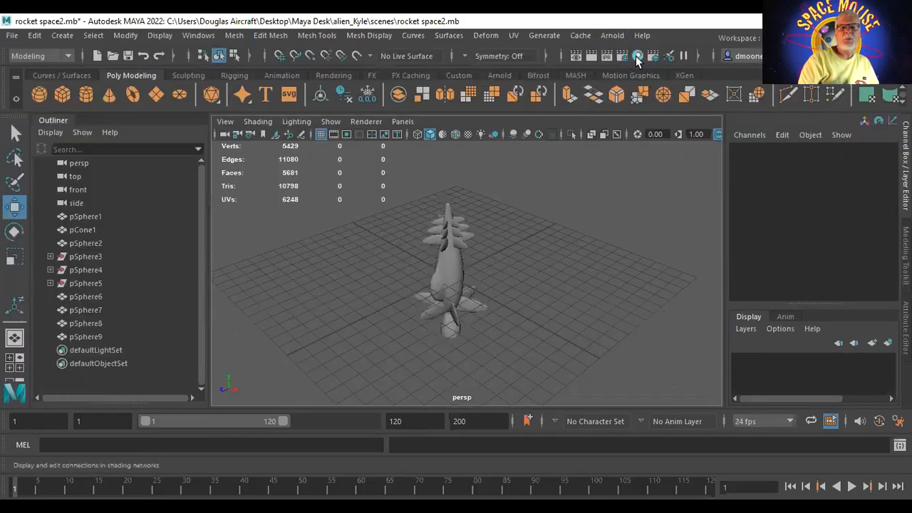
Open the Hypershade and undock it into a floating window over the Outliner area
left_click(638, 59)
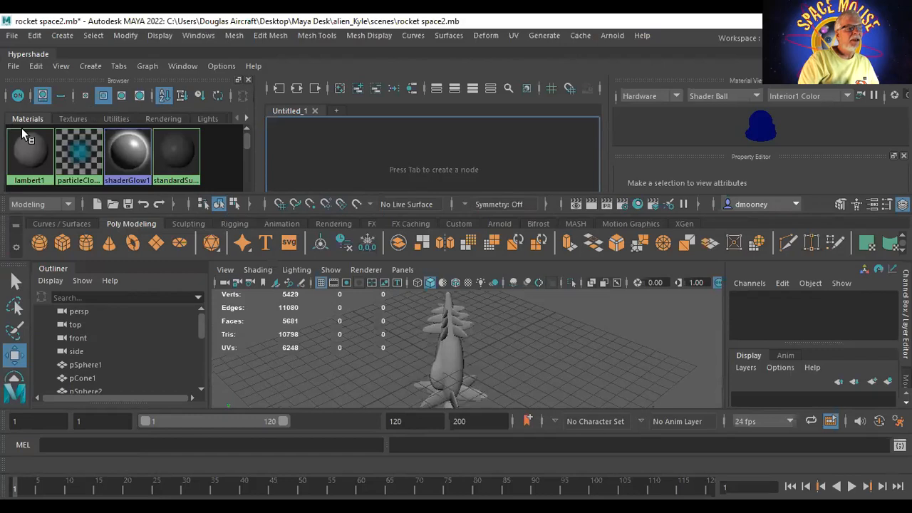
left_click_drag(29, 53, 41, 75)
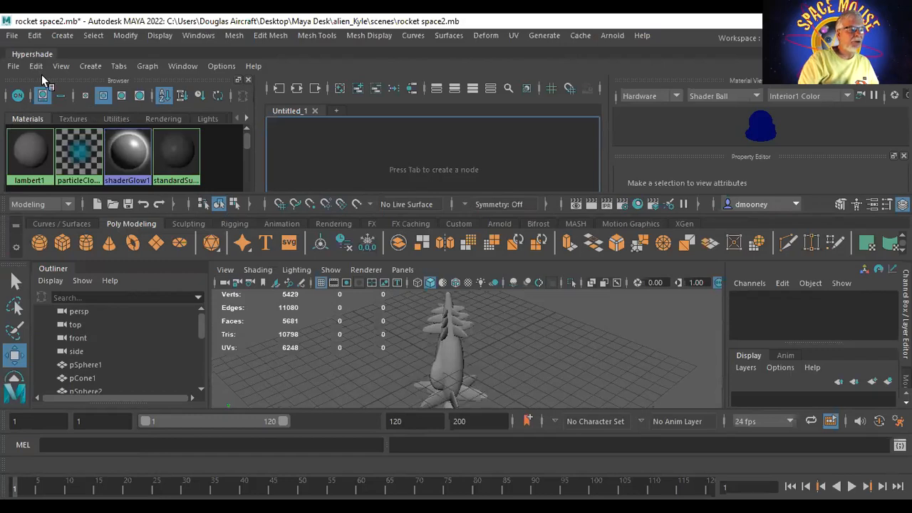
left_click_drag(110, 114, 189, 194)
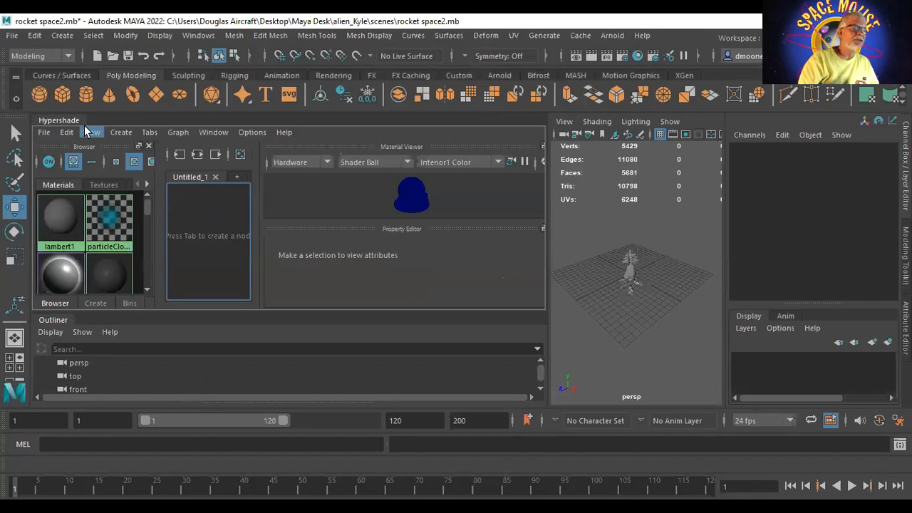
left_click_drag(69, 121, 415, 185)
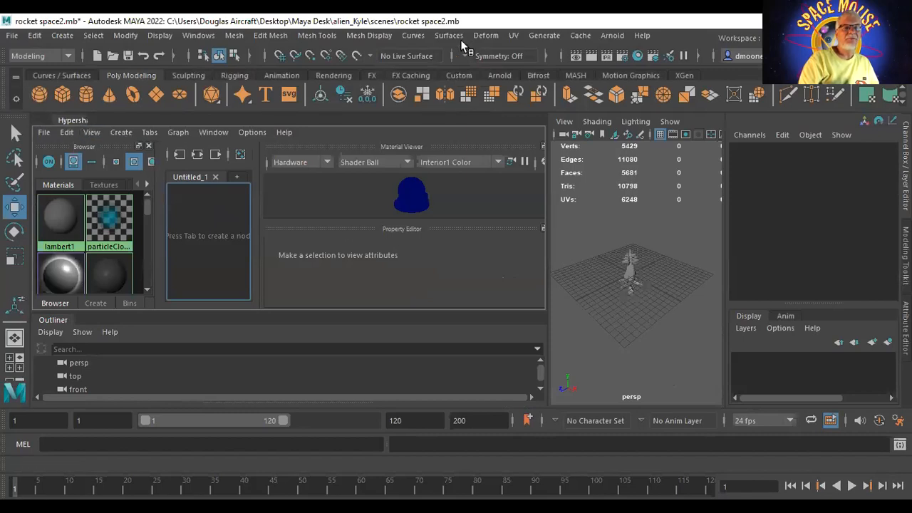
left_click_drag(461, 39, 465, 43)
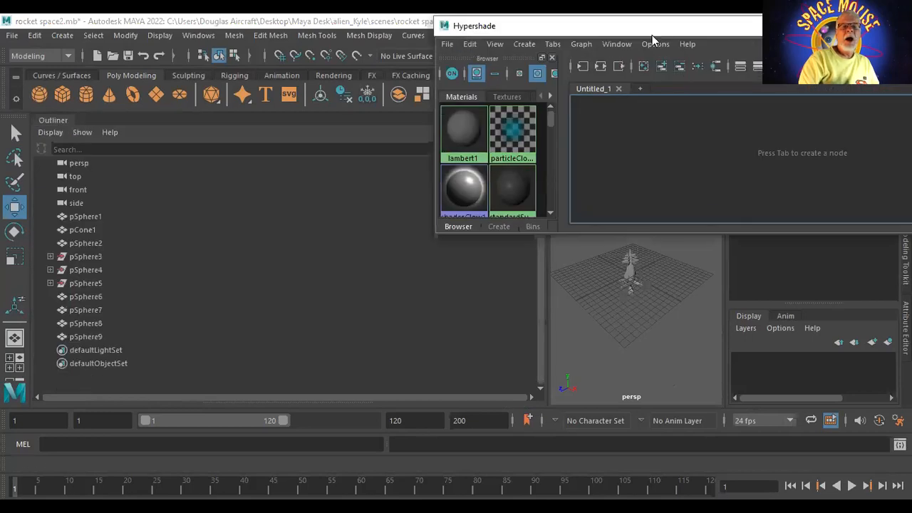
left_click_drag(652, 35, 437, 74)
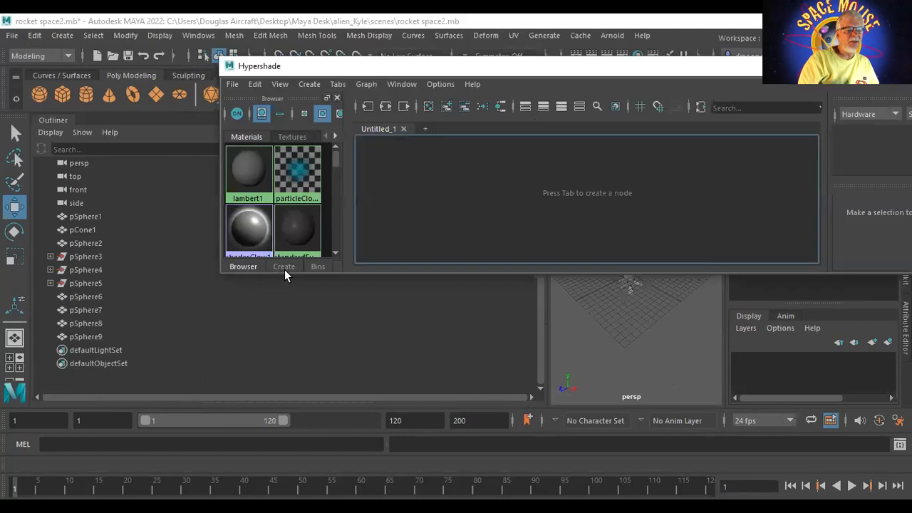
Widen the Hypershade's list of node types and create an Anisotropic material
left_click(284, 267)
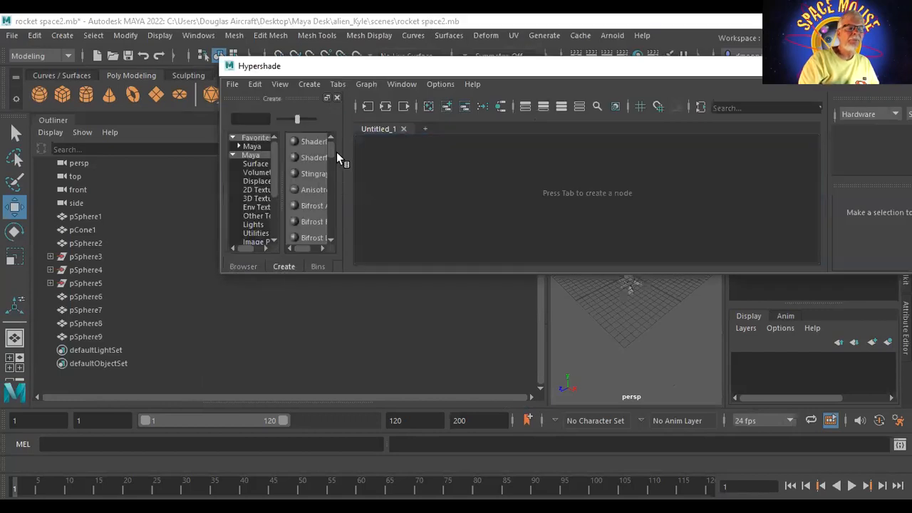
mouse_move(330, 149)
left_mouse_down()
mouse_move(330, 221)
mouse_move(334, 148)
left_mouse_up()
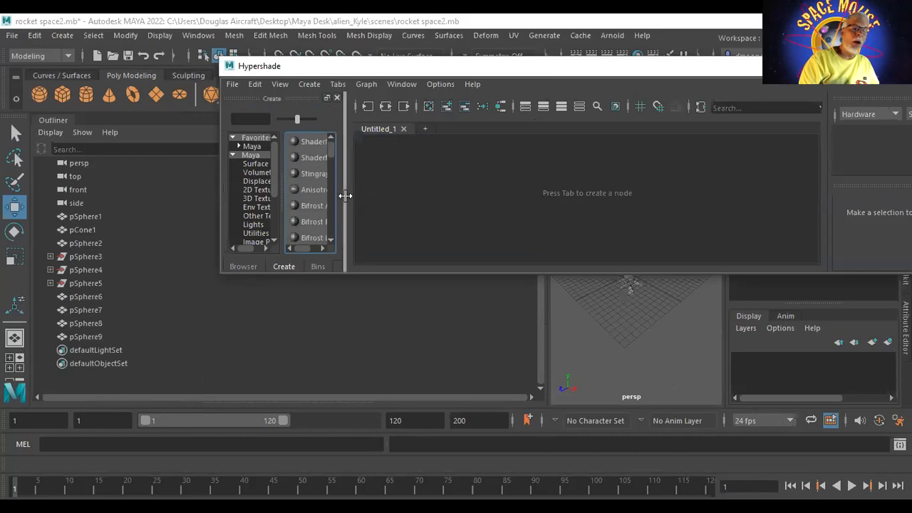
left_click_drag(343, 196, 503, 206)
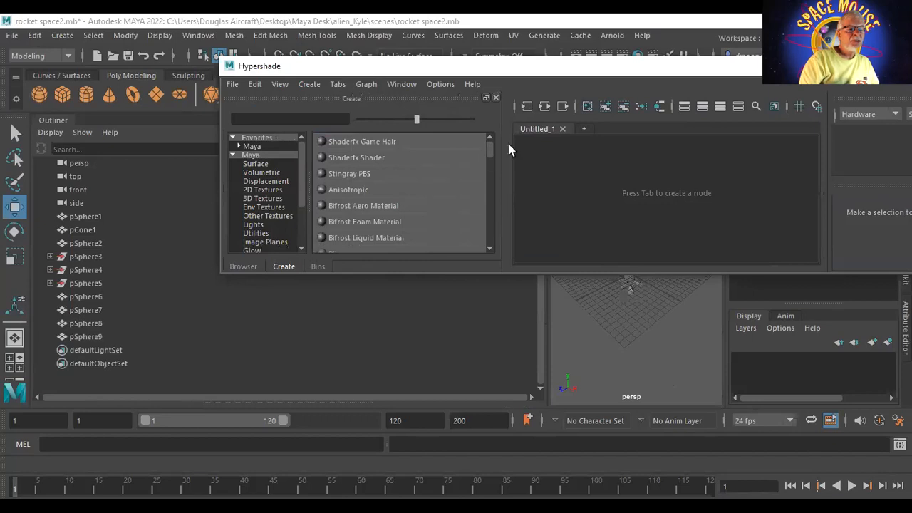
mouse_move(488, 149)
left_mouse_down()
mouse_move(488, 158)
mouse_move(487, 147)
left_mouse_up()
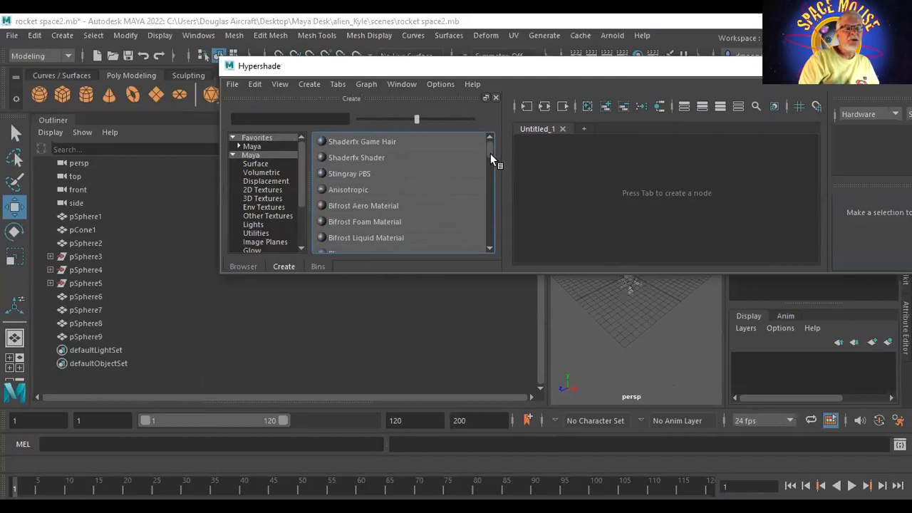
left_click(489, 249)
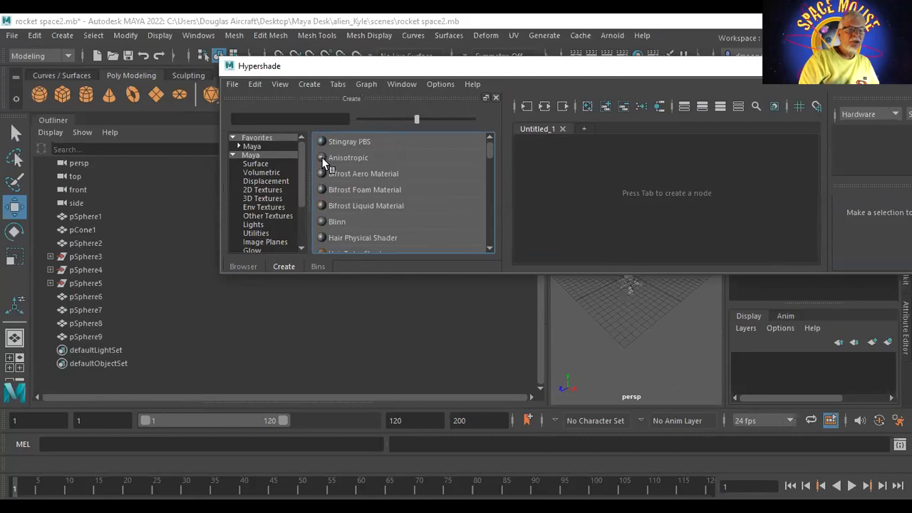
left_click(322, 157)
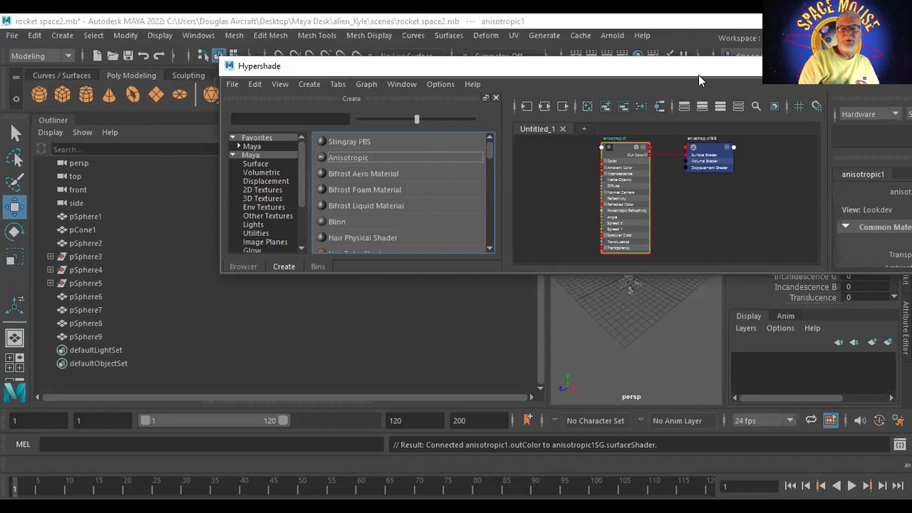
Move the Hypershade out of the way, show the new material's attributes, and rename the material Hull
left_click_drag(698, 75, 491, 385)
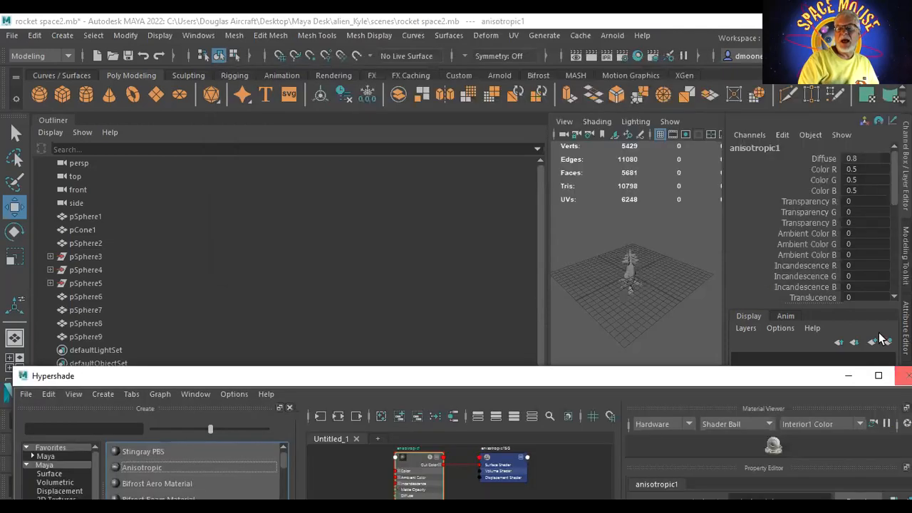
left_click(906, 328)
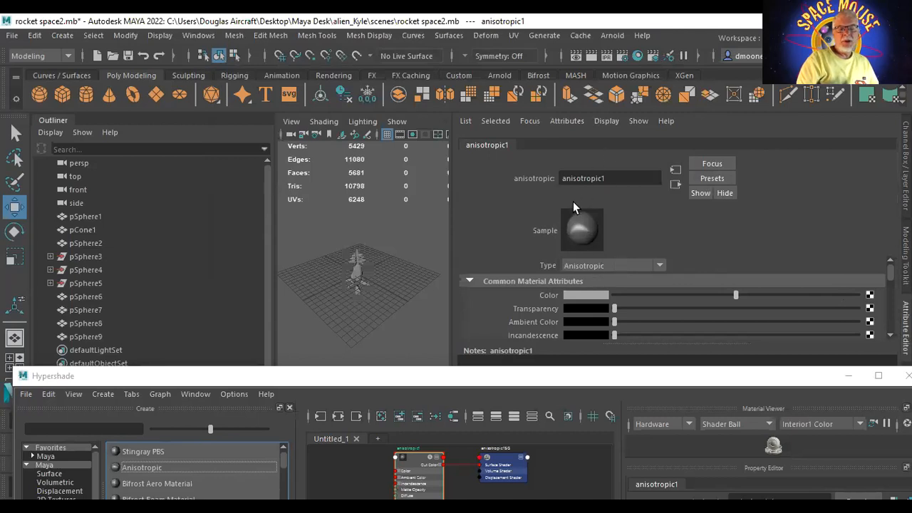
left_click(643, 178)
double_click(643, 178)
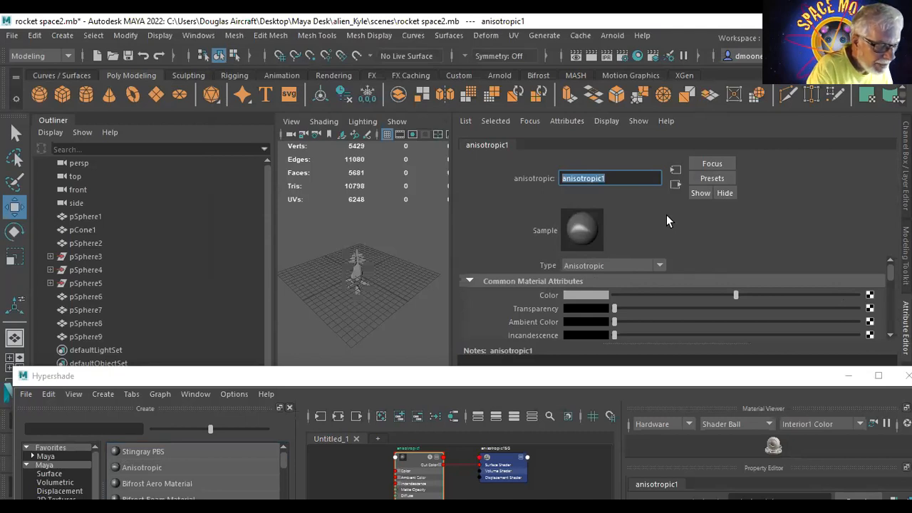
type("Hull")
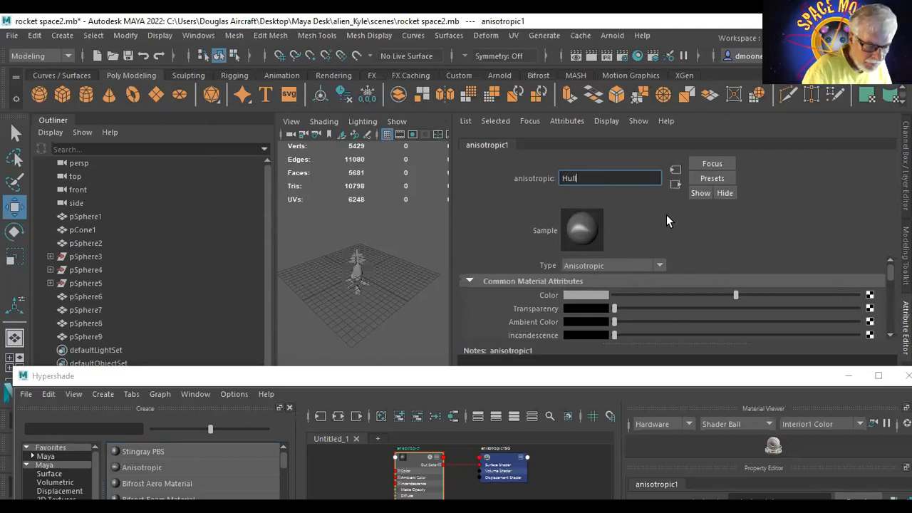
key("Return")
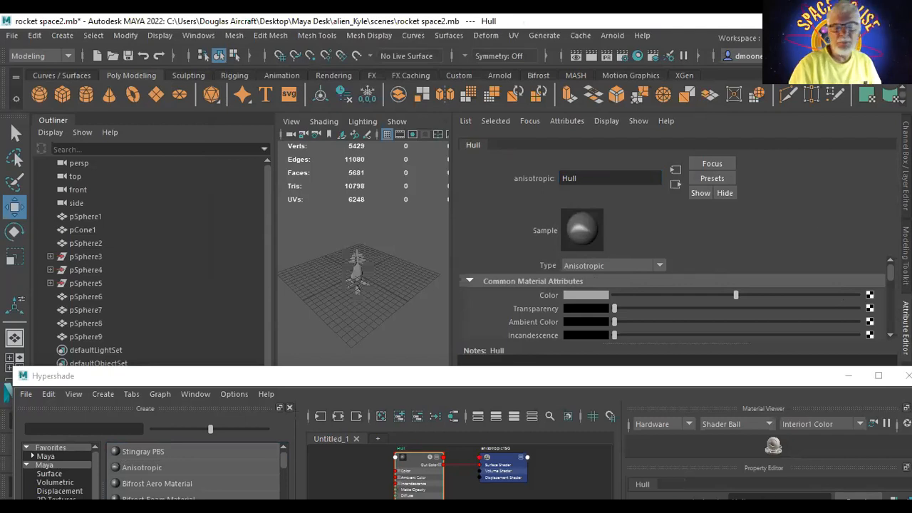
Set the Hull material's color to deep blue with hue 237.47, saturation 0.922 and value 0.484
left_click(582, 296)
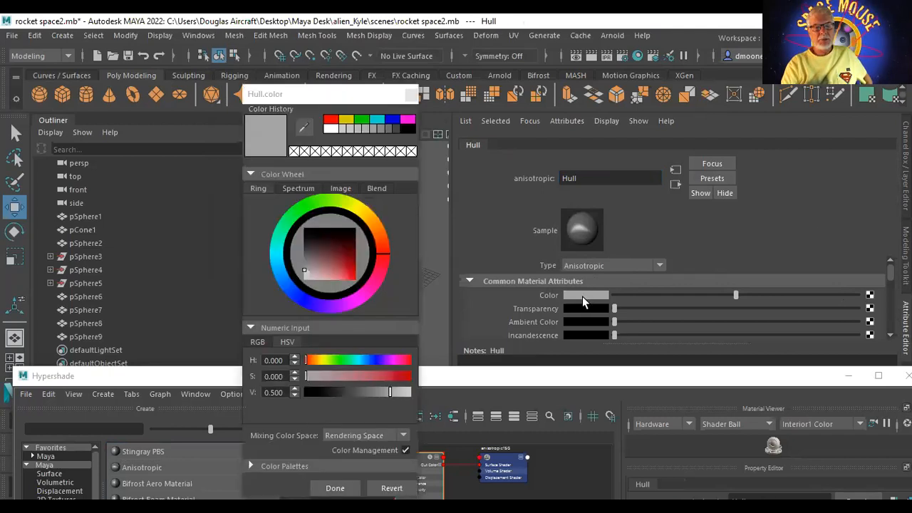
left_click(301, 304)
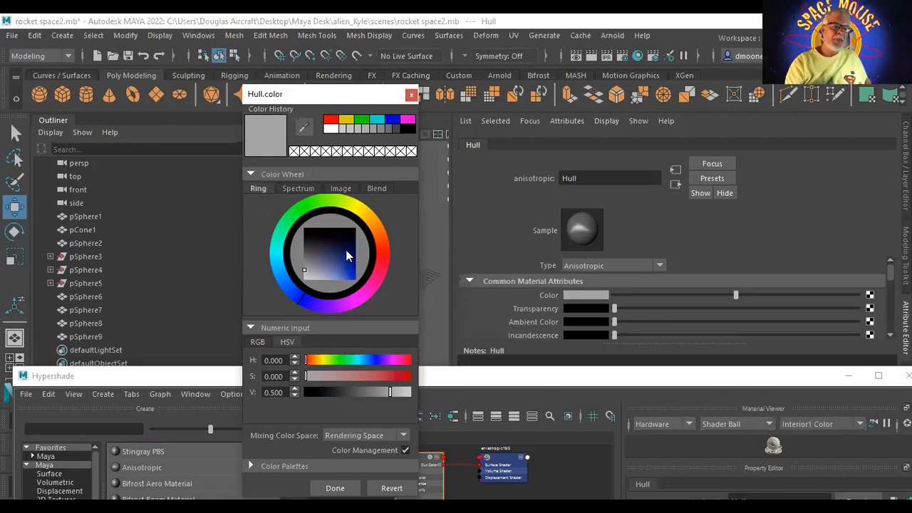
left_click_drag(340, 251, 351, 268)
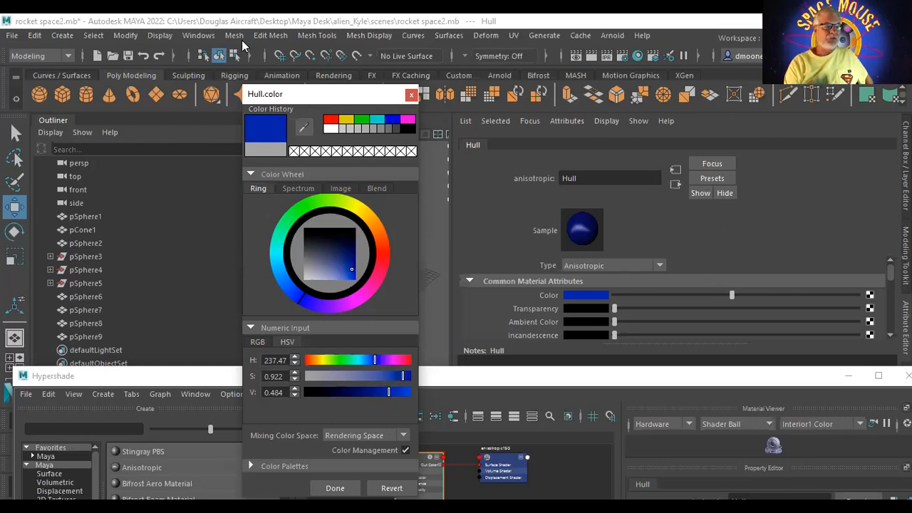
left_click_drag(290, 93, 241, 40)
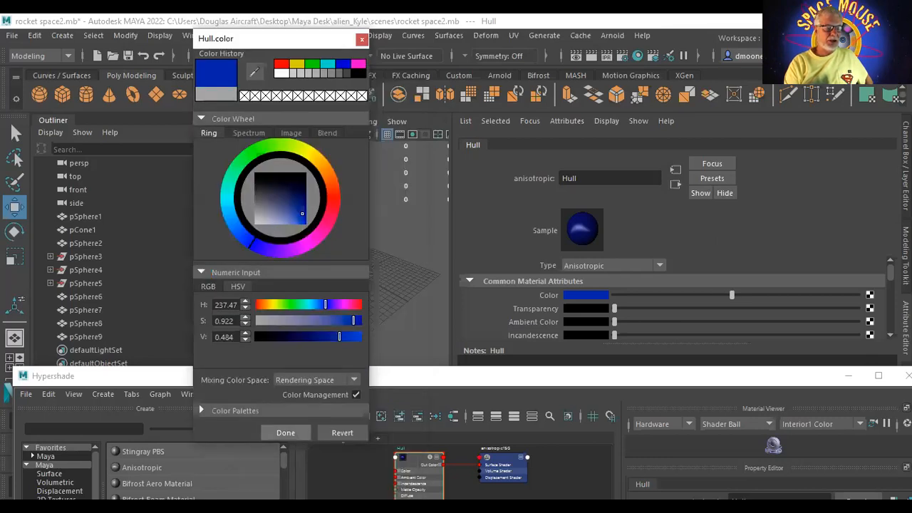
left_click(286, 433)
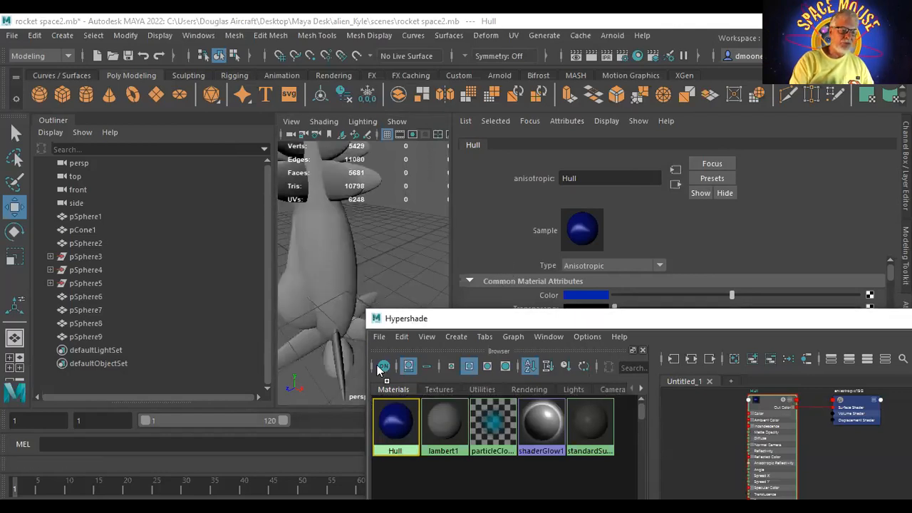
Assign the Hull material to the rocket's main body and check it from another angle
middle_click_drag(336, 278, 334, 274)
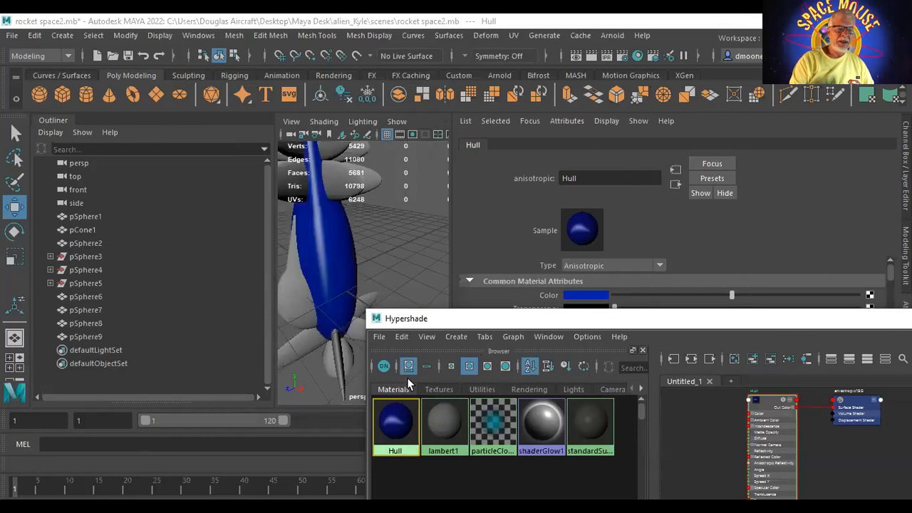
left_click_drag(327, 221, 399, 162, "alt")
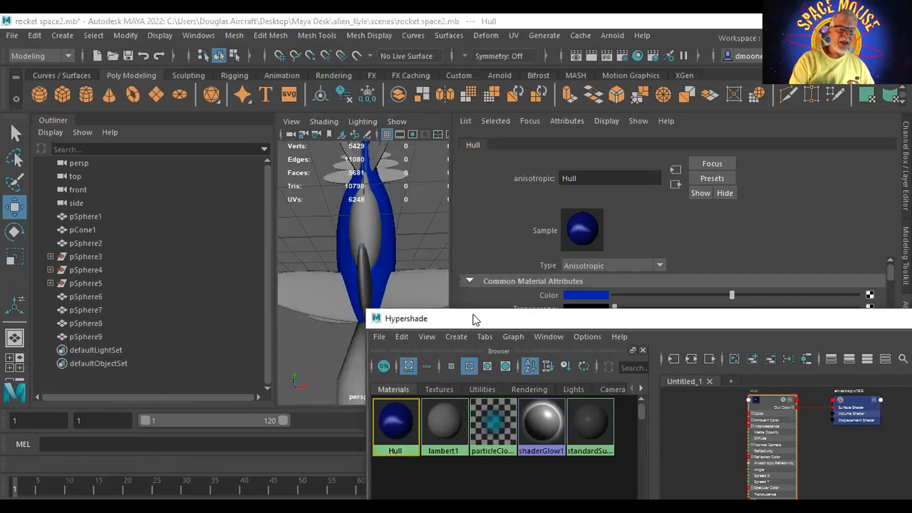
left_click_drag(475, 320, 428, 294)
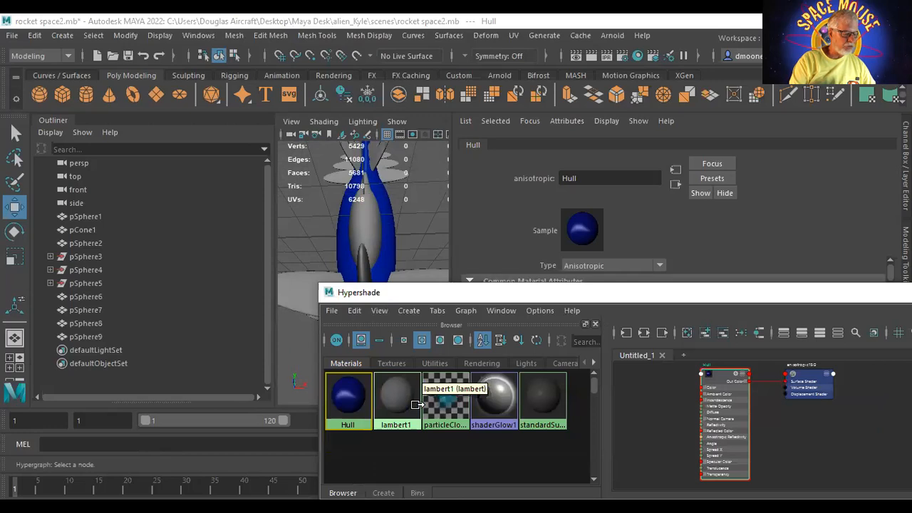
Duplicate the Hull material and rename the copy wings
key("ctrl+d")
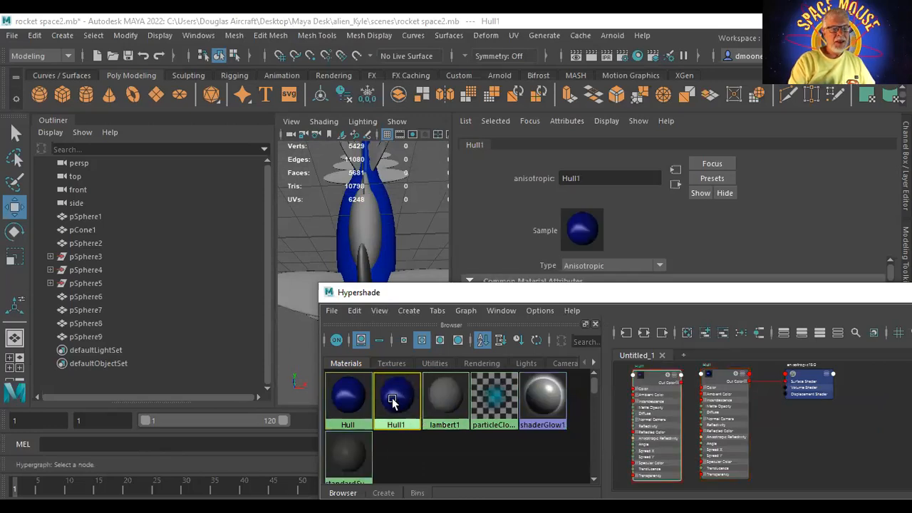
left_click_drag(607, 178, 555, 176)
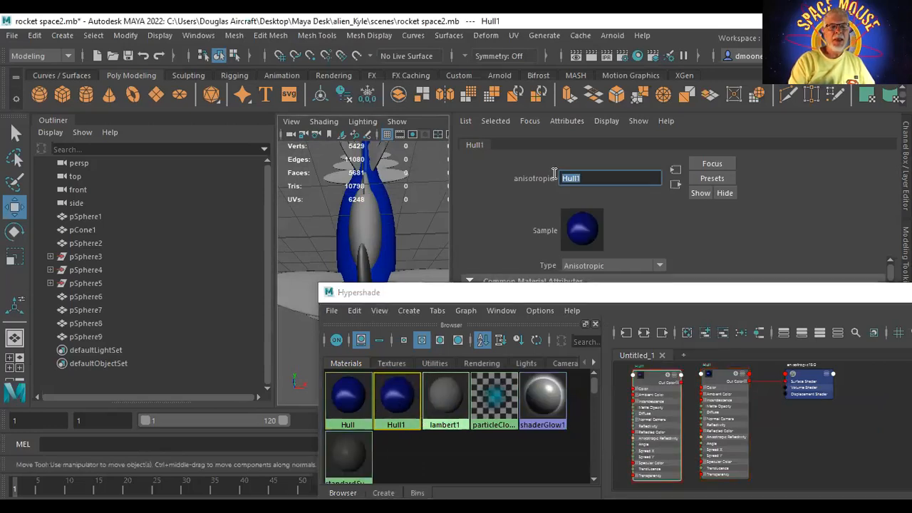
type("wings")
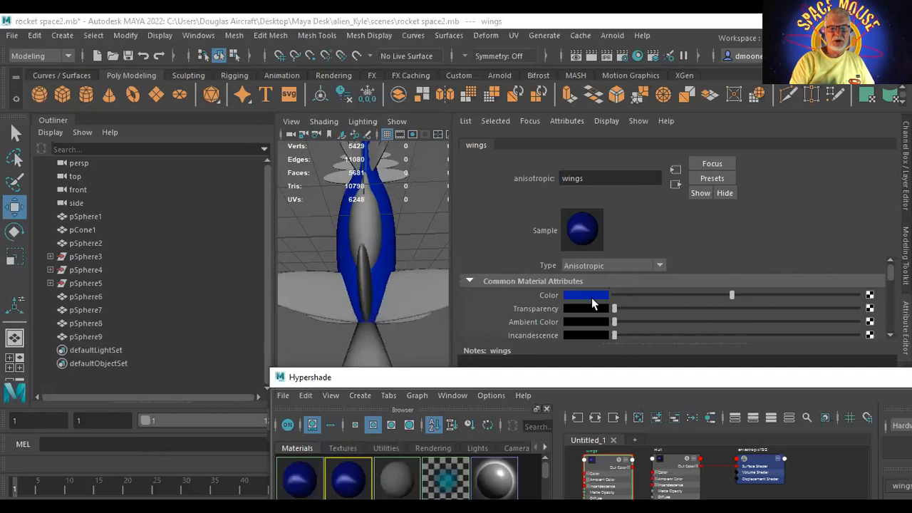
Set the wings material's color to the bright yellow preset swatch
left_click(588, 295)
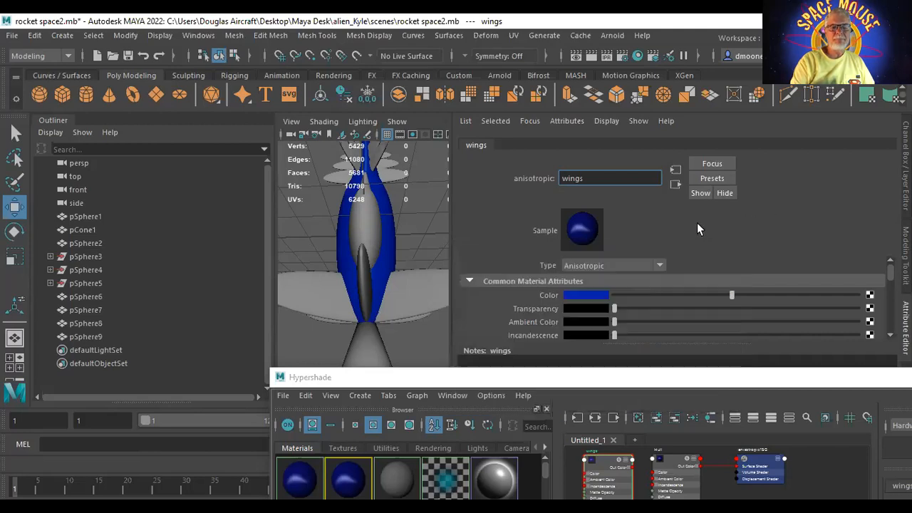
left_click(578, 296)
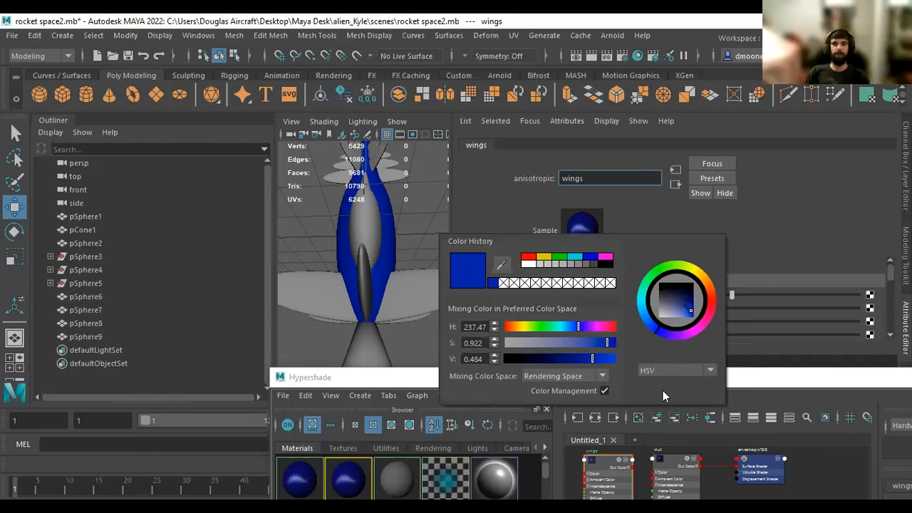
left_click(522, 325)
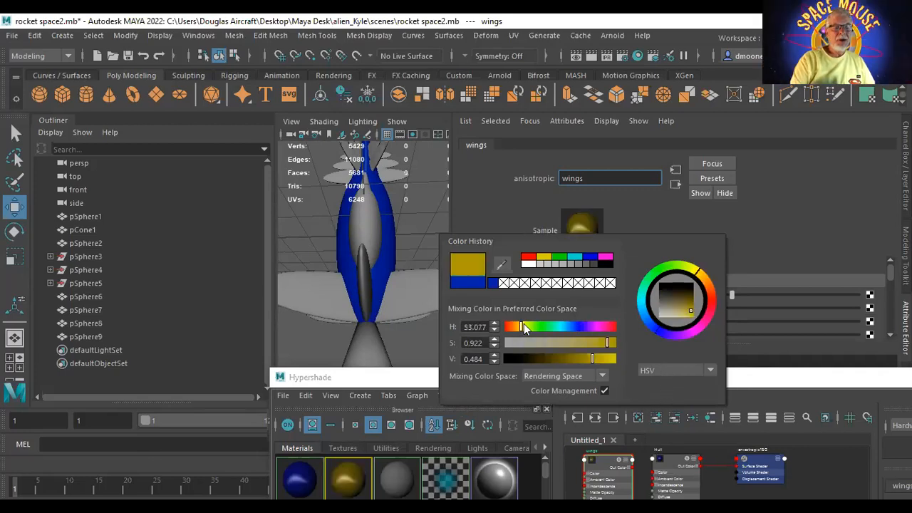
left_click(692, 269)
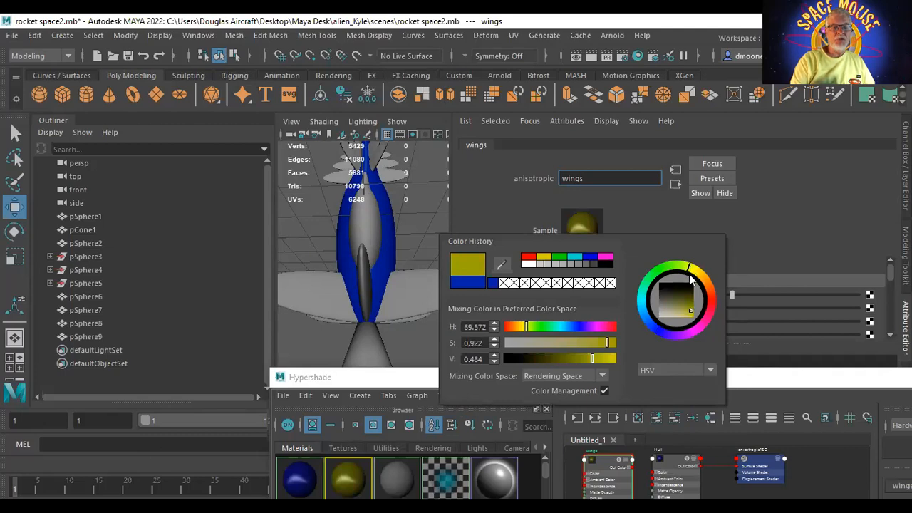
left_click(688, 320)
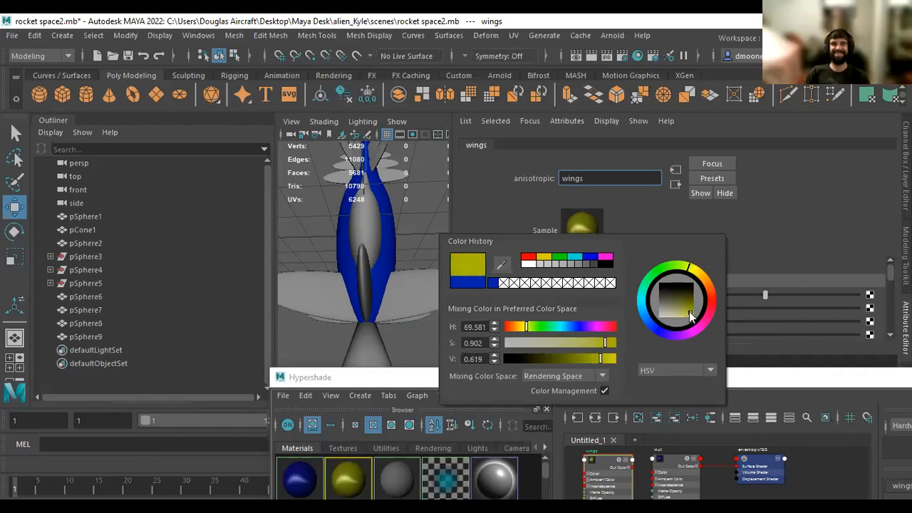
left_click(545, 258)
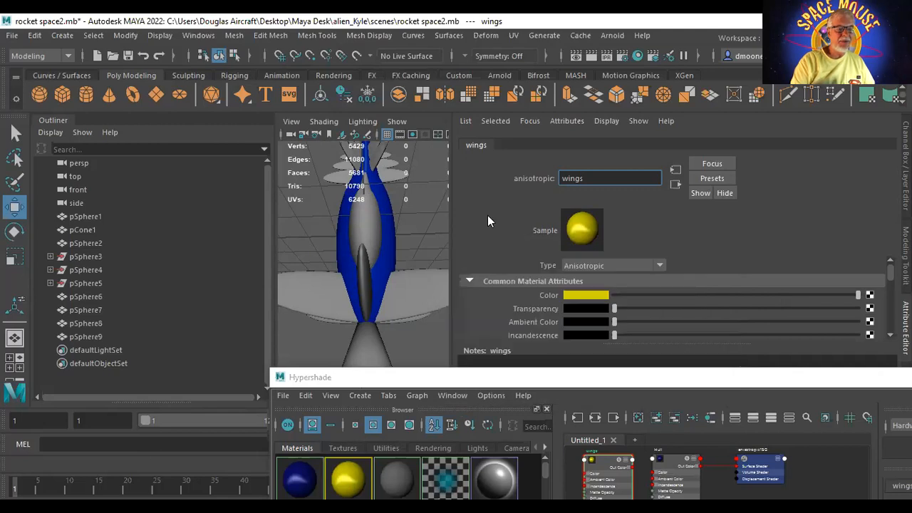
Assign the wings material to the large fin set at the rocket's base
middle_click_drag(544, 354, 430, 296)
left_click(424, 297)
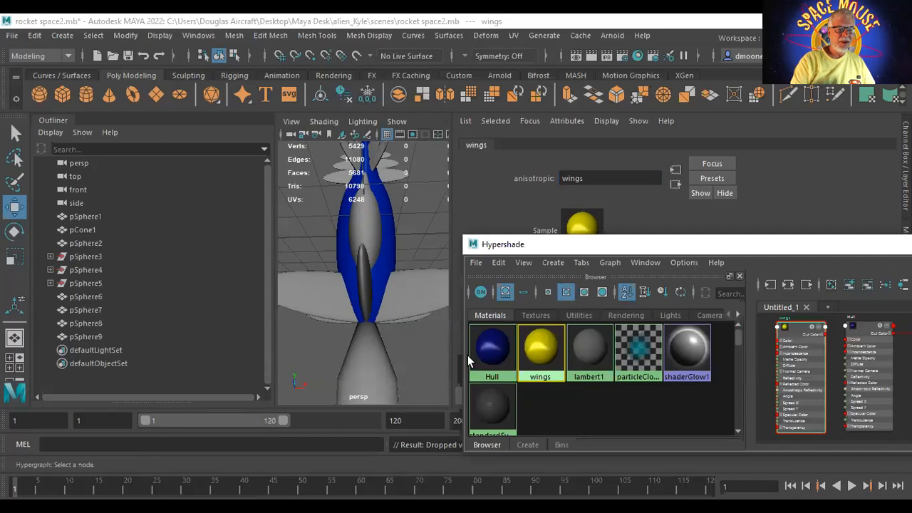
middle_click_drag(543, 354, 409, 287)
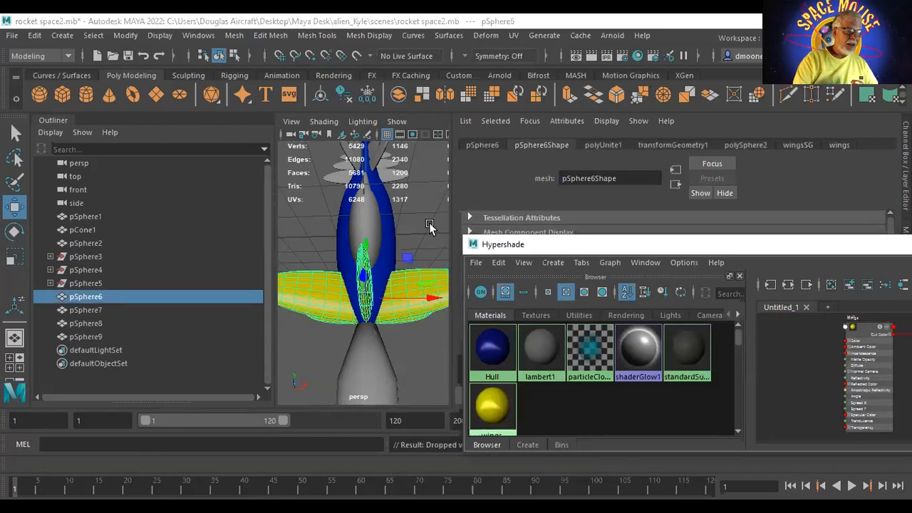
Assign the wings material to each of the stacked fin sets near the rocket's nose
left_click_drag(421, 285, 414, 305, "alt")
middle_click_drag(414, 305, 421, 270, "alt")
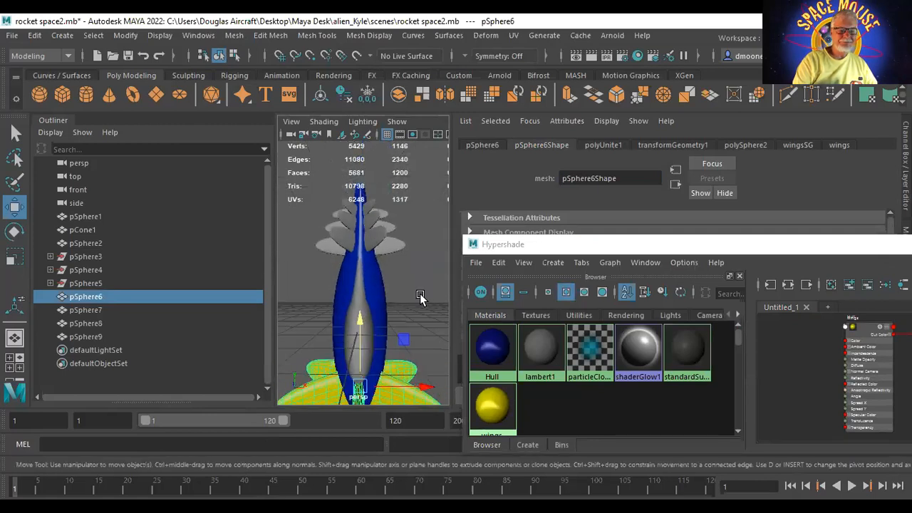
middle_click_drag(491, 404, 409, 259)
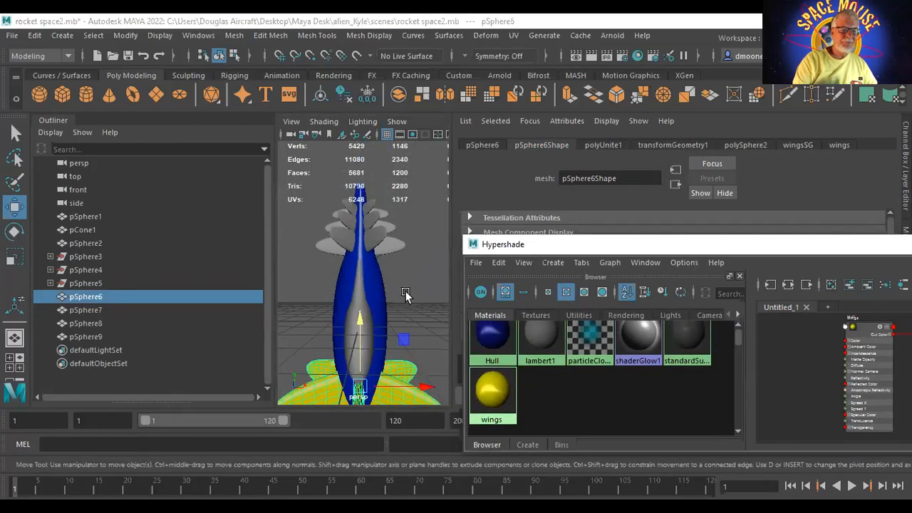
middle_click_drag(494, 390, 388, 247)
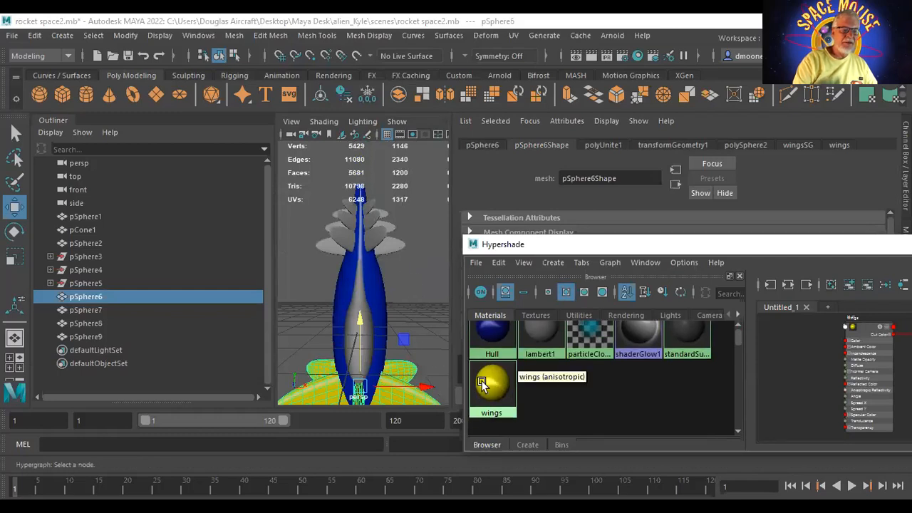
middle_click_drag(482, 385, 335, 241)
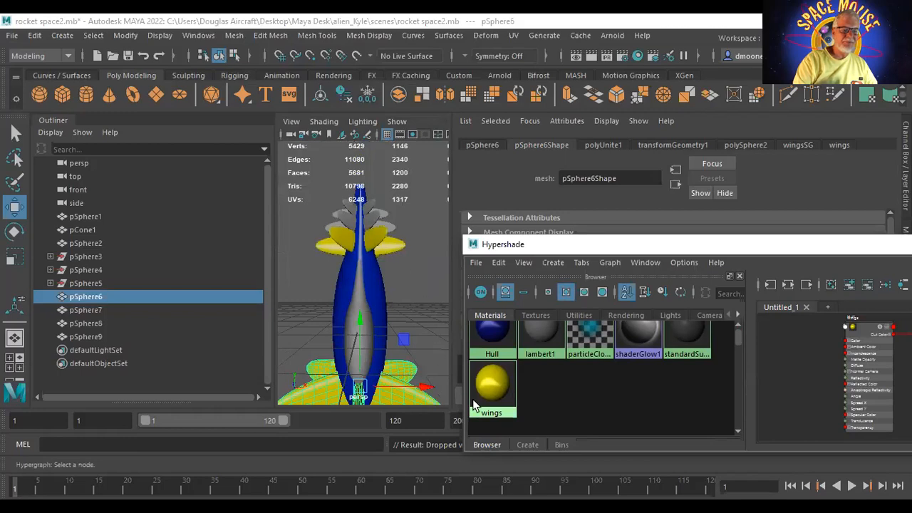
middle_click_drag(493, 385, 382, 216)
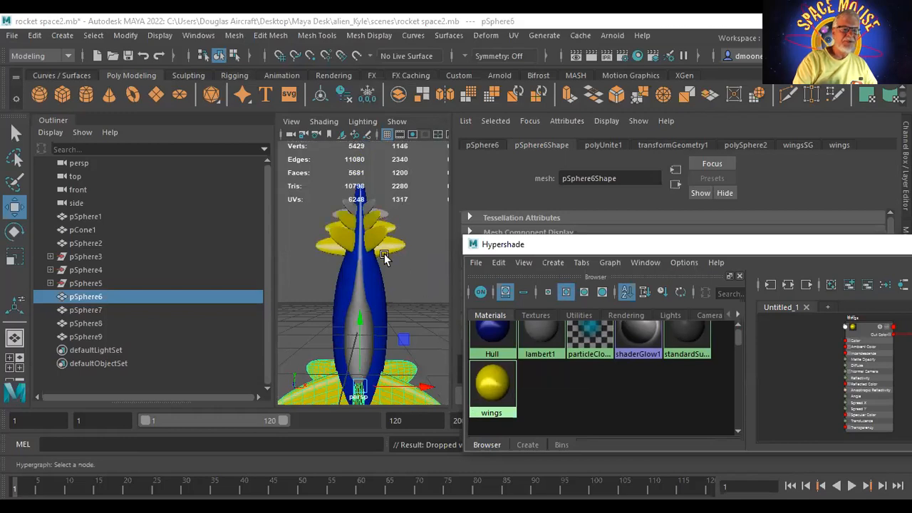
middle_click_drag(500, 372, 372, 207)
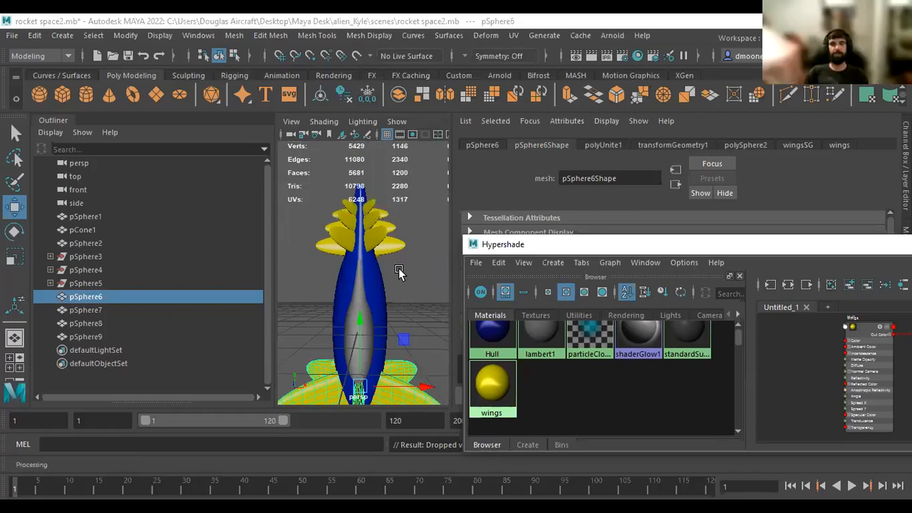
Examine the colored rocket from above and from the side, and clear the selection
left_click_drag(378, 305, 503, 291, "alt")
left_click_drag(378, 278, 428, 412, "alt")
left_click_drag(389, 332, 338, 334, "alt")
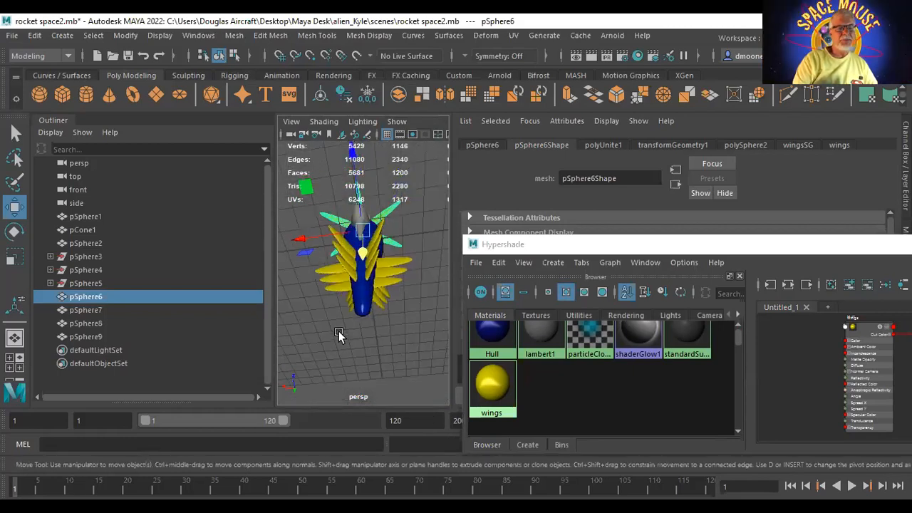
left_click_drag(387, 301, 374, 339, "alt")
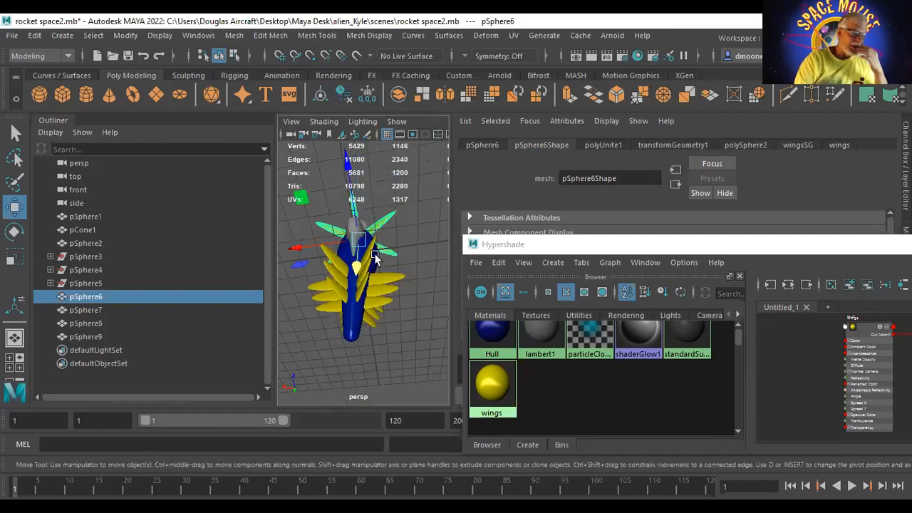
left_click(423, 306)
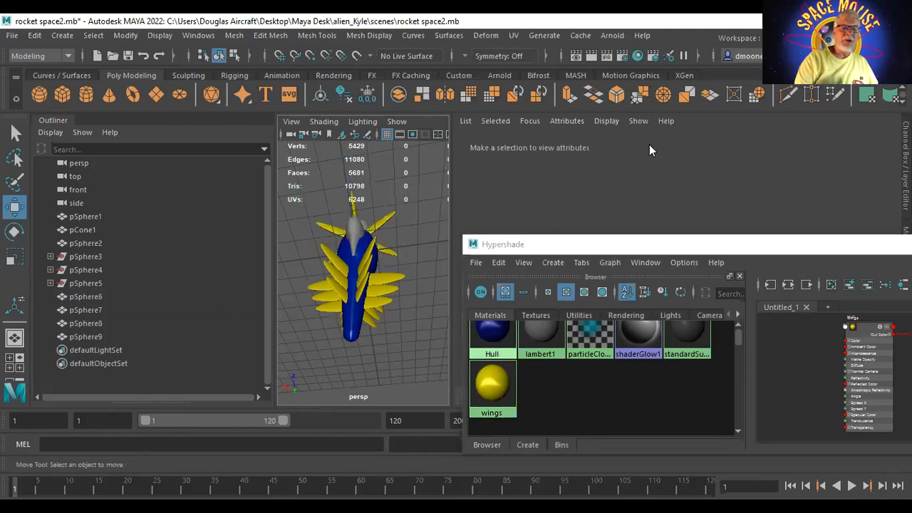
Show the Hypershade's list of node types and create two Phong materials
left_click_drag(509, 244, 536, 133)
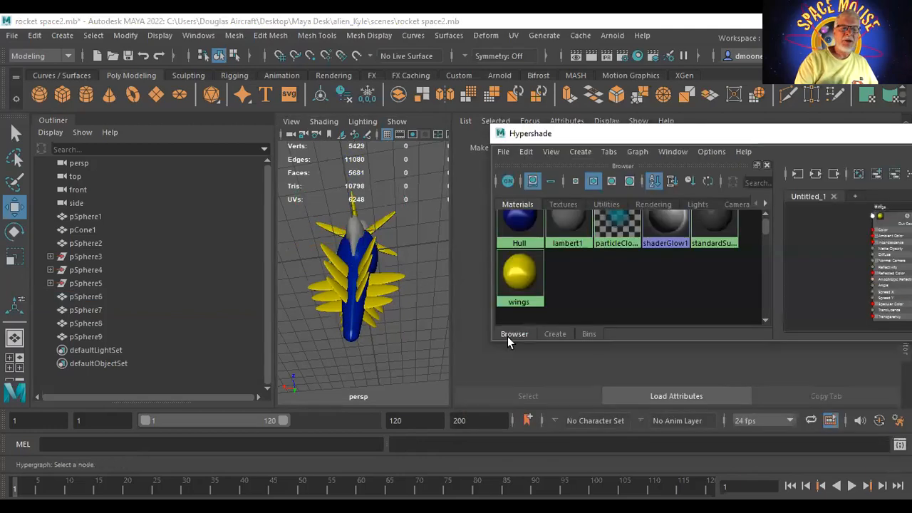
left_click(555, 334)
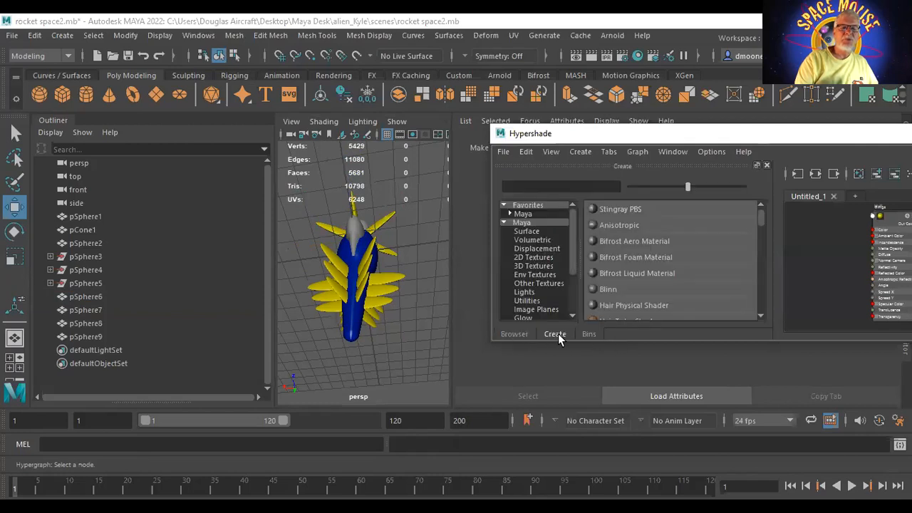
scroll(672, 251, "down", 2)
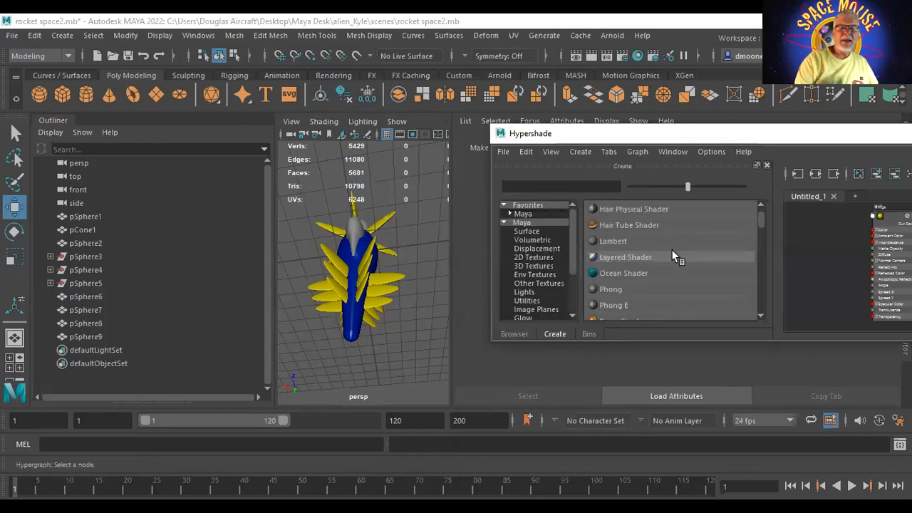
left_click(595, 291)
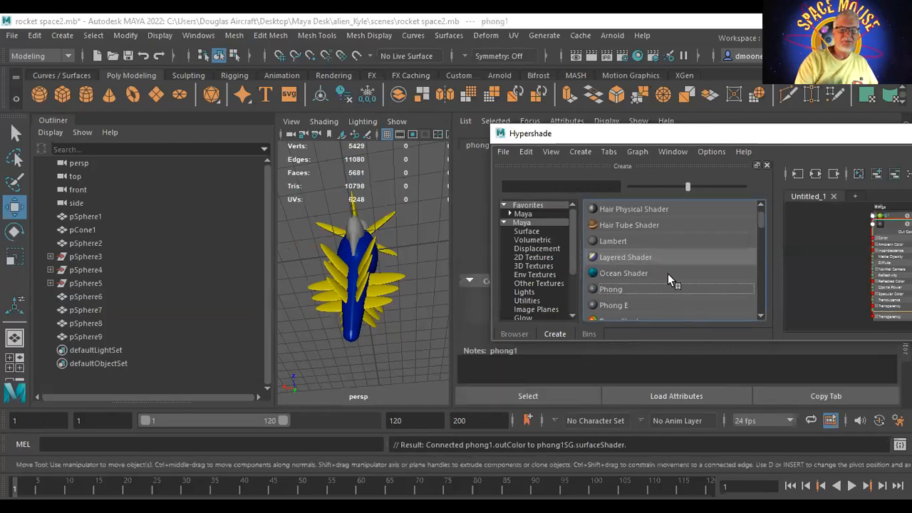
left_click(591, 289)
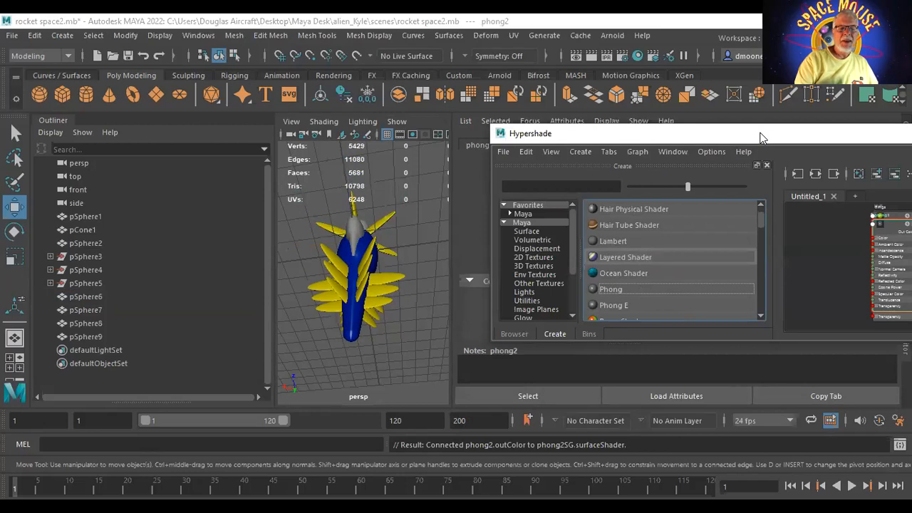
Move the Hypershade clear of the attributes and rename the second Phong material cabin
left_click_drag(760, 137, 508, 439)
double_click(606, 179)
type("cabin")
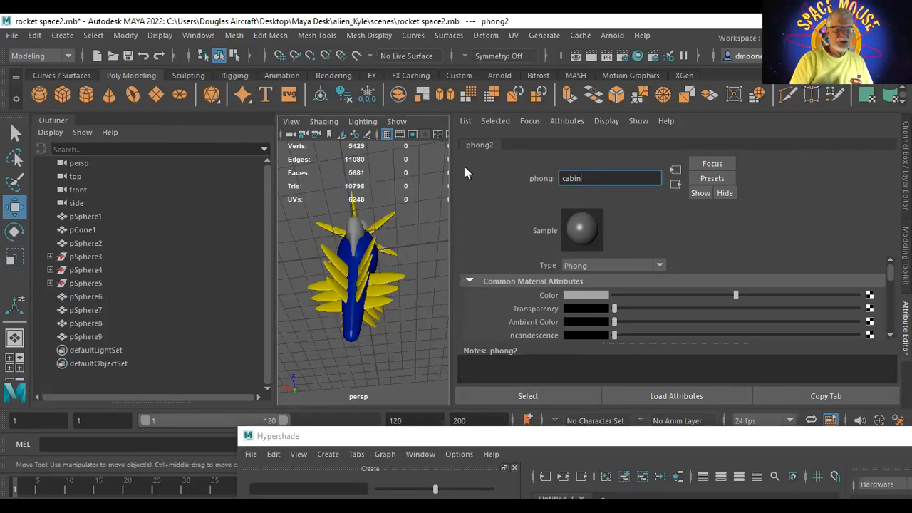
key("Return")
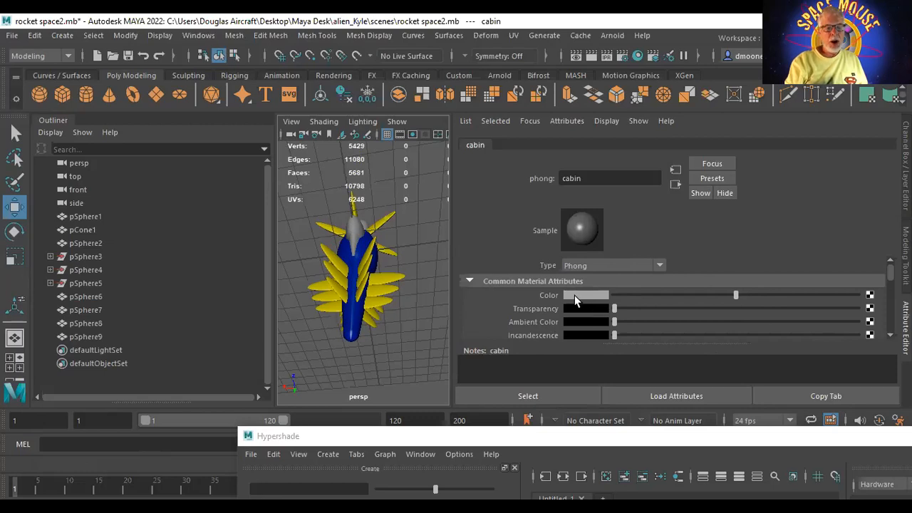
Set the cabin material's color to a golden orange with hue 39.902, saturation 1.000 and value 0.956
left_click(574, 295)
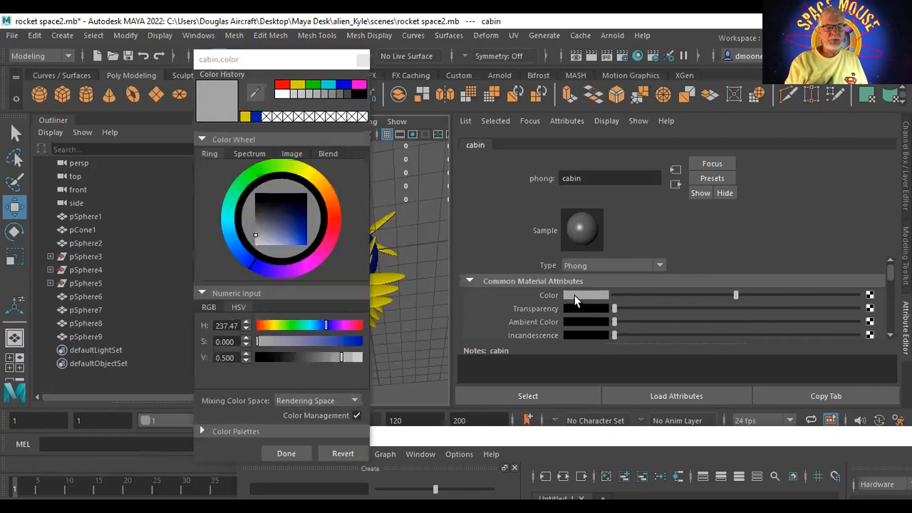
left_click(272, 327)
left_click_drag(269, 328, 269, 326)
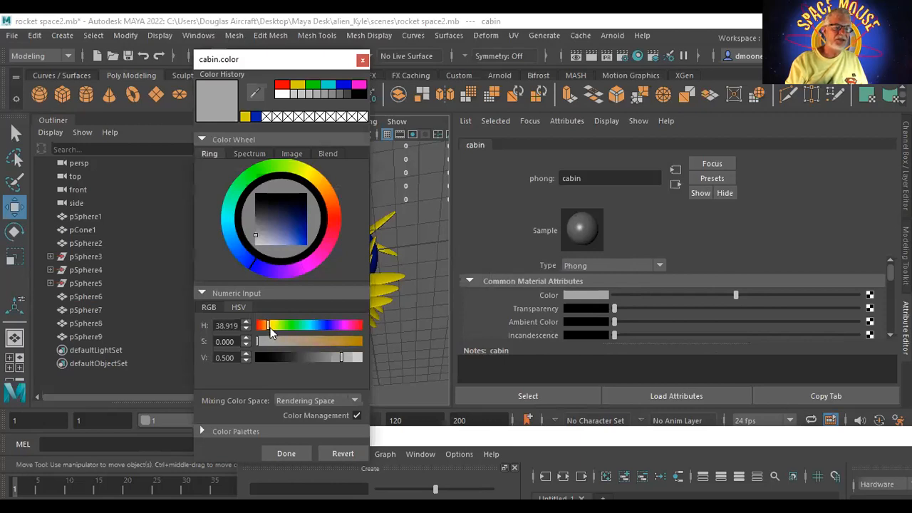
left_click_drag(305, 240, 308, 247)
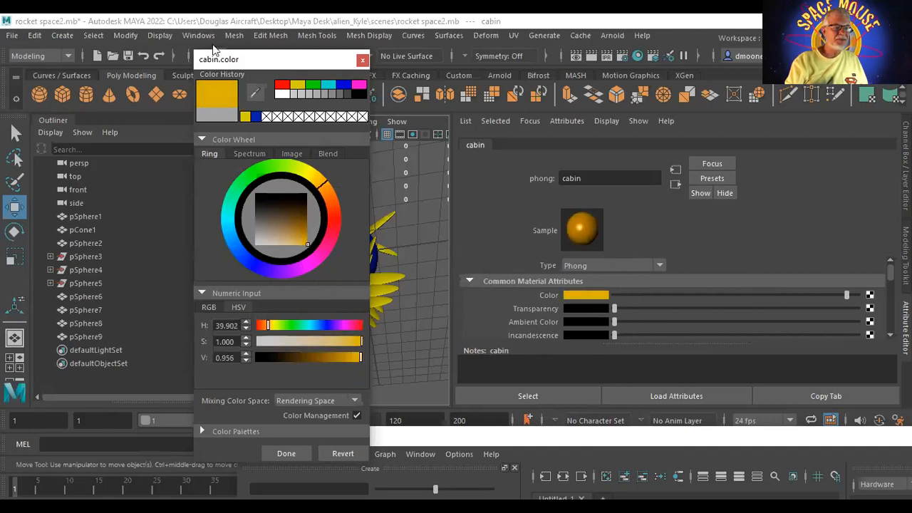
left_click_drag(298, 65, 213, 45)
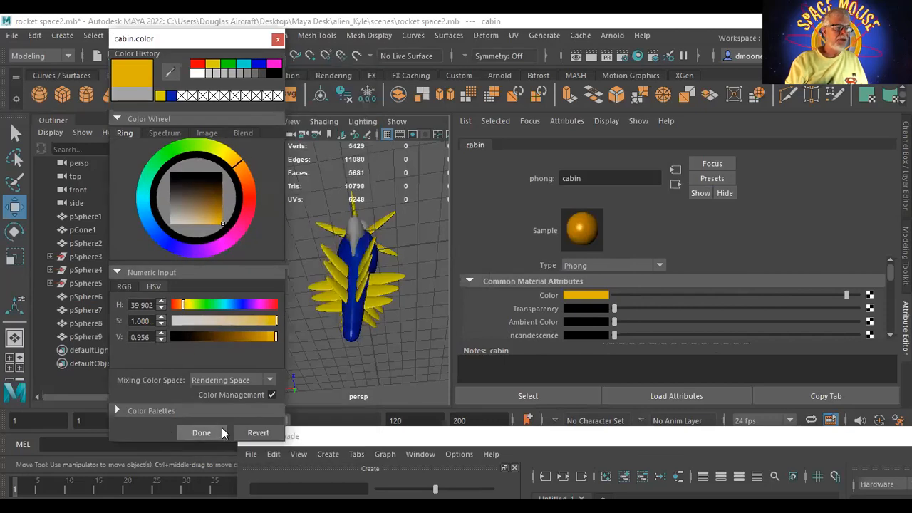
left_click(201, 433)
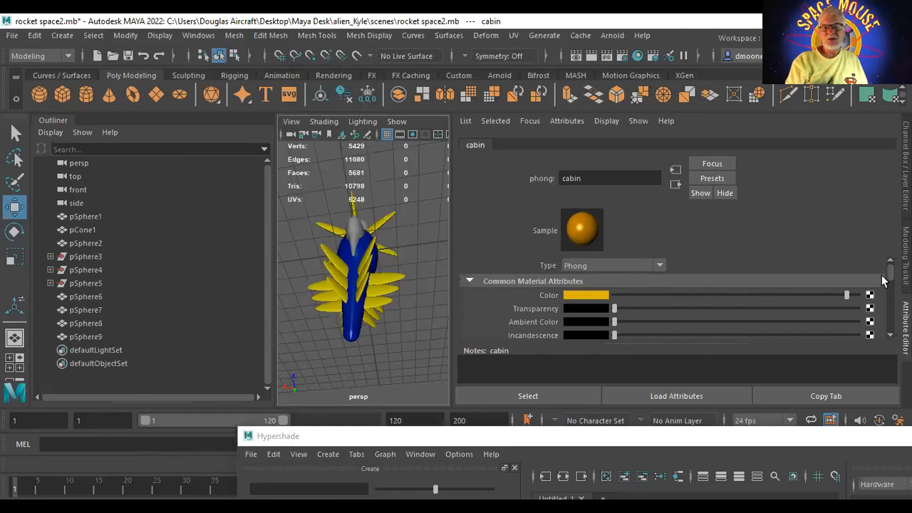
Set the cabin material's reflectivity to 0.645 and raise its transparency to a medium grey
left_click_drag(890, 277, 891, 303)
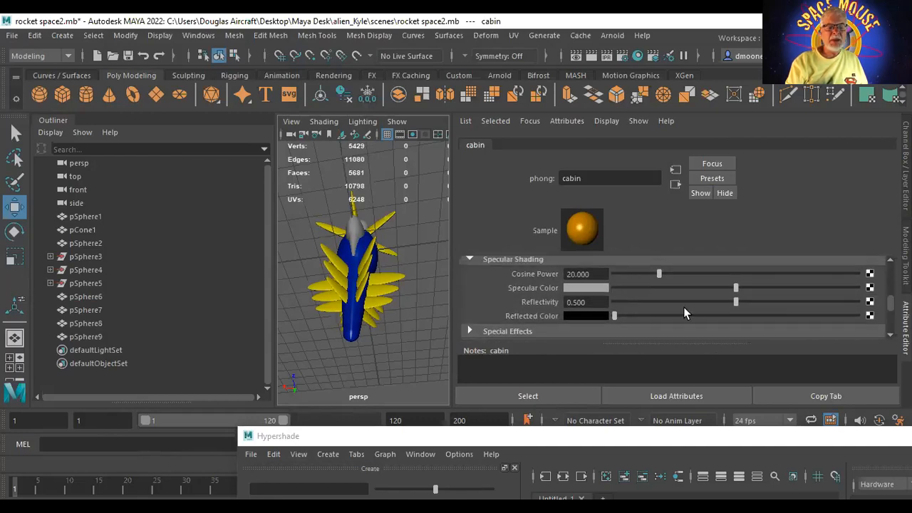
left_click_drag(732, 300, 770, 303)
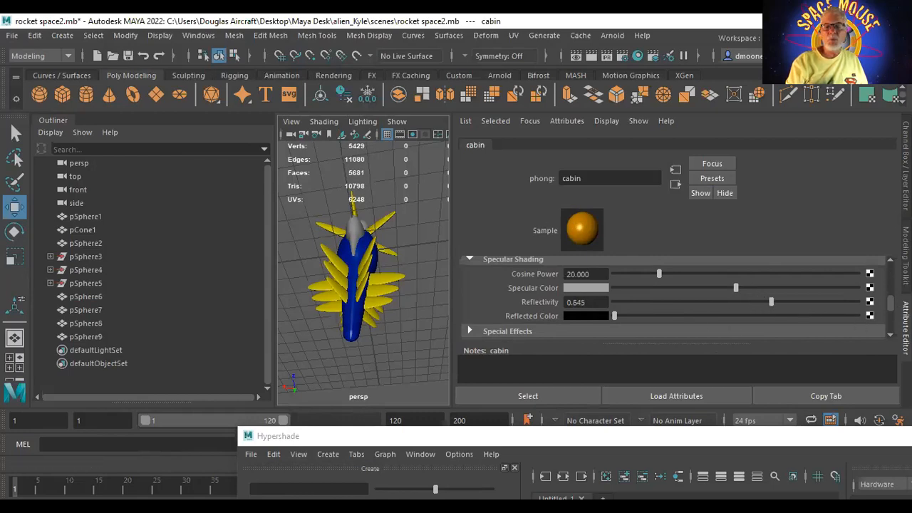
mouse_move(893, 308)
left_mouse_down()
mouse_move(890, 321)
mouse_move(888, 277)
left_mouse_up()
left_click_drag(614, 284, 712, 290)
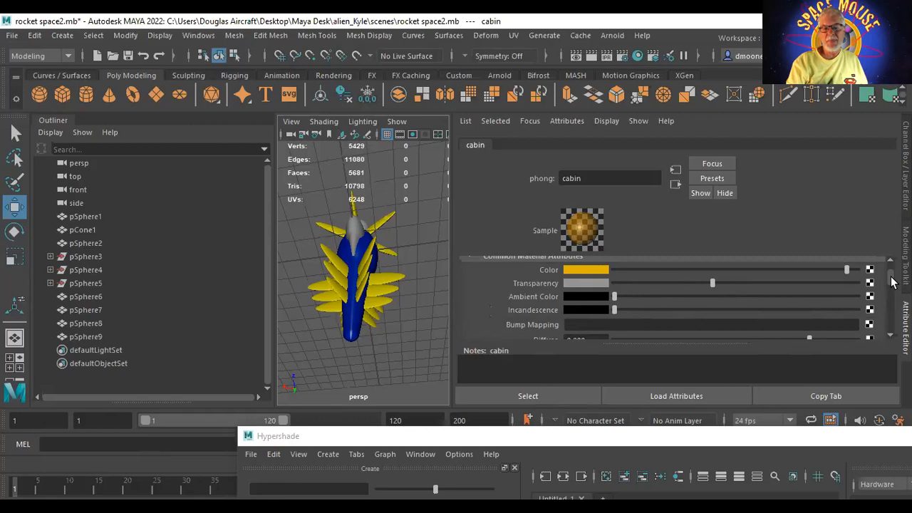
Set the cabin material's specular color to the preset cyan with hue 180, saturation 1.000 and value 1.000
left_click_drag(893, 282, 895, 301)
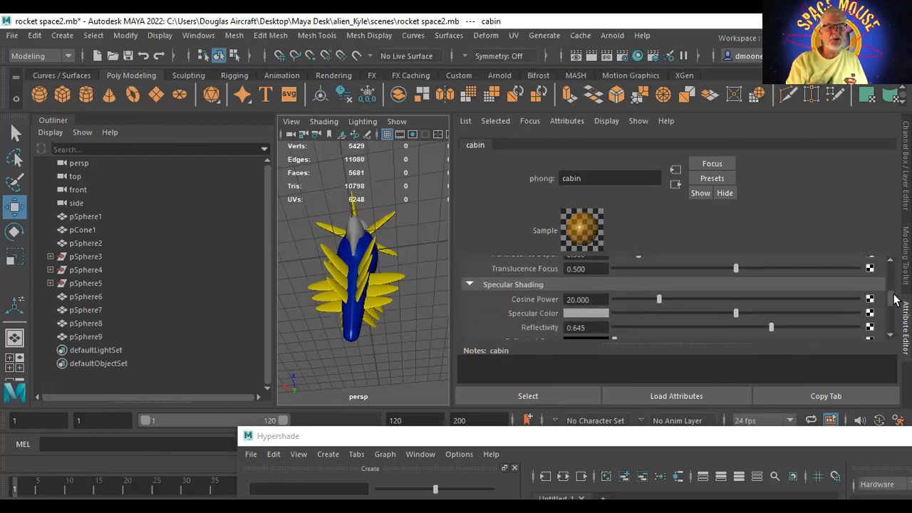
left_click_drag(738, 314, 744, 335)
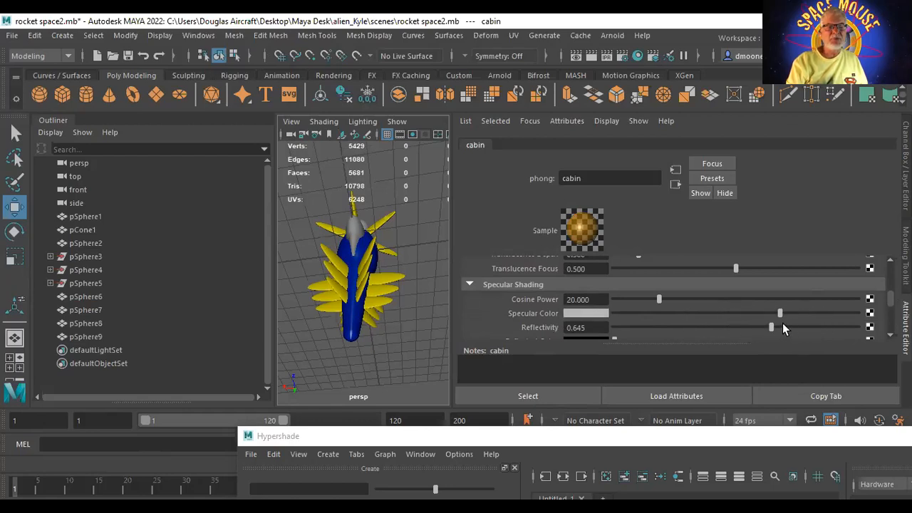
left_click(580, 313)
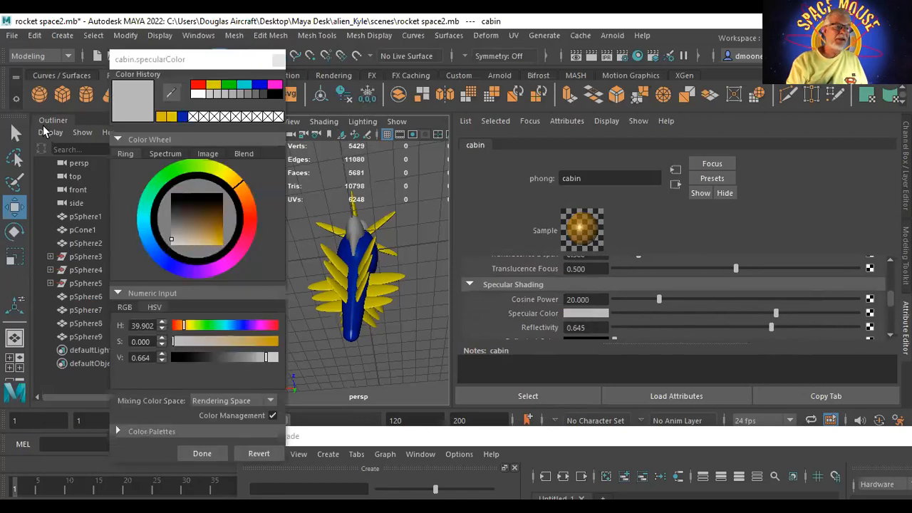
left_click(243, 85)
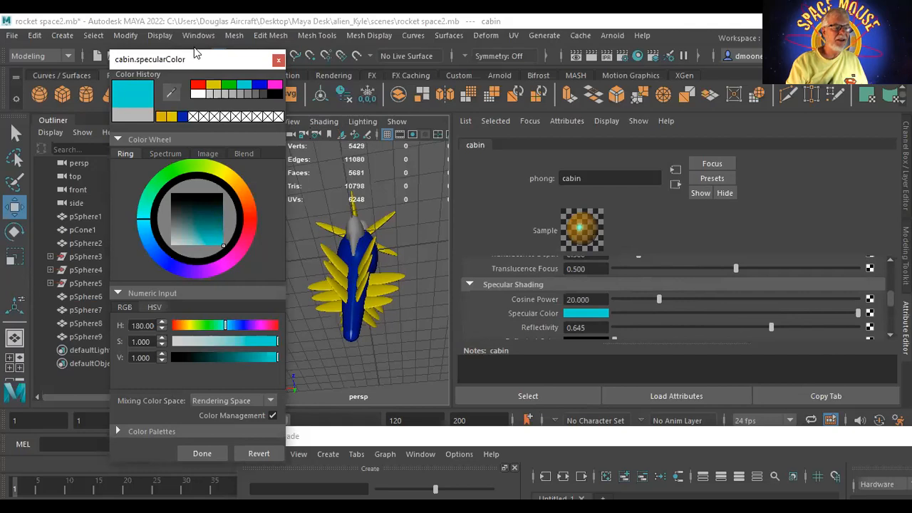
left_click_drag(196, 53, 195, 28)
left_click(200, 428)
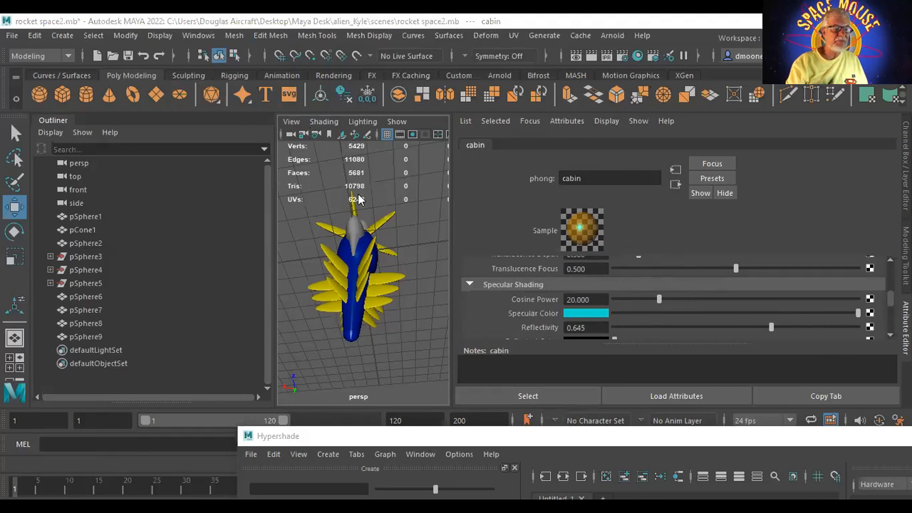
Assign the cabin material from the Hypershade to the cabin, pSphere2, and examine the semi-transparent cabin up close
left_click_drag(328, 437, 244, 118)
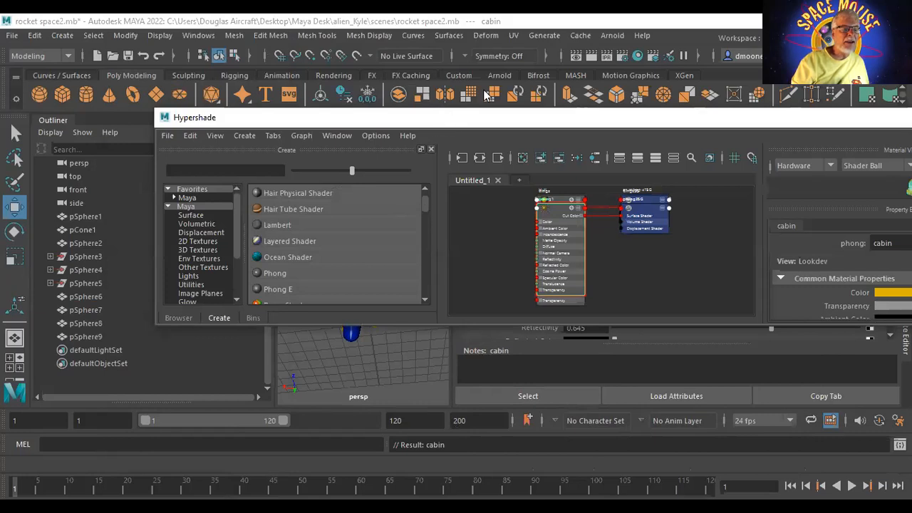
left_click_drag(451, 119, 484, 91)
left_click(211, 291)
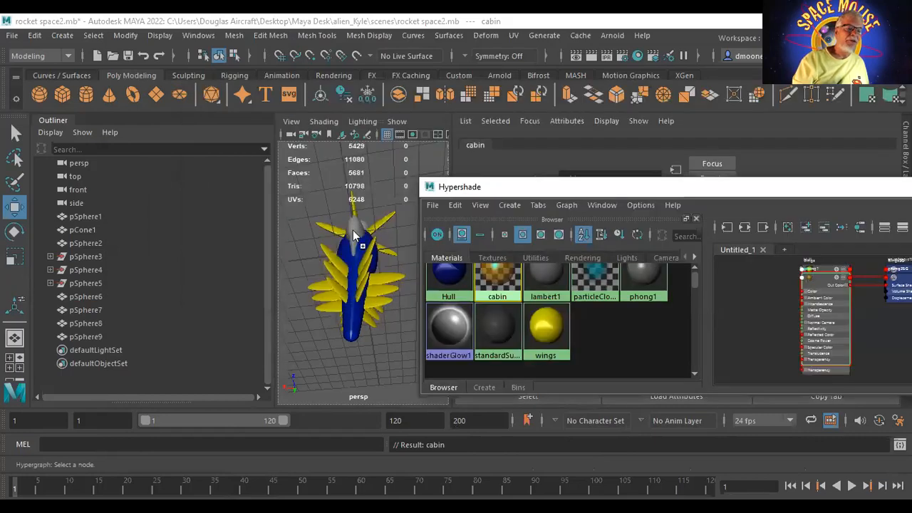
middle_click_drag(352, 230, 353, 231)
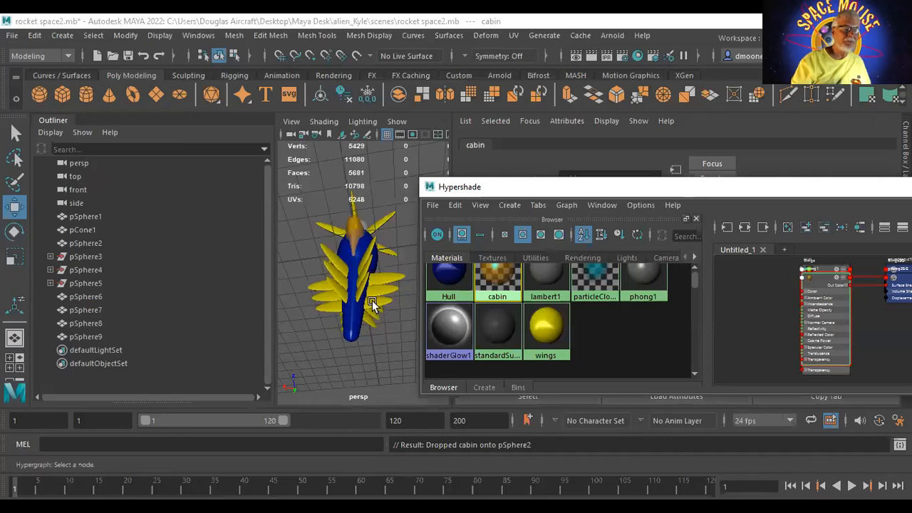
mouse_move(350, 252)
left_mouse_down("alt")
mouse_move(339, 256)
mouse_move(356, 262)
left_mouse_up("alt")
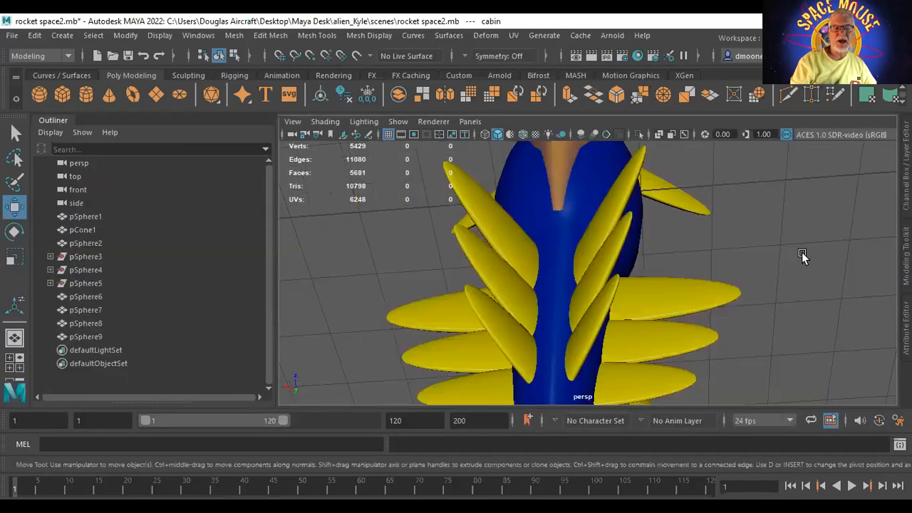
middle_click_drag(802, 252, 843, 307, "alt")
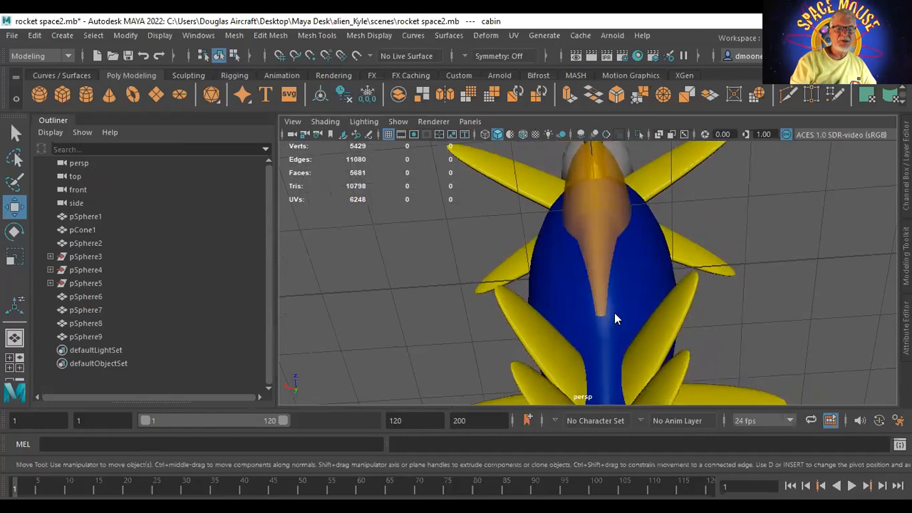
left_click_drag(631, 397, 571, 233, "alt")
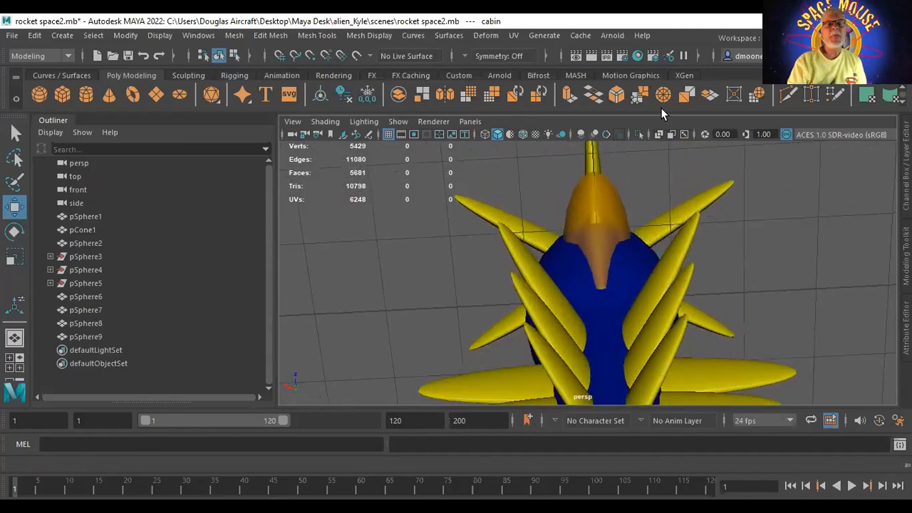
Set the renderer to Maya Software and its edge anti-aliasing to High quality in the Render Settings
left_click(622, 57)
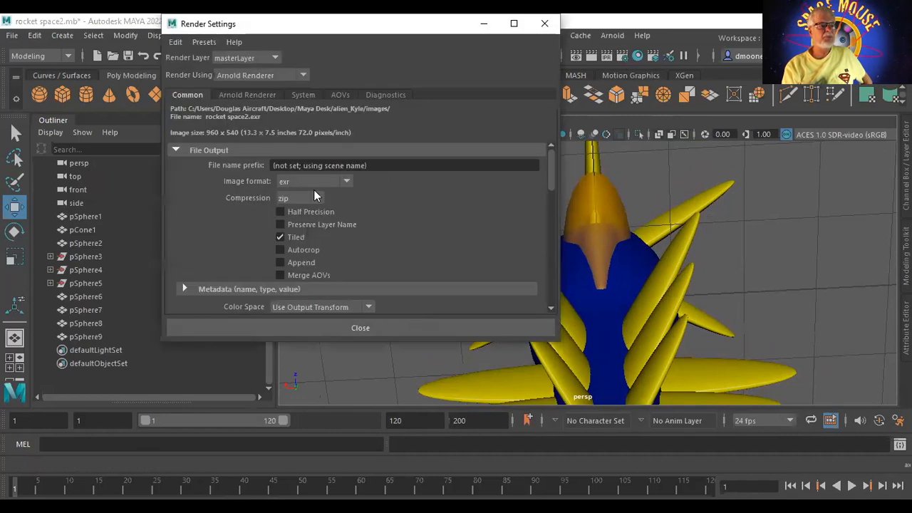
left_click(253, 75)
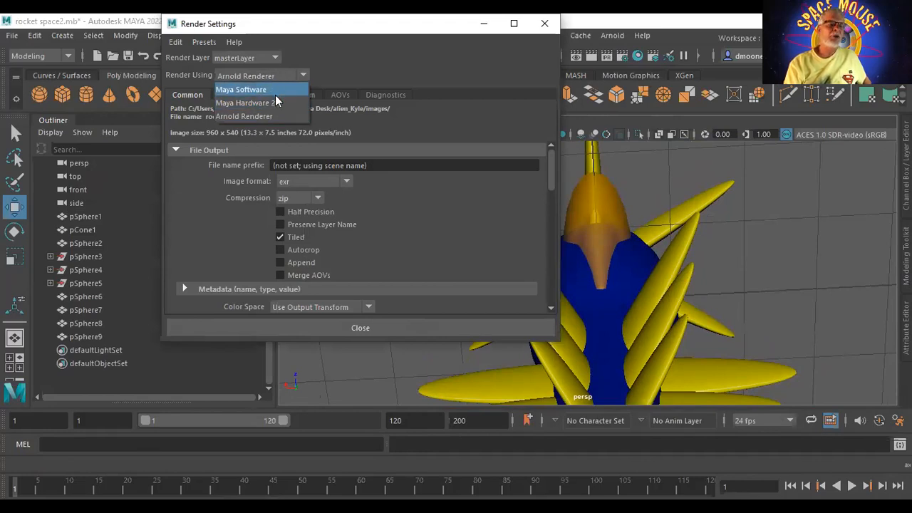
left_click(272, 89)
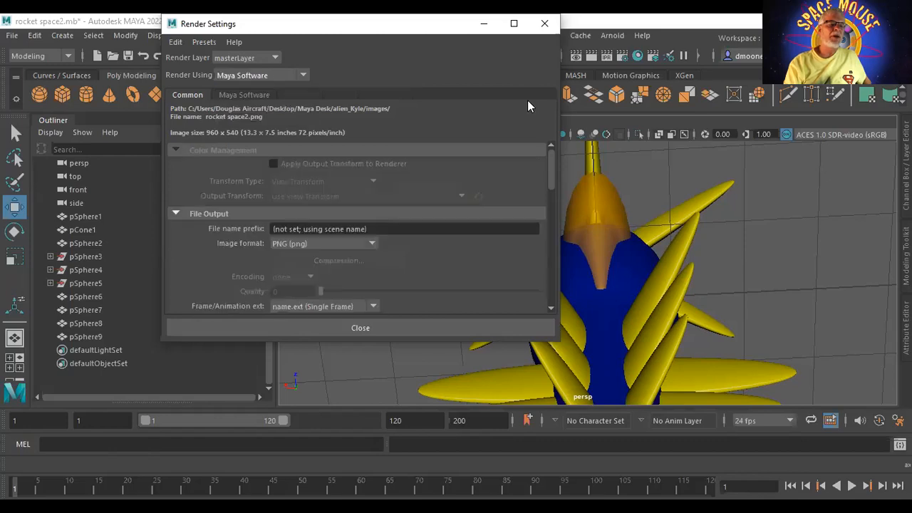
left_click(242, 95)
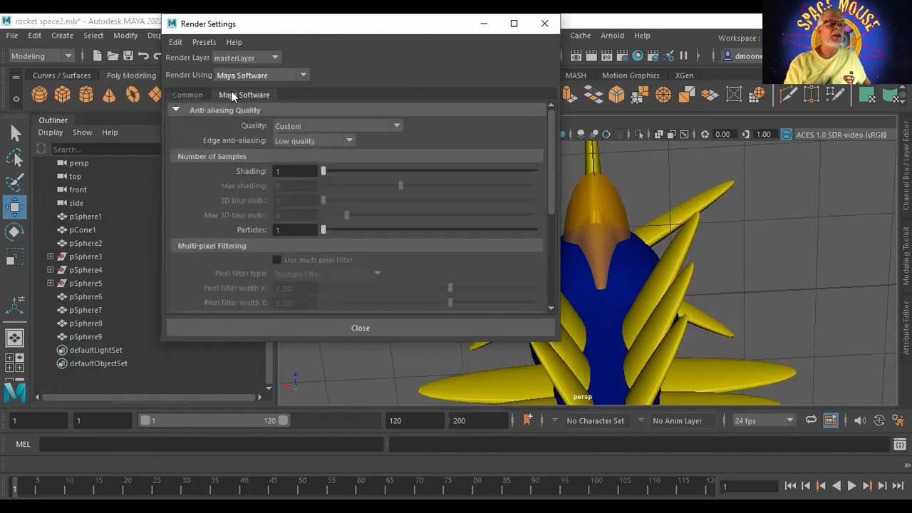
left_click(322, 139)
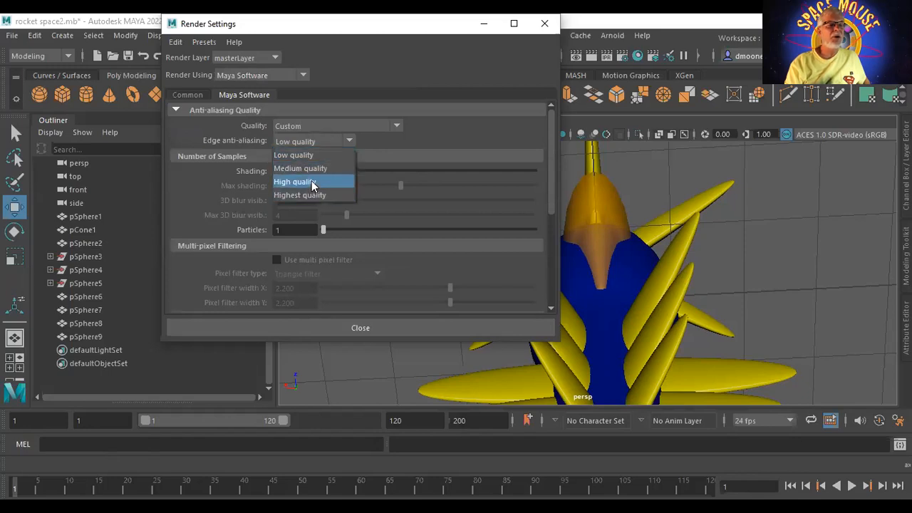
left_click(311, 182)
Enable raytracing for the software renderer with 4 reflections and close the Render Settings
left_click_drag(550, 158, 540, 273)
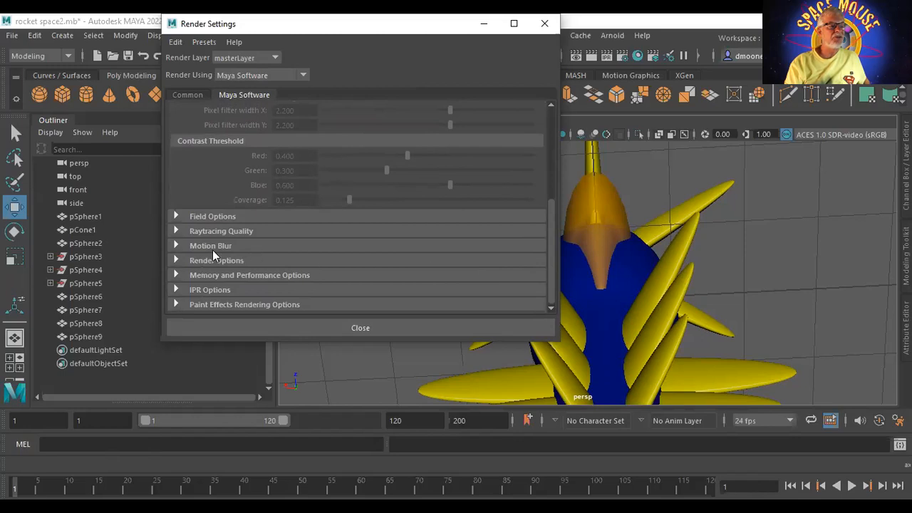
left_click(177, 231)
left_click(274, 245)
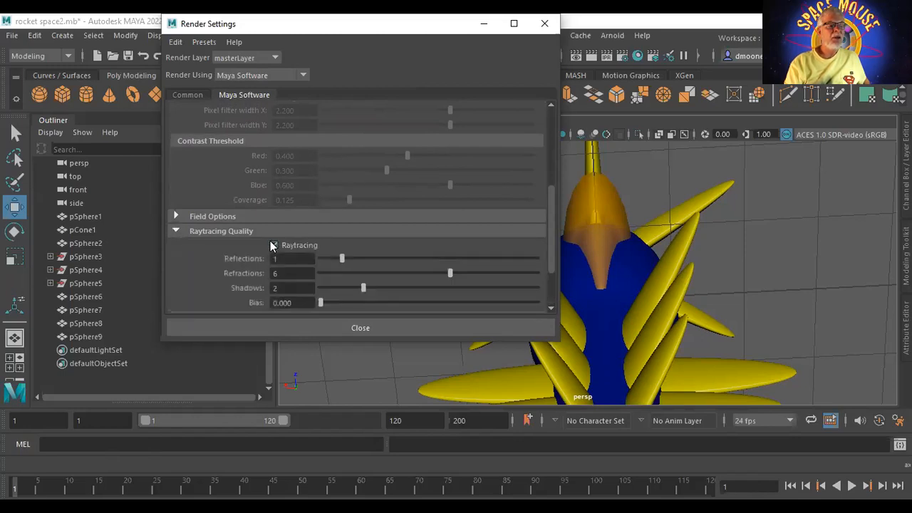
left_click(282, 259)
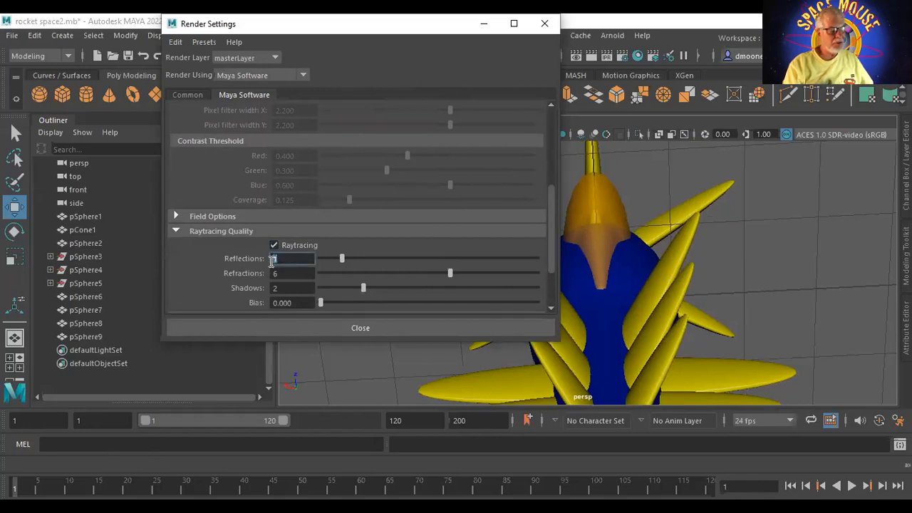
type("4")
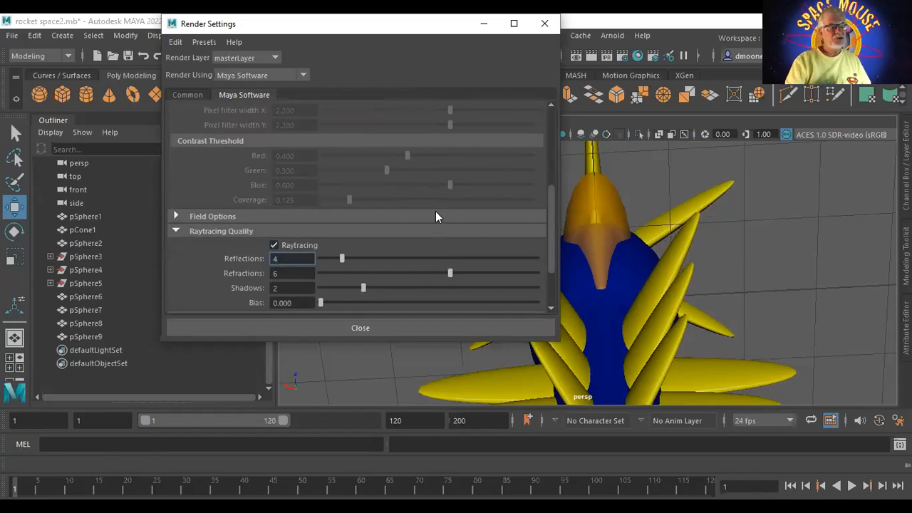
left_click(545, 24)
Compare the whole rocket in wireframe, shaded and textured display, ending with the display that uses all lights
right_click_drag(794, 231, 504, 243, "alt")
left_click_drag(504, 243, 523, 240, "alt")
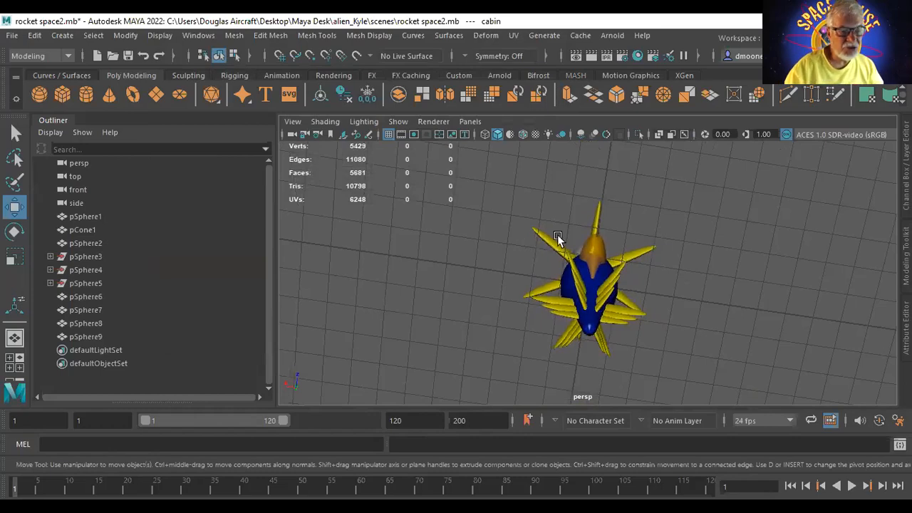
key("4")
mouse_move(768, 250)
left_mouse_down("alt")
mouse_move(612, 296)
mouse_move(613, 365)
mouse_move(528, 282)
mouse_move(705, 295)
mouse_move(810, 290)
mouse_move(856, 300)
mouse_move(617, 259)
mouse_move(706, 279)
mouse_move(739, 267)
mouse_move(696, 275)
left_mouse_up("alt")
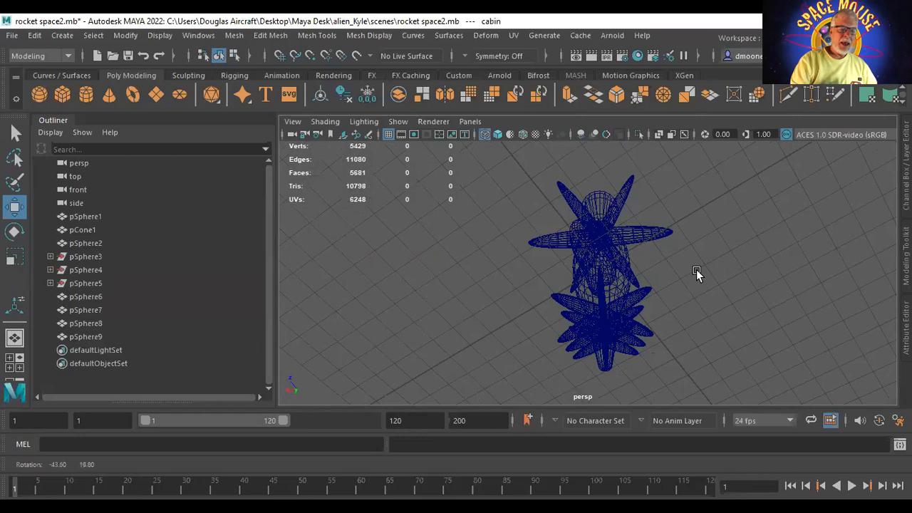
key("5")
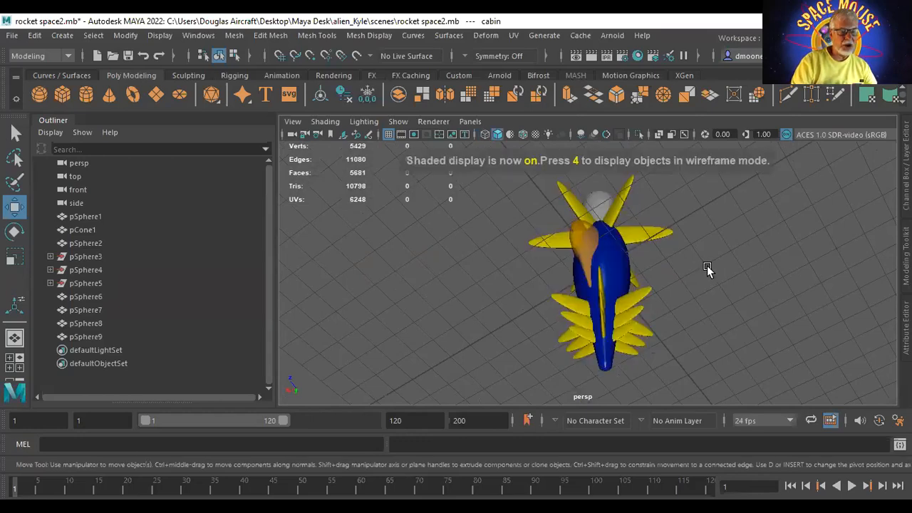
key("6")
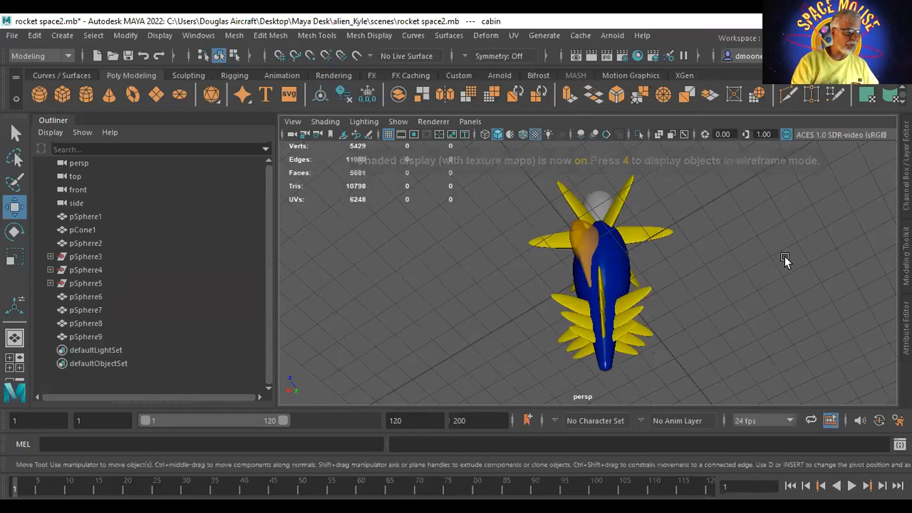
key("7")
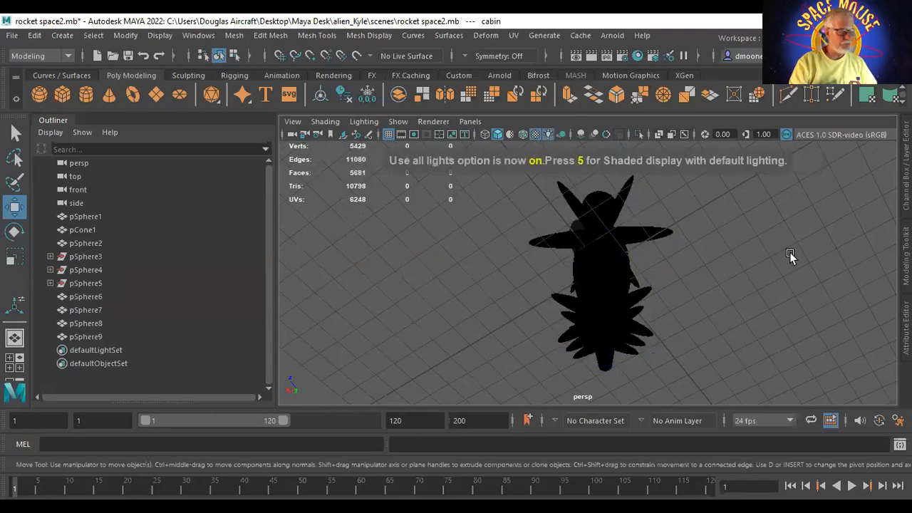
left_click_drag(698, 254, 754, 230, "alt")
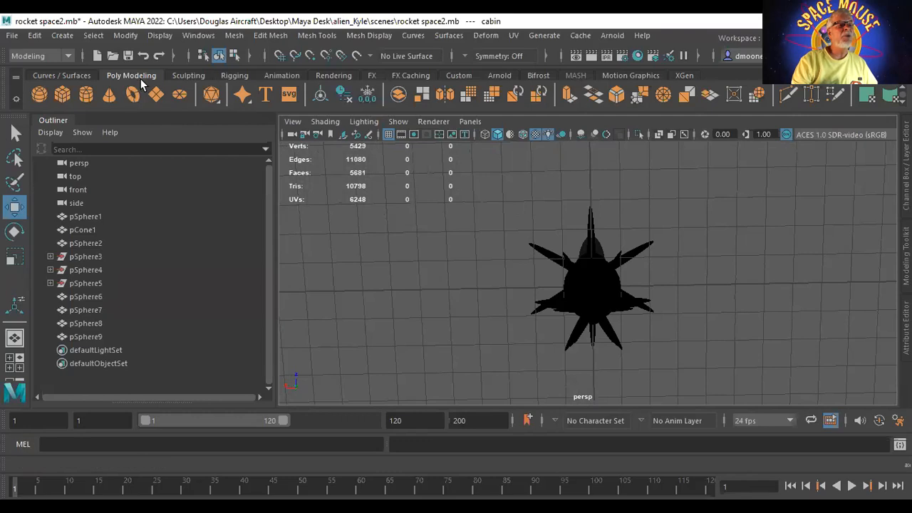
Add a directional light to the scene and move it up above the rocket
left_click(324, 75)
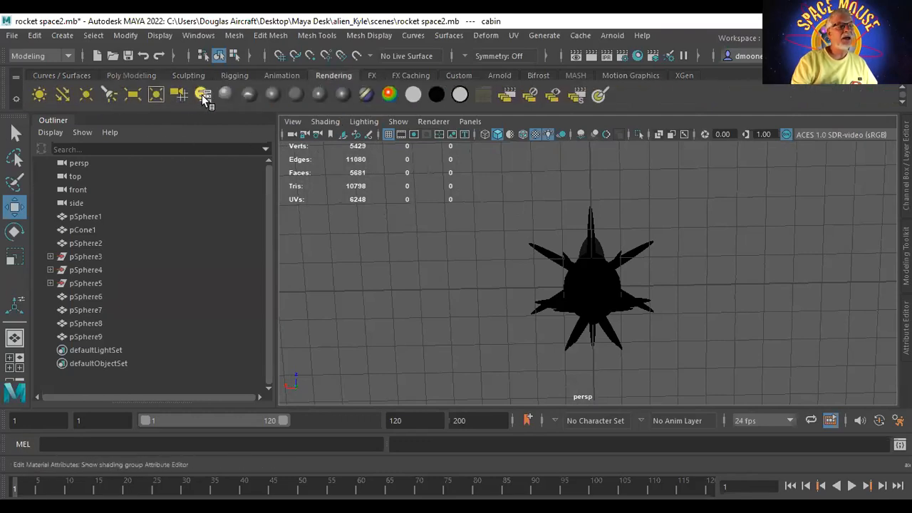
left_click(62, 94)
right_click_drag(768, 242, 632, 238, "alt")
left_click_drag(595, 216, 569, 126)
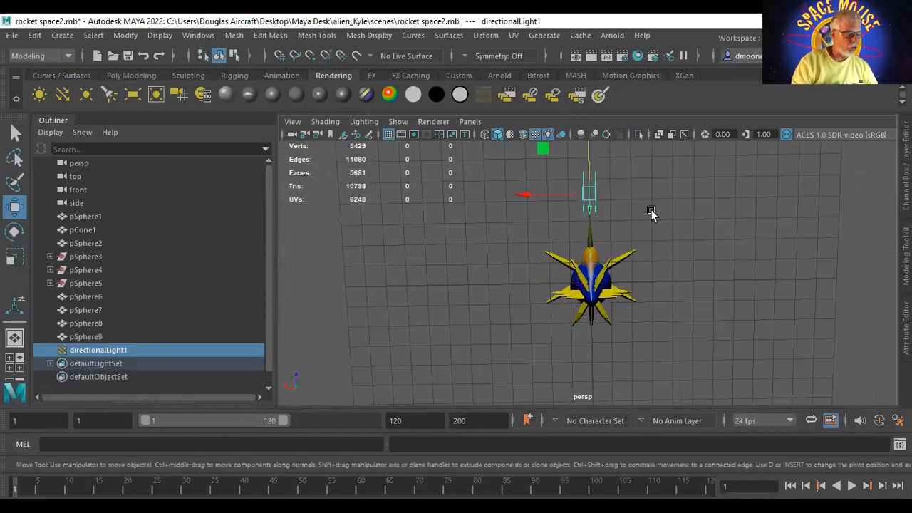
Scale up the directional light's icon and rotate the light so it shines diagonally onto the rocket
key("r")
left_click(589, 196)
left_click_drag(589, 195, 615, 193)
left_click_drag(763, 263, 756, 289, "alt")
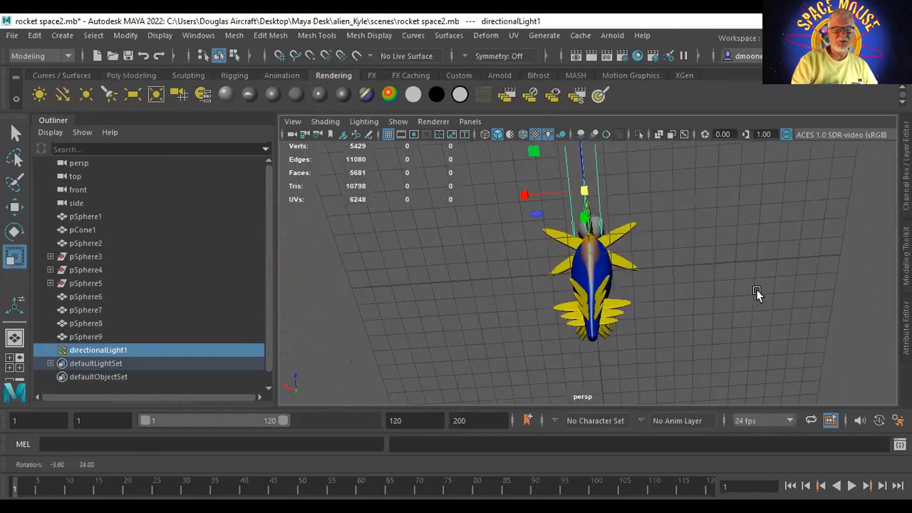
key("e")
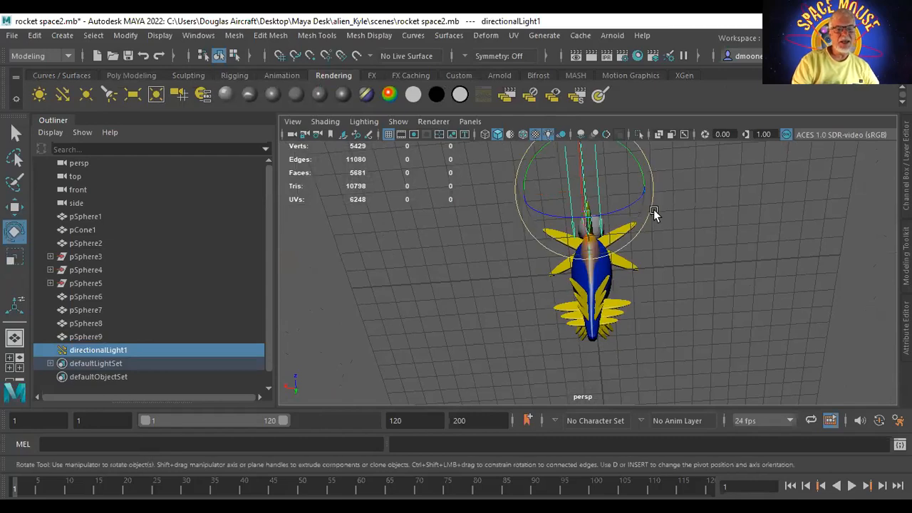
left_click_drag(633, 166, 702, 241)
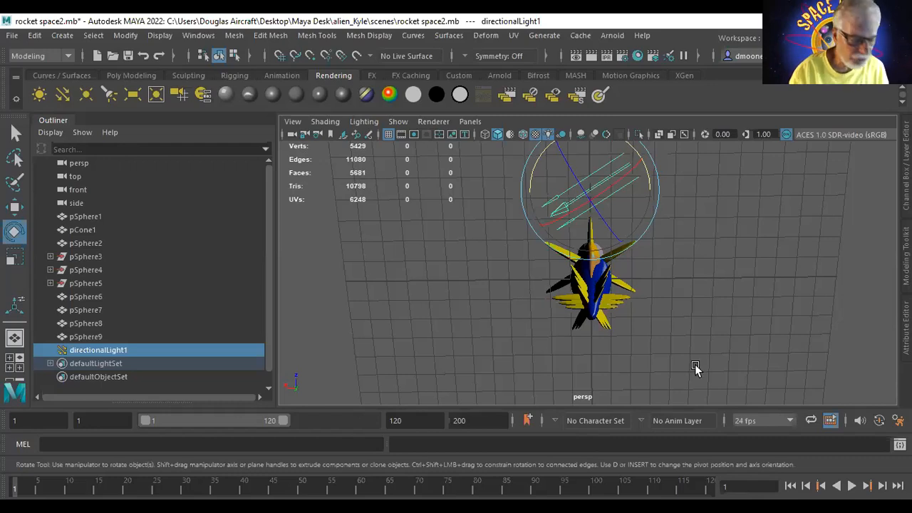
Test-render the rocket closer up with only the directional light, then close the Render View
scroll(770, 285, "up", 2)
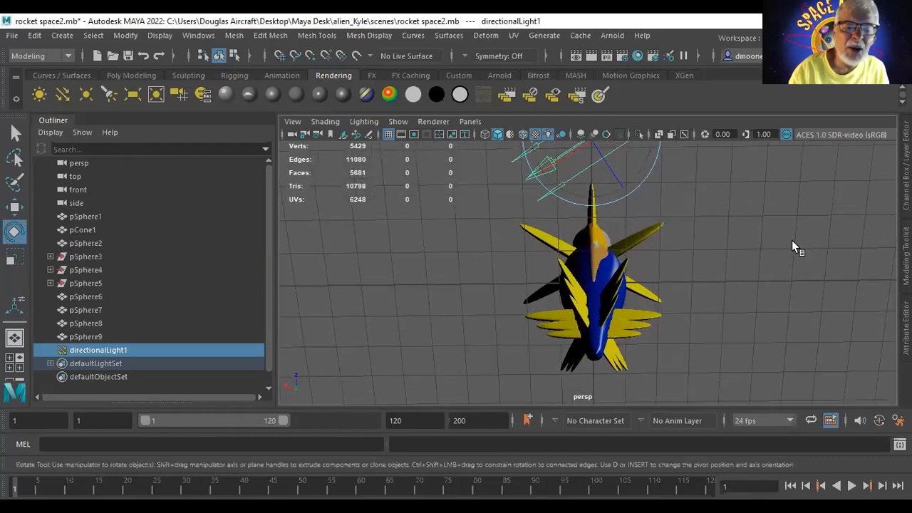
left_click(591, 57)
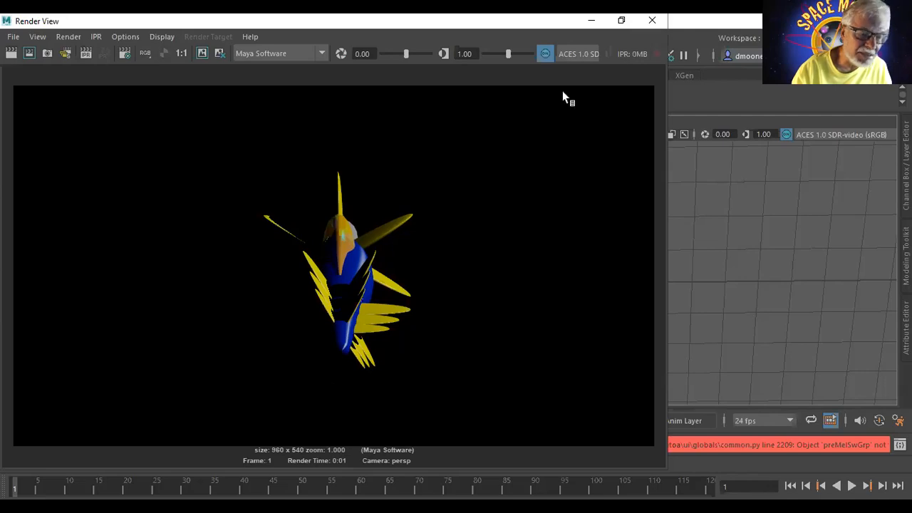
left_click(652, 20)
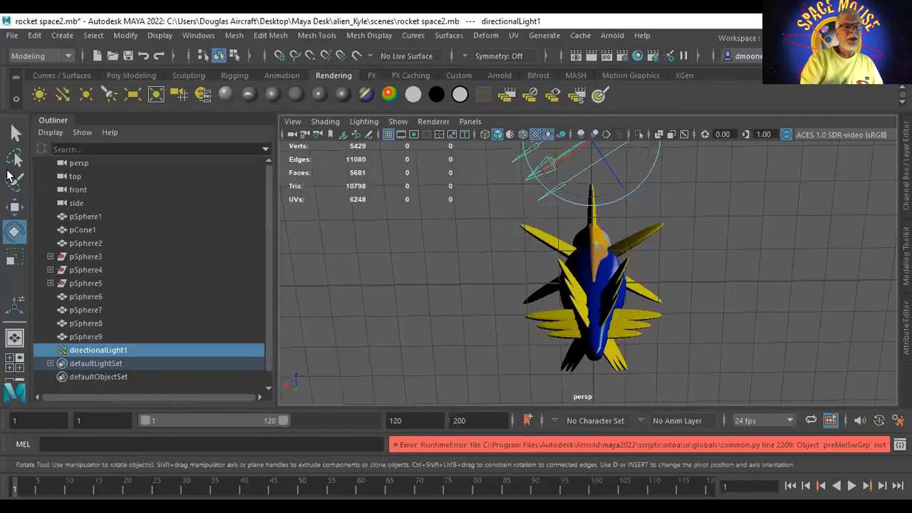
Add an ambient light to the scene, render the current frame to check it, and close the Render View
left_click(38, 92)
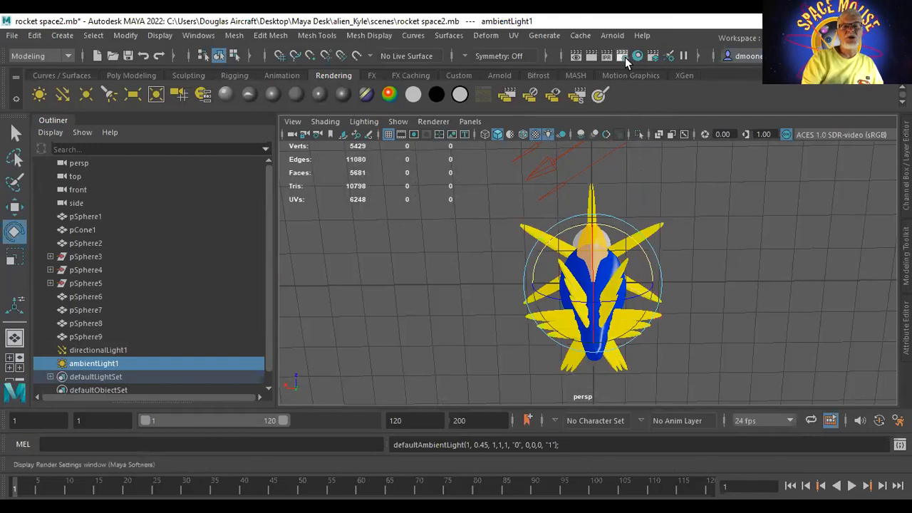
left_click(597, 62)
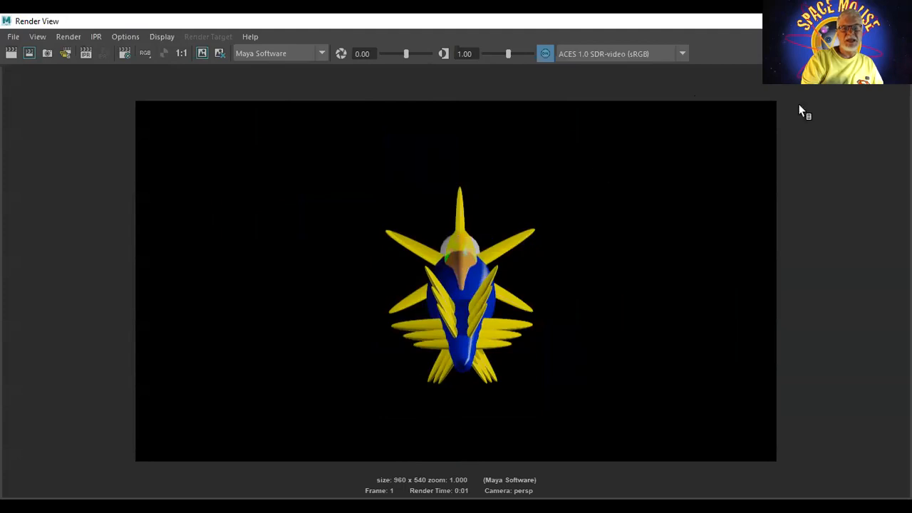
left_click(900, 21)
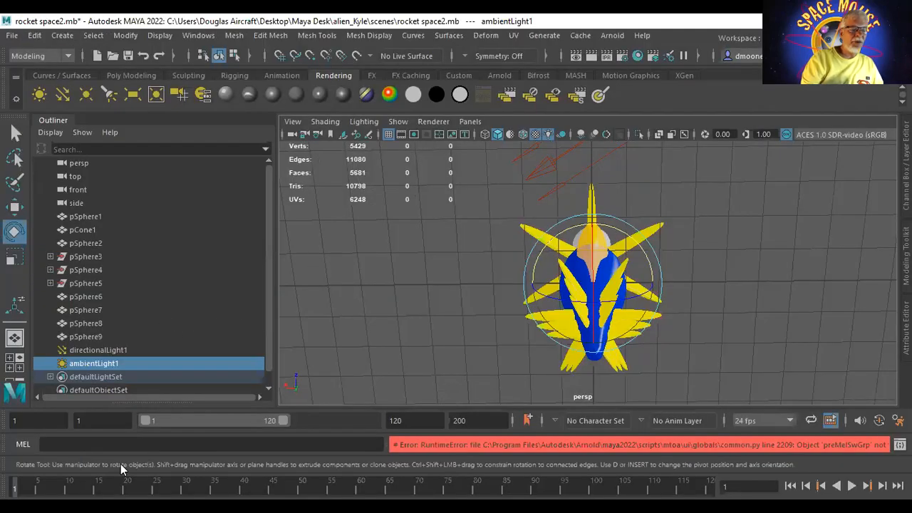
Set the ambient light's intensity to 0.3, deselect the light and render the current frame
key("ctrl+a")
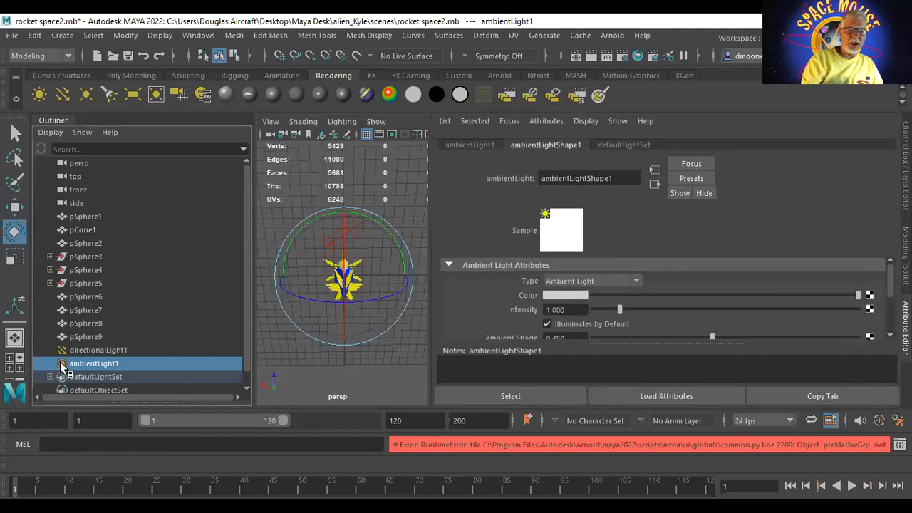
left_click_drag(573, 311, 533, 311)
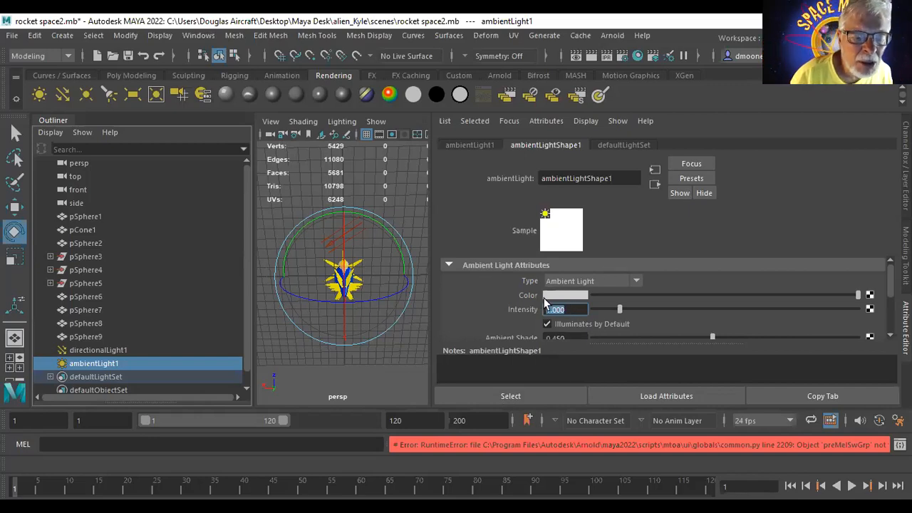
key("BackSpace")
type(".3")
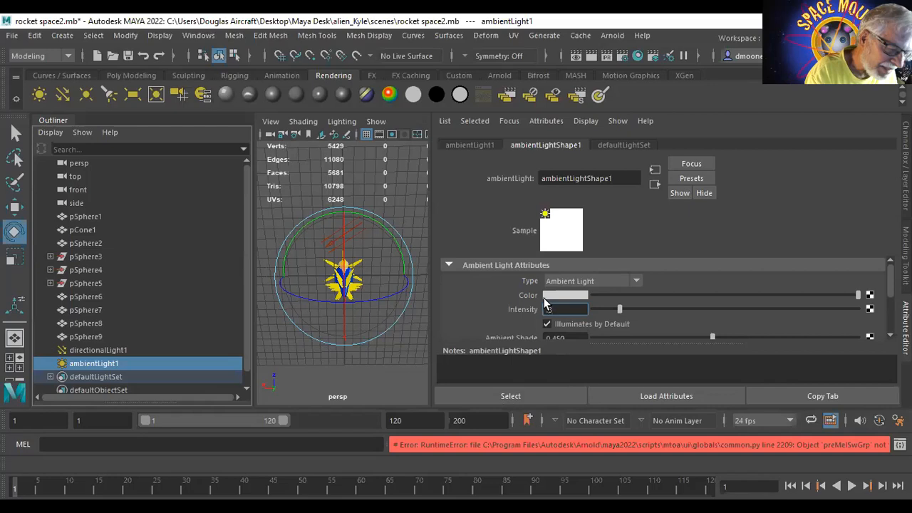
key("Return")
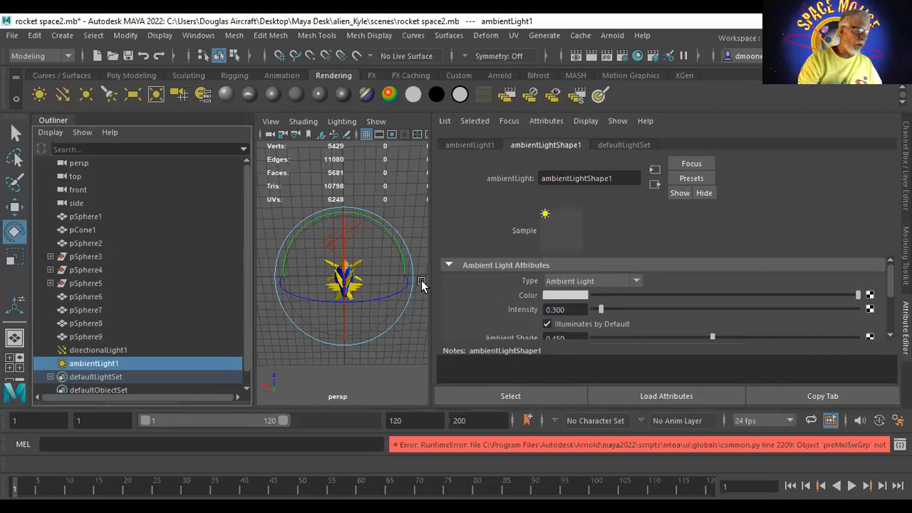
left_click(378, 189)
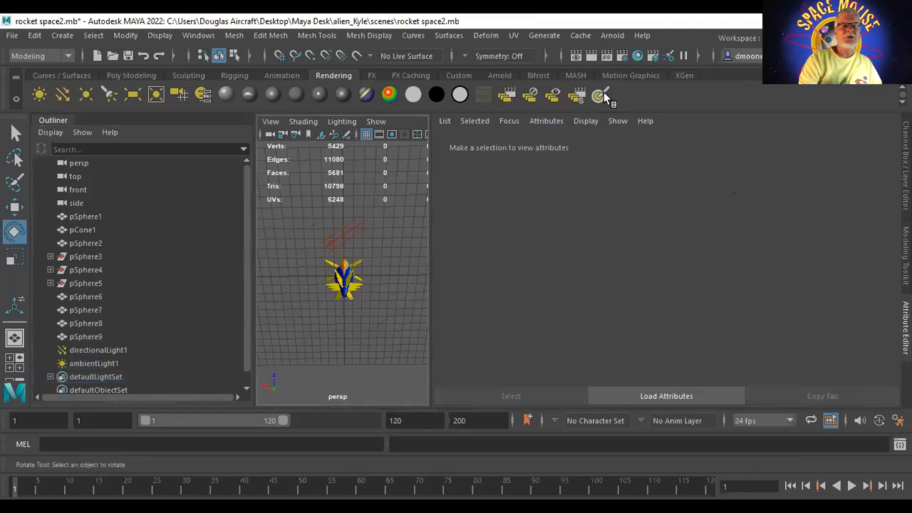
left_click(590, 60)
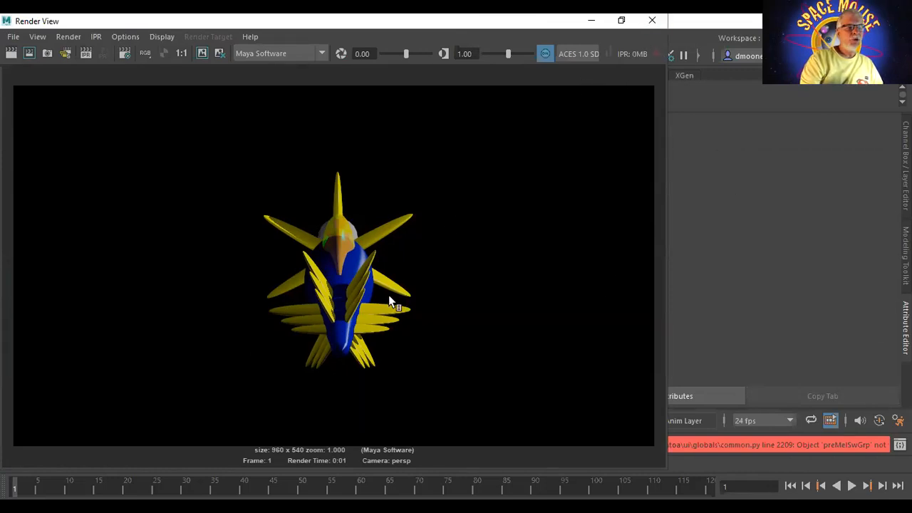
left_click(11, 37)
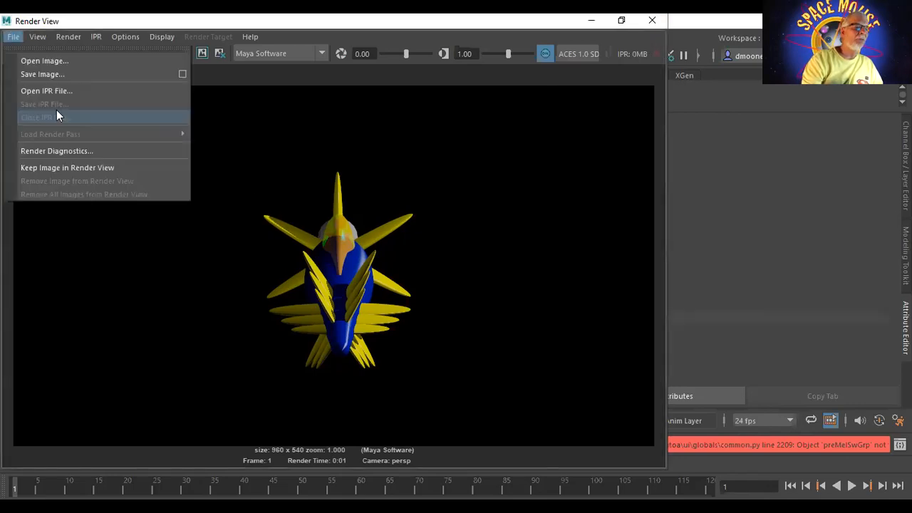
left_click(64, 74)
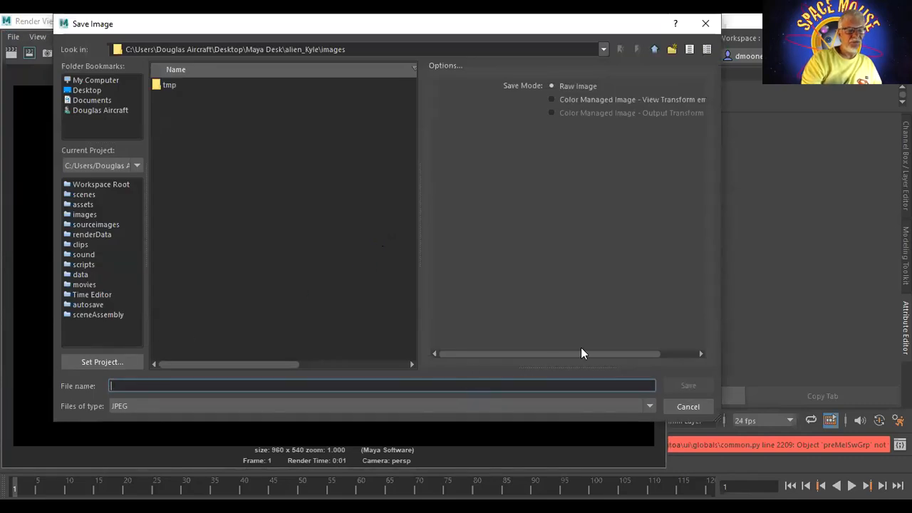
left_click(187, 407)
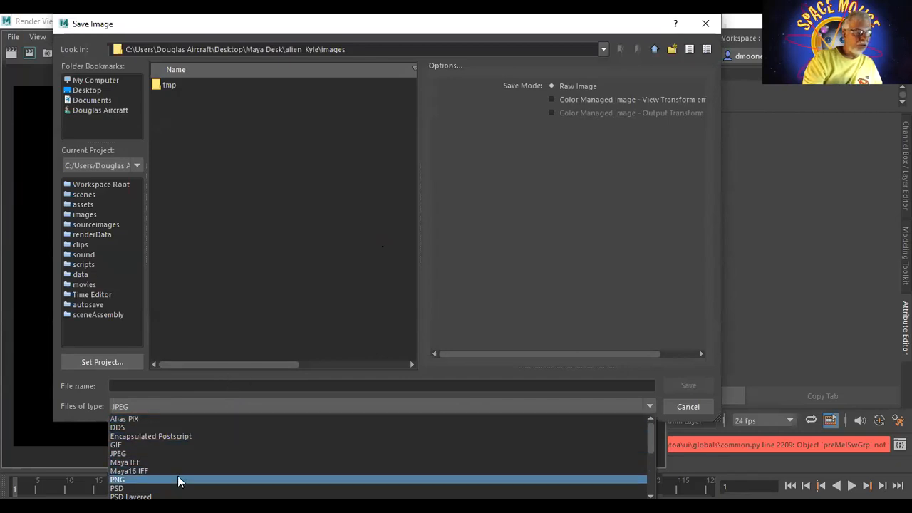
left_click(315, 310)
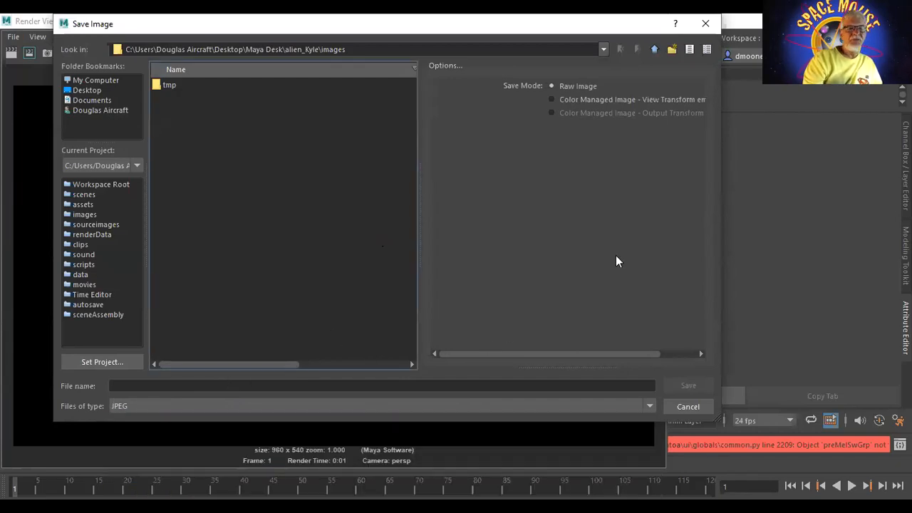
left_click(705, 25)
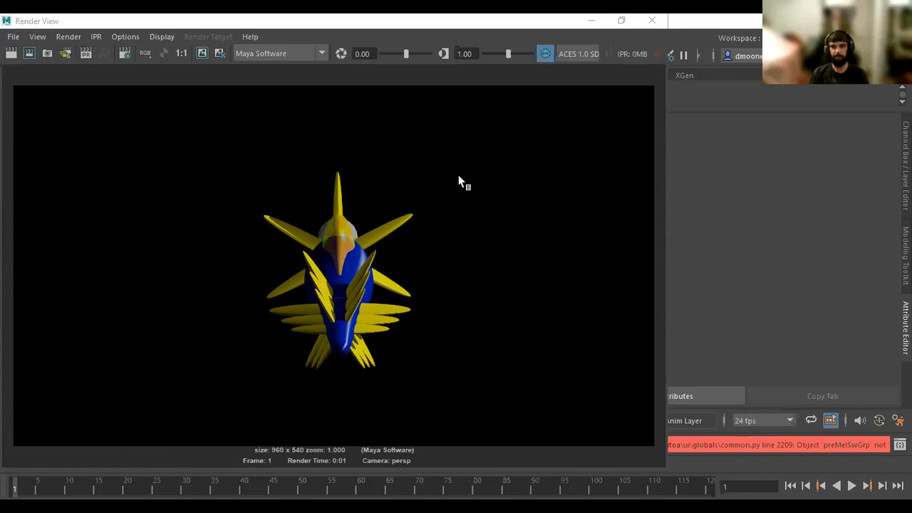
left_click(536, 149)
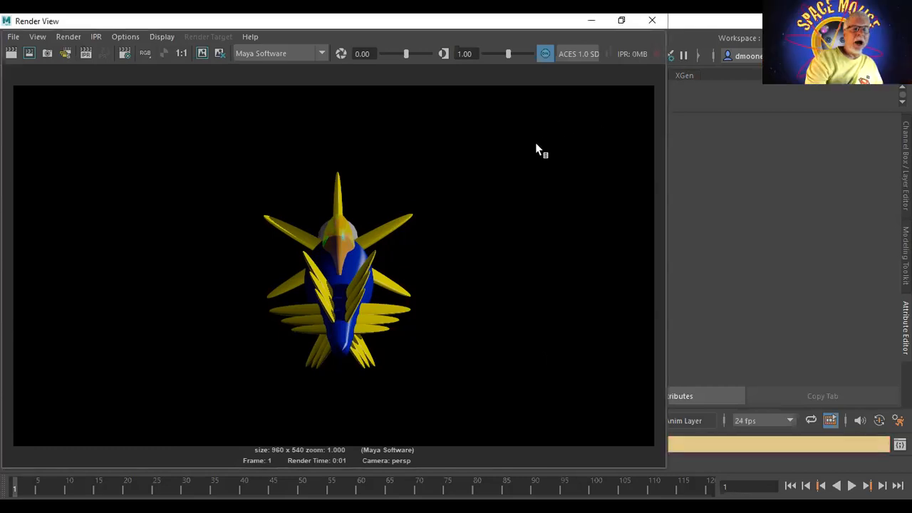
Save the rendered image to the Desktop in PSD format under the file name blue tooth
left_click(9, 38)
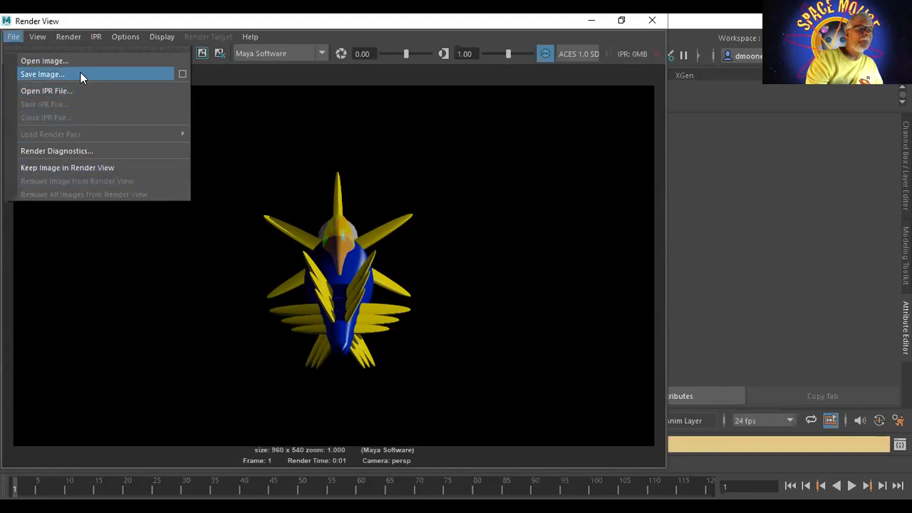
left_click(80, 74)
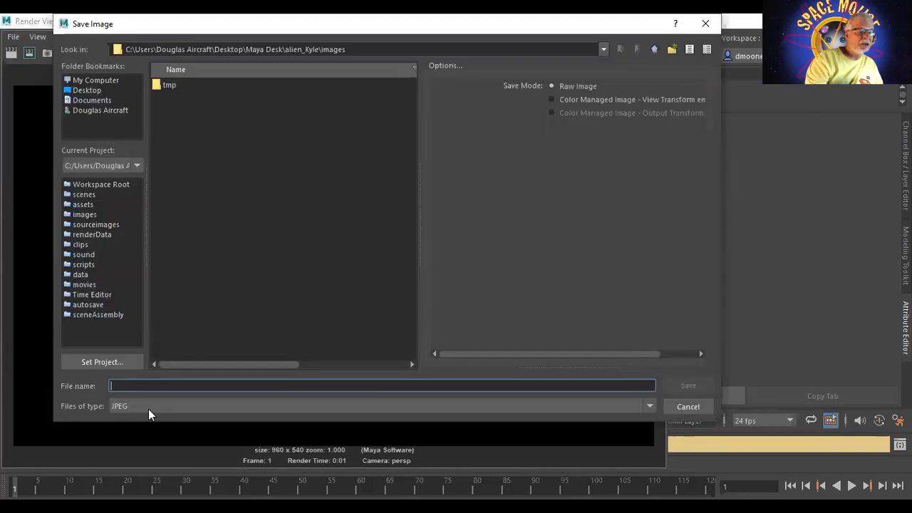
left_click(148, 406)
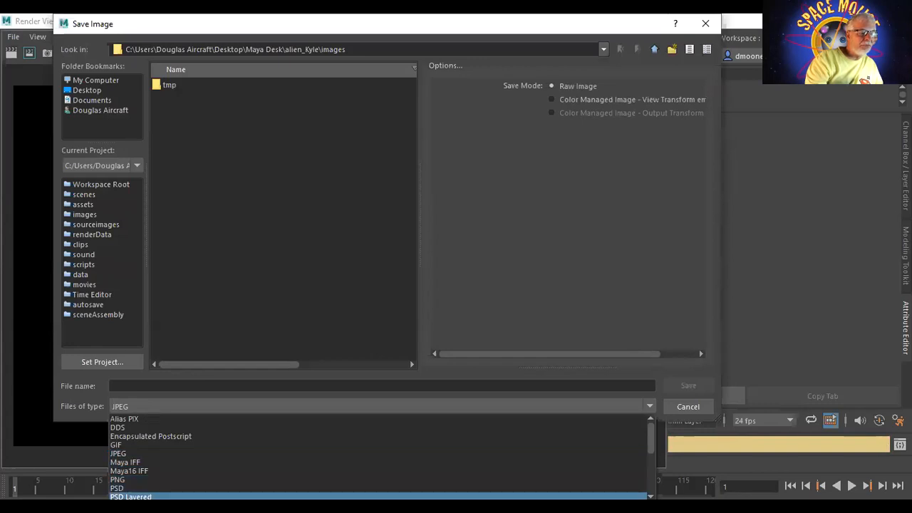
left_click(619, 488)
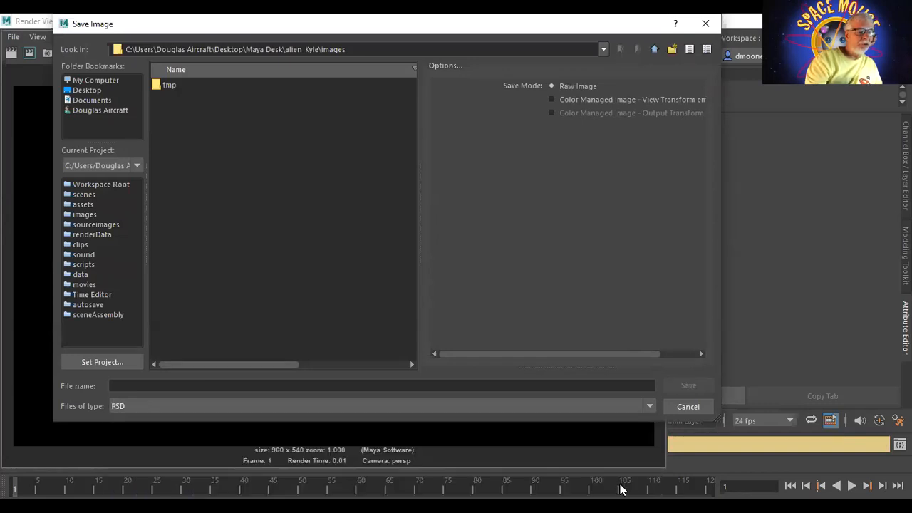
left_click(144, 386)
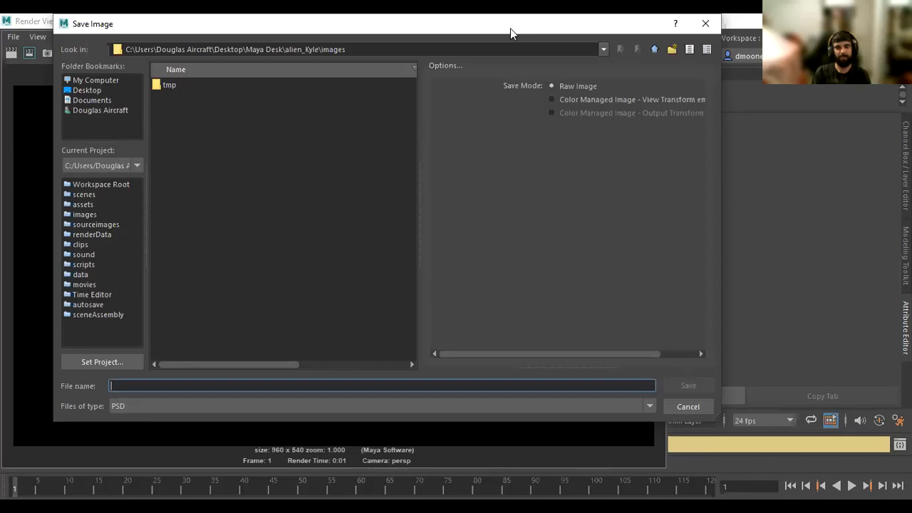
left_click_drag(510, 29, 885, 145)
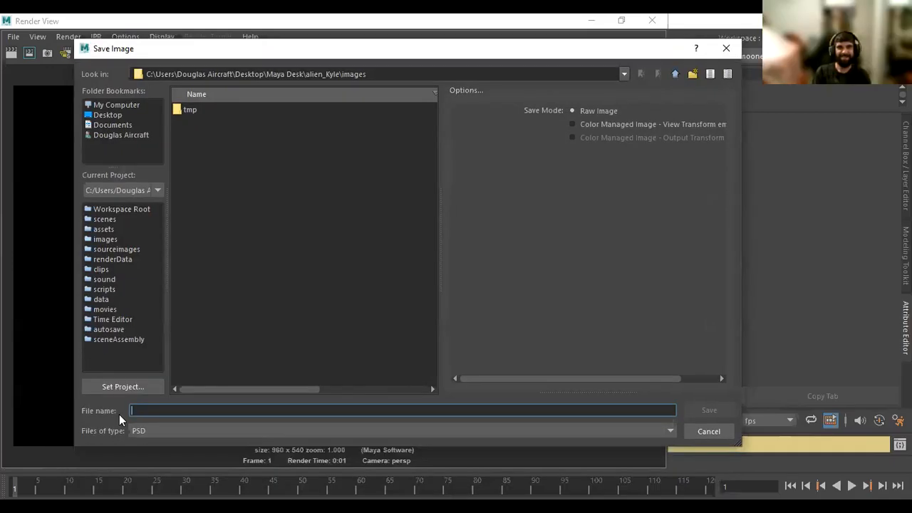
type("blue tooth")
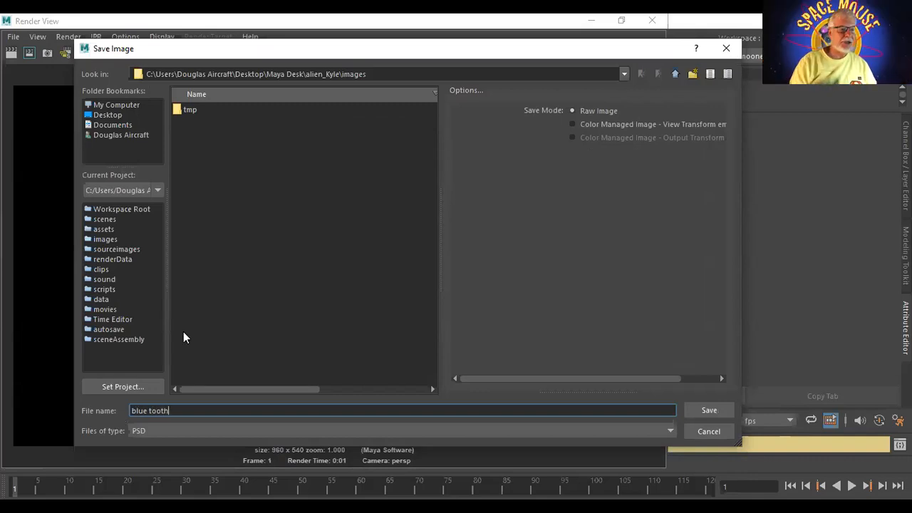
left_click(118, 114)
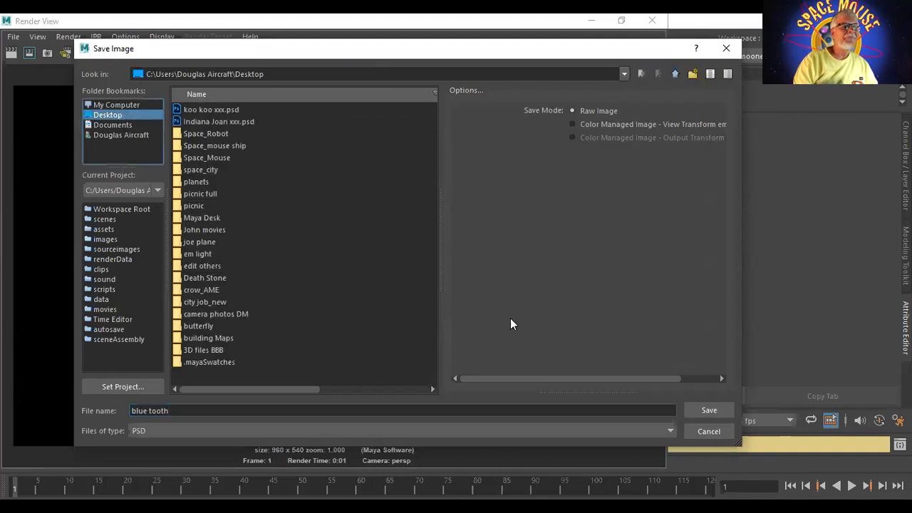
left_click(709, 412)
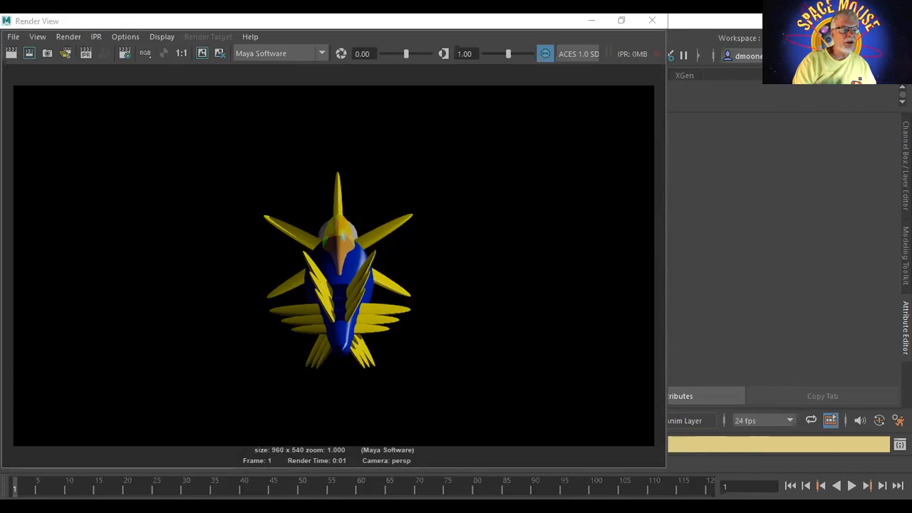
Switch to Photoshop and open the blue tooth PSD file from the Desktop
key("alt+Tab")
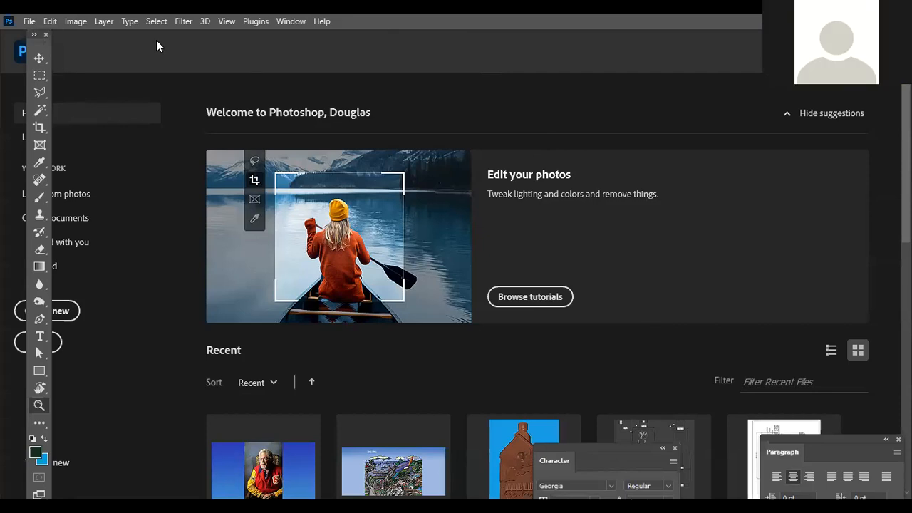
left_click(28, 22)
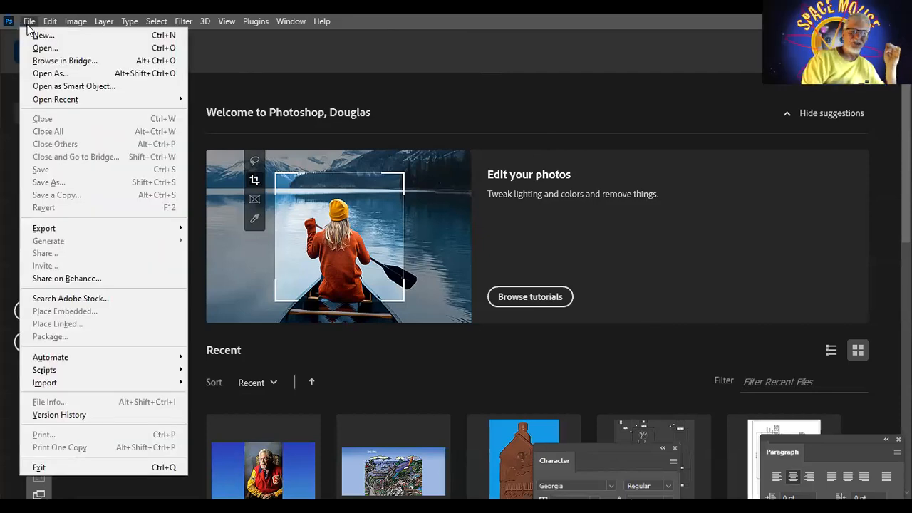
left_click(44, 48)
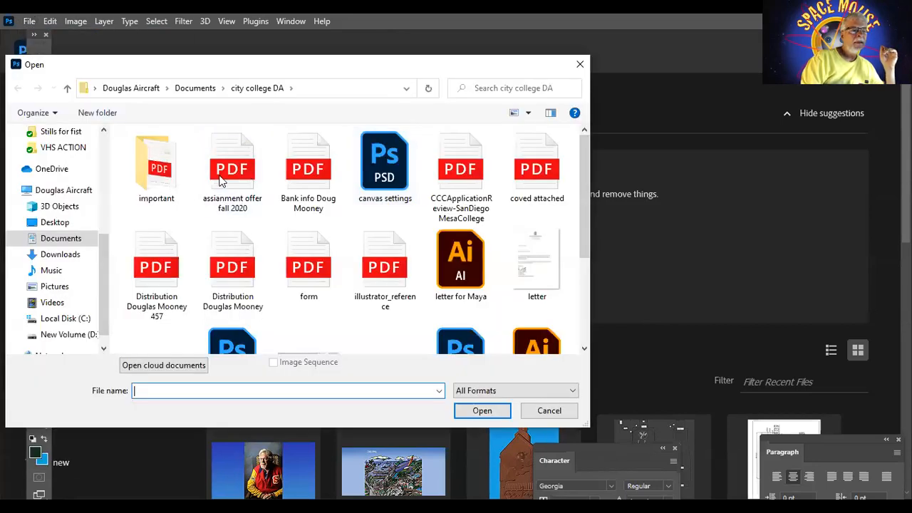
left_click(55, 224)
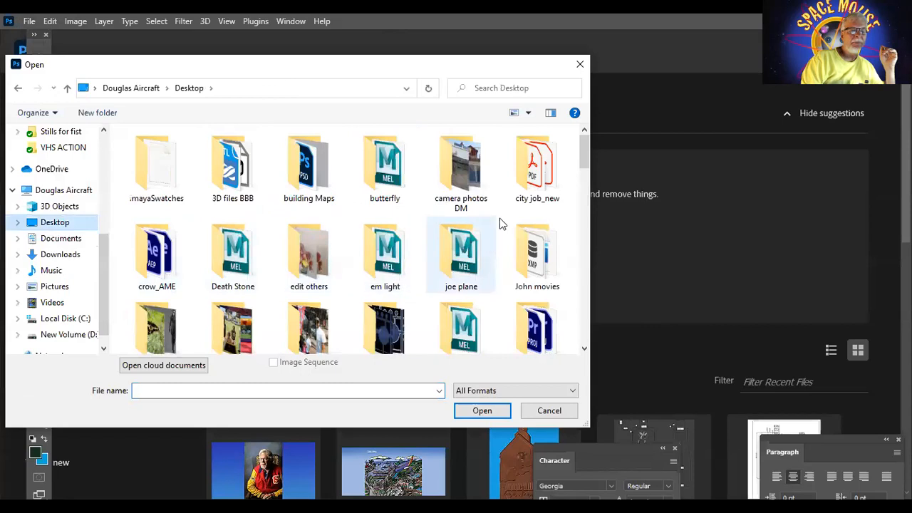
left_click_drag(585, 166, 584, 199)
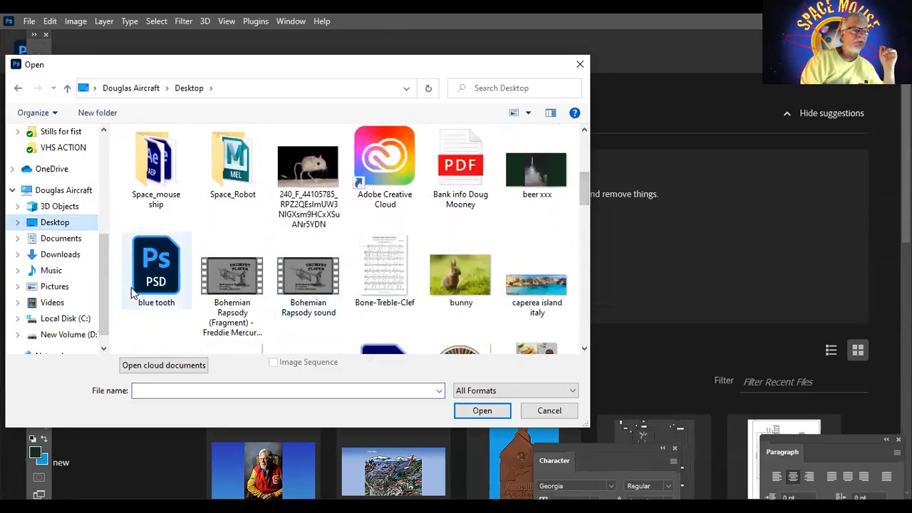
left_click(164, 266)
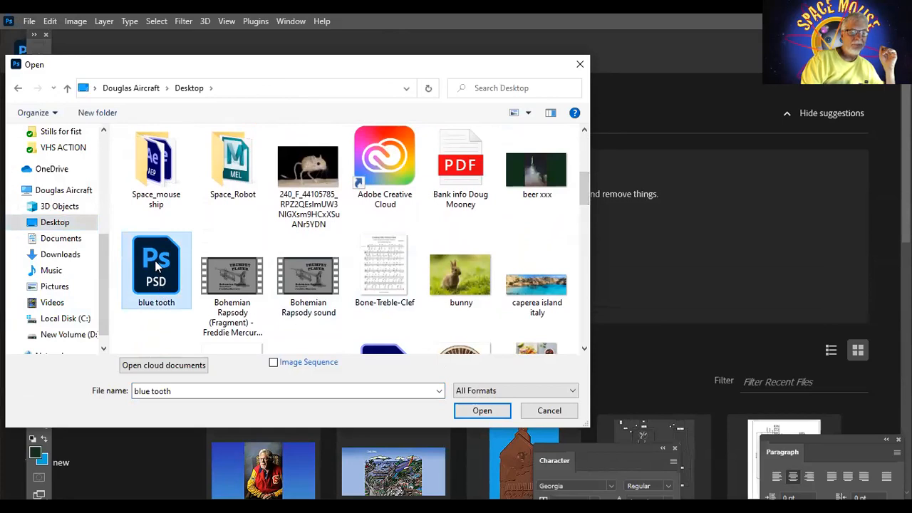
double_click(158, 265)
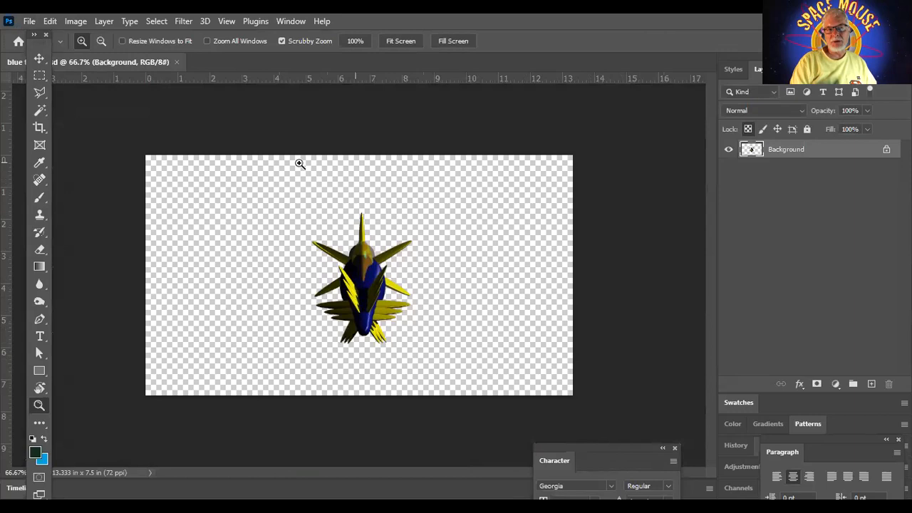
Load the Background Transparency channel as a new selection around the rocket and copy the selected rocket
left_click(154, 20)
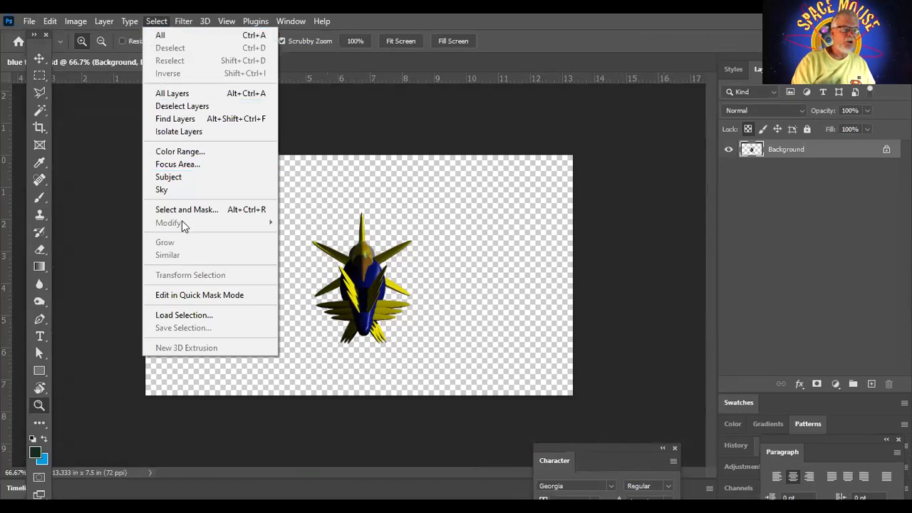
left_click(200, 320)
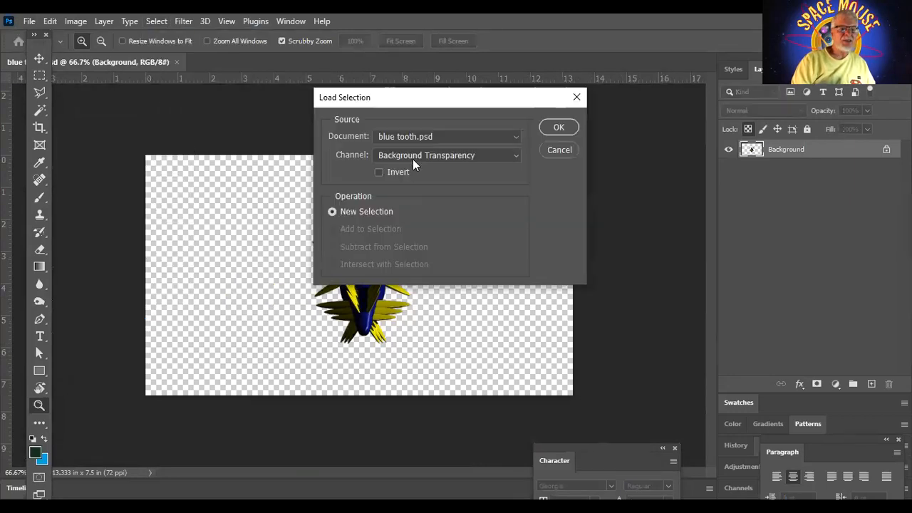
left_click(559, 127)
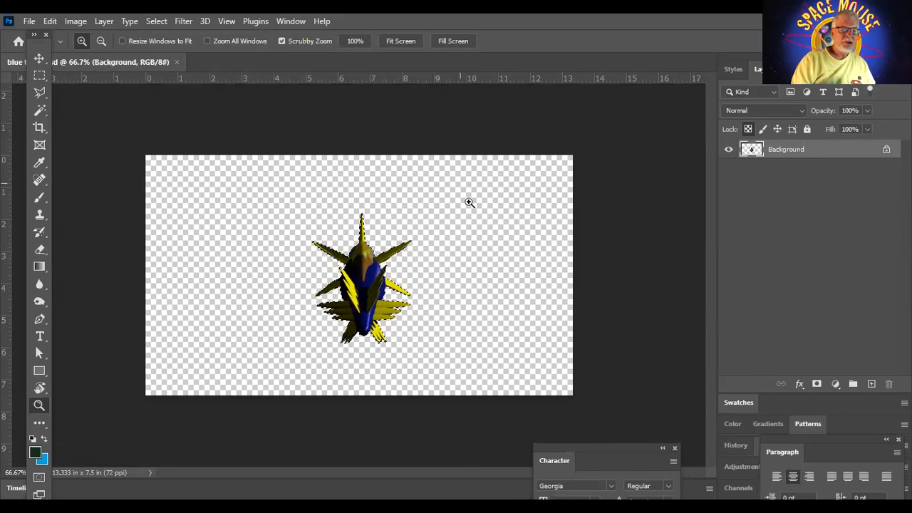
left_click(661, 173)
left_click(610, 217)
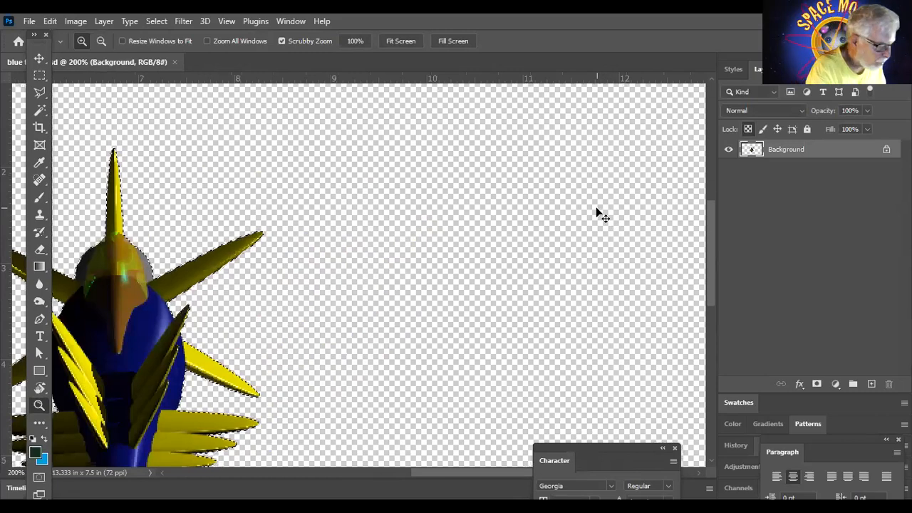
key("ctrl+minus")
key("ctrl+minus")
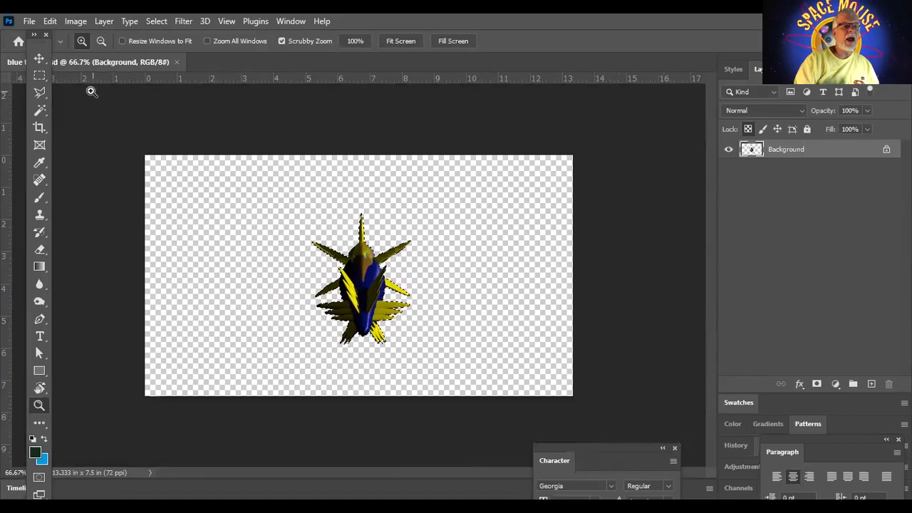
left_click(40, 59)
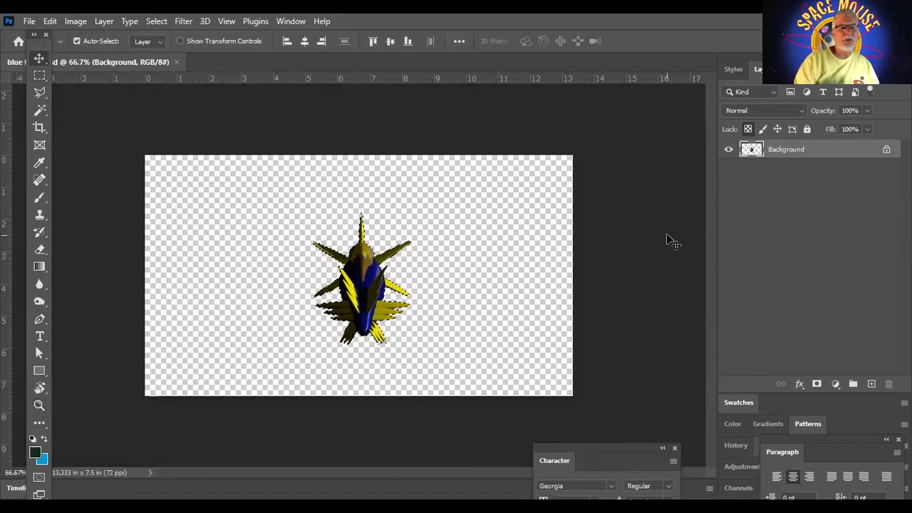
key("ctrl+c")
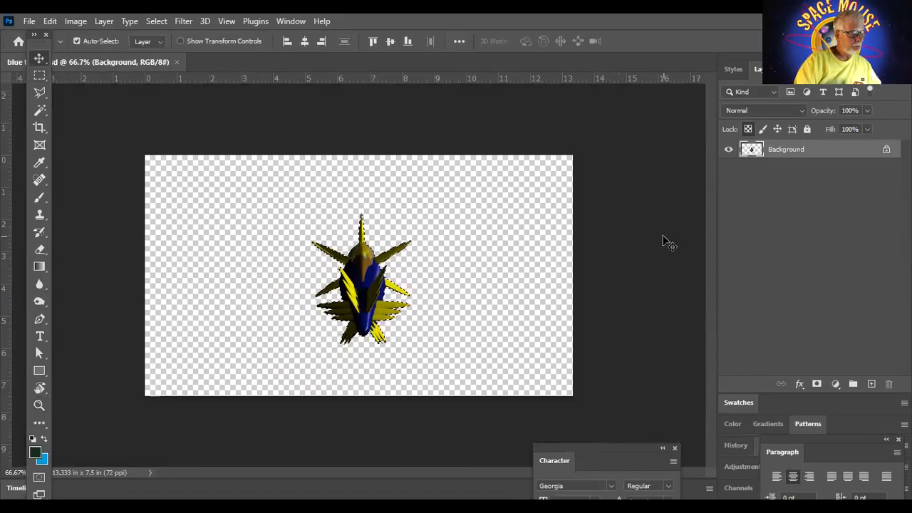
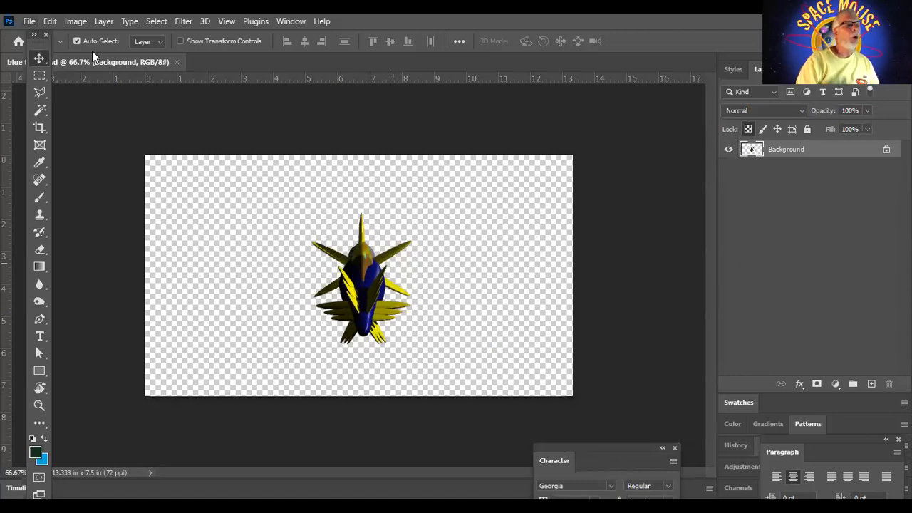
Open the black_hole_light_eject picture from the Desktop in its own document
key("ctrl+o")
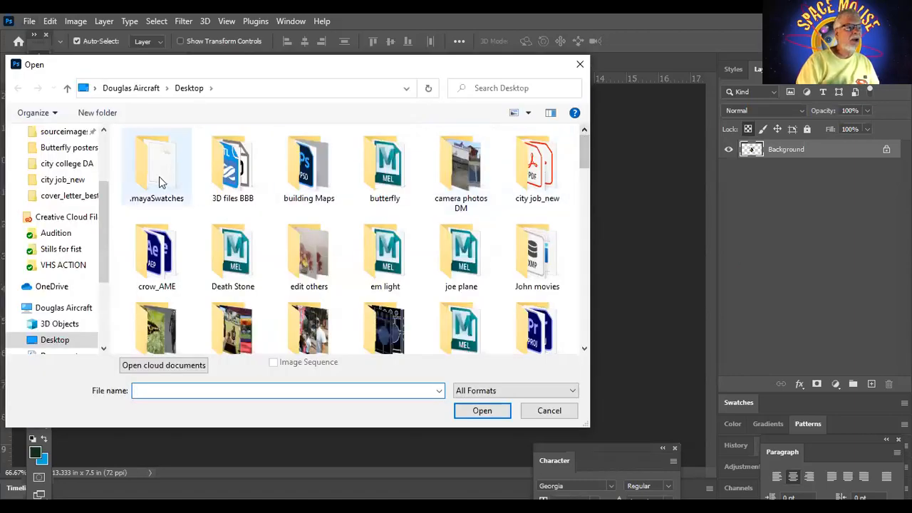
left_click_drag(584, 152, 585, 188)
left_click(162, 284)
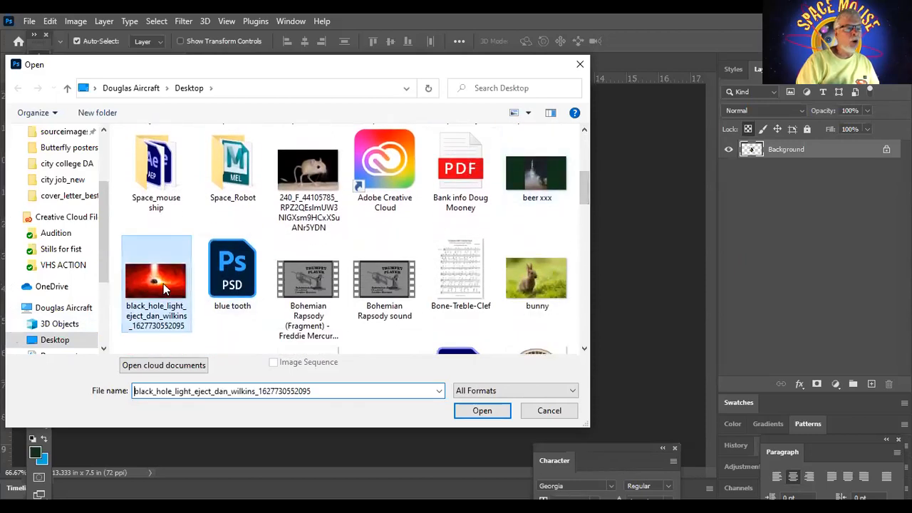
double_click(162, 284)
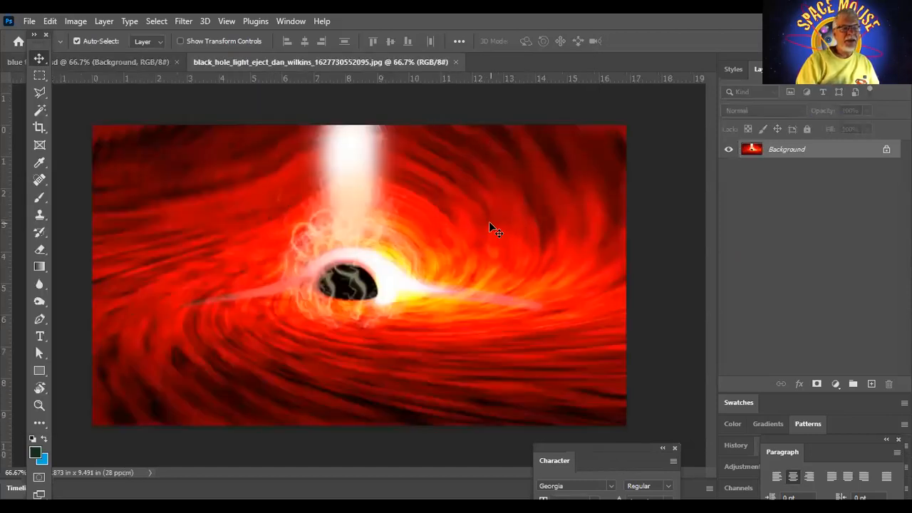
Copy the entire black hole picture and paste it into the blue tooth document as a new layer
key("ctrl")
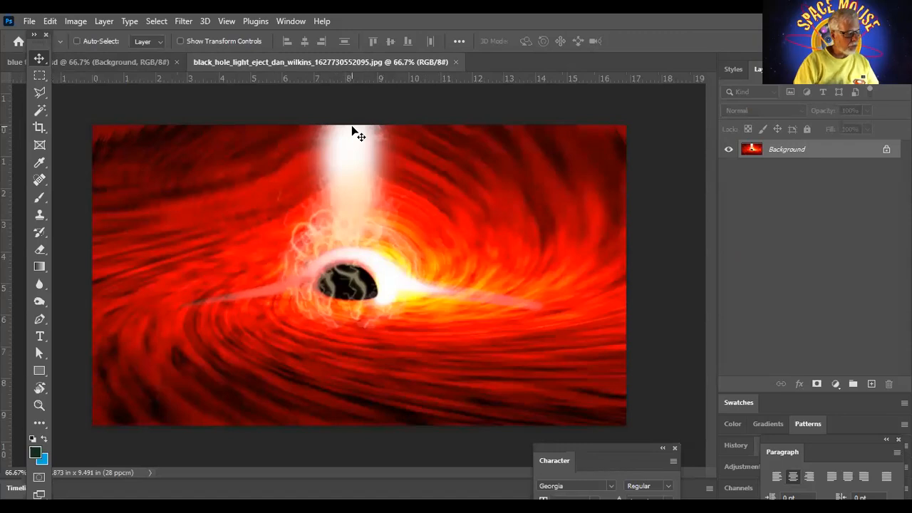
key("ctrl+a")
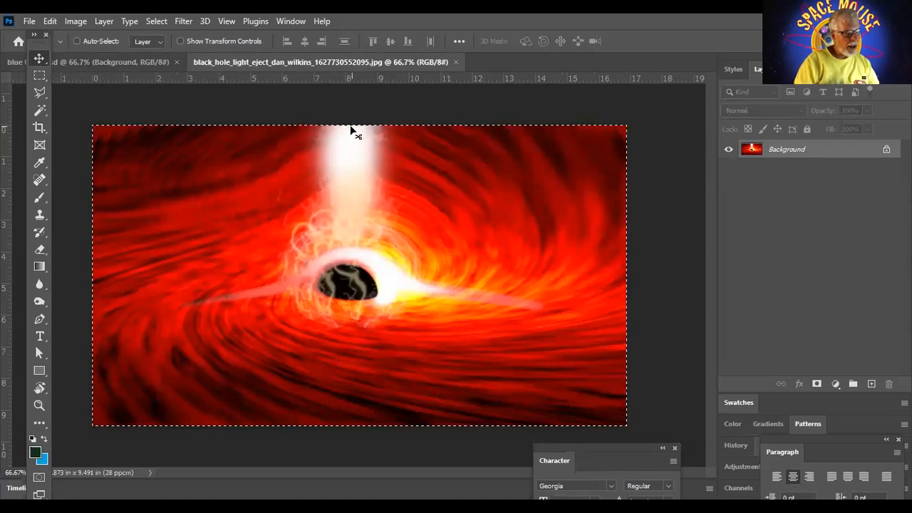
left_click(87, 63)
key("ctrl")
key("ctrl+v")
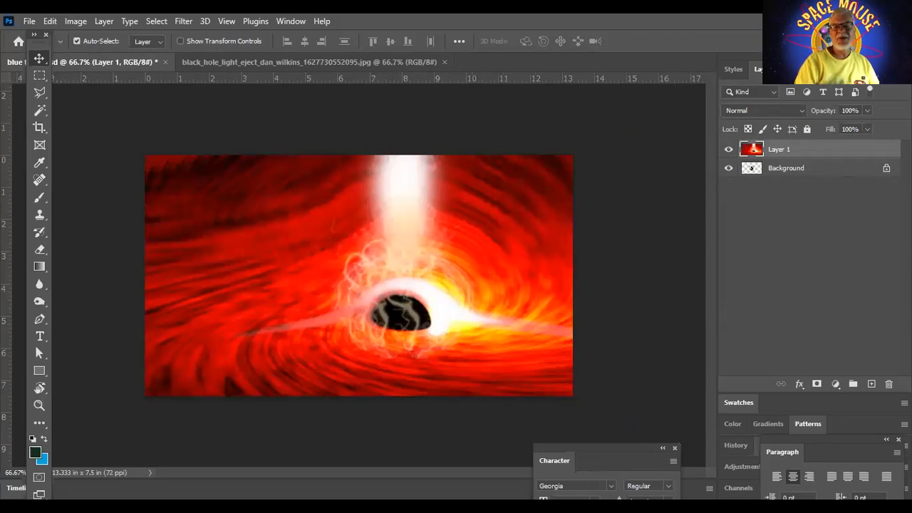
Unlock the Background layer holding the rocket and place the black hole layer beneath it
left_click(886, 167)
double_click(831, 162)
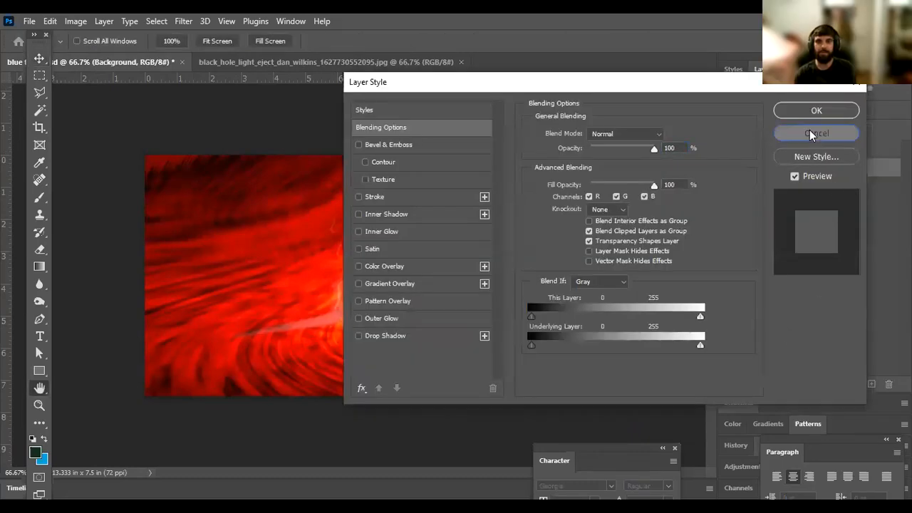
left_click(809, 133)
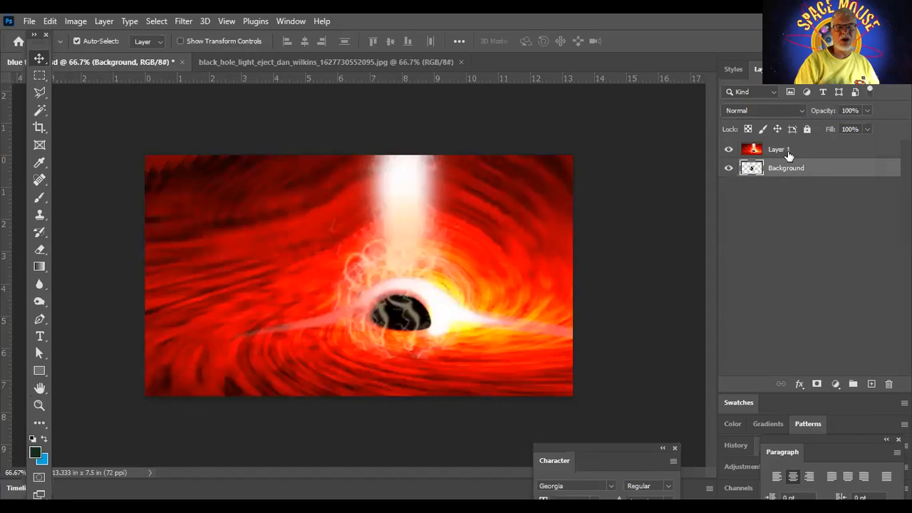
left_click_drag(810, 173, 806, 223)
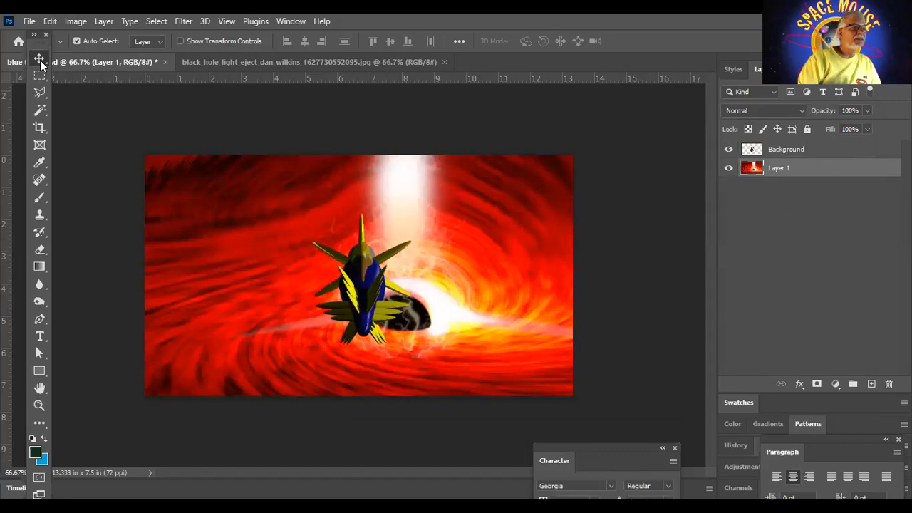
Move the rocket sideways so that it sits left of the black hole
left_click(361, 289)
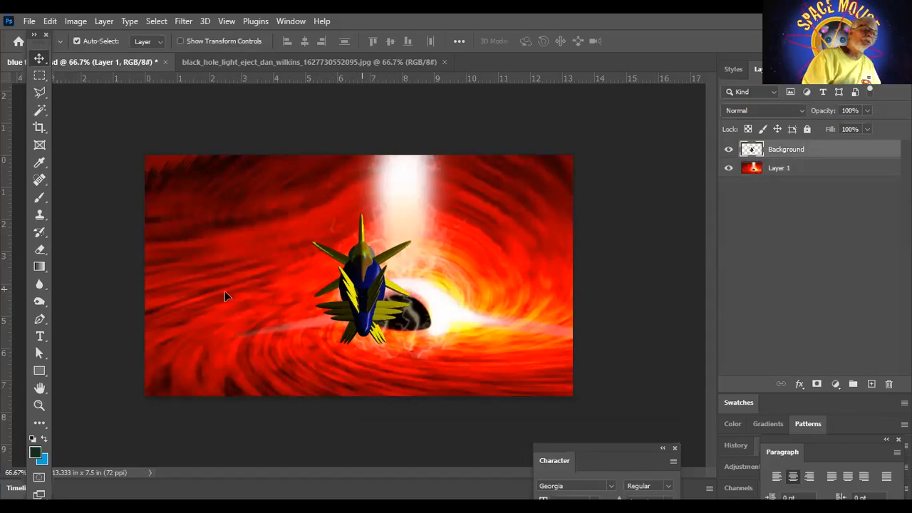
left_click_drag(226, 290, 221, 287)
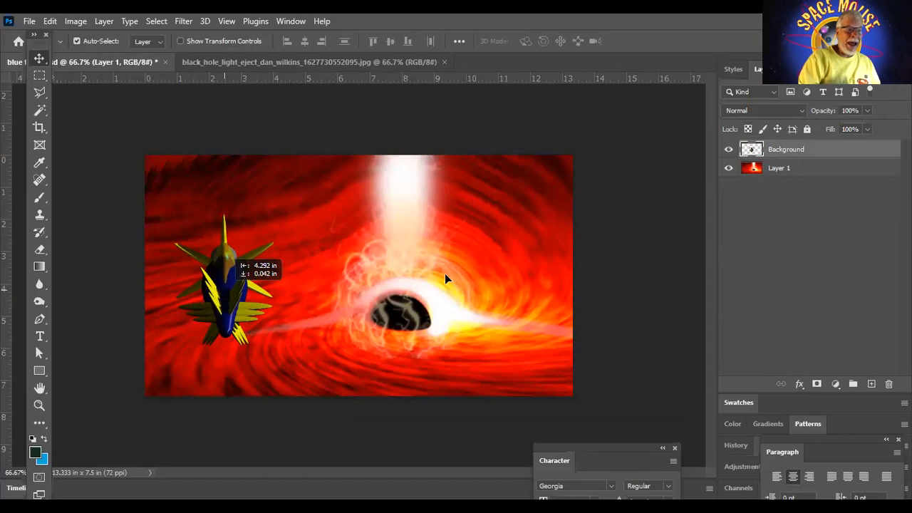
left_click_drag(256, 290, 258, 290)
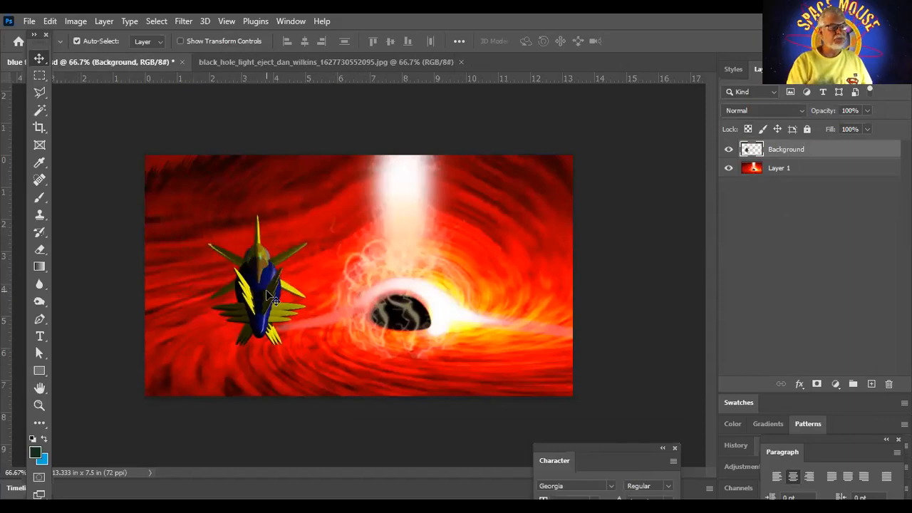
Free-transform the rocket, rotating it about 94.5° and resizing it to about 130% width and 206% height
key("ctrl+t")
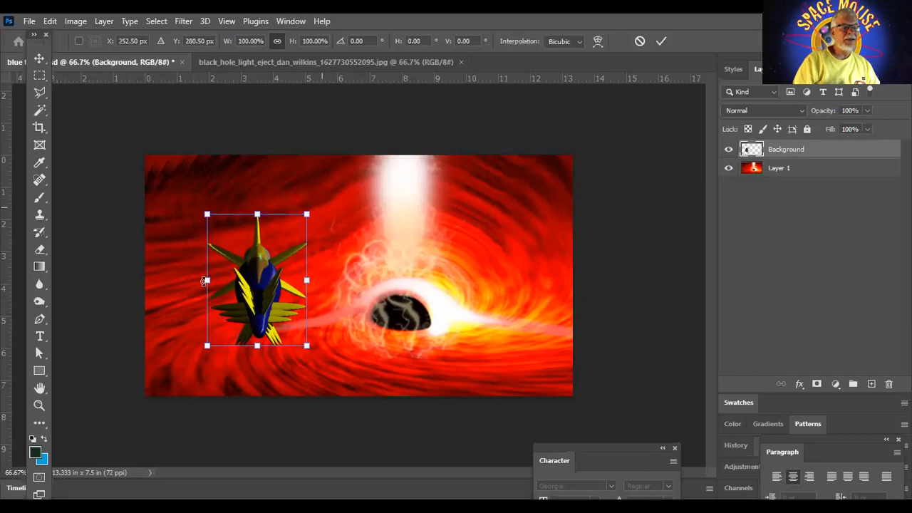
left_click_drag(318, 283, 236, 306)
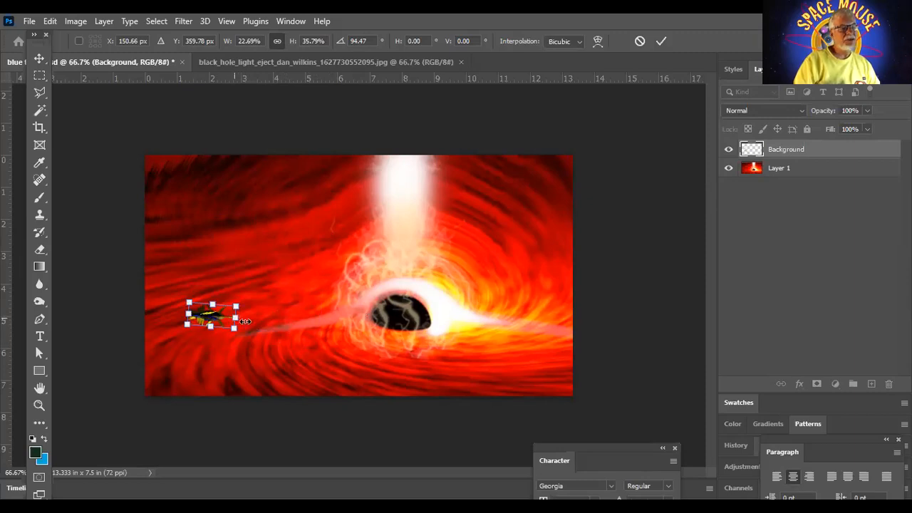
left_click_drag(245, 322, 258, 322)
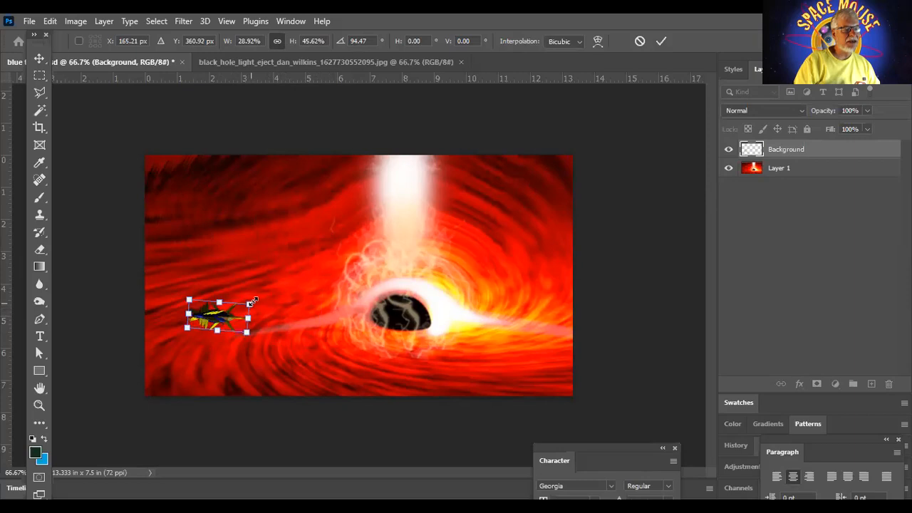
left_click_drag(248, 318, 482, 325)
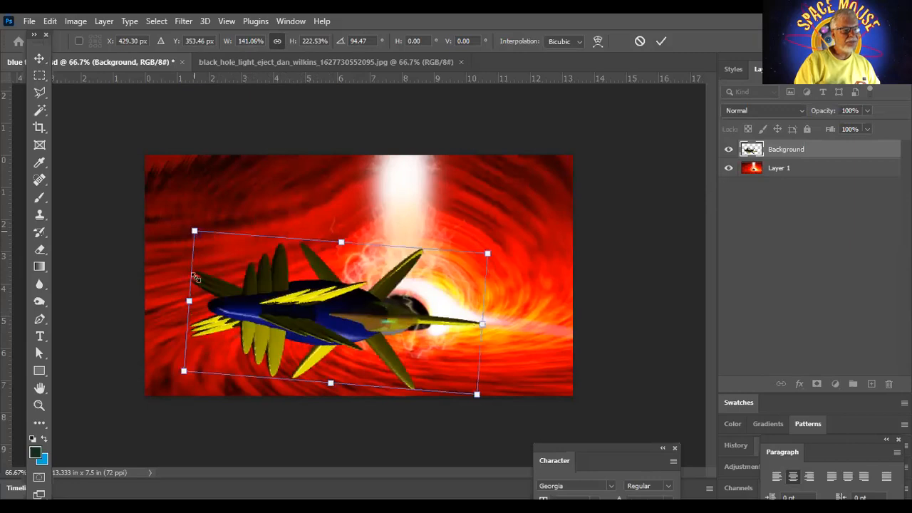
left_click_drag(190, 300, 210, 307)
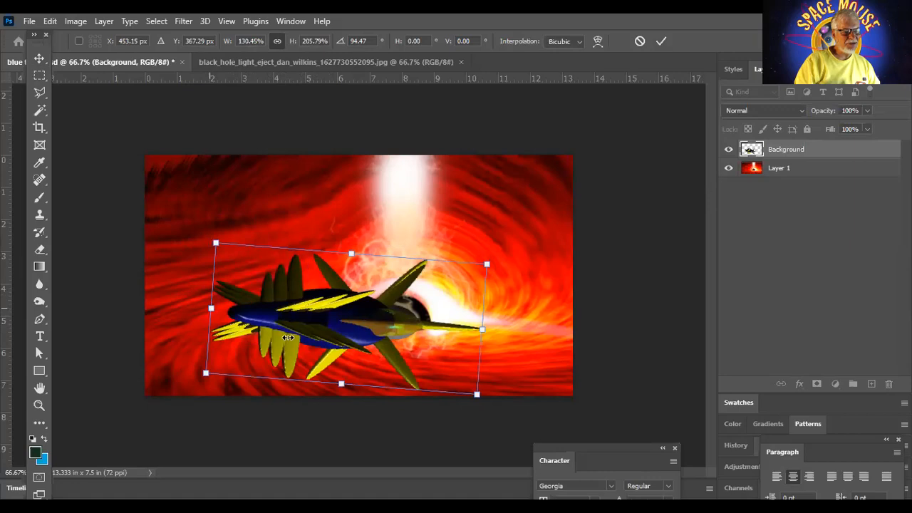
Resize the rocket to 53% width and 301.54% height across the black hole, and lower its layer opacity to 10%
left_click_drag(210, 308, 288, 337, "alt")
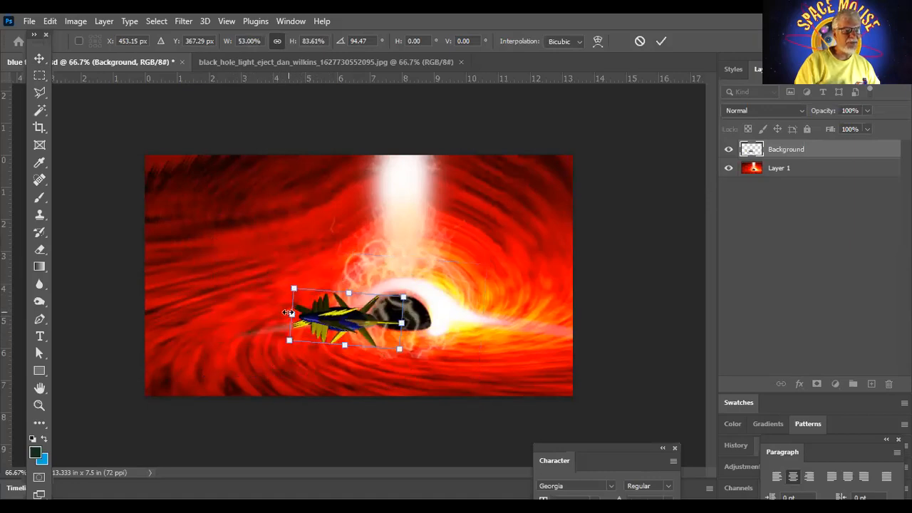
left_click_drag(291, 314, 5, 306, "shift")
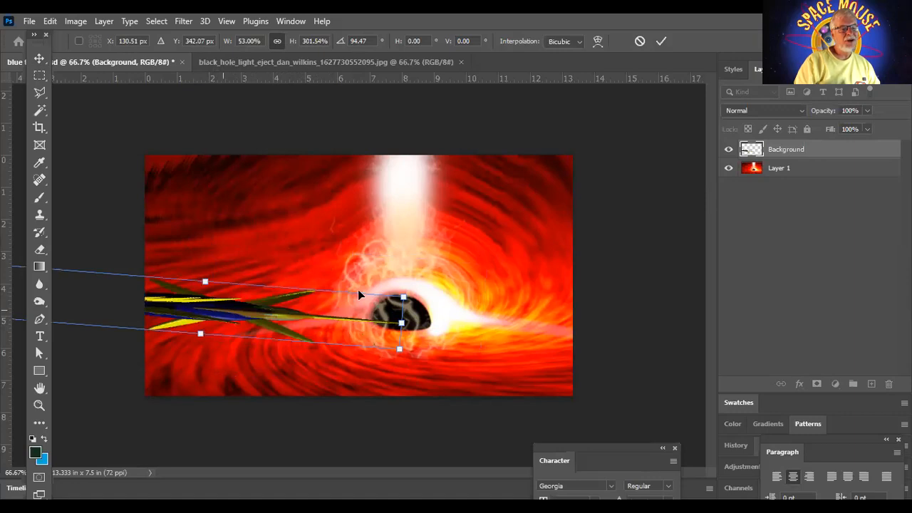
left_click_drag(359, 291, 516, 285)
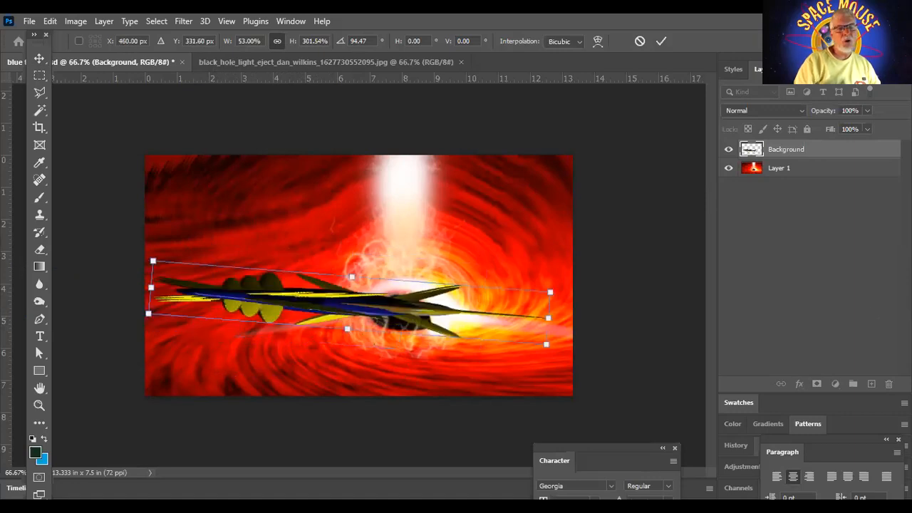
key("Return")
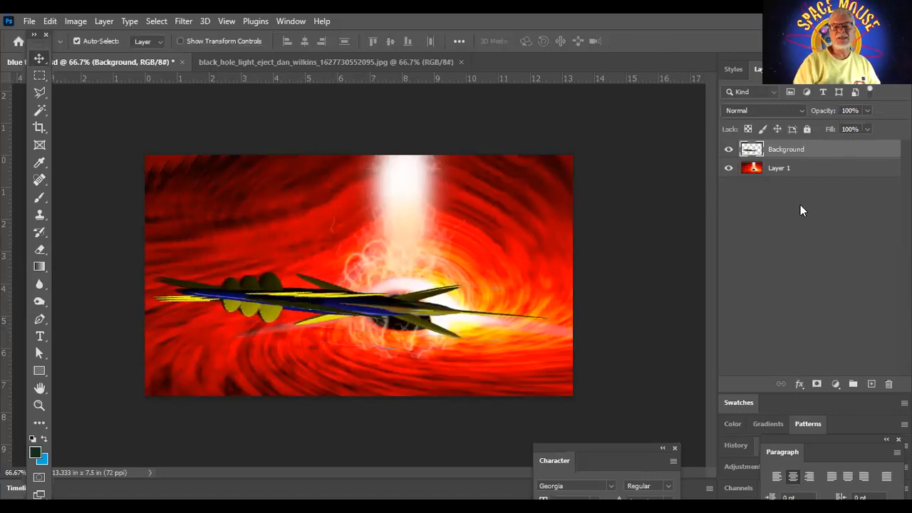
left_click(867, 129)
left_click_drag(854, 125, 813, 130)
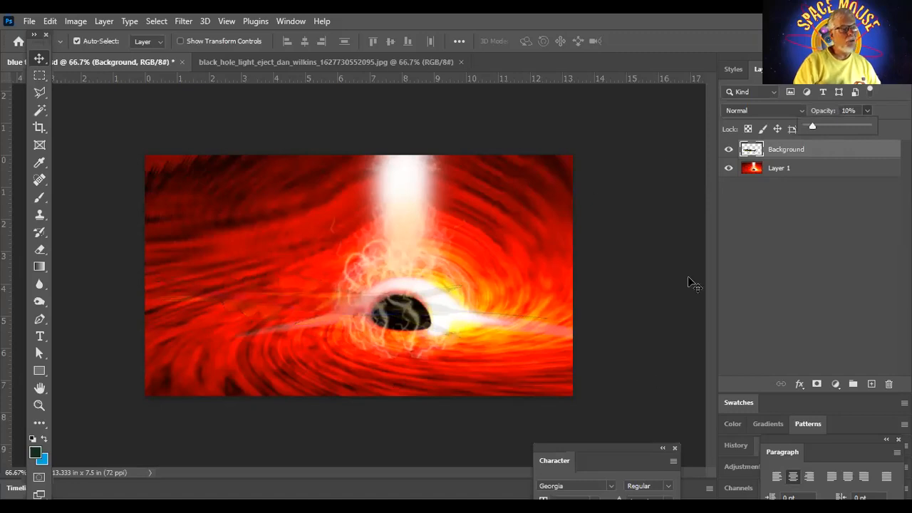
Undo the rocket and layer edits back to the black hole picture pasted above the locked Background layer
key("ctrl")
key("ctrl+z")
key("ctrl+z")
key("ctrl+z")
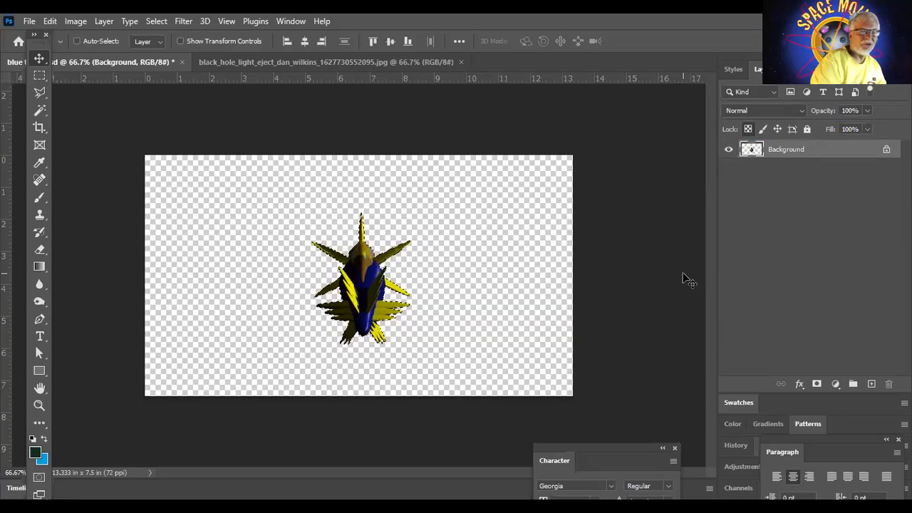
left_click(665, 234, "ctrl")
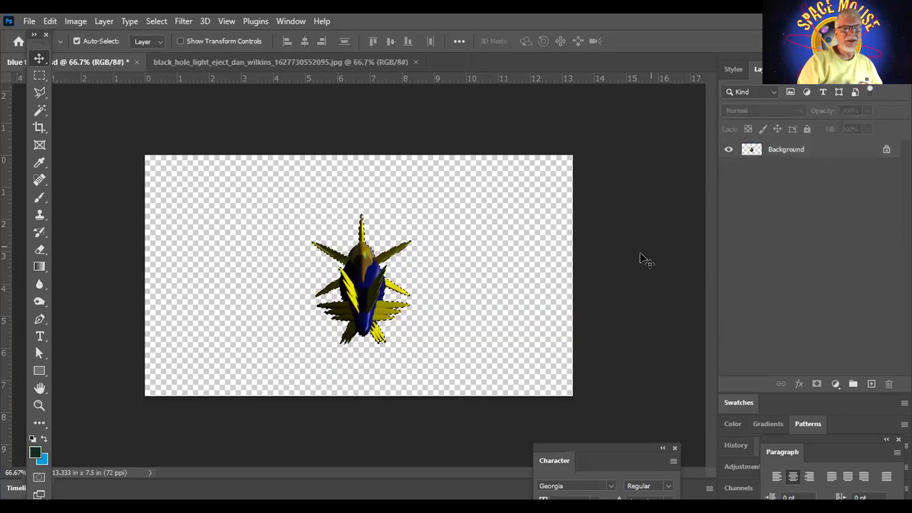
key("ctrl+shift+z")
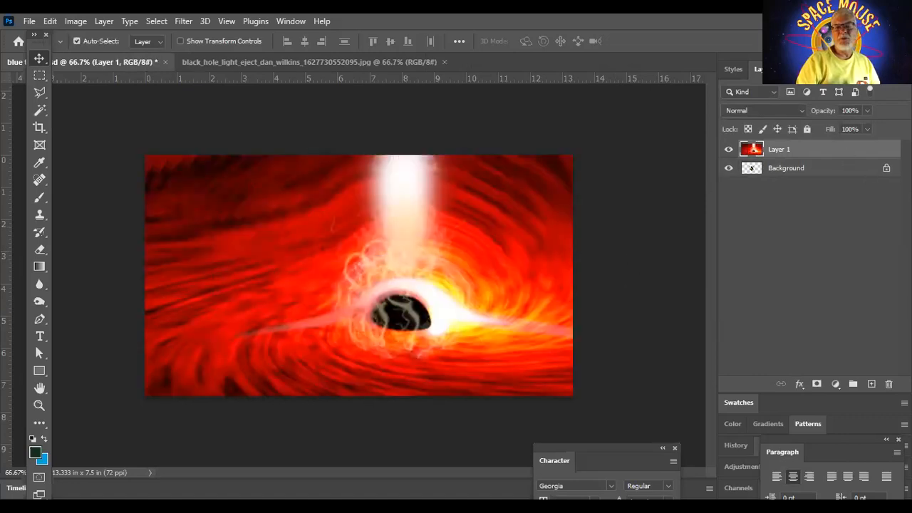
Unlock the Background layer again and restack the black hole layer below the rocket
left_click(887, 170)
left_click(808, 151)
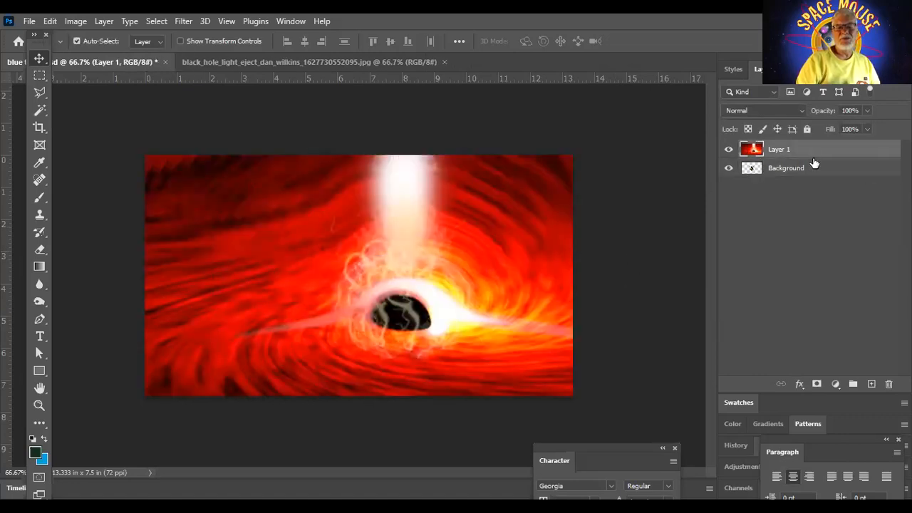
left_click_drag(814, 149, 817, 179)
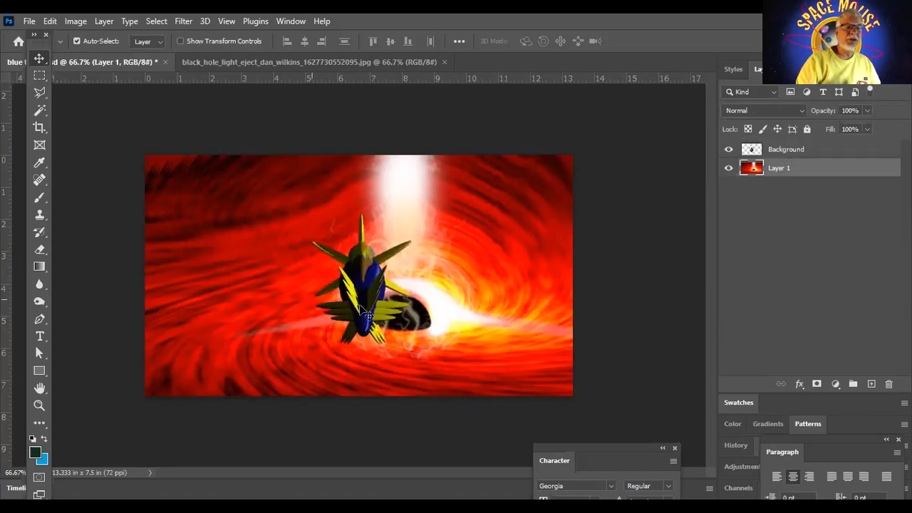
Move the unrotated rocket to the left of the black hole and save the blue tooth document
left_click(365, 299)
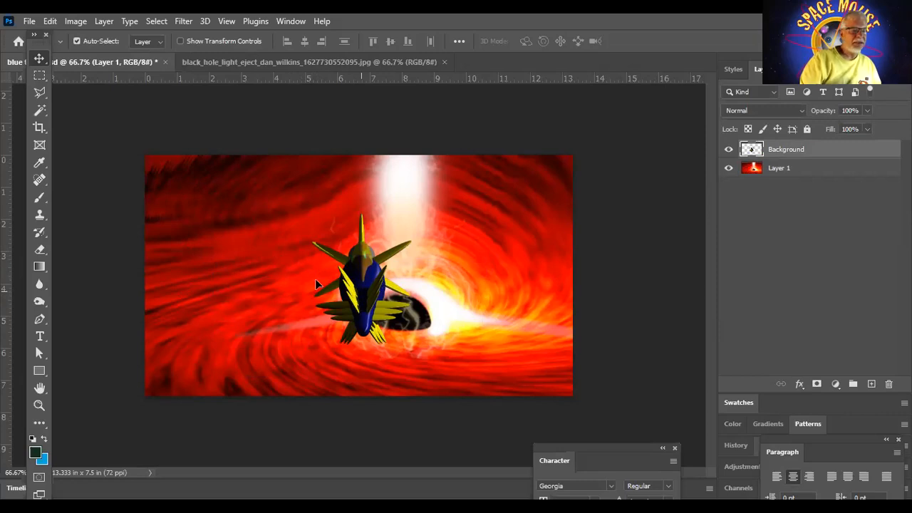
left_click_drag(360, 294, 307, 272)
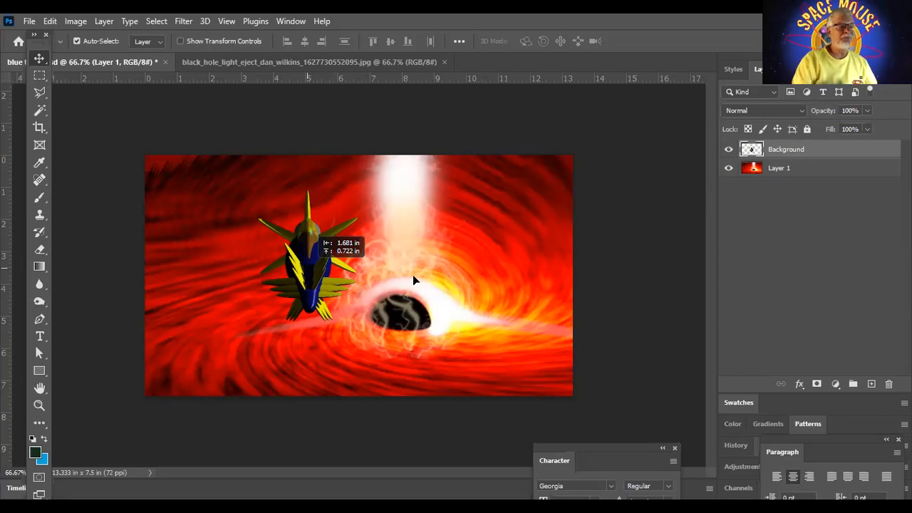
left_click_drag(305, 283, 302, 295)
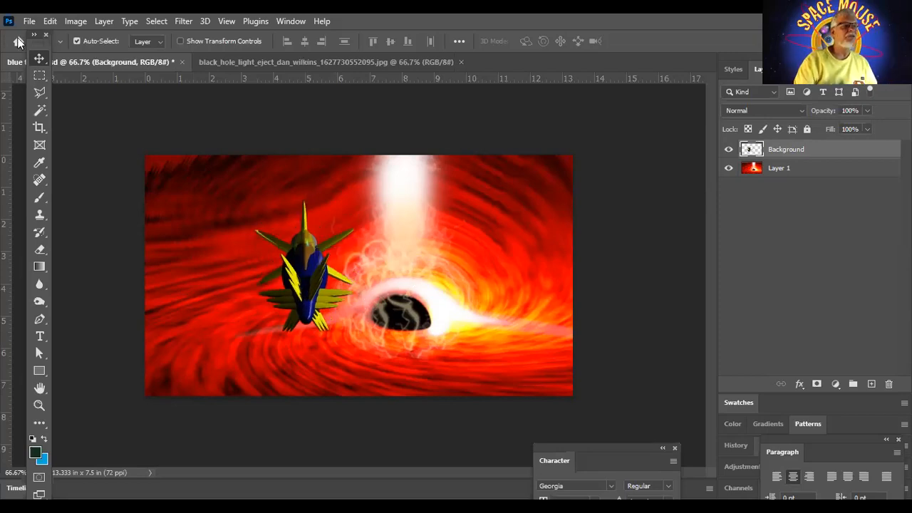
left_click(29, 22)
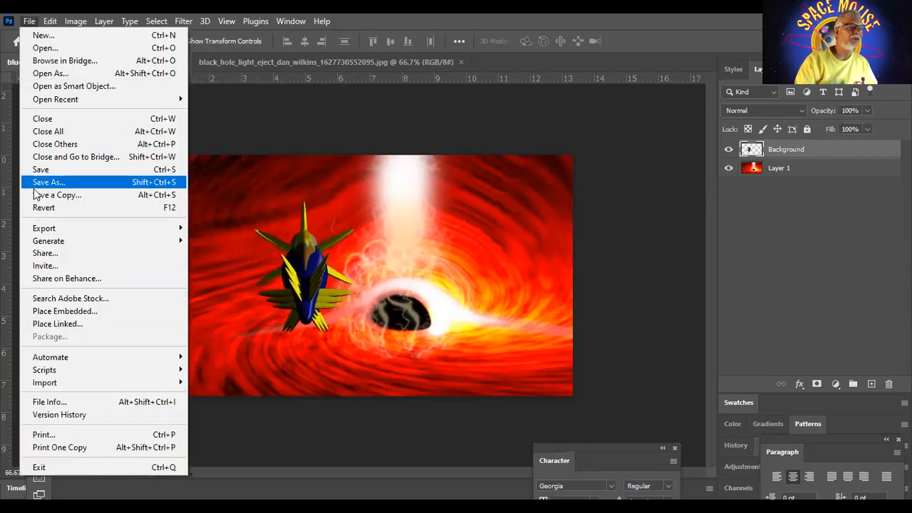
left_click(54, 172)
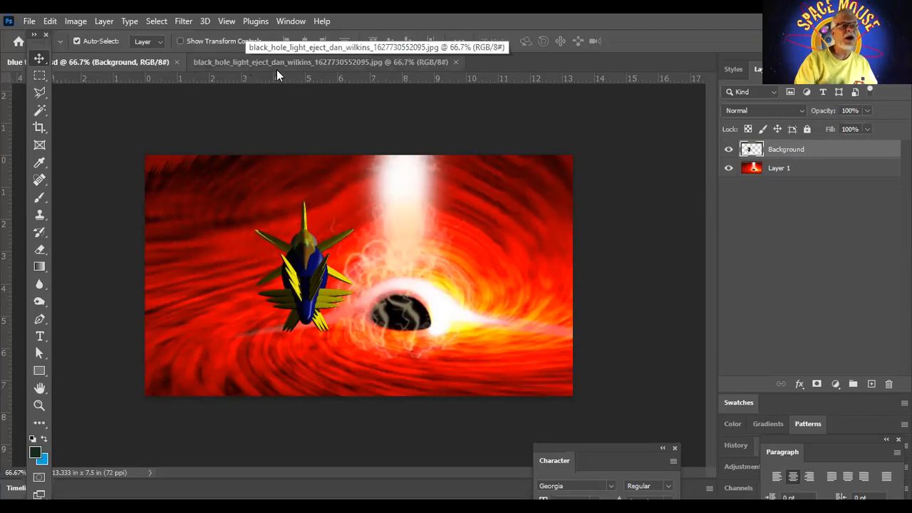
Switch to Maya, keep the rocket scene open without saving, and close the Render View to show the enlarged model view
left_click(637, 261)
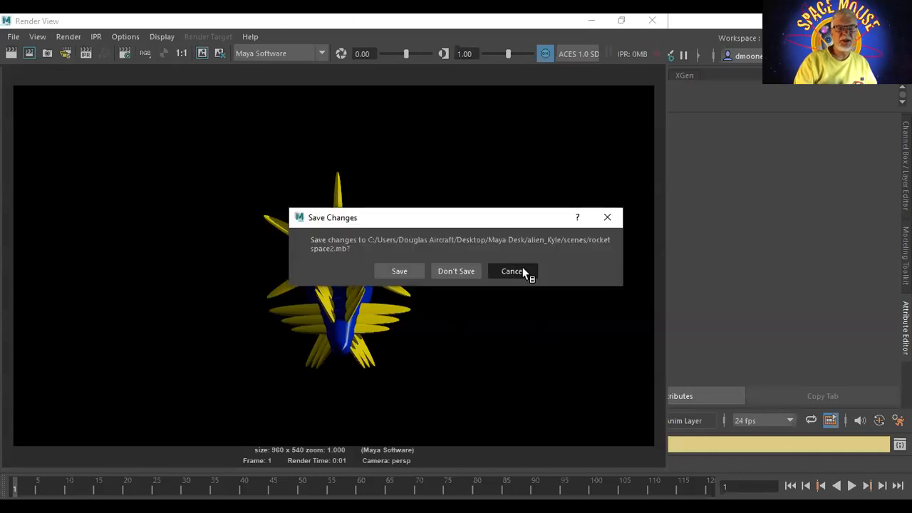
left_click(523, 271)
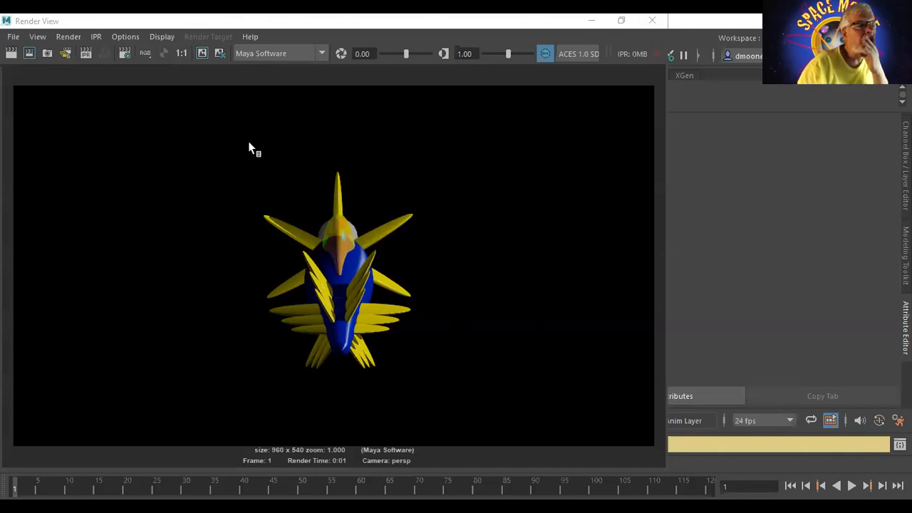
left_click(550, 363)
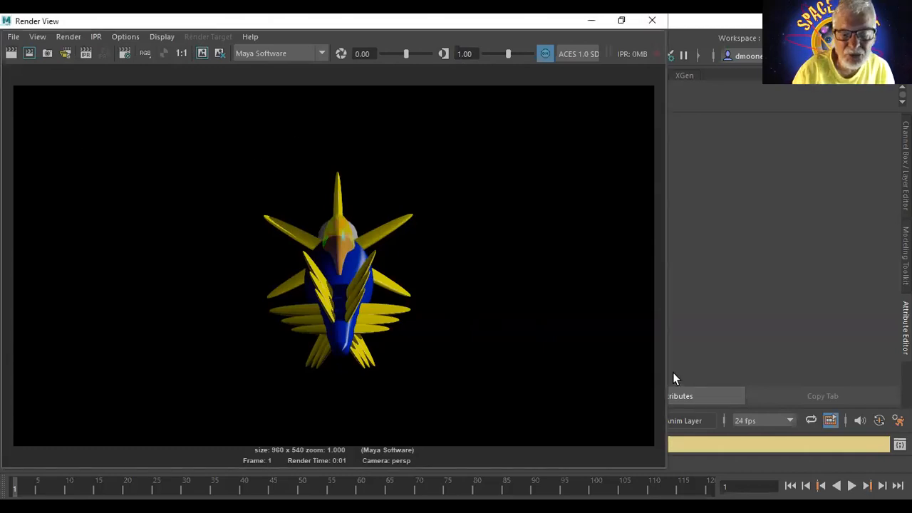
left_click(653, 22)
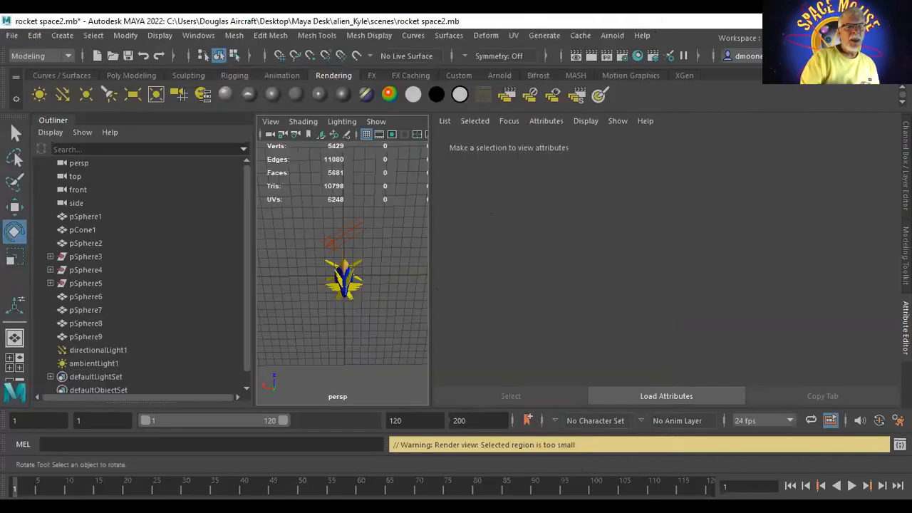
left_click(905, 330)
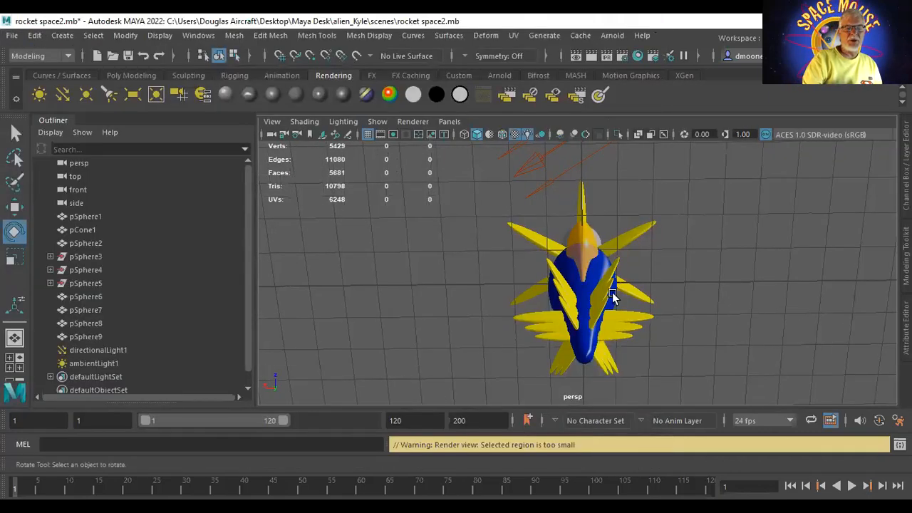
Open the Hypershade for the rocket and bring up the cabin material's properties
left_click_drag(721, 306, 563, 321, "alt")
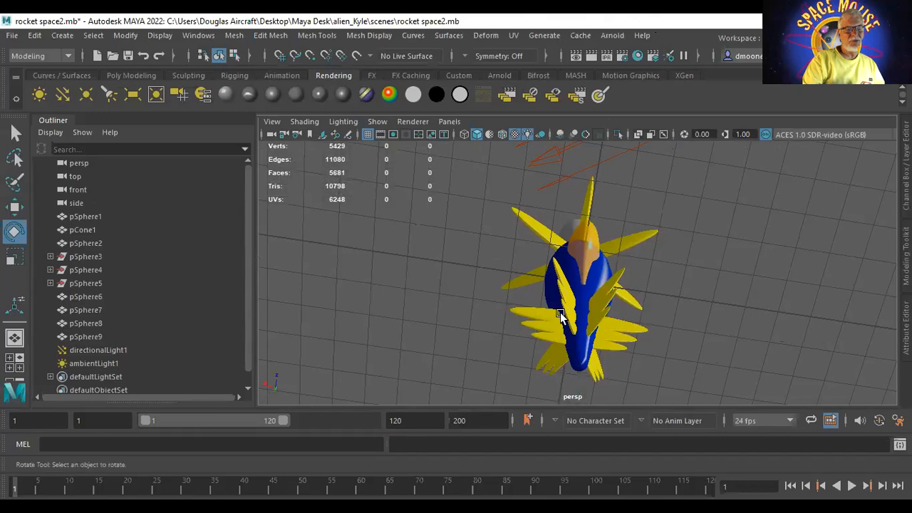
left_click(639, 57)
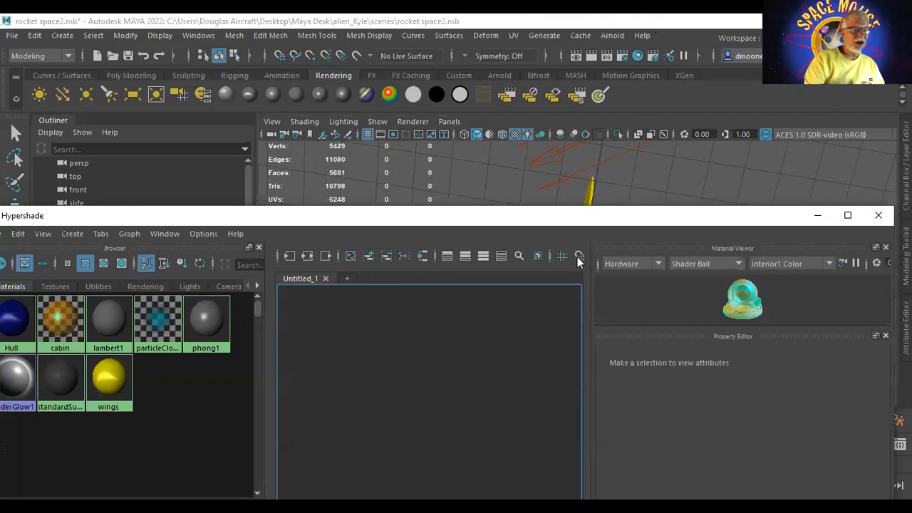
left_click_drag(320, 216, 458, 245)
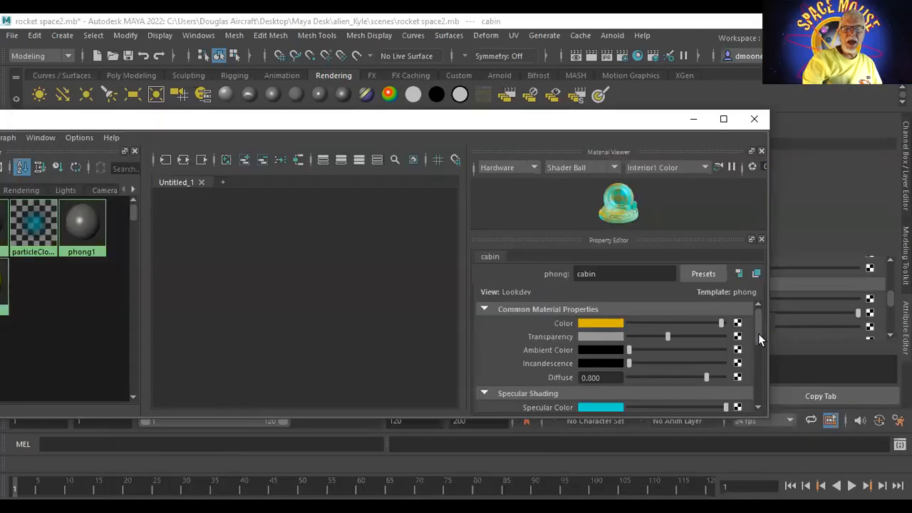
Map a File texture to the Reflected Color of the cabin material's specular shading
left_click_drag(759, 334, 757, 351)
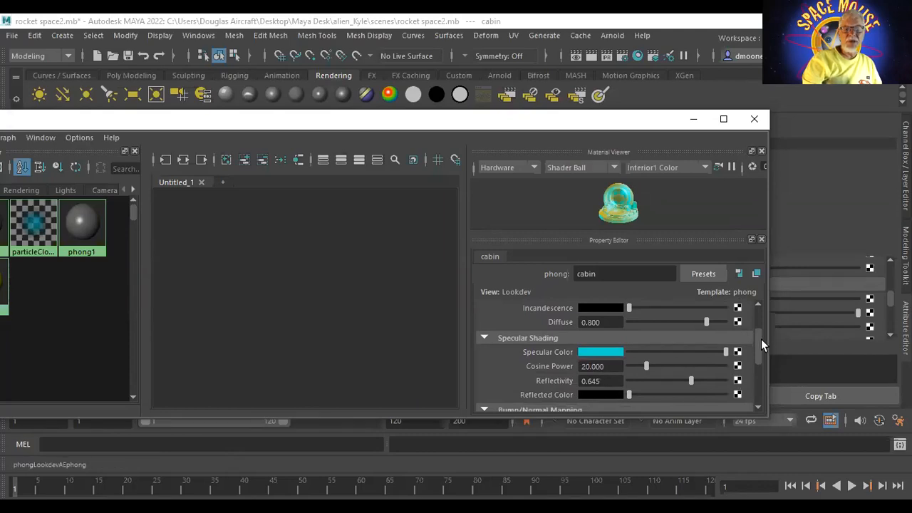
scroll(759, 342, "down", 1)
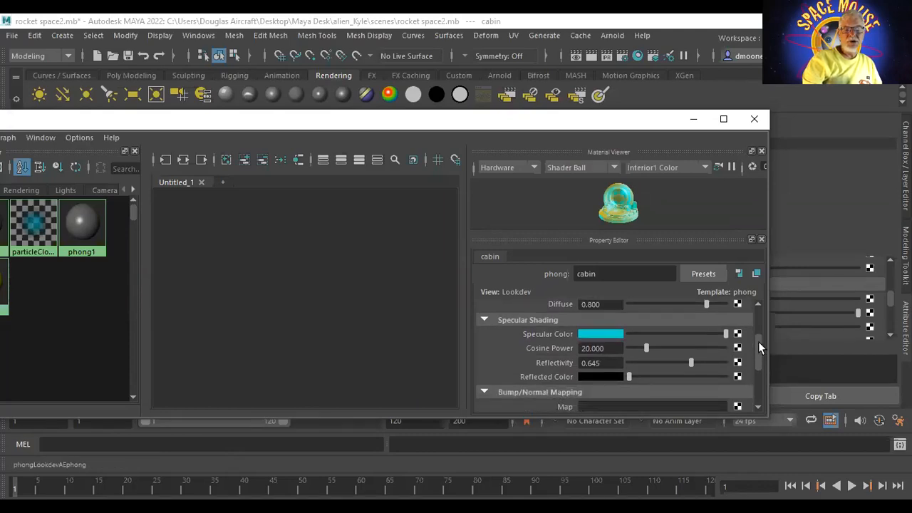
left_click(737, 376)
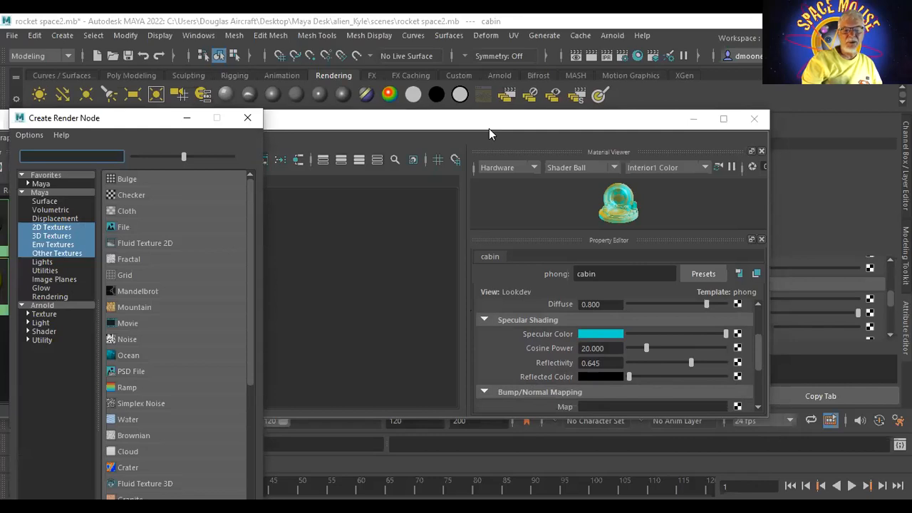
left_click_drag(489, 128, 446, 389)
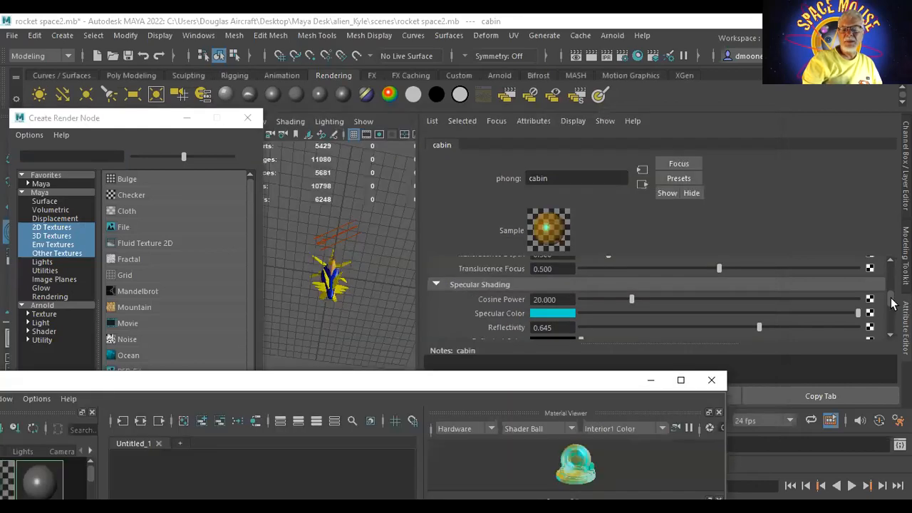
left_click_drag(891, 298, 892, 305)
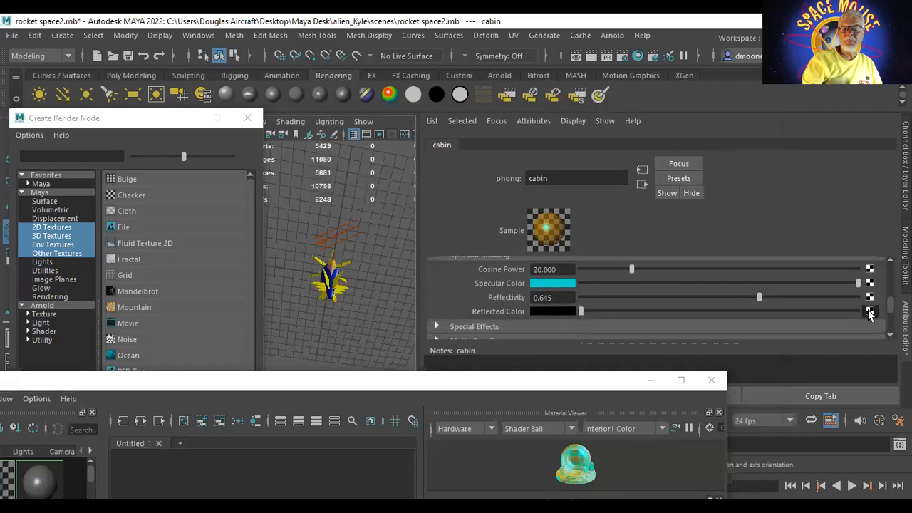
left_click(869, 313)
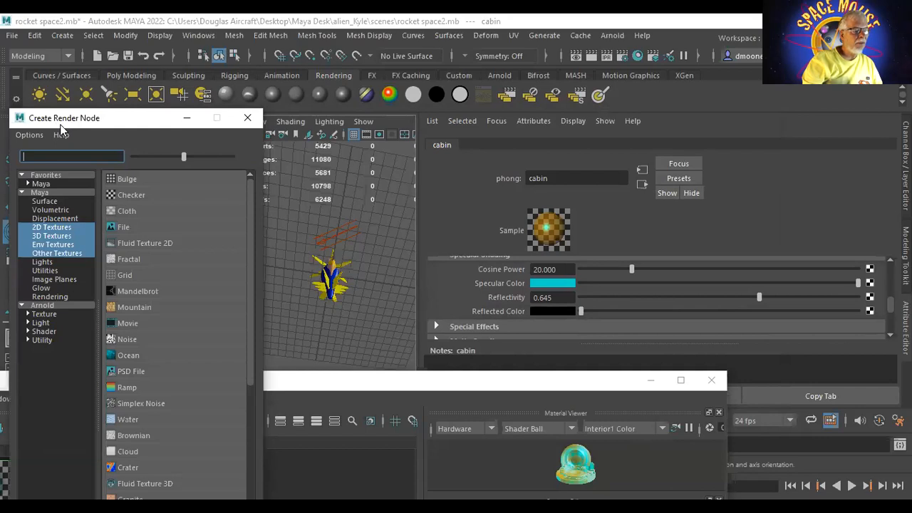
left_click_drag(60, 126, 353, 130)
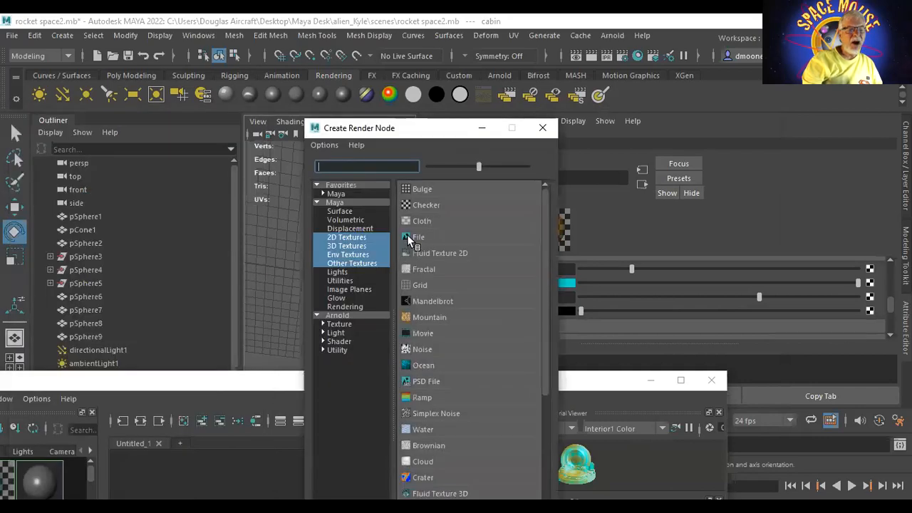
left_click(410, 240)
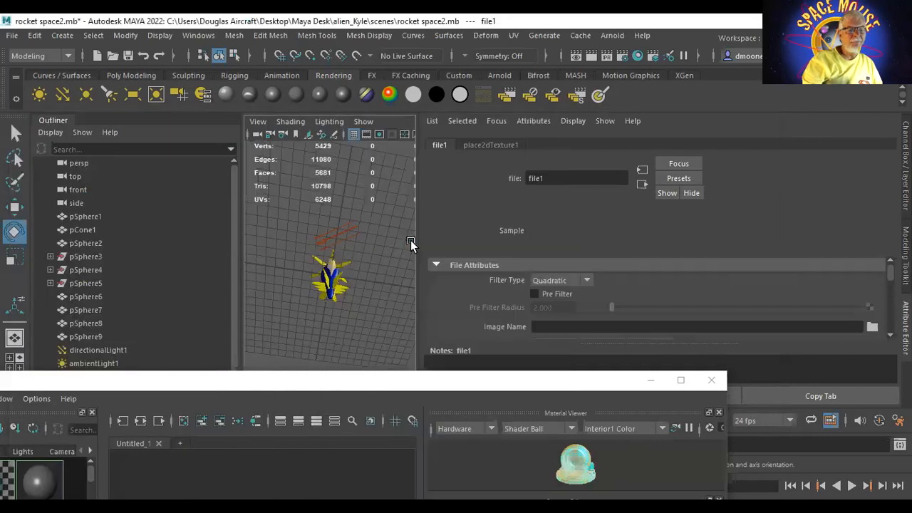
Try to load the black hole light-eject JPG from the Desktop as the image of the reflected color's File texture
left_click(872, 327)
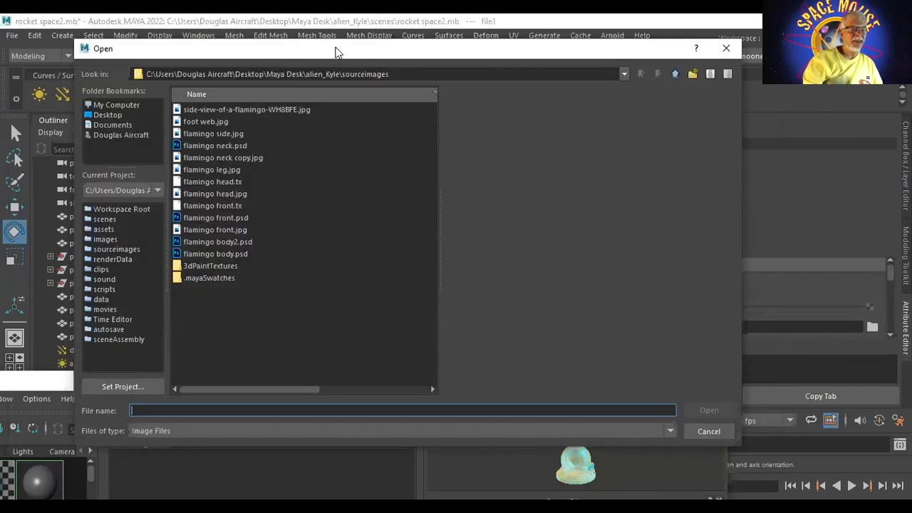
left_click_drag(336, 49, 536, 156)
left_click(306, 220)
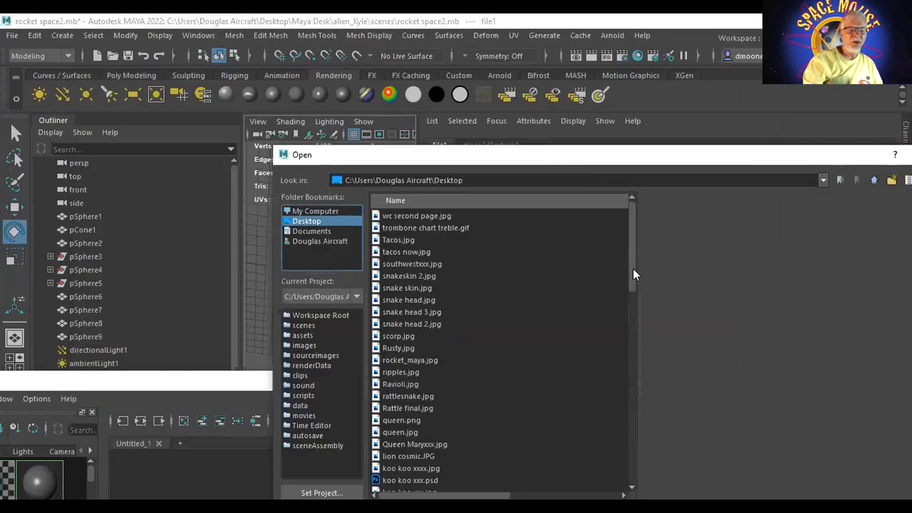
left_click_drag(633, 270, 630, 412)
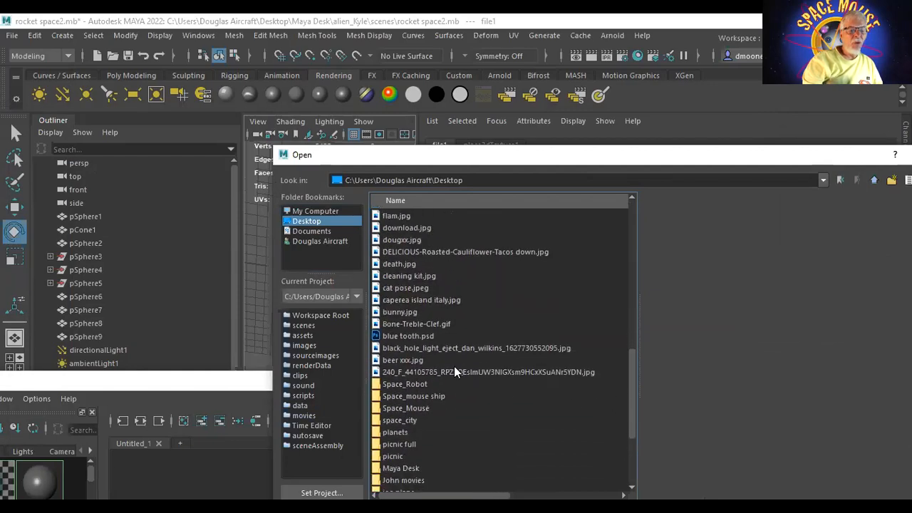
left_click(463, 347)
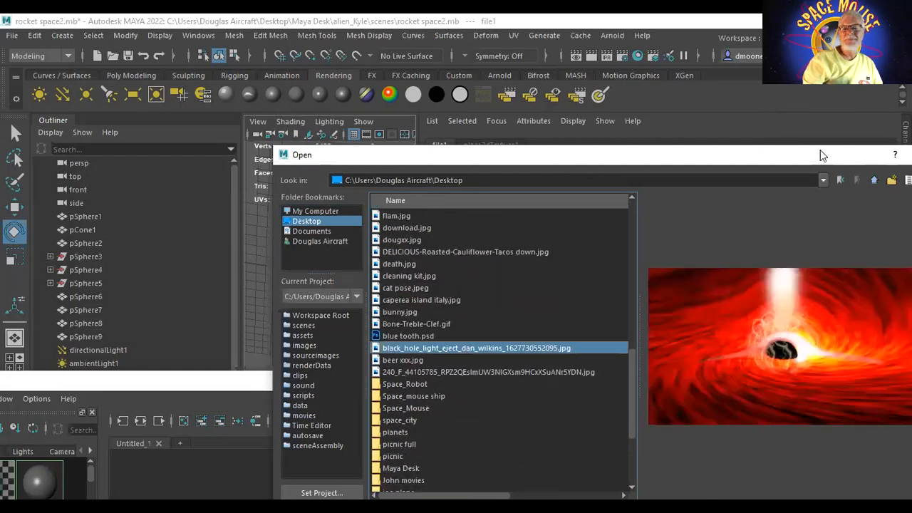
left_click_drag(814, 157, 469, 174)
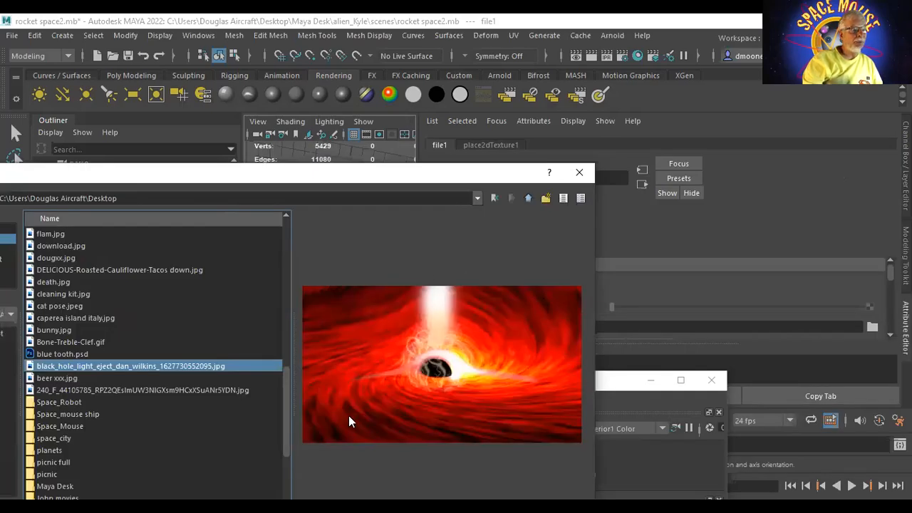
left_click(579, 172)
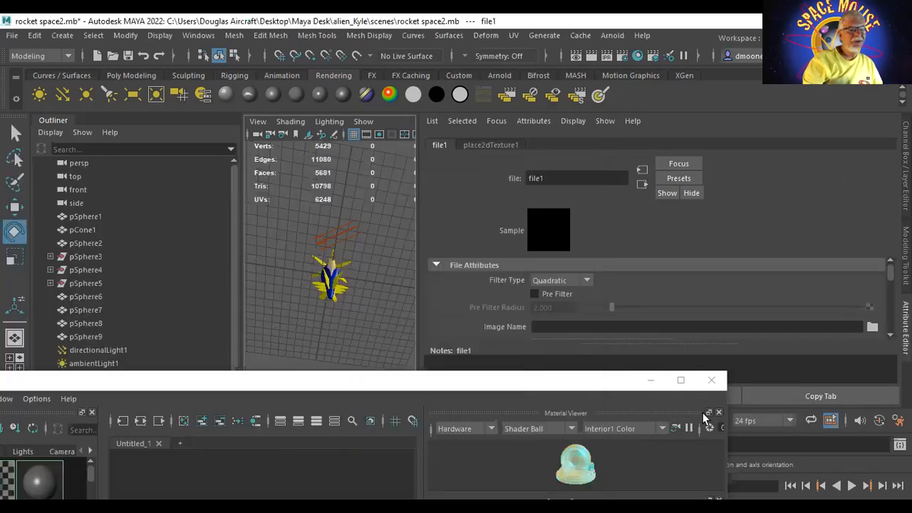
Move the Hypershade and Attribute Editor out of the way and render the current frame with the rocket's cabin in front view
left_click_drag(556, 387, 595, 501)
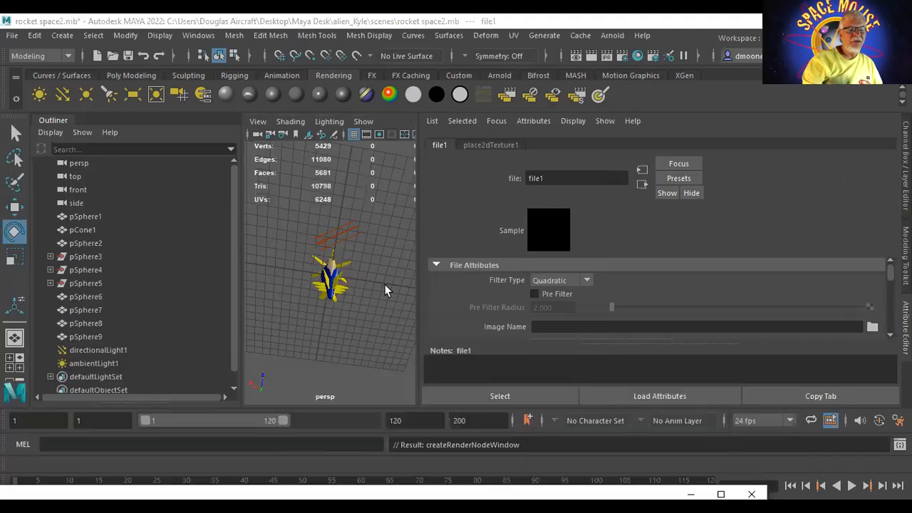
scroll(385, 291, "up", 10)
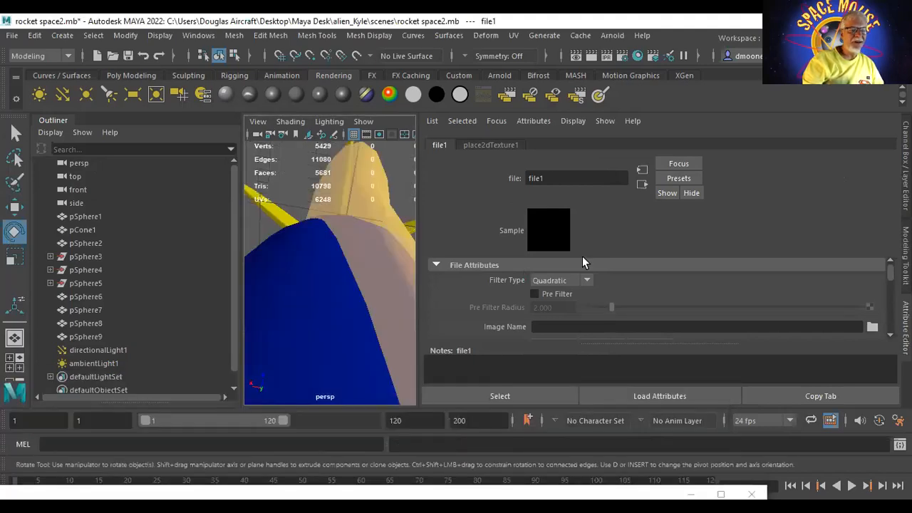
left_click(906, 328)
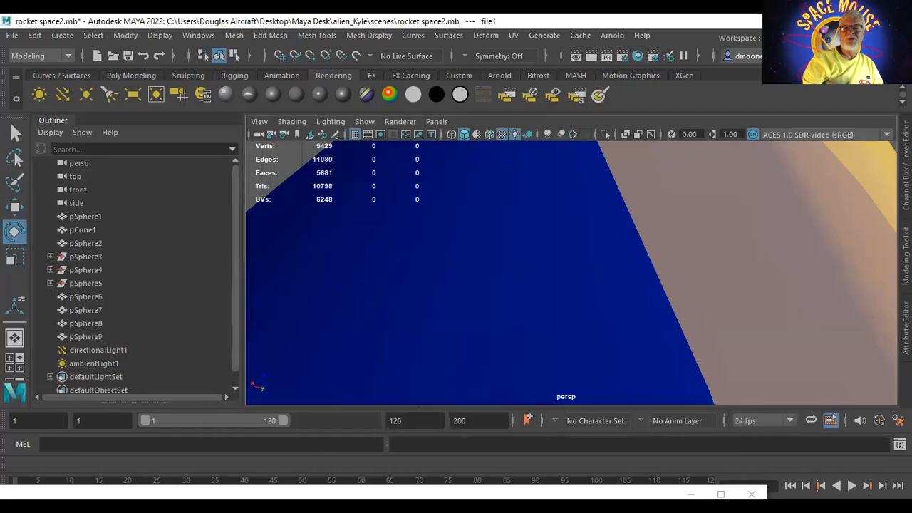
middle_click_drag(687, 213, 700, 277, "alt")
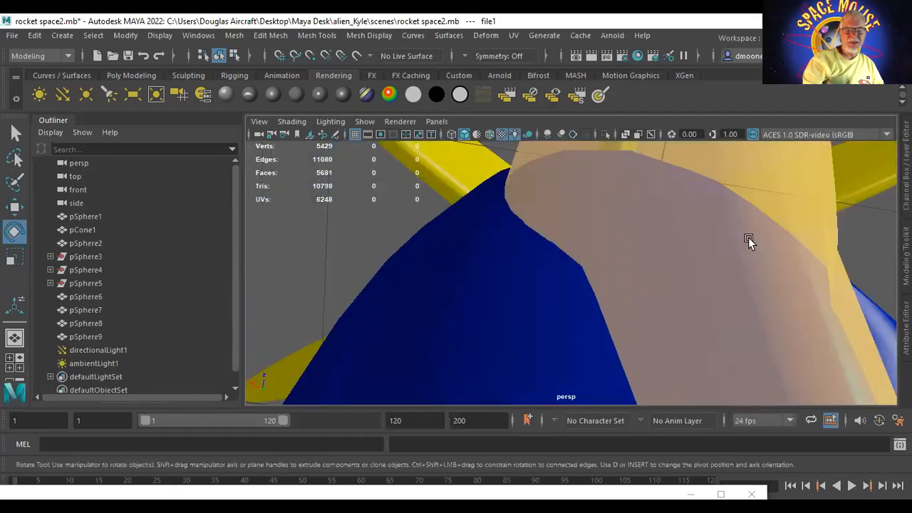
right_click_drag(748, 237, 474, 243, "alt")
mouse_move(475, 307)
left_mouse_down("alt")
mouse_move(435, 320)
mouse_move(482, 291)
mouse_move(475, 309)
left_mouse_up("alt")
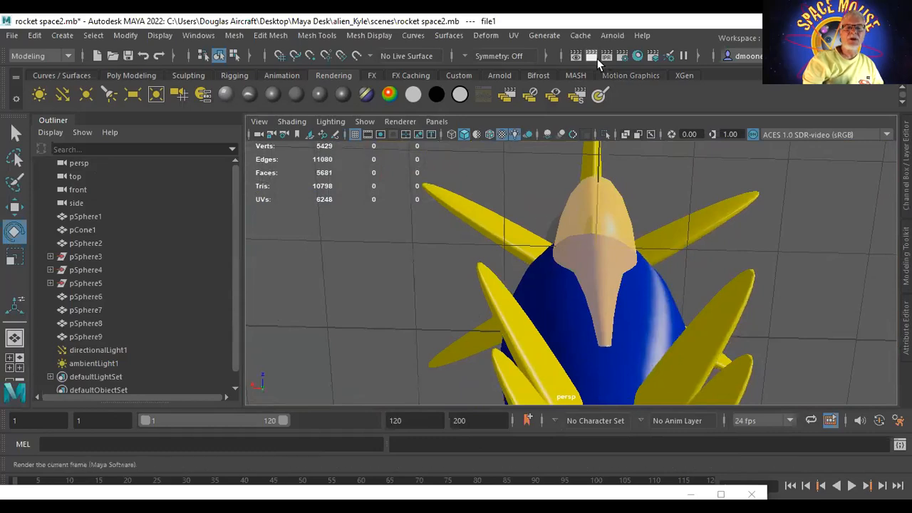
left_click(597, 57)
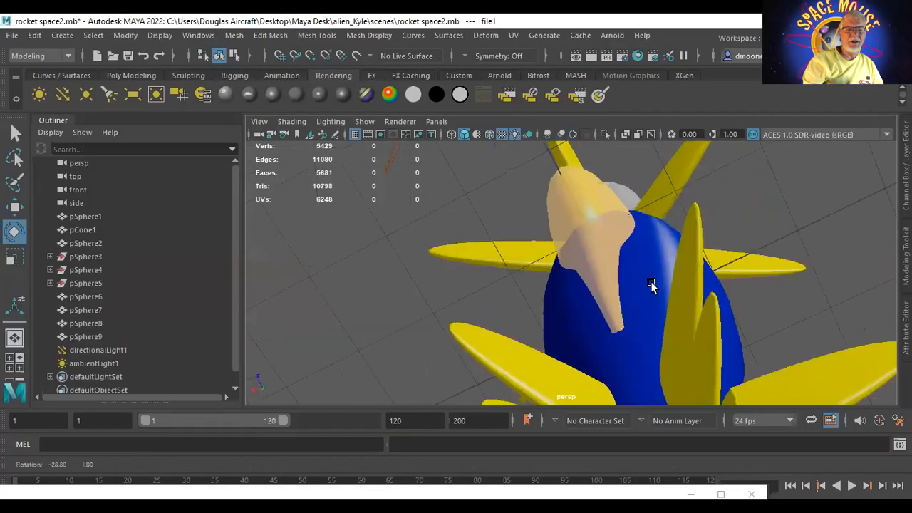
Render a close-up of the cabin from a side angle to examine its reflections, and close the Render View
left_click_drag(652, 285, 582, 376, "alt")
right_click_drag(583, 377, 803, 399, "alt")
mouse_move(802, 399)
left_mouse_down("alt")
mouse_move(648, 396)
mouse_move(629, 418)
mouse_move(754, 399)
mouse_move(795, 417)
mouse_move(790, 405)
left_mouse_up("alt")
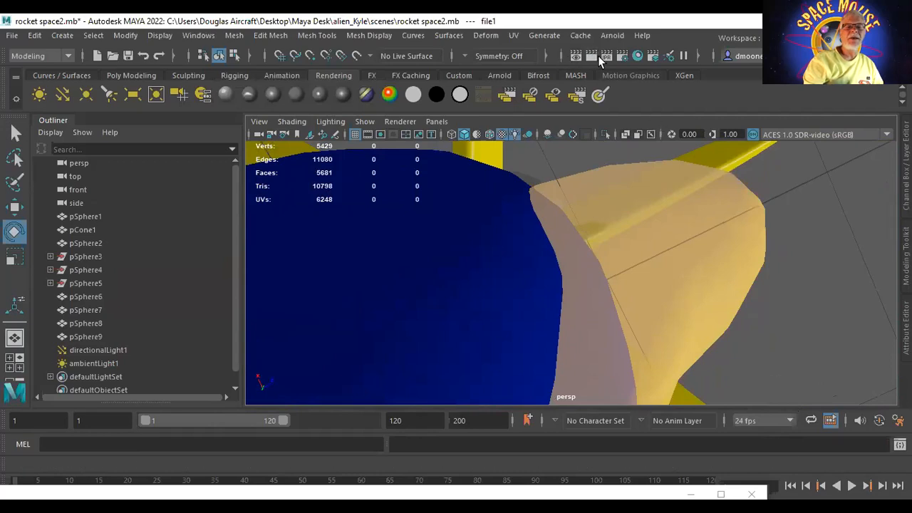
left_click(591, 56)
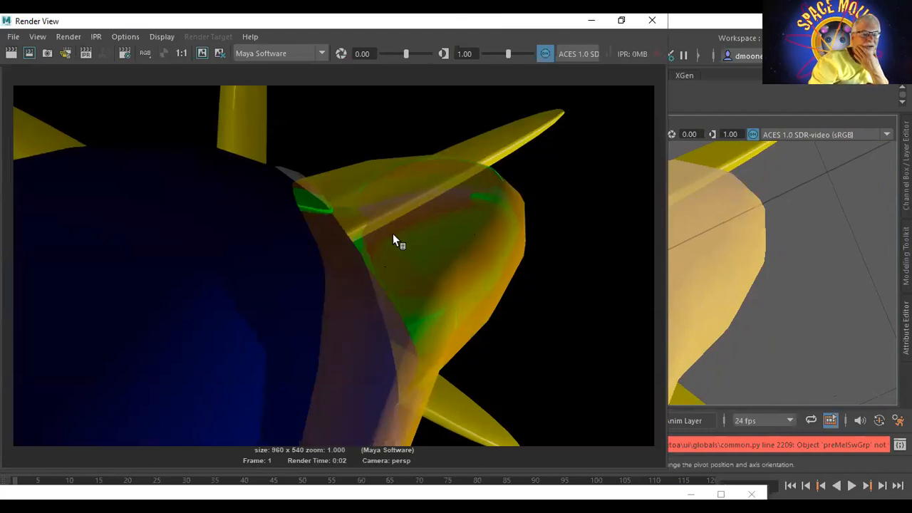
left_click(652, 20)
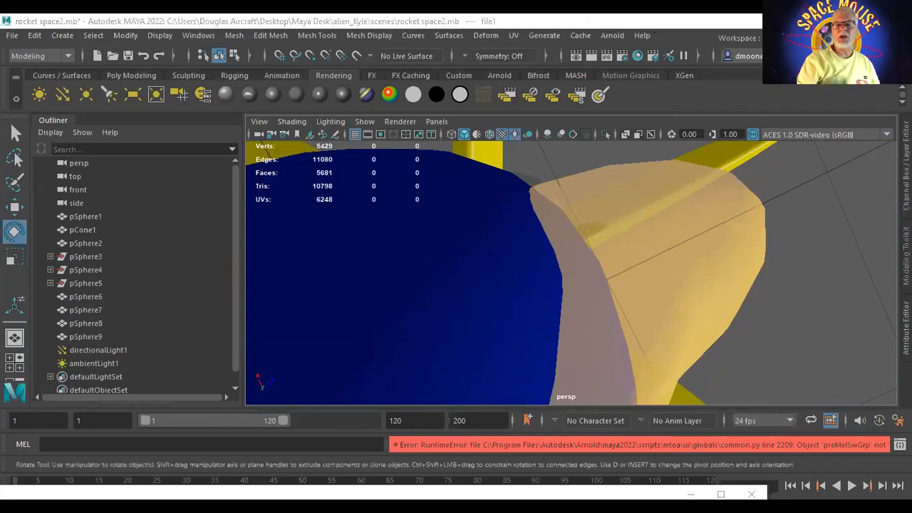
Select the rocket's cabin and map a Grid texture to the Bump/Normal Mapping of its material in the Hypershade
left_click(698, 268)
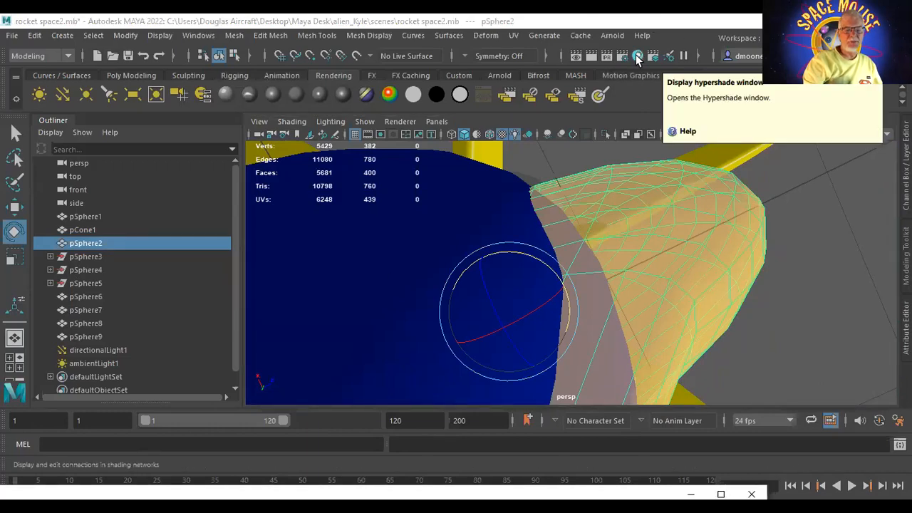
left_click(835, 265)
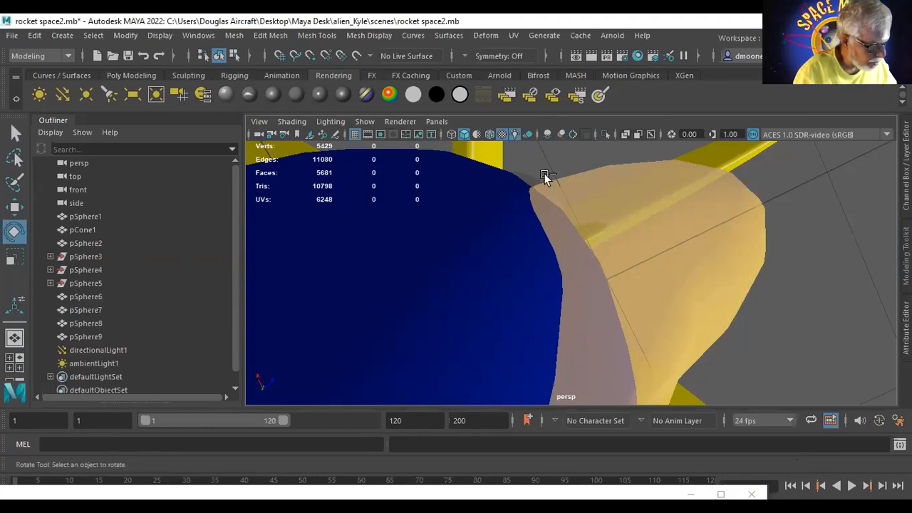
left_click(755, 228)
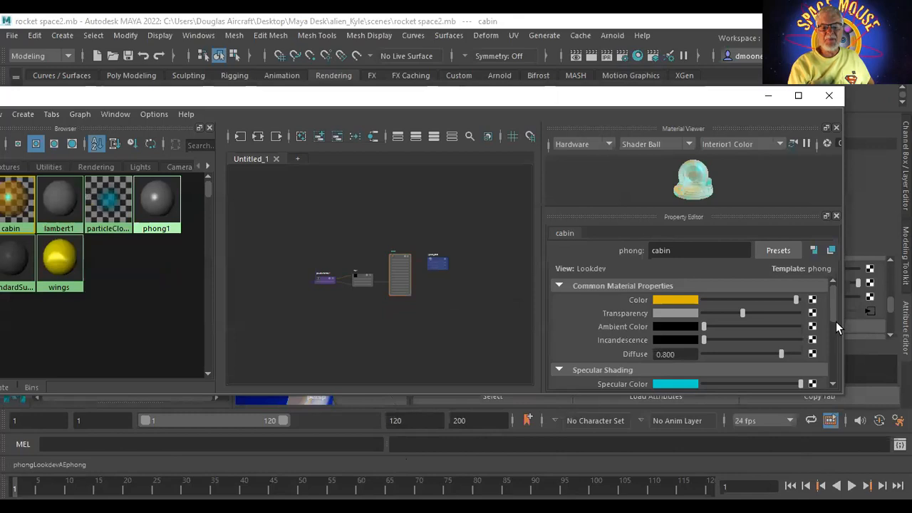
left_click_drag(834, 308, 833, 339)
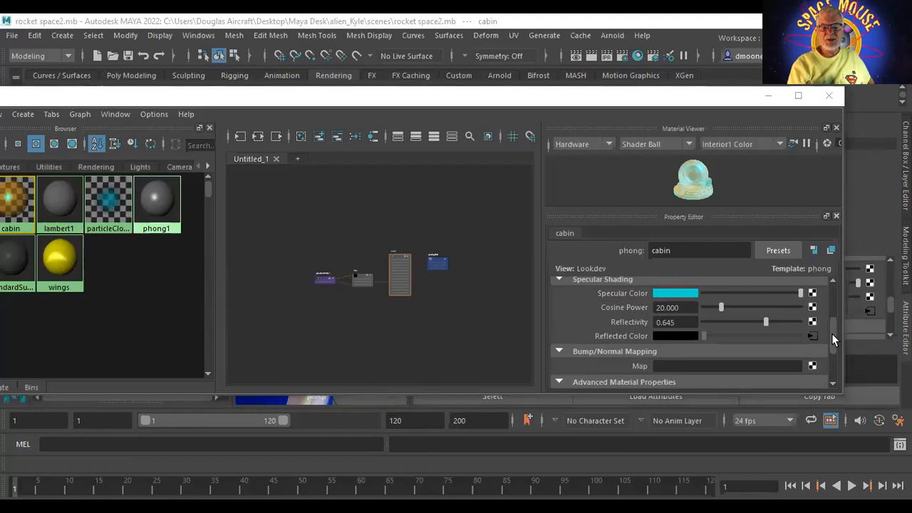
mouse_move(831, 335)
left_mouse_down()
mouse_move(831, 298)
mouse_move(835, 336)
left_mouse_up()
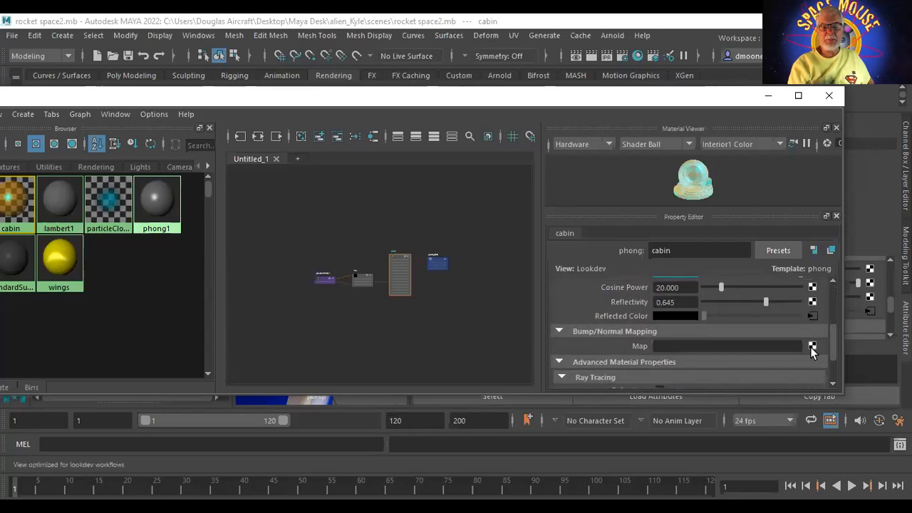
left_click(813, 345)
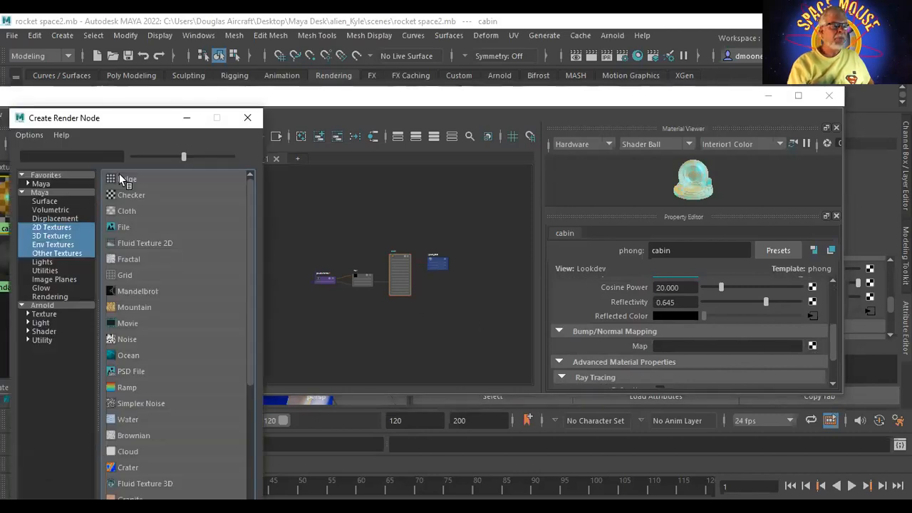
left_click(111, 276)
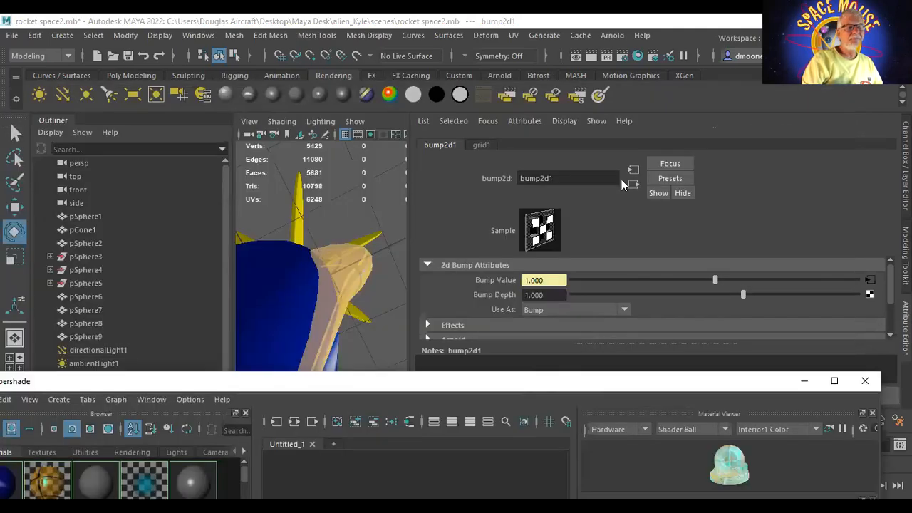
Render the cabin from the front to check its grid bump, and close the Render View
left_click_drag(371, 240, 257, 319, "alt")
left_click_drag(407, 199, 335, 188, "alt")
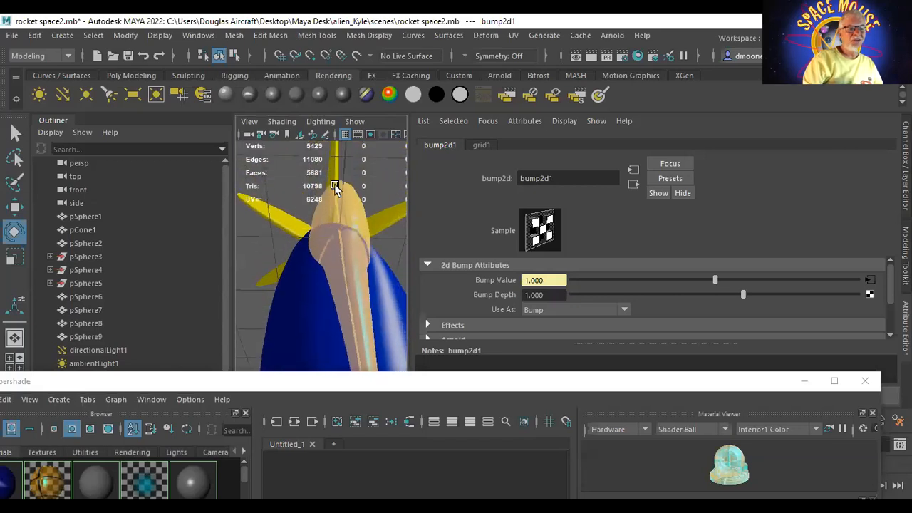
left_click(590, 57)
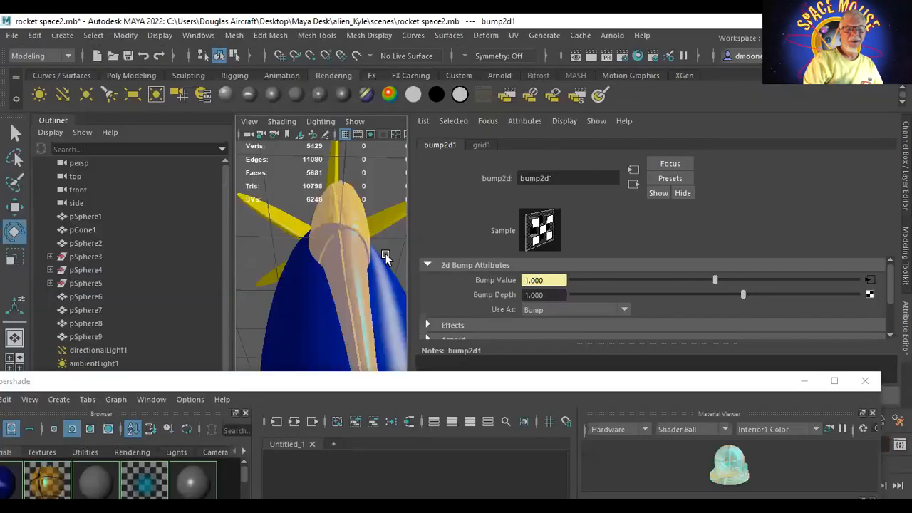
left_click(591, 56)
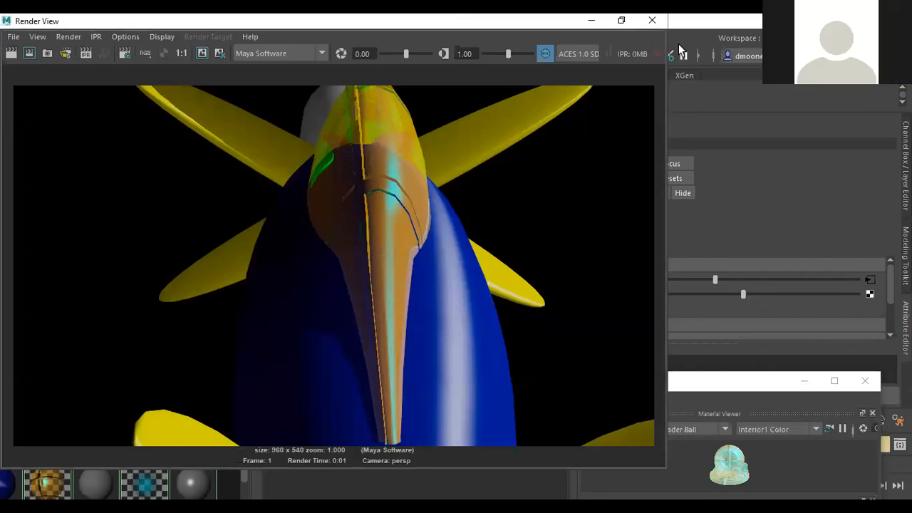
left_click(654, 22)
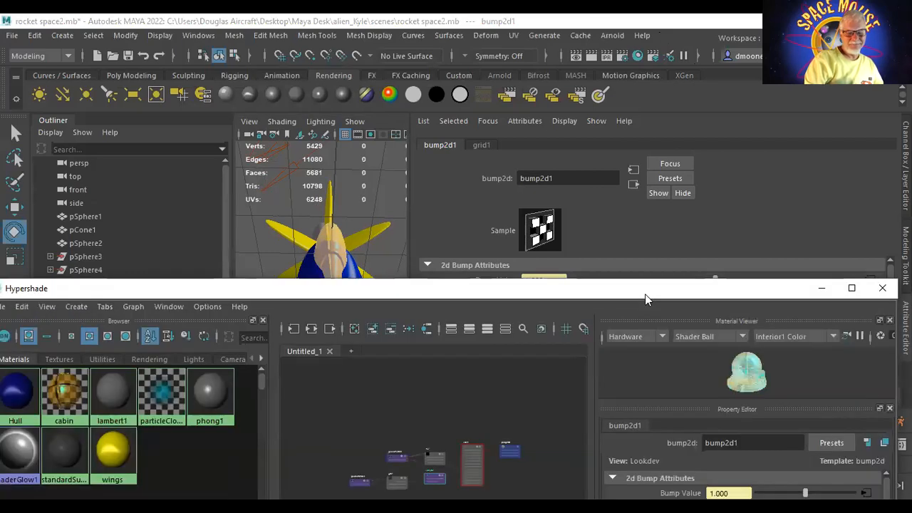
Close the Hypershade, clear the selection and save the rocket space2 scene
left_click(881, 292)
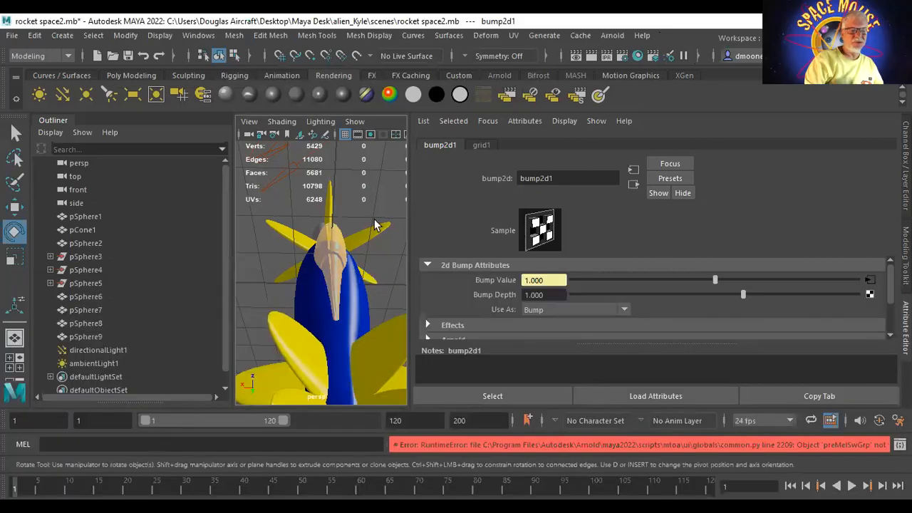
left_click(374, 202)
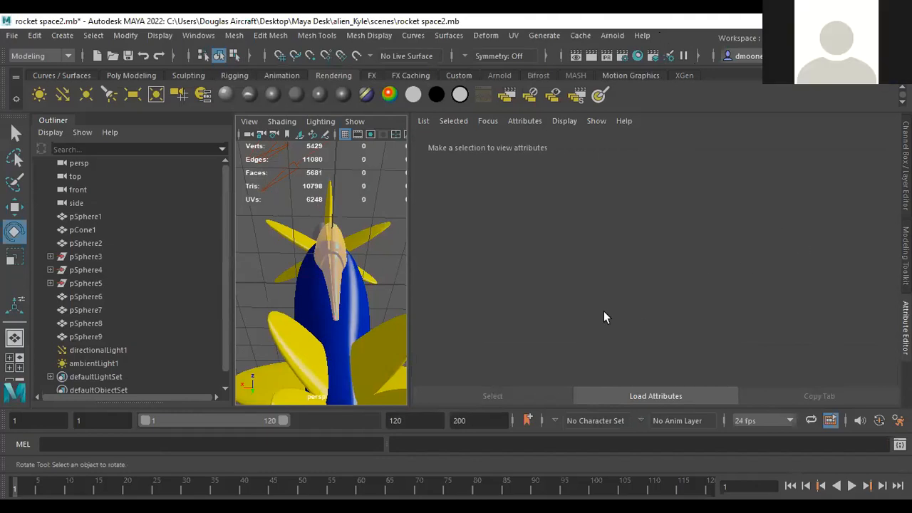
right_click_drag(340, 268, 373, 295, "alt")
middle_click_drag(373, 295, 339, 339, "alt")
right_click_drag(339, 339, 377, 335, "alt")
key("ctrl+s")
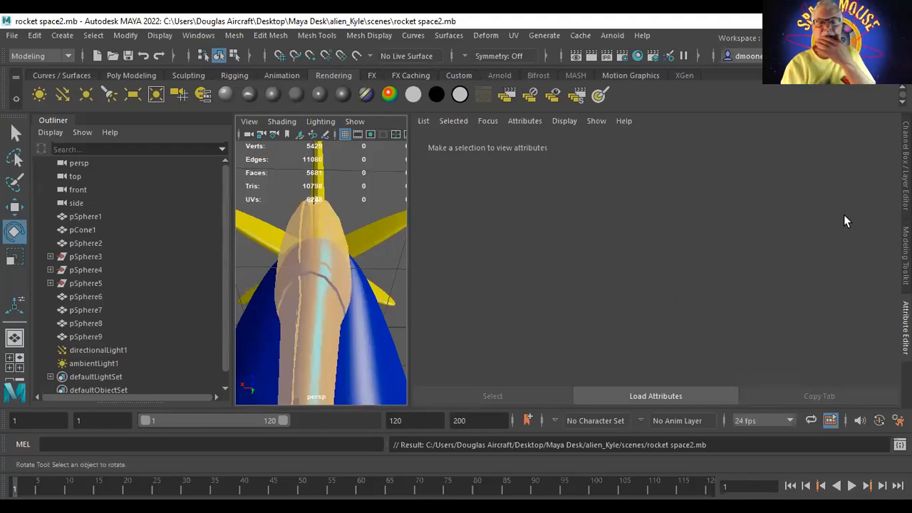